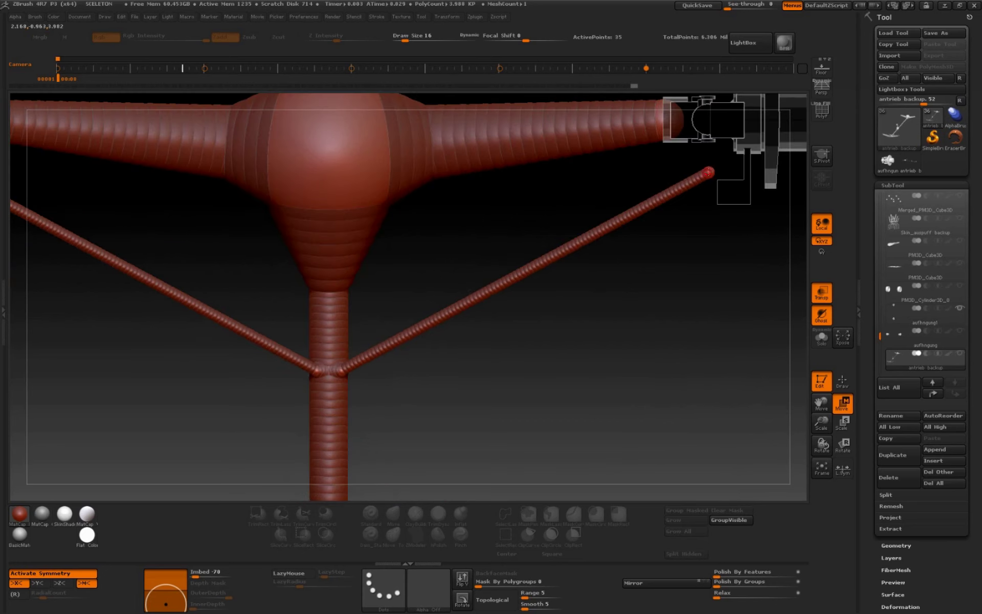
Pull the support rod end down and outward with the symmetric Move brush
{"action": "mouse_move", "coordinate": [708, 173]}
{"action": "left_mouse_down"}
{"action": "mouse_move", "coordinate": [728, 191]}
{"action": "mouse_move", "coordinate": [721, 306]}
{"action": "mouse_move", "coordinate": [726, 174]}
{"action": "mouse_move", "coordinate": [725, 188]}
{"action": "left_mouse_up"}
{"action": "left_click_drag", "start_coordinate": [821, 423], "coordinate": [782, 378]}
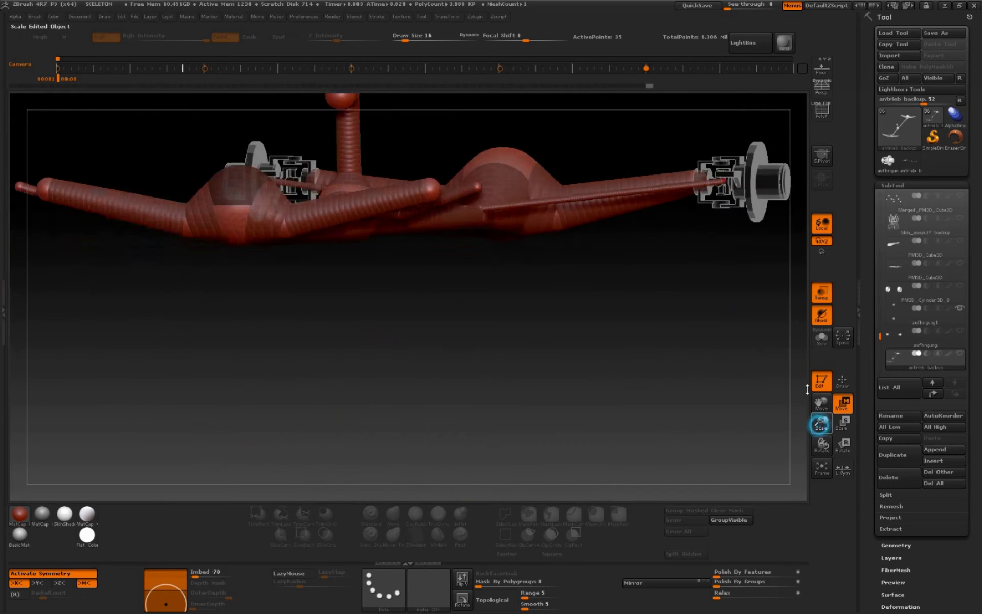
{"action": "left_click_drag", "start_coordinate": [660, 346], "coordinate": [611, 385]}
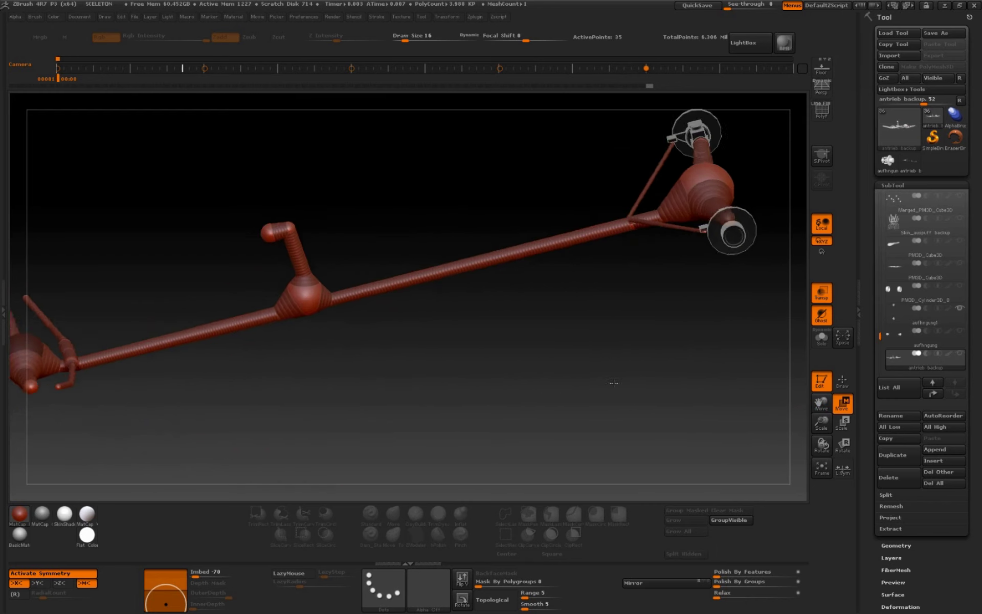
{"action": "left_click_drag", "start_coordinate": [611, 384], "coordinate": [716, 358]}
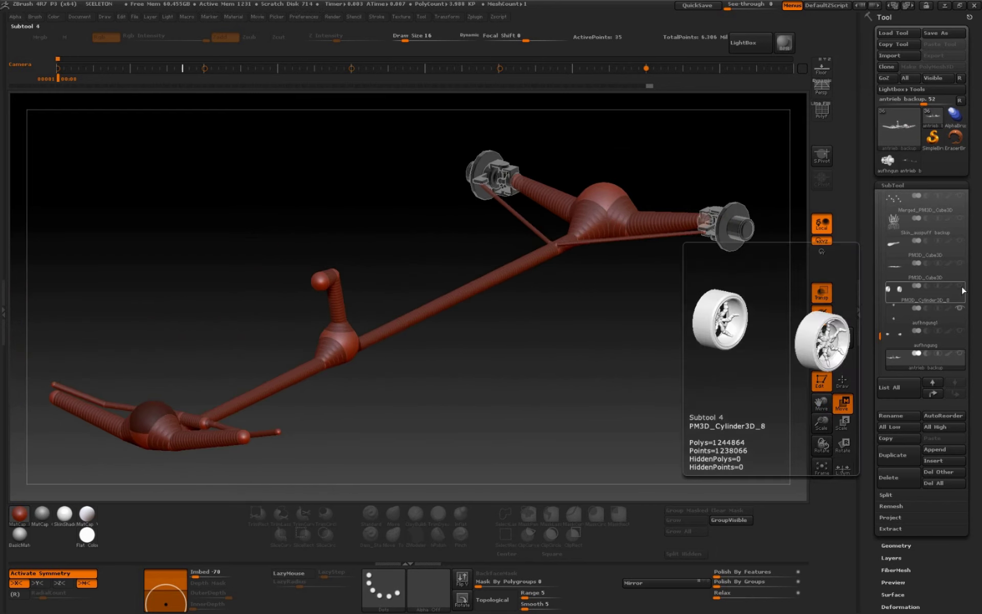
{"action": "mouse_move", "coordinate": [921, 267]}
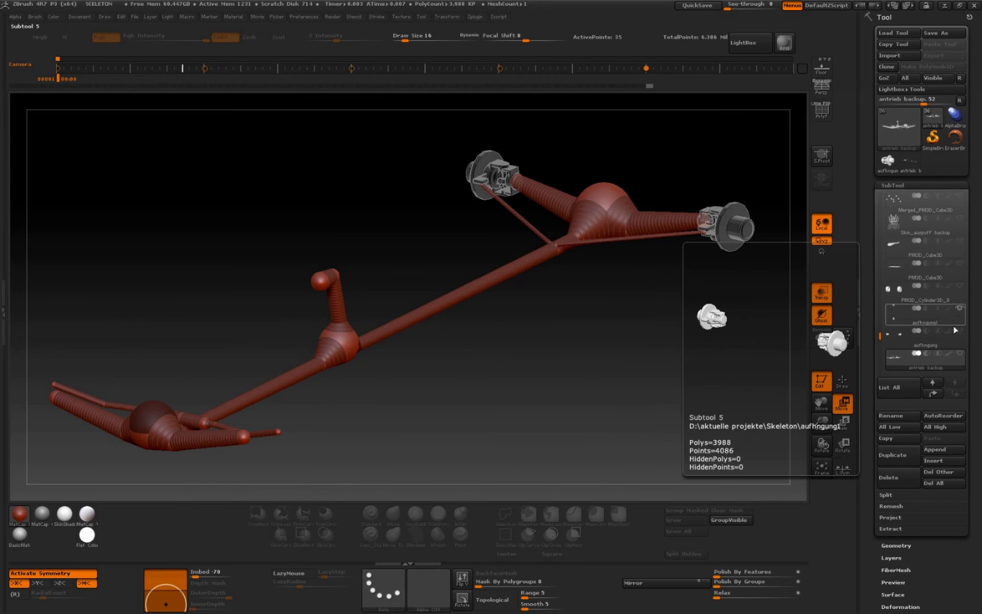
Unhide the aufhngung subtool and inspect the axle hubs from side and three-quarter views
{"action": "left_click", "coordinate": [960, 330]}
{"action": "mouse_move", "coordinate": [558, 384]}
{"action": "left_mouse_down"}
{"action": "mouse_move", "coordinate": [580, 399]}
{"action": "mouse_move", "coordinate": [557, 397]}
{"action": "mouse_move", "coordinate": [726, 358]}
{"action": "left_mouse_up"}
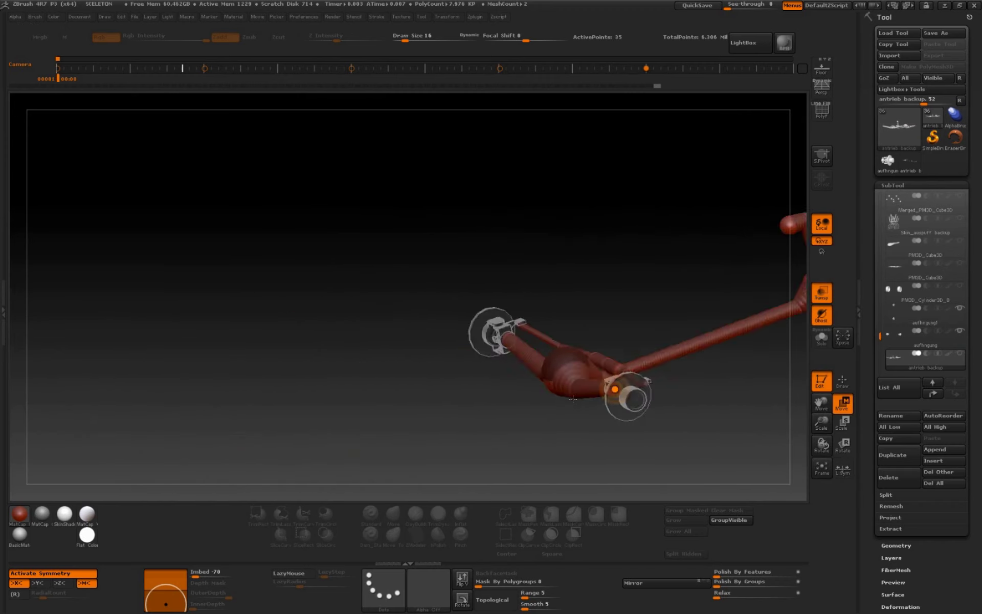
{"action": "mouse_move", "coordinate": [821, 422]}
{"action": "left_mouse_down"}
{"action": "mouse_move", "coordinate": [816, 445]}
{"action": "mouse_move", "coordinate": [708, 405]}
{"action": "mouse_move", "coordinate": [594, 408]}
{"action": "mouse_move", "coordinate": [662, 434]}
{"action": "mouse_move", "coordinate": [543, 306]}
{"action": "mouse_move", "coordinate": [557, 425]}
{"action": "left_mouse_up"}
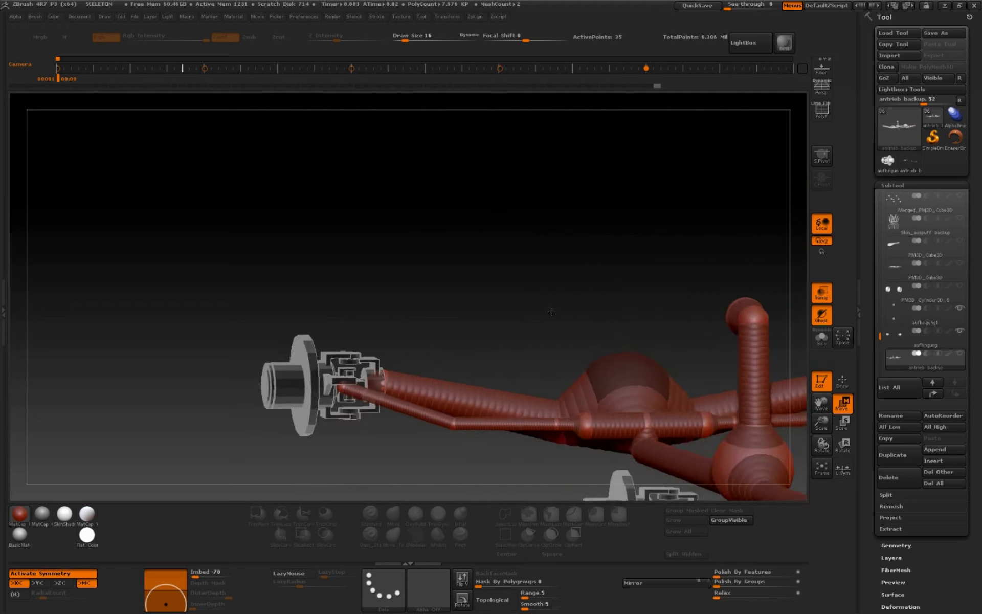
{"action": "left_click_drag", "start_coordinate": [819, 404], "coordinate": [799, 320]}
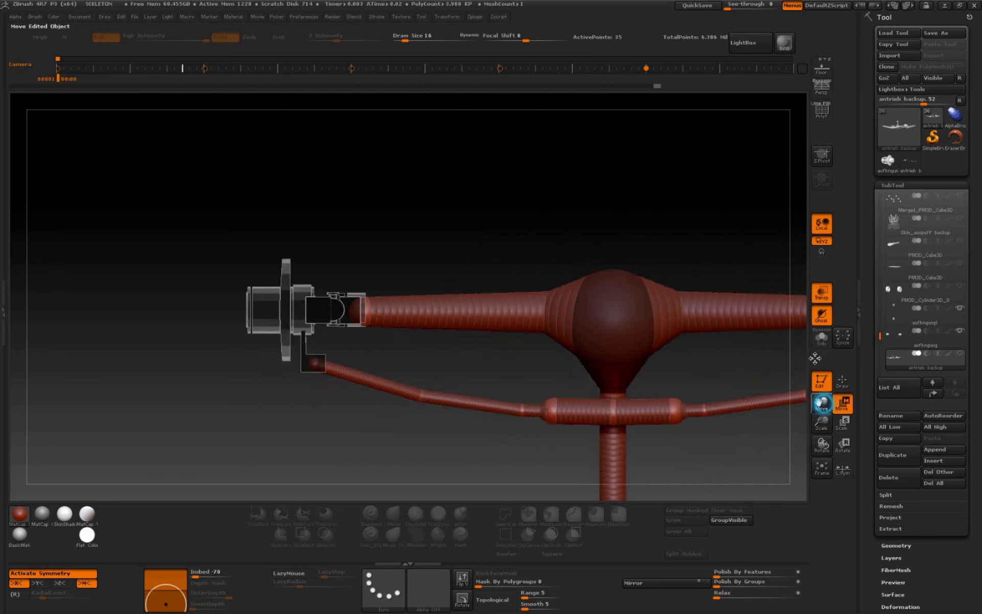
{"action": "left_click_drag", "start_coordinate": [822, 422], "coordinate": [450, 384]}
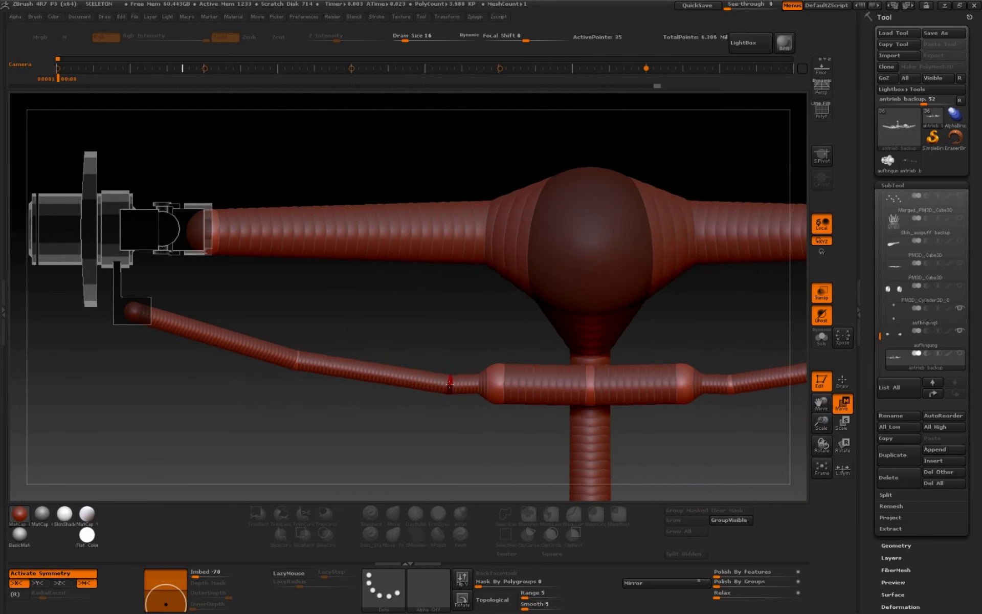
{"action": "key", "text": "f"}
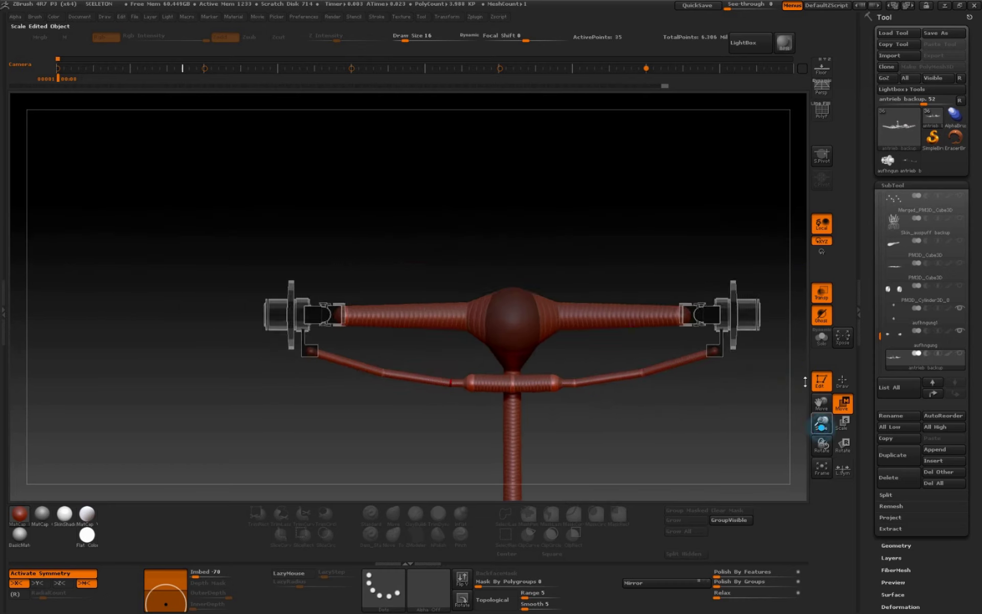
{"action": "mouse_move", "coordinate": [684, 443]}
{"action": "left_mouse_down"}
{"action": "mouse_move", "coordinate": [658, 408]}
{"action": "mouse_move", "coordinate": [699, 414]}
{"action": "mouse_move", "coordinate": [675, 435]}
{"action": "mouse_move", "coordinate": [690, 432]}
{"action": "left_mouse_up"}
{"action": "left_click_drag", "start_coordinate": [822, 443], "coordinate": [660, 436]}
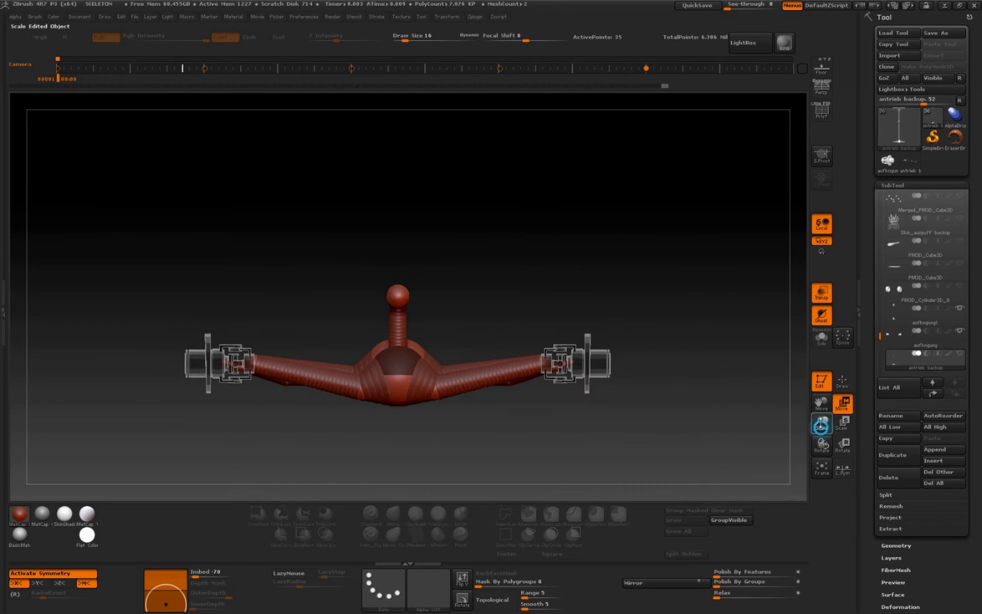
Switch to Scale and show all other vehicle subtools around the axle
{"action": "left_click", "coordinate": [840, 430]}
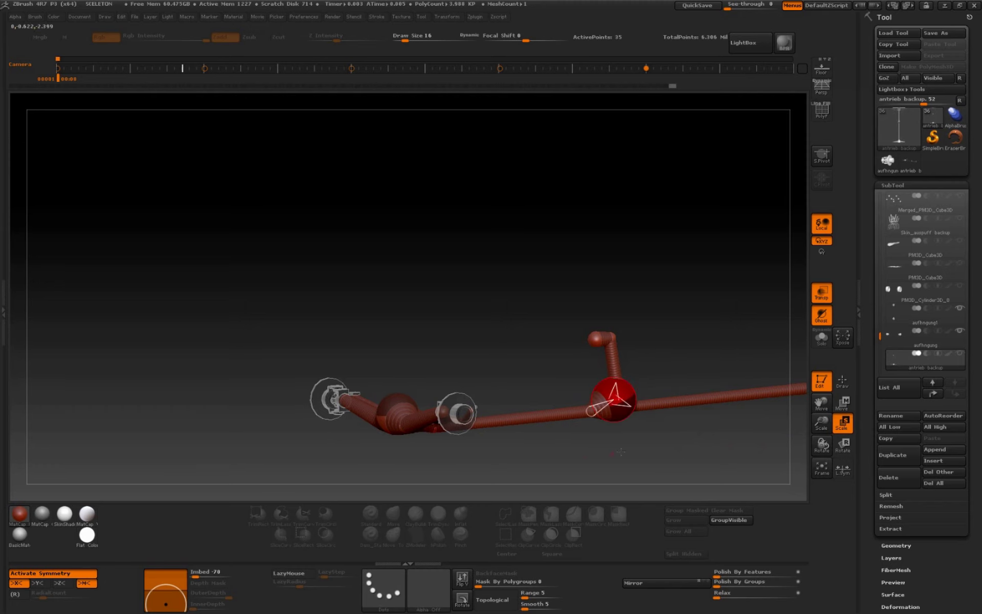
{"action": "left_click_drag", "start_coordinate": [620, 452], "coordinate": [690, 445]}
{"action": "left_click_drag", "start_coordinate": [822, 423], "coordinate": [834, 413]}
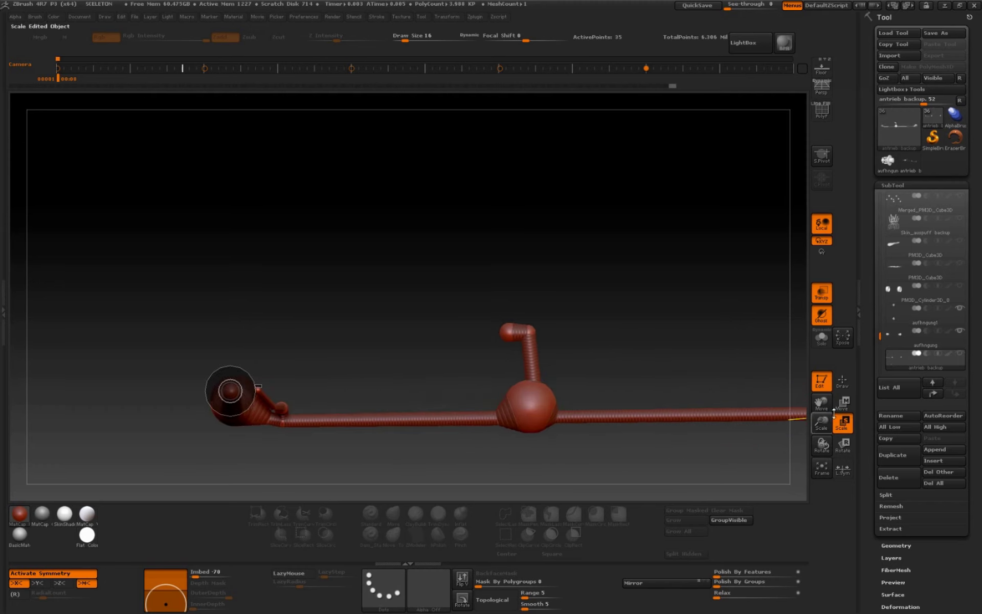
{"action": "left_click", "coordinate": [960, 353], "text": "shift"}
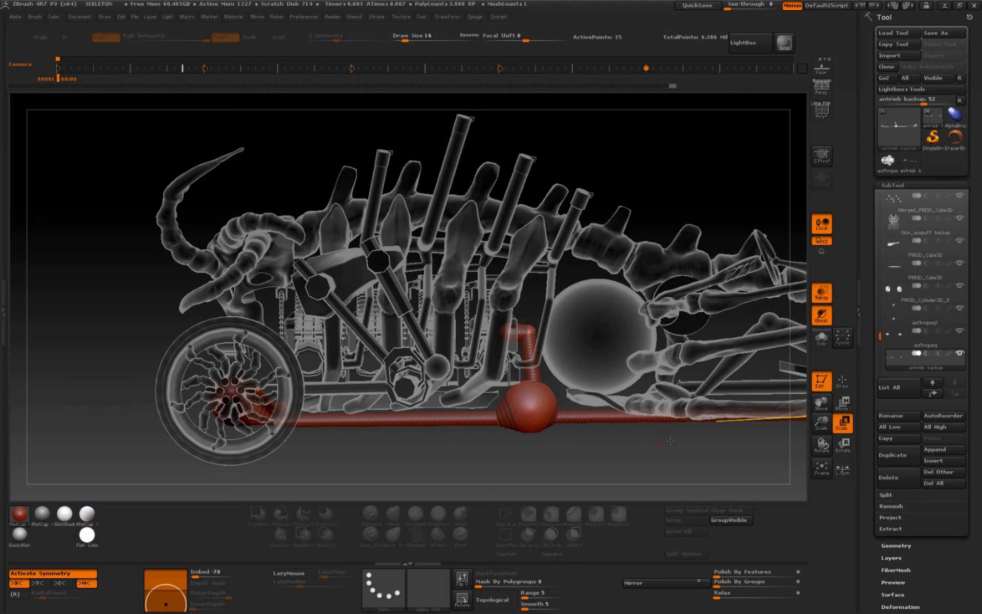
Draw transpose lines on the red joint sphere and slide it right along the pipe
{"action": "left_click_drag", "start_coordinate": [821, 422], "coordinate": [818, 432]}
{"action": "left_click_drag", "start_coordinate": [536, 407], "coordinate": [539, 407]}
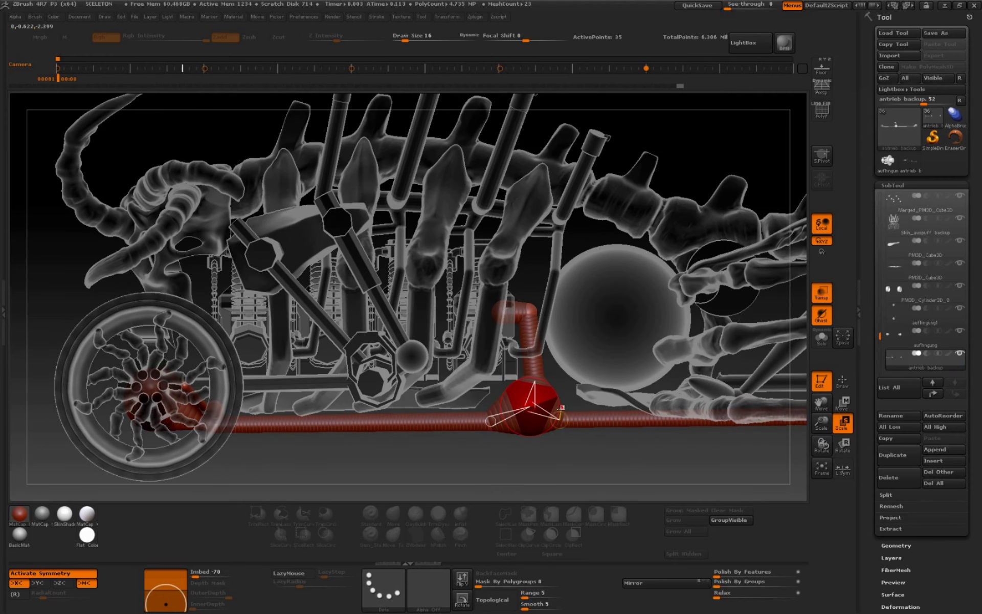
{"action": "left_click_drag", "start_coordinate": [544, 402], "coordinate": [550, 404]}
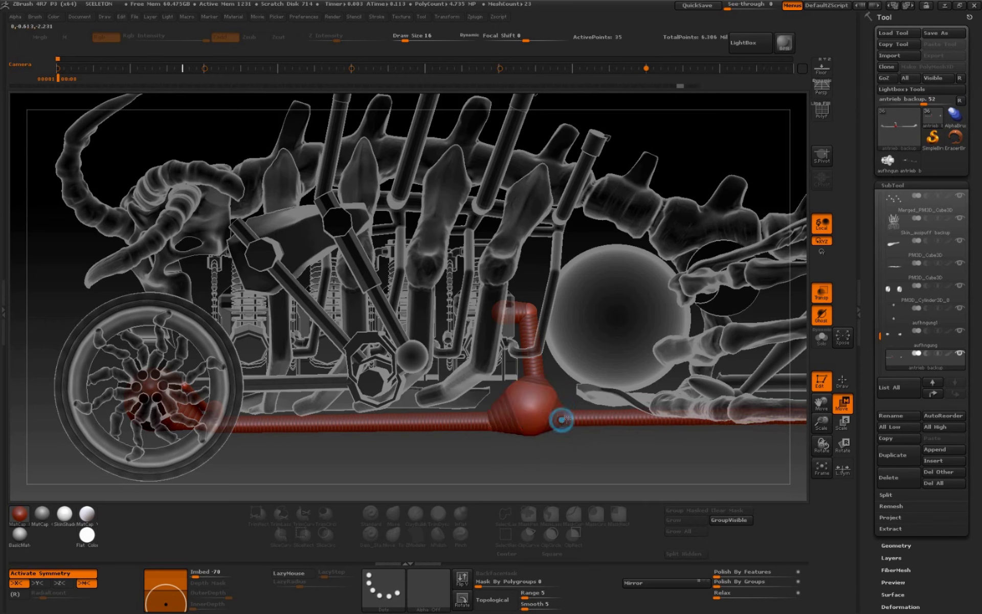
{"action": "left_click_drag", "start_coordinate": [530, 406], "coordinate": [567, 419]}
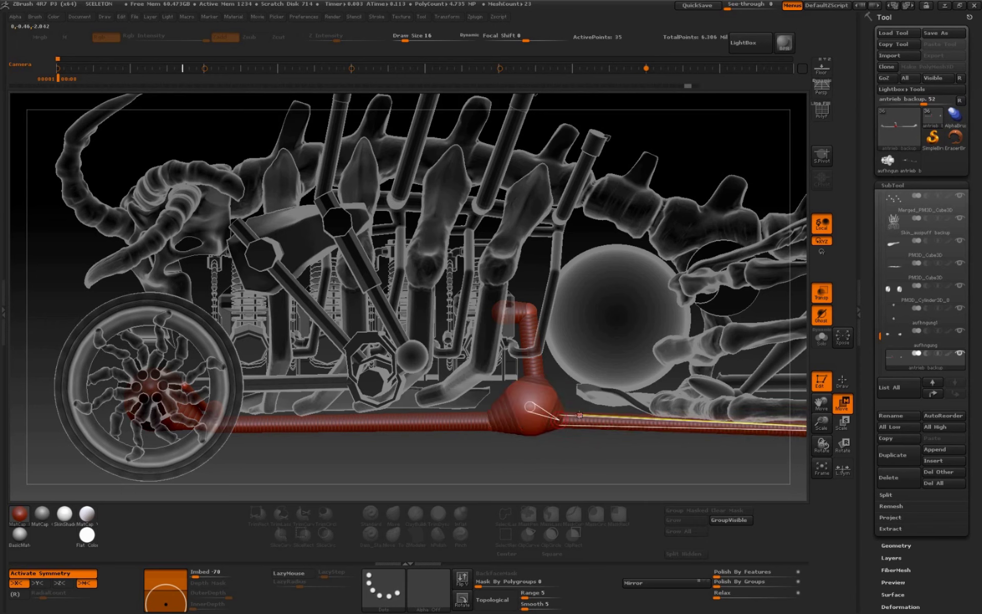
{"action": "left_click", "coordinate": [579, 415]}
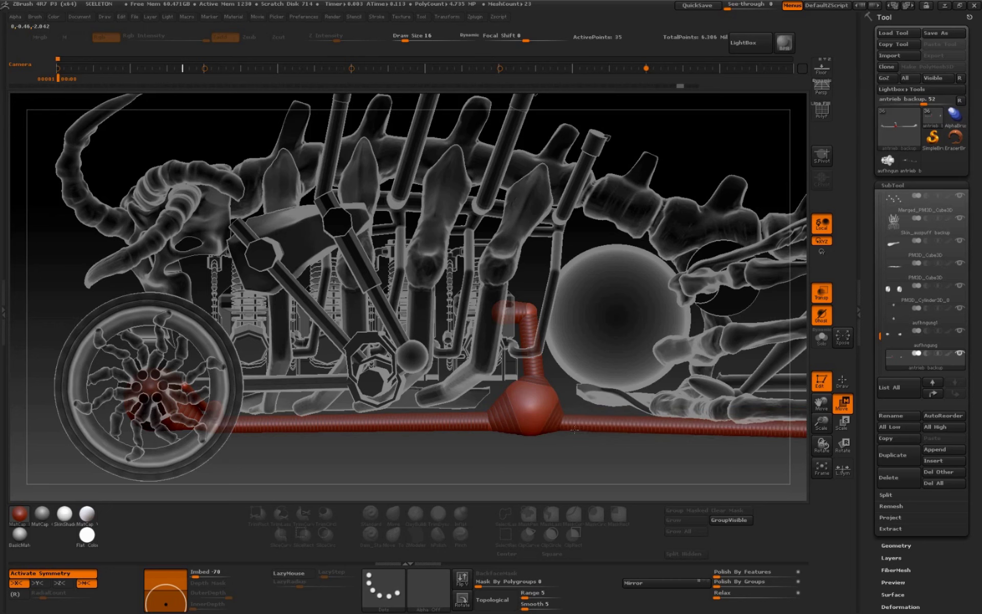
Stretch the cone joint's ends left and right into a tapered collar along the pipe
{"action": "mouse_move", "coordinate": [821, 423]}
{"action": "left_mouse_down"}
{"action": "mouse_move", "coordinate": [819, 453]}
{"action": "mouse_move", "coordinate": [561, 428]}
{"action": "left_mouse_up"}
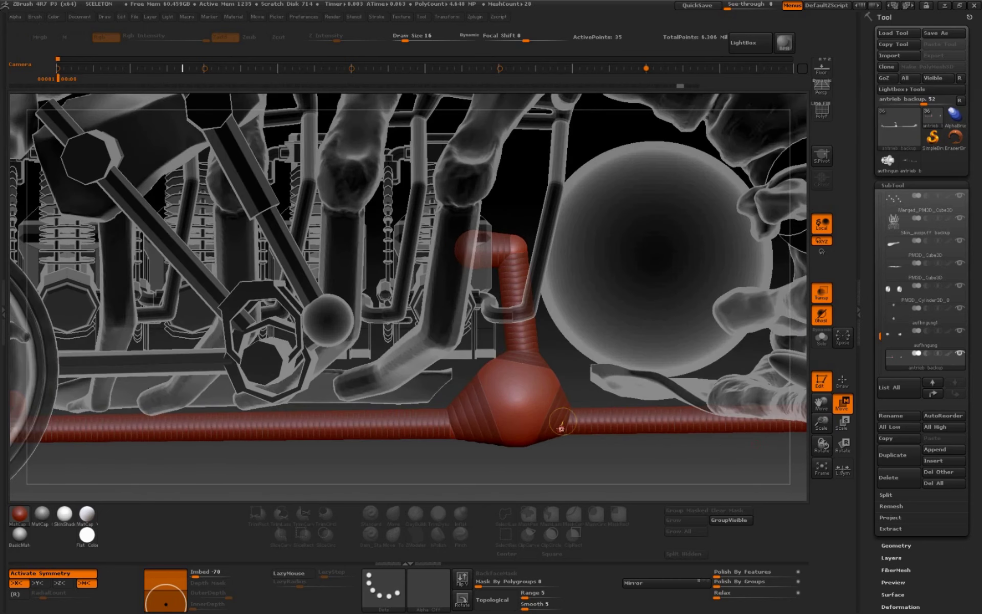
{"action": "left_click", "coordinate": [572, 417]}
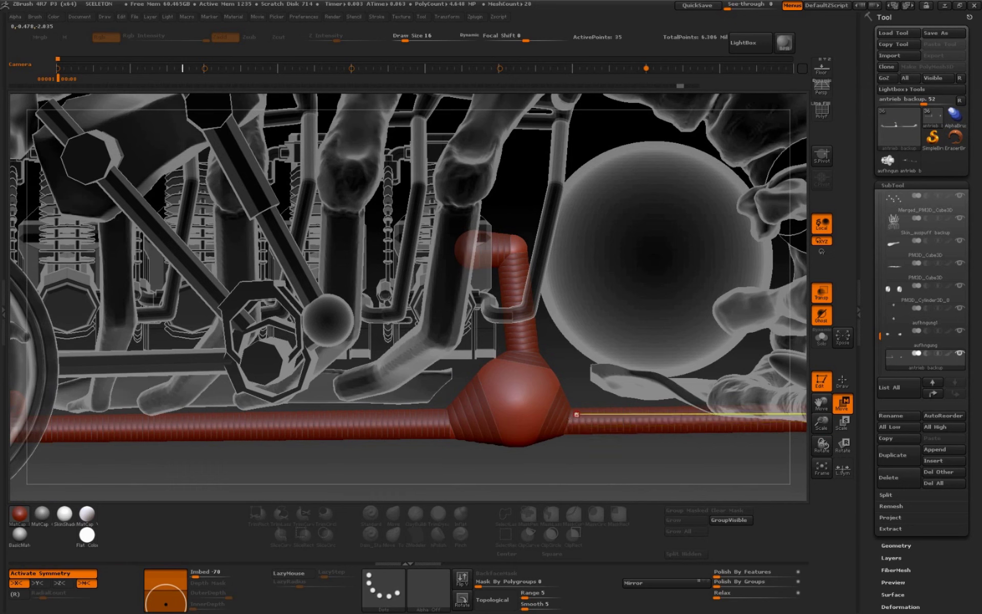
{"action": "mouse_move", "coordinate": [566, 424]}
{"action": "left_mouse_down"}
{"action": "mouse_move", "coordinate": [599, 424]}
{"action": "mouse_move", "coordinate": [565, 424]}
{"action": "left_mouse_up"}
{"action": "mouse_move", "coordinate": [515, 399]}
{"action": "left_mouse_down"}
{"action": "mouse_move", "coordinate": [434, 425]}
{"action": "mouse_move", "coordinate": [506, 396]}
{"action": "left_mouse_up"}
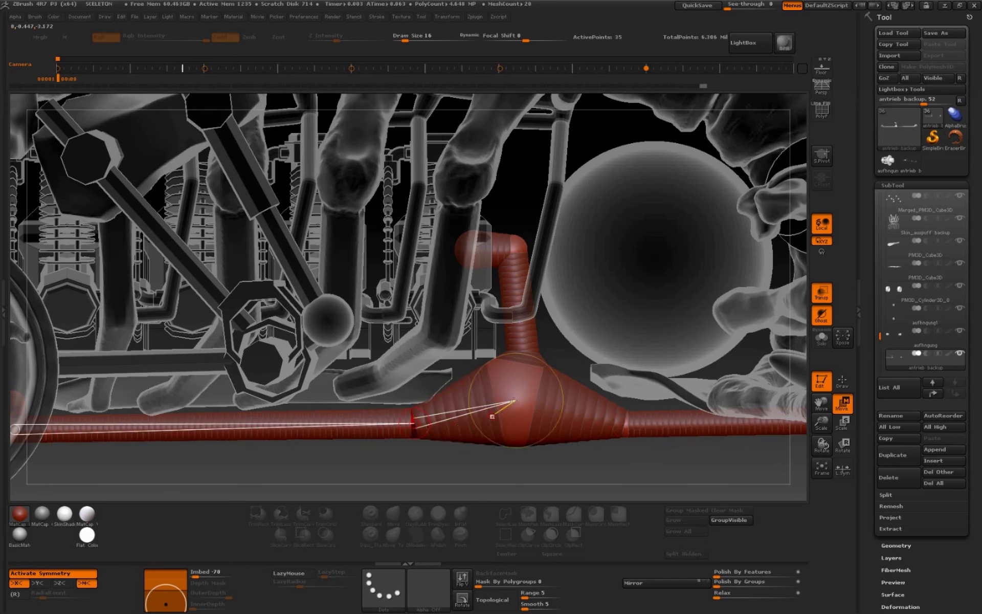
Lay and adjust a transform line up the vertical pipe, then view the whole vehicle
{"action": "left_click_drag", "start_coordinate": [513, 250], "coordinate": [530, 352]}
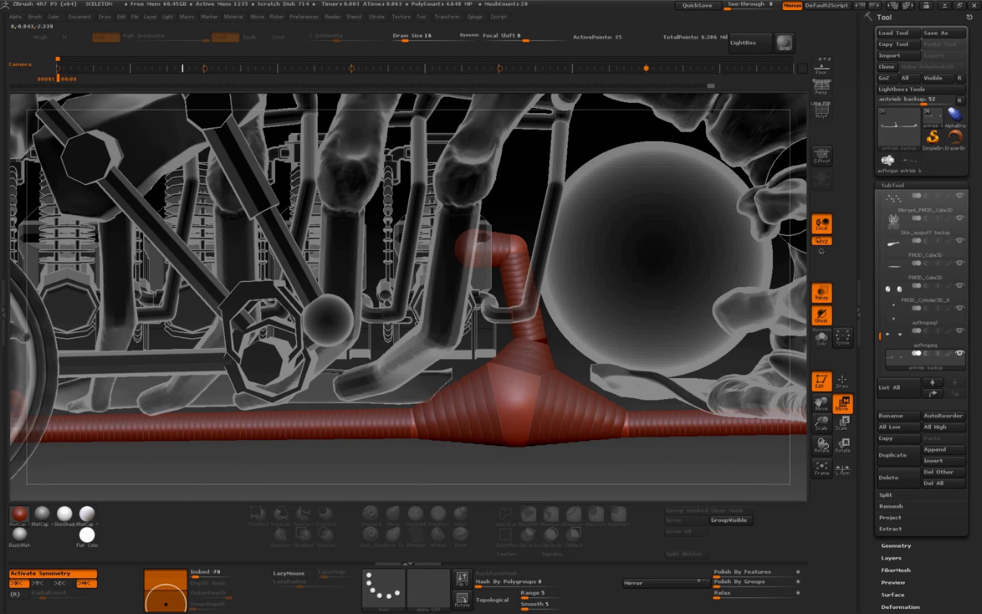
{"action": "left_click_drag", "start_coordinate": [527, 350], "coordinate": [528, 355]}
{"action": "left_click_drag", "start_coordinate": [837, 431], "coordinate": [839, 450]}
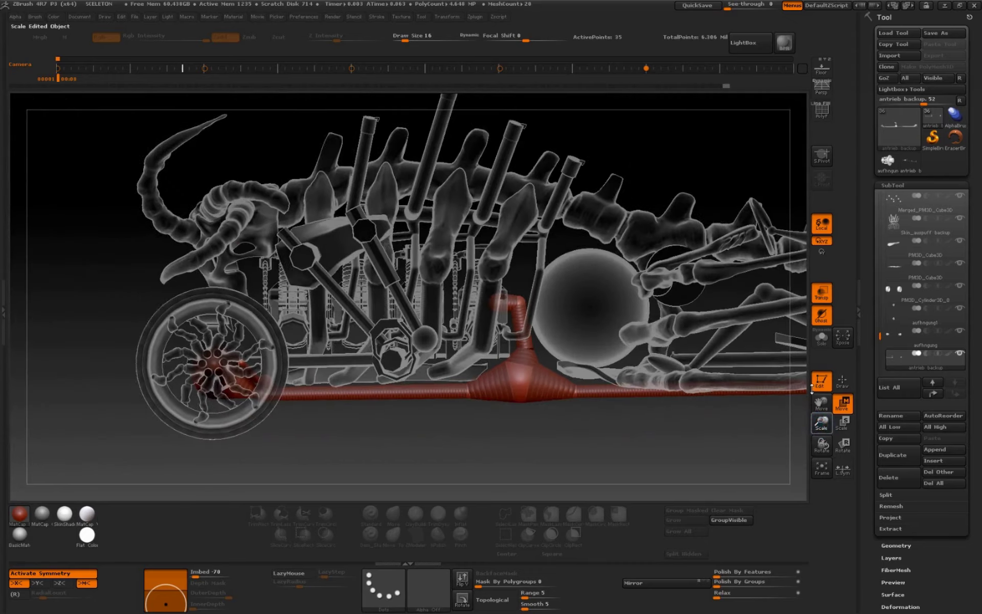
{"action": "left_click_drag", "start_coordinate": [631, 438], "coordinate": [602, 431]}
Select the engine and exhaust subtools, show the vehicle solid in perspective, and QuickSave
{"action": "left_click", "coordinate": [471, 307], "text": "alt"}
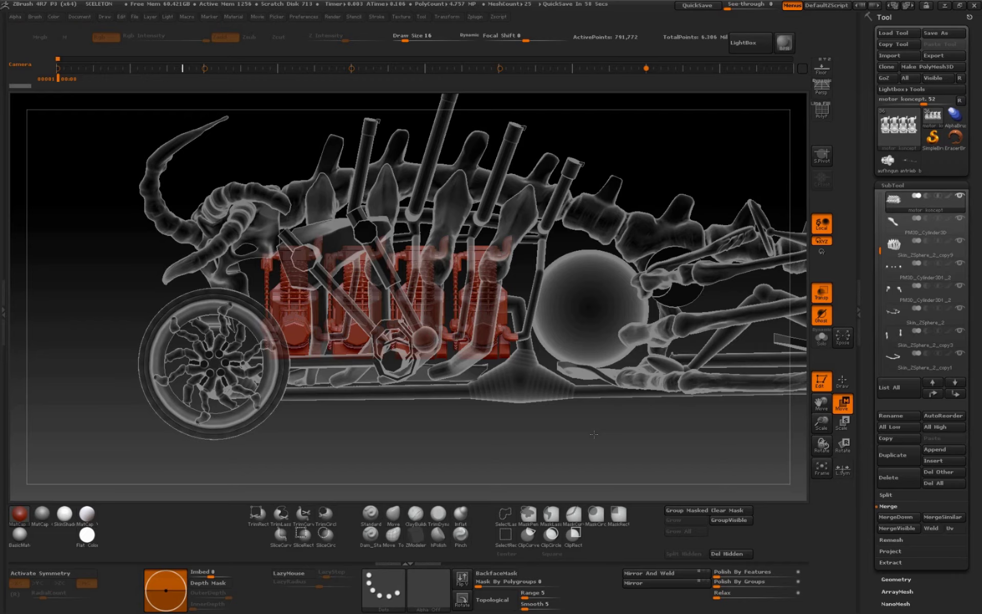
{"action": "mouse_move", "coordinate": [594, 434]}
{"action": "left_mouse_down"}
{"action": "mouse_move", "coordinate": [601, 380]}
{"action": "mouse_move", "coordinate": [599, 433]}
{"action": "mouse_move", "coordinate": [580, 440]}
{"action": "mouse_move", "coordinate": [835, 428]}
{"action": "mouse_move", "coordinate": [834, 450]}
{"action": "left_mouse_up"}
{"action": "left_click", "coordinate": [559, 397], "text": "alt"}
{"action": "left_click", "coordinate": [822, 84]}
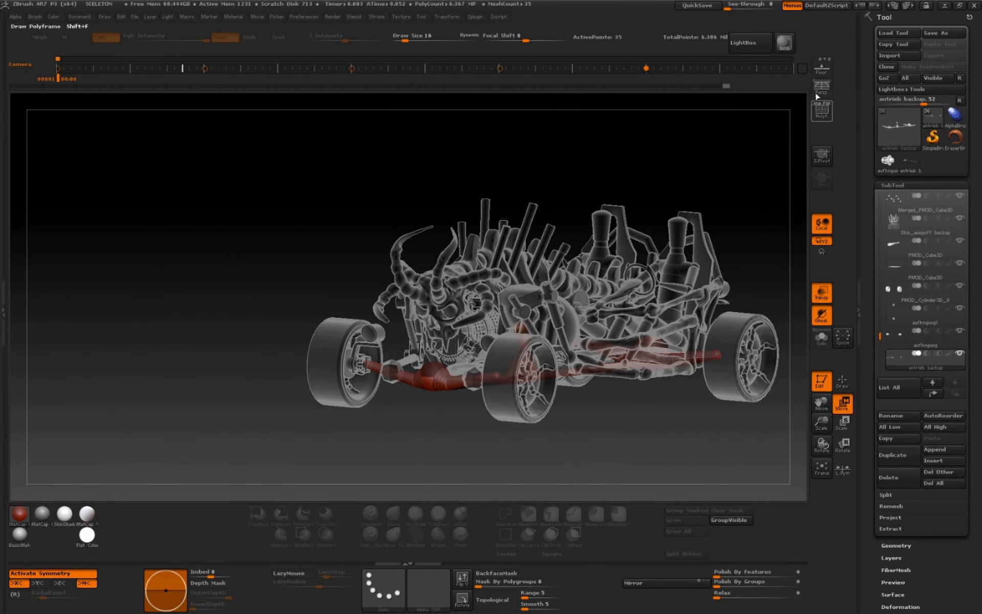
{"action": "left_click", "coordinate": [822, 291]}
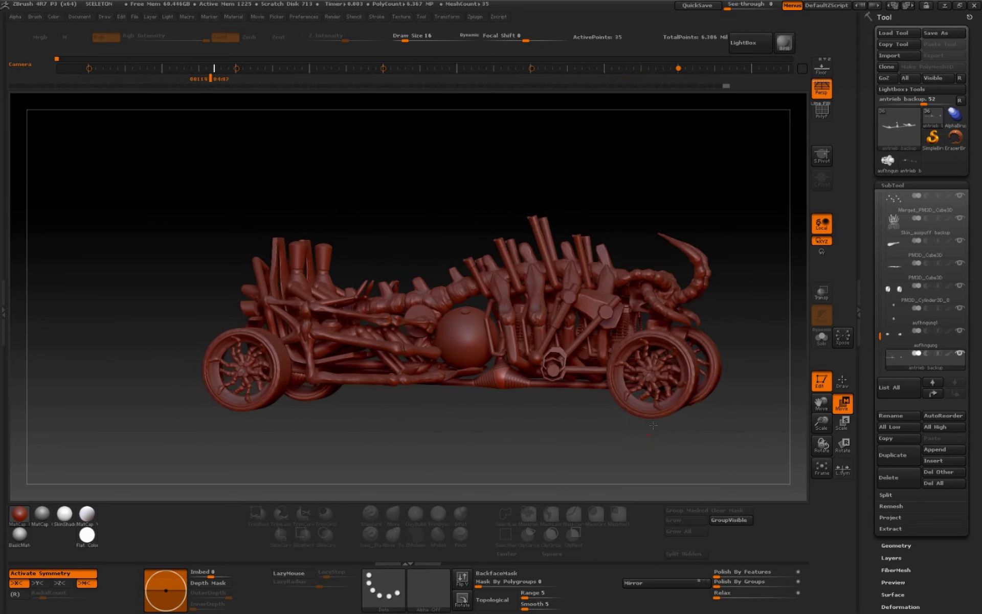
{"action": "left_click", "coordinate": [697, 5]}
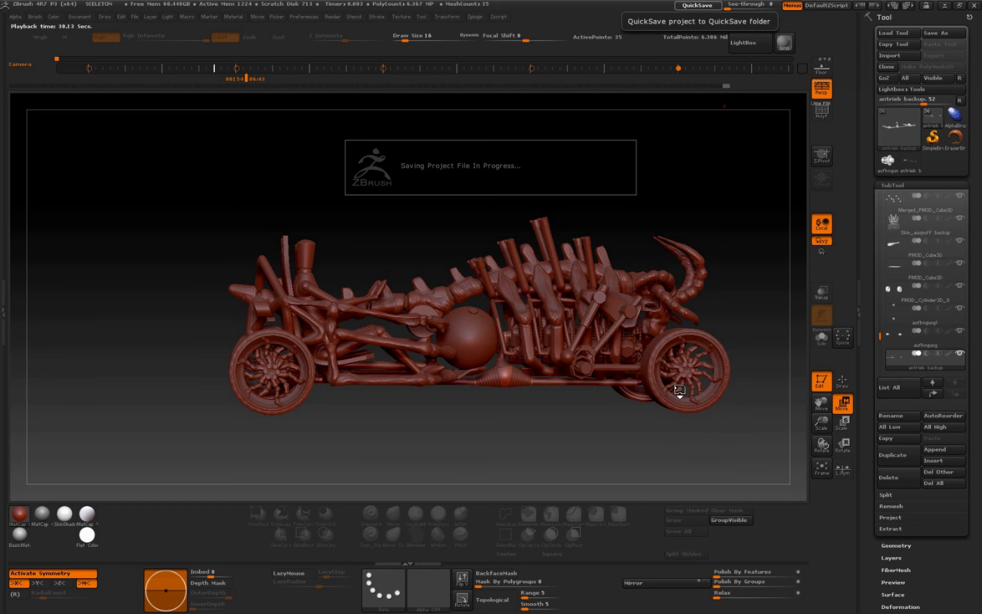
Isolate the small cone-shaped aufhngung1 piece and delete its hidden geometry
{"action": "left_click", "coordinate": [888, 162]}
{"action": "left_click_drag", "start_coordinate": [822, 404], "coordinate": [590, 404]}
{"action": "left_click_drag", "start_coordinate": [822, 422], "coordinate": [839, 516]}
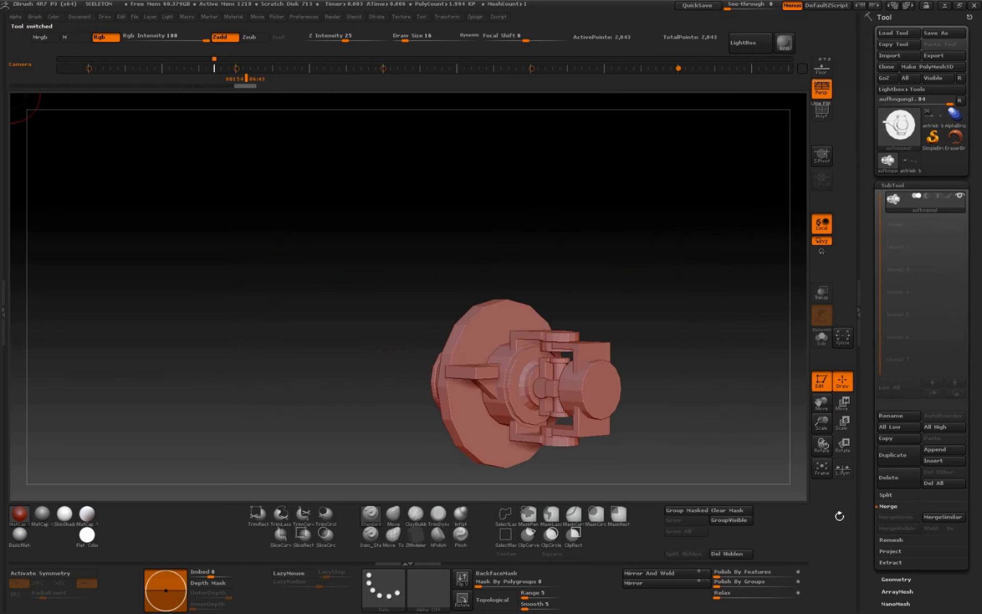
{"action": "mouse_move", "coordinate": [821, 423]}
{"action": "left_mouse_down"}
{"action": "mouse_move", "coordinate": [780, 379]}
{"action": "mouse_move", "coordinate": [819, 400]}
{"action": "left_mouse_up"}
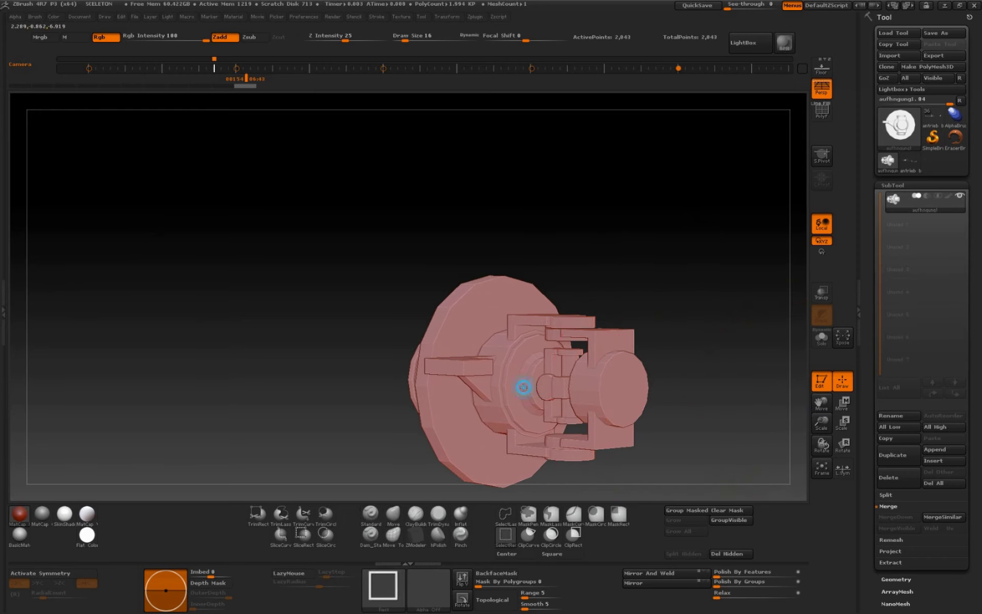
{"action": "left_click", "coordinate": [522, 384], "text": "ctrl+shift"}
{"action": "left_click_drag", "start_coordinate": [649, 401], "coordinate": [665, 411]}
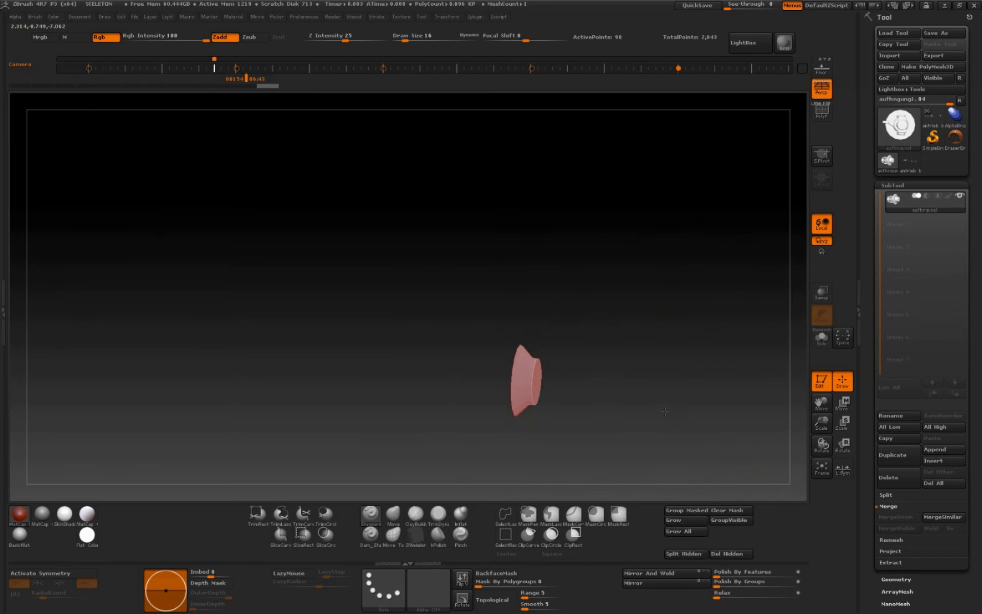
{"action": "left_click", "coordinate": [733, 553]}
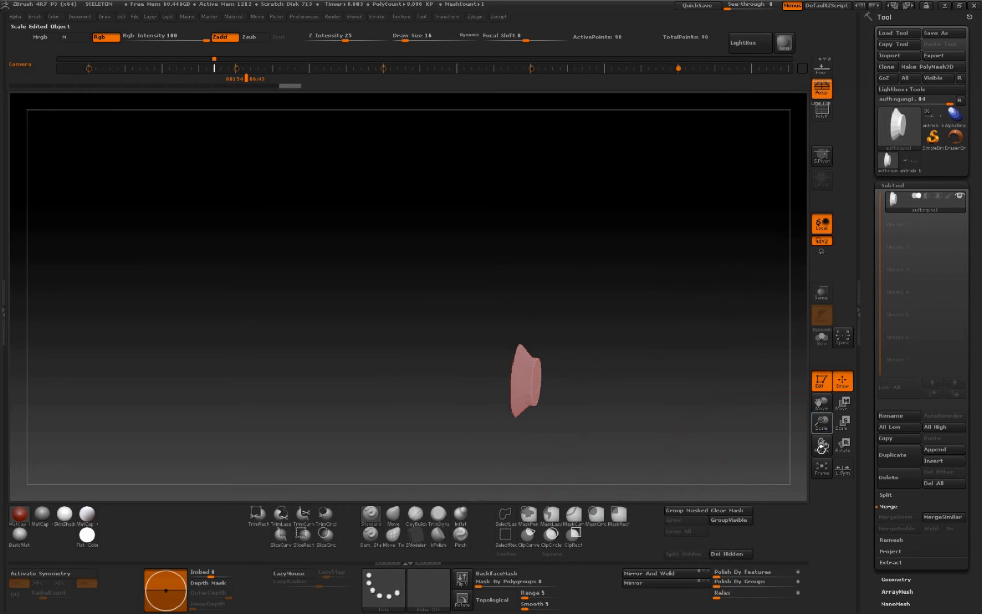
Switch to Transpose Scale, turn toward the collar face, and enable the PolyF wireframe
{"action": "left_click", "coordinate": [843, 426]}
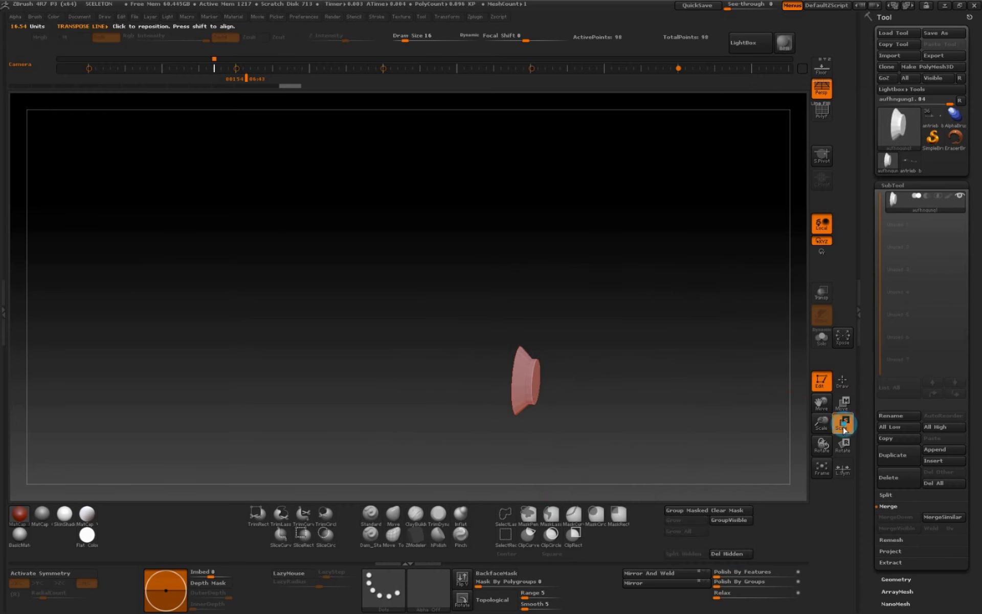
{"action": "mouse_move", "coordinate": [552, 380]}
{"action": "left_mouse_down"}
{"action": "mouse_move", "coordinate": [566, 398]}
{"action": "mouse_move", "coordinate": [655, 413]}
{"action": "mouse_move", "coordinate": [629, 421]}
{"action": "mouse_move", "coordinate": [633, 412]}
{"action": "mouse_move", "coordinate": [577, 388]}
{"action": "left_mouse_up"}
{"action": "left_click", "coordinate": [821, 113]}
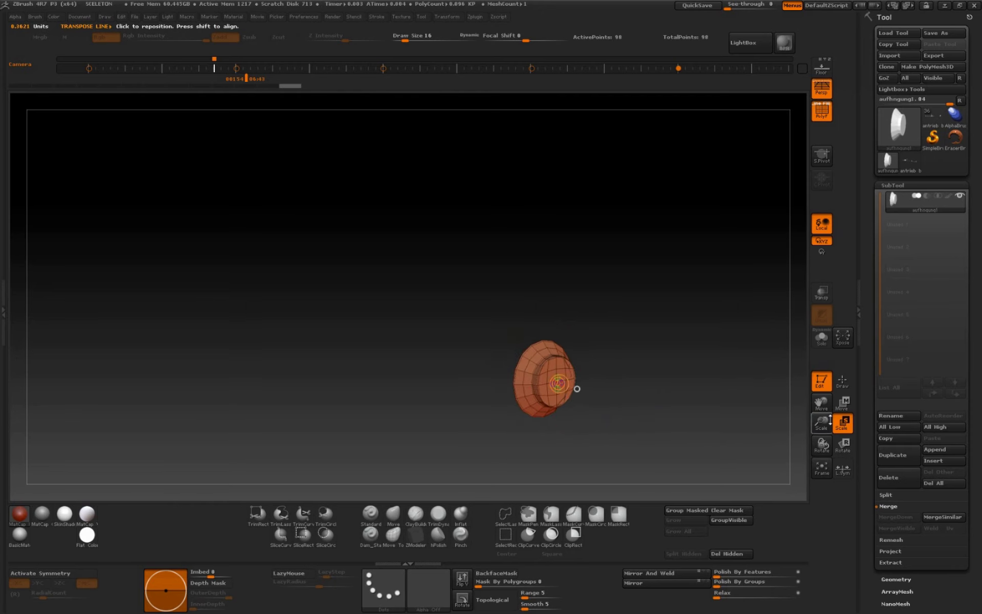
Draw a transpose line across the collar and reframe the model
{"action": "left_click_drag", "start_coordinate": [821, 423], "coordinate": [697, 441]}
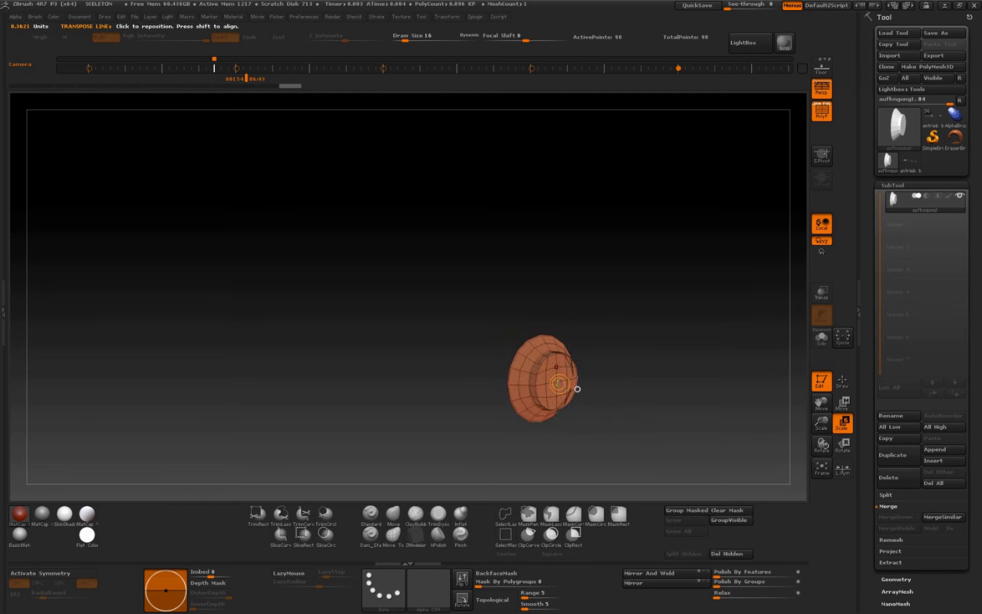
{"action": "left_click_drag", "start_coordinate": [559, 365], "coordinate": [683, 368]}
{"action": "left_click", "coordinate": [821, 466]}
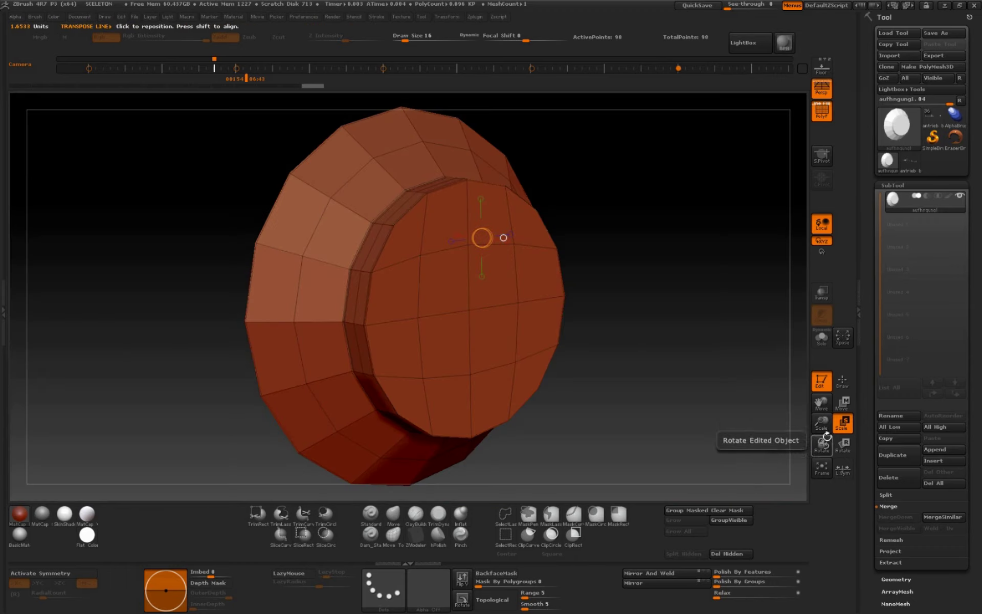
{"action": "mouse_move", "coordinate": [821, 424]}
{"action": "left_mouse_down"}
{"action": "mouse_move", "coordinate": [821, 412]}
{"action": "mouse_move", "coordinate": [797, 491]}
{"action": "left_mouse_up"}
{"action": "left_click_drag", "start_coordinate": [451, 364], "coordinate": [520, 378]}
{"action": "left_click_drag", "start_coordinate": [821, 423], "coordinate": [820, 412]}
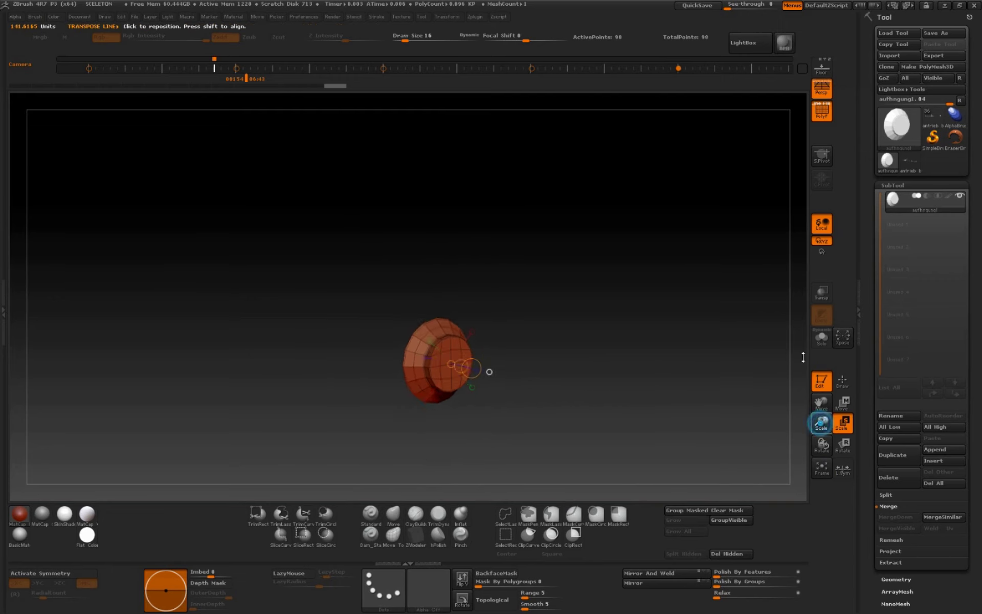
Turn on the floor grid and orbit to a side view of the collar
{"action": "left_click", "coordinate": [821, 68]}
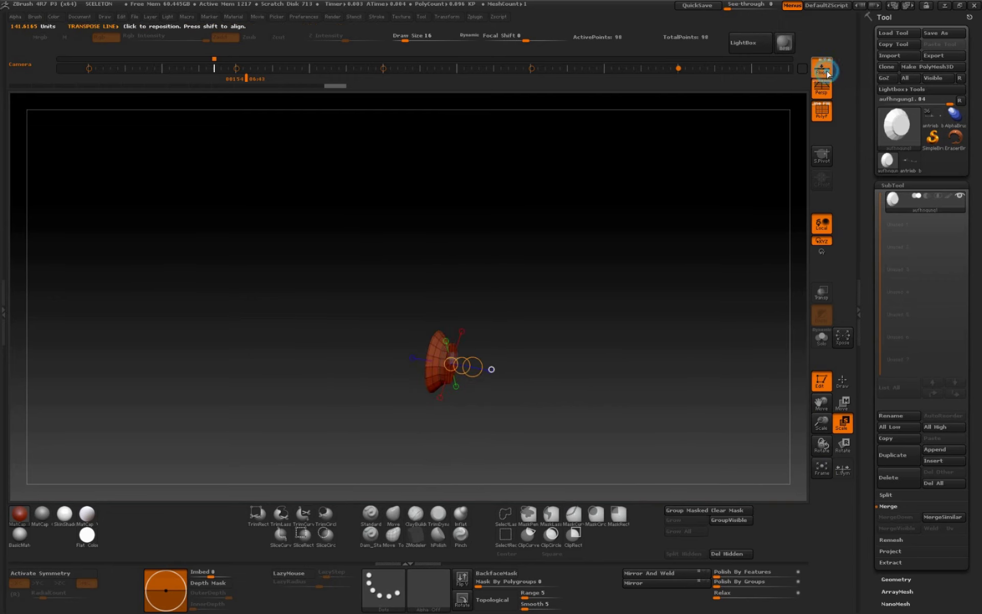
{"action": "left_click_drag", "start_coordinate": [505, 379], "coordinate": [565, 403]}
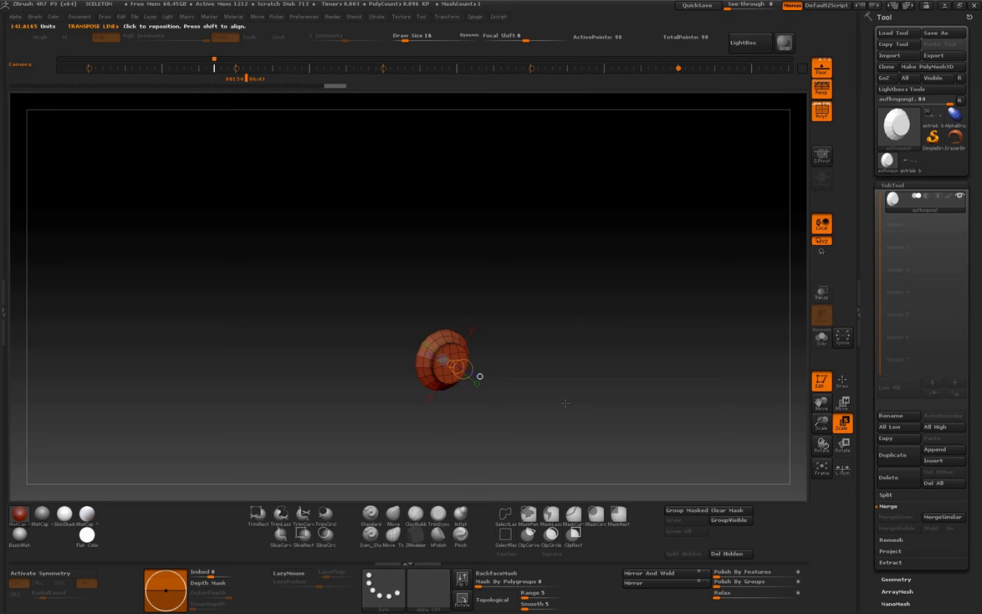
{"action": "left_click_drag", "start_coordinate": [821, 424], "coordinate": [821, 436]}
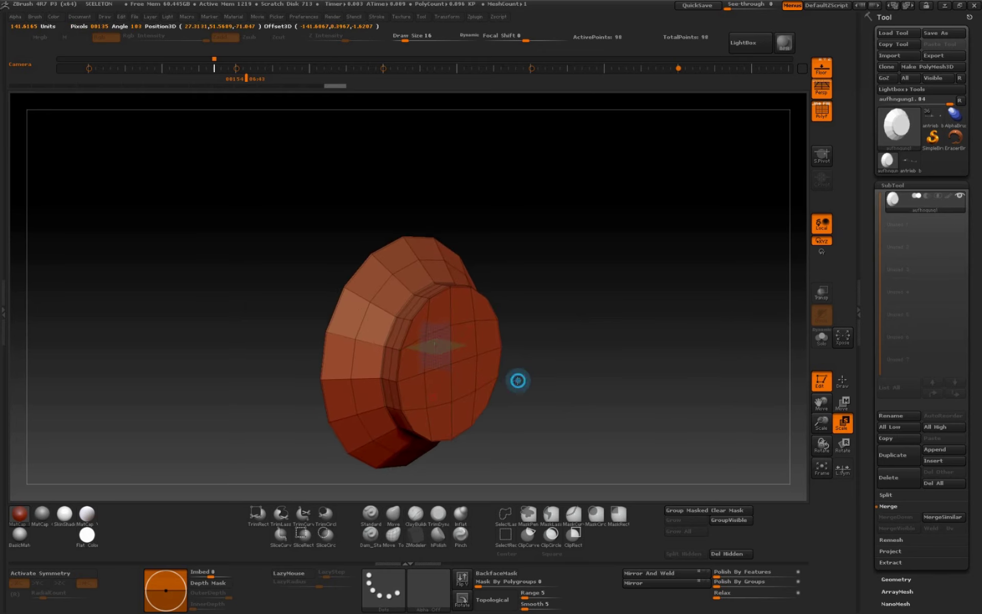
{"action": "left_click_drag", "start_coordinate": [671, 427], "coordinate": [678, 432]}
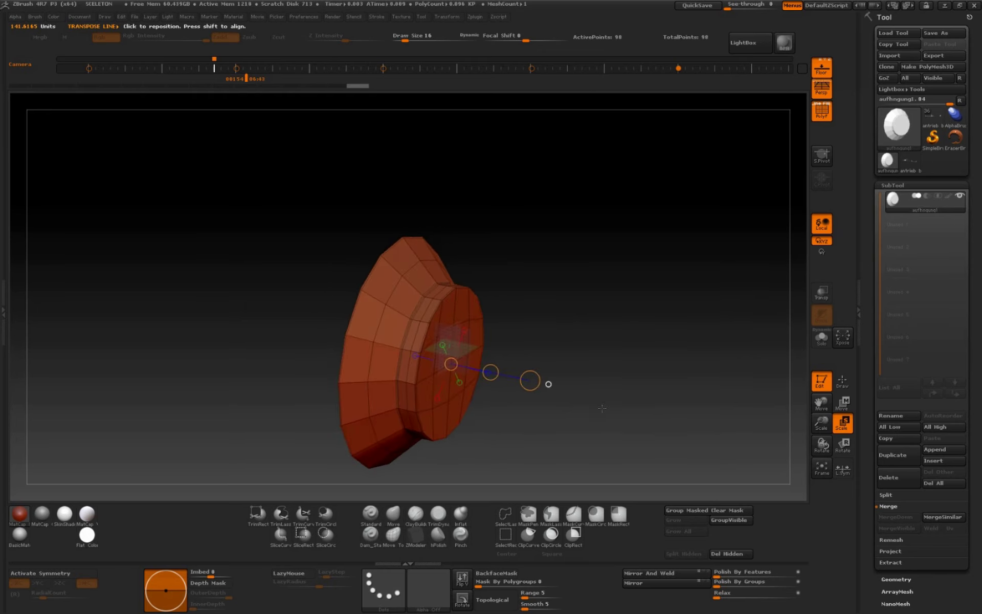
{"action": "left_click_drag", "start_coordinate": [528, 381], "coordinate": [596, 423], "text": "shift"}
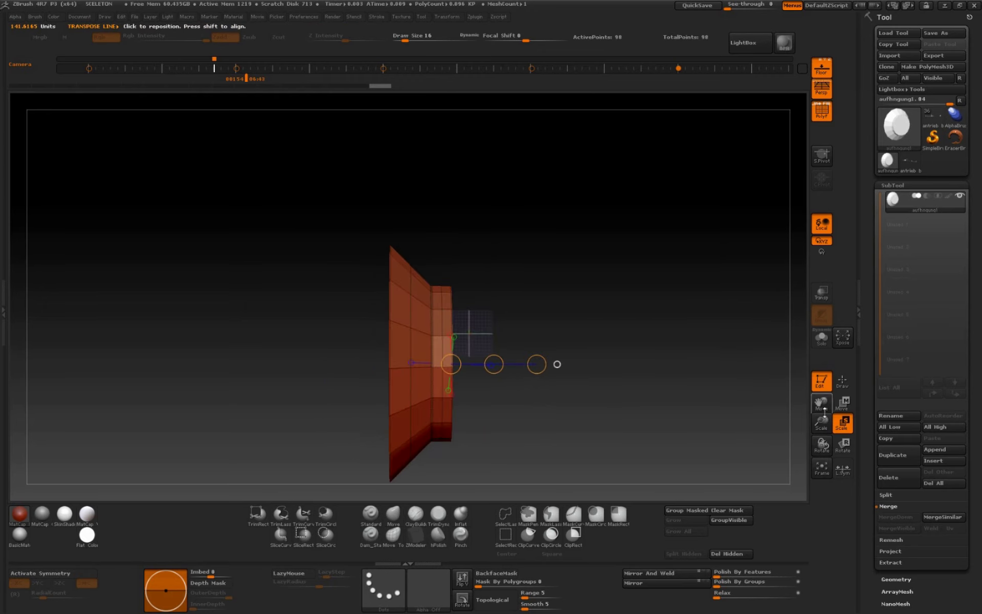
{"action": "left_click_drag", "start_coordinate": [821, 424], "coordinate": [822, 409]}
{"action": "left_click_drag", "start_coordinate": [485, 427], "coordinate": [501, 422], "text": "shift"}
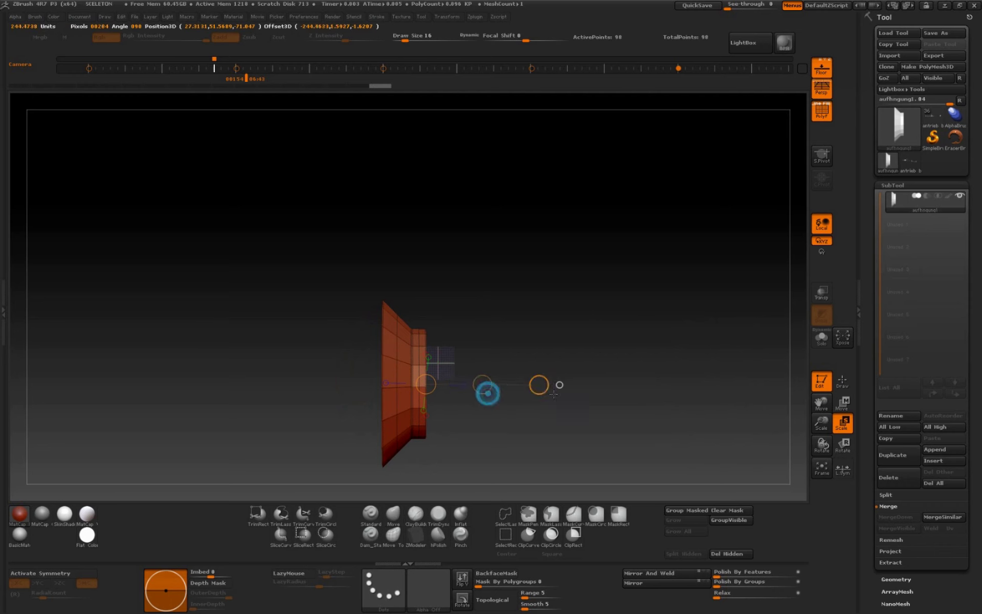
Extend the transpose line past the collar, try Del Hidden, and show Tool > Initialize
{"action": "left_click_drag", "start_coordinate": [486, 384], "coordinate": [649, 384]}
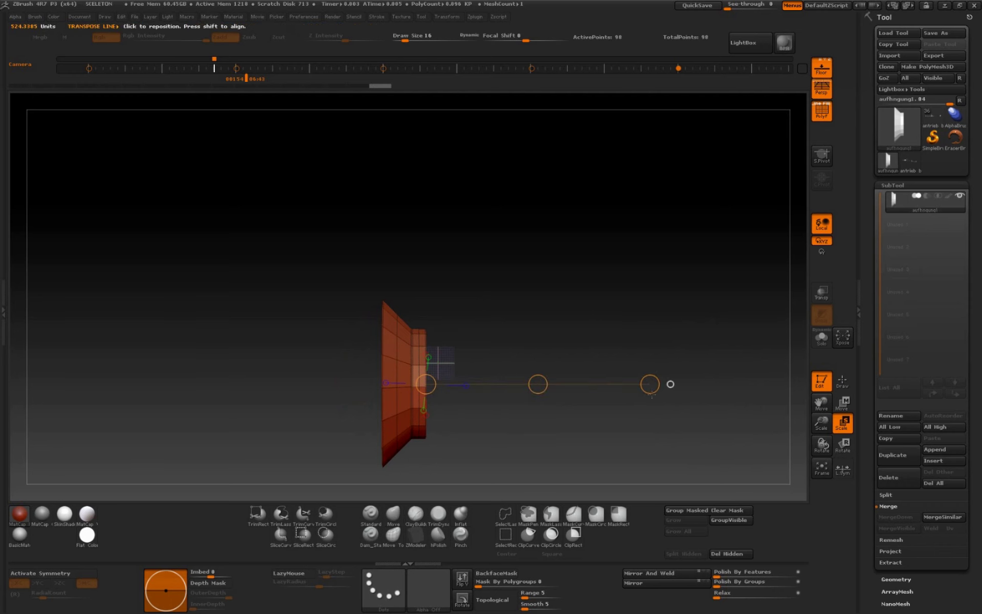
{"action": "left_click", "coordinate": [732, 553]}
{"action": "left_click", "coordinate": [651, 385]}
{"action": "left_click_drag", "start_coordinate": [561, 402], "coordinate": [461, 444]}
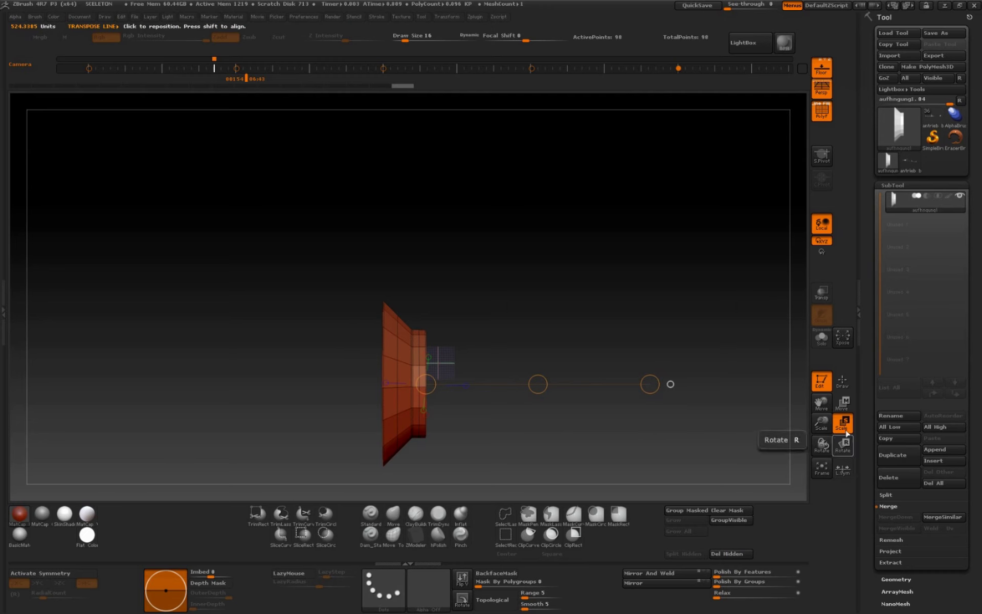
{"action": "mouse_move", "coordinate": [916, 201]}
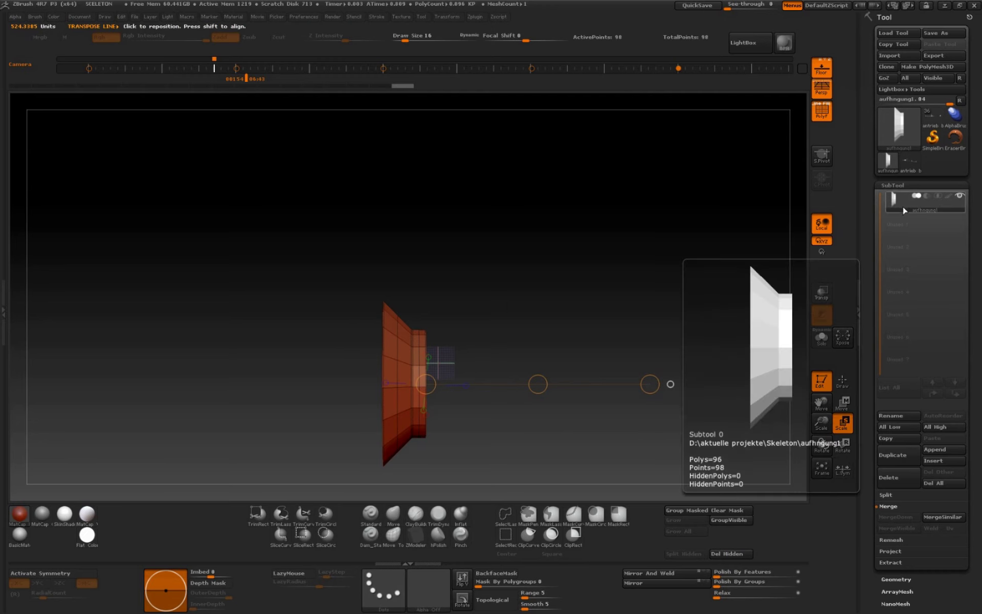
{"action": "left_click_drag", "start_coordinate": [680, 418], "coordinate": [634, 404]}
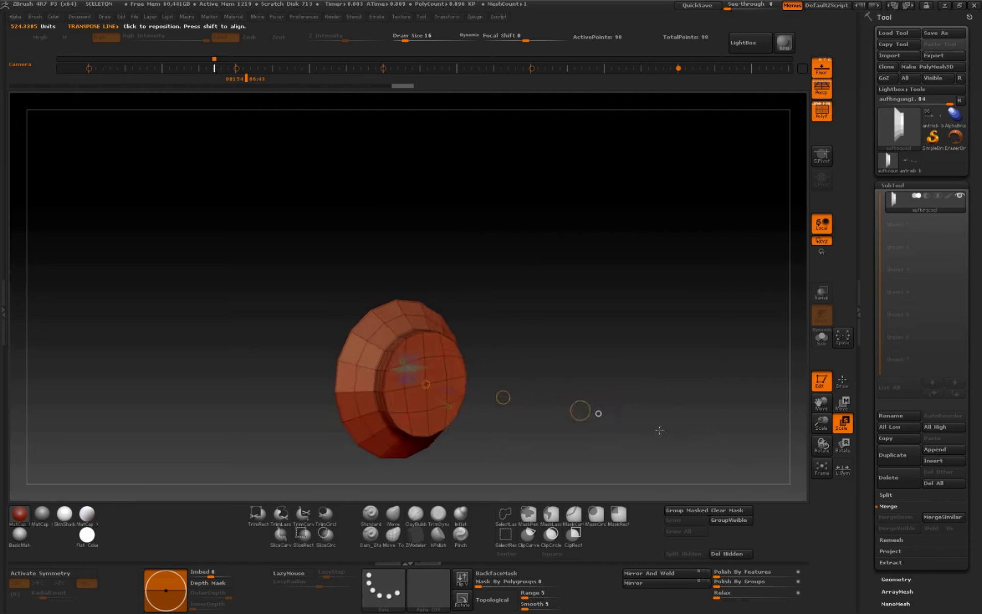
{"action": "left_click_drag", "start_coordinate": [869, 468], "coordinate": [869, 15]}
{"action": "left_click", "coordinate": [894, 395]}
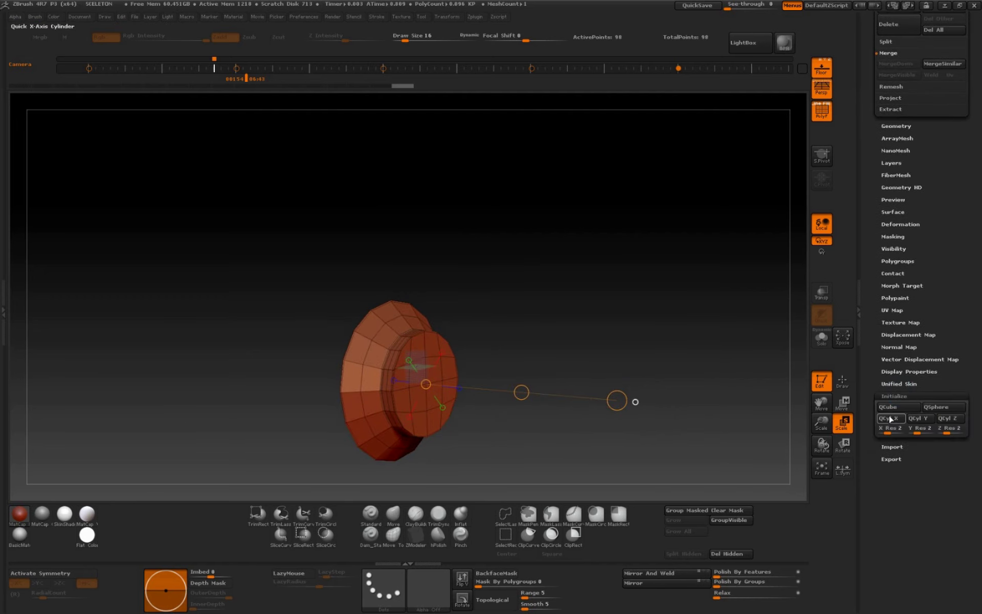
Replace the mesh with a low-poly QCyl X cylinder and turn off the floor
{"action": "left_click", "coordinate": [890, 419]}
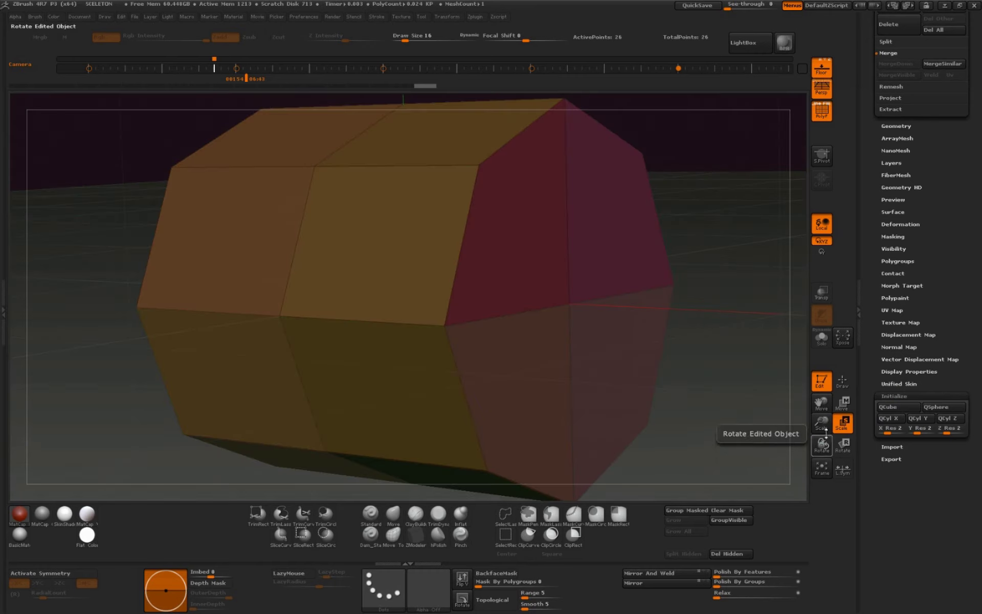
{"action": "left_click", "coordinate": [821, 468]}
{"action": "left_click", "coordinate": [821, 74]}
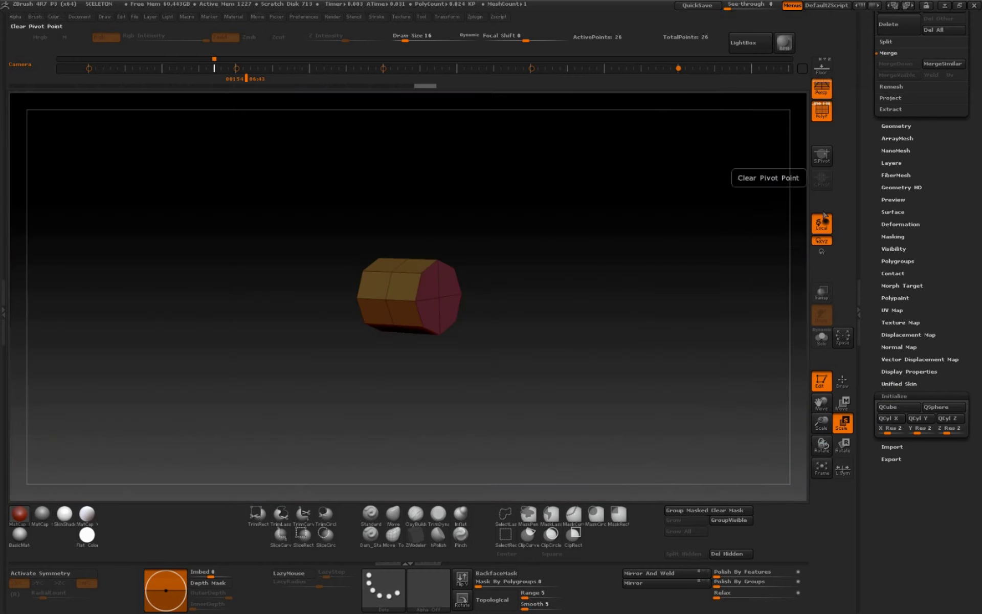
{"action": "left_click_drag", "start_coordinate": [843, 423], "coordinate": [662, 387]}
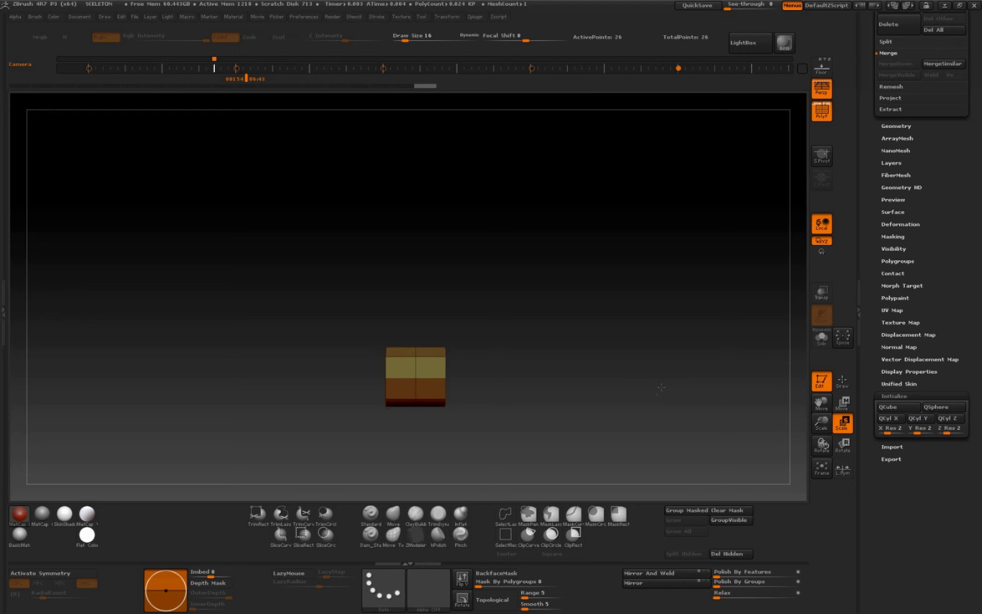
Flatten the cylinder into a thin octagonal plate and bring up ZModeler's polygon actions
{"action": "left_click", "coordinate": [843, 404]}
{"action": "mouse_move", "coordinate": [415, 379]}
{"action": "left_mouse_down"}
{"action": "mouse_move", "coordinate": [650, 379]}
{"action": "mouse_move", "coordinate": [446, 408]}
{"action": "left_mouse_up"}
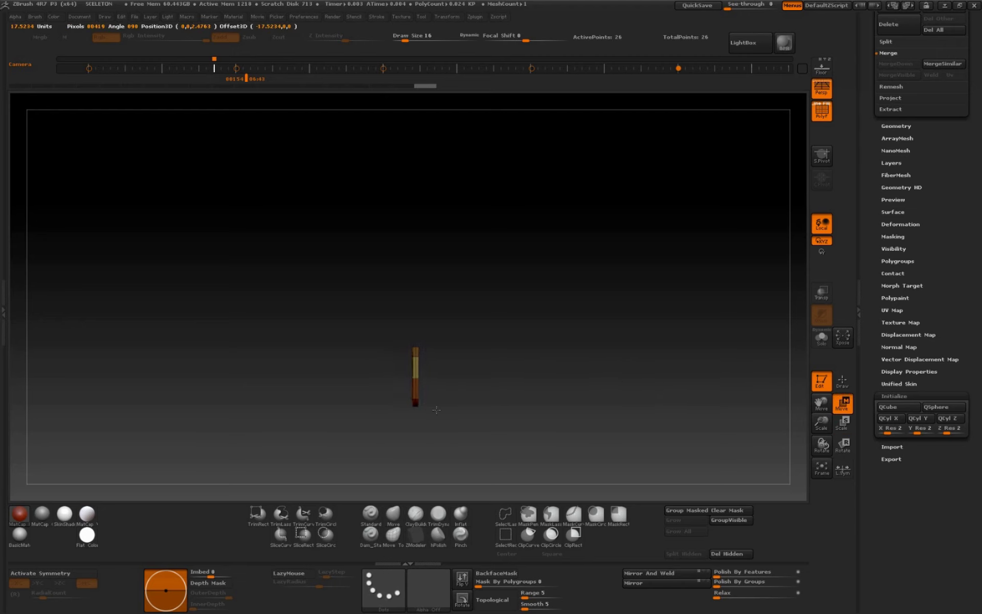
{"action": "mouse_move", "coordinate": [822, 423]}
{"action": "left_mouse_down"}
{"action": "mouse_move", "coordinate": [822, 399]}
{"action": "mouse_move", "coordinate": [864, 368]}
{"action": "left_mouse_up"}
{"action": "left_click_drag", "start_coordinate": [684, 409], "coordinate": [649, 414]}
{"action": "left_click_drag", "start_coordinate": [818, 409], "coordinate": [795, 393]}
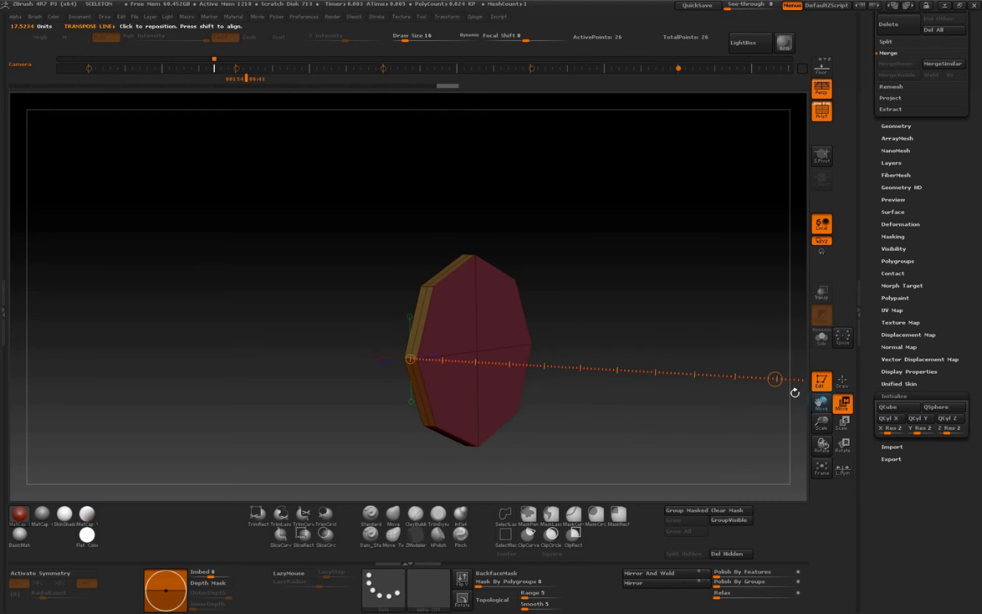
{"action": "left_click", "coordinate": [420, 541]}
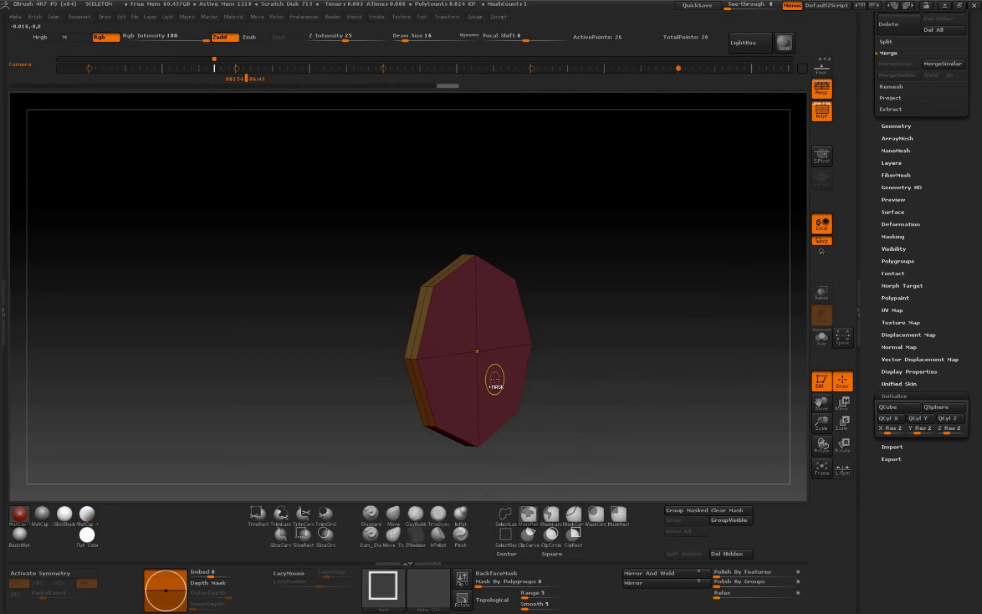
{"action": "key", "text": "space"}
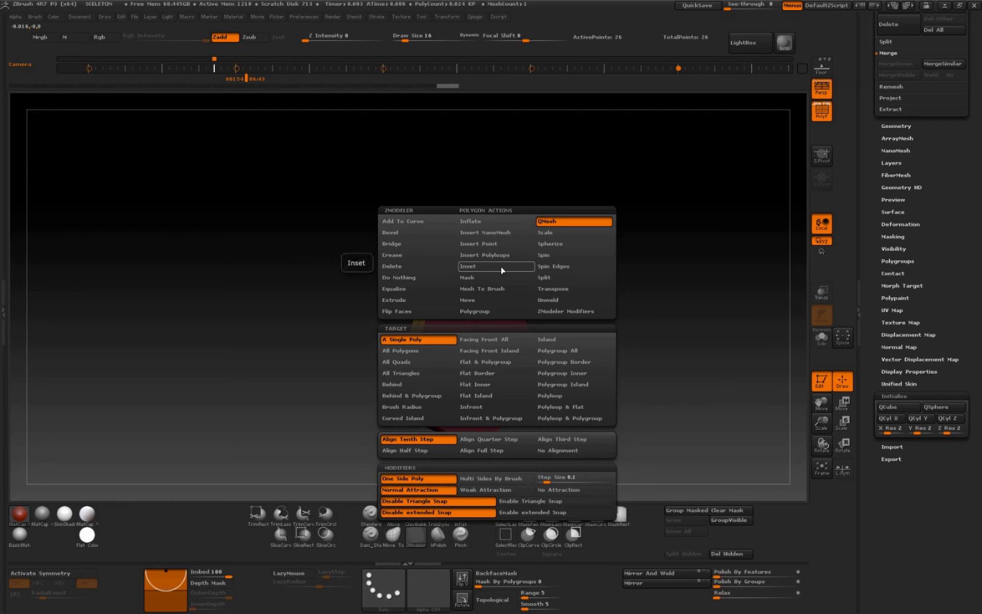
Inset the octagonal face's polygroup island, redone to leave a centre-only border ring
{"action": "left_click", "coordinate": [501, 267]}
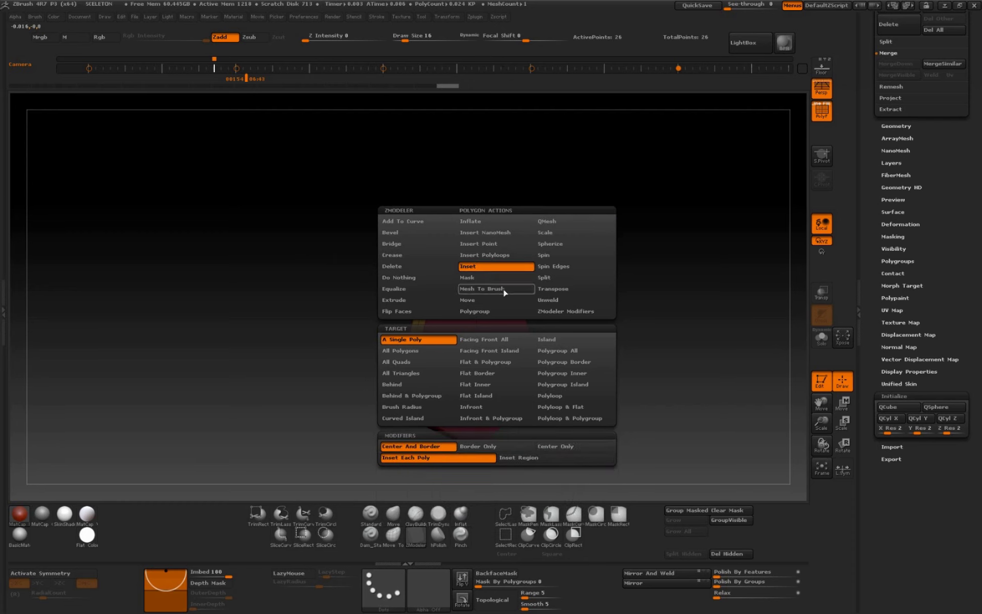
{"action": "left_click", "coordinate": [586, 389]}
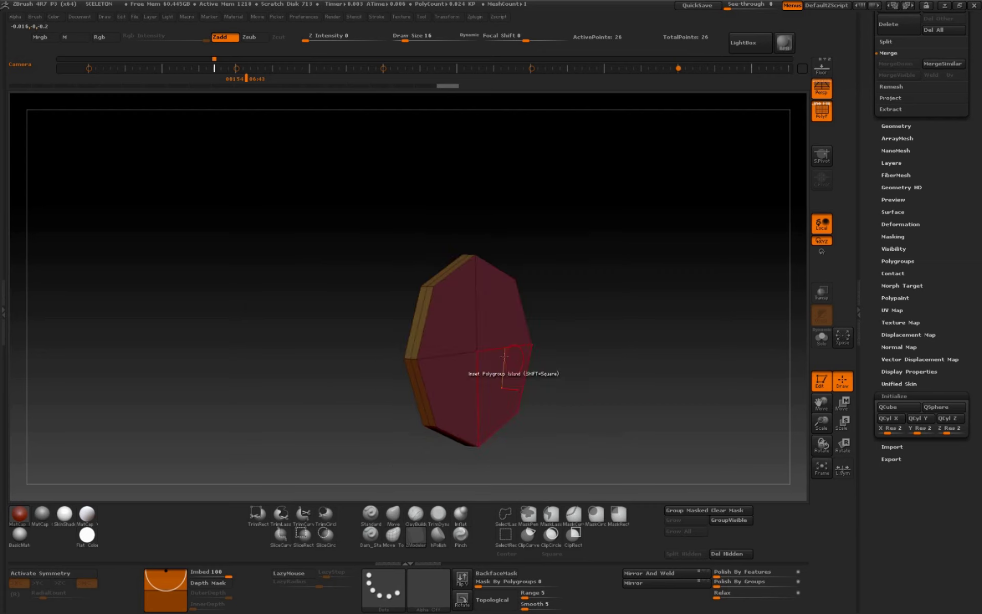
{"action": "left_click", "coordinate": [500, 327]}
{"action": "key", "text": "ctrl+z"}
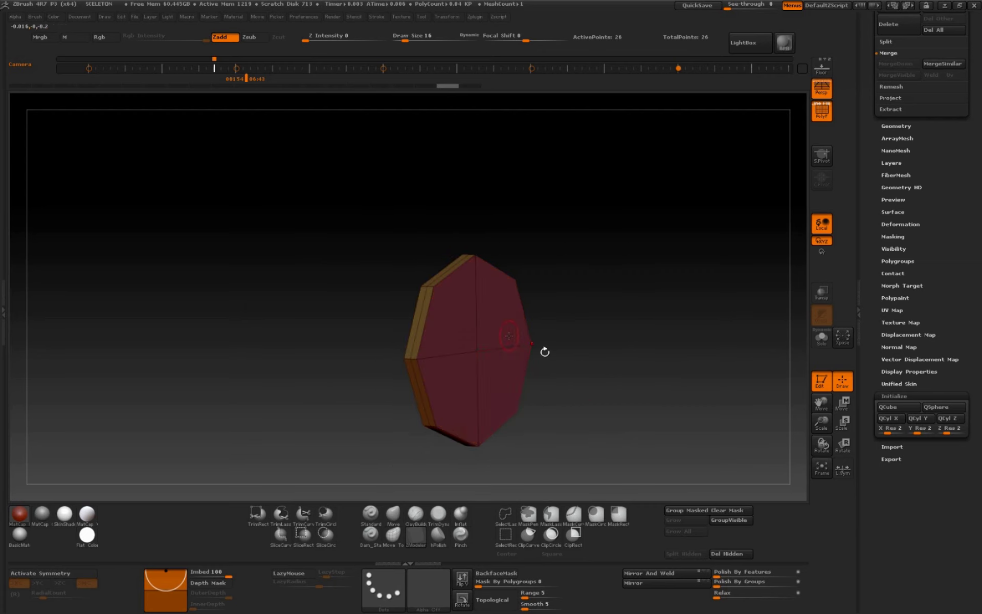
{"action": "key", "text": "space"}
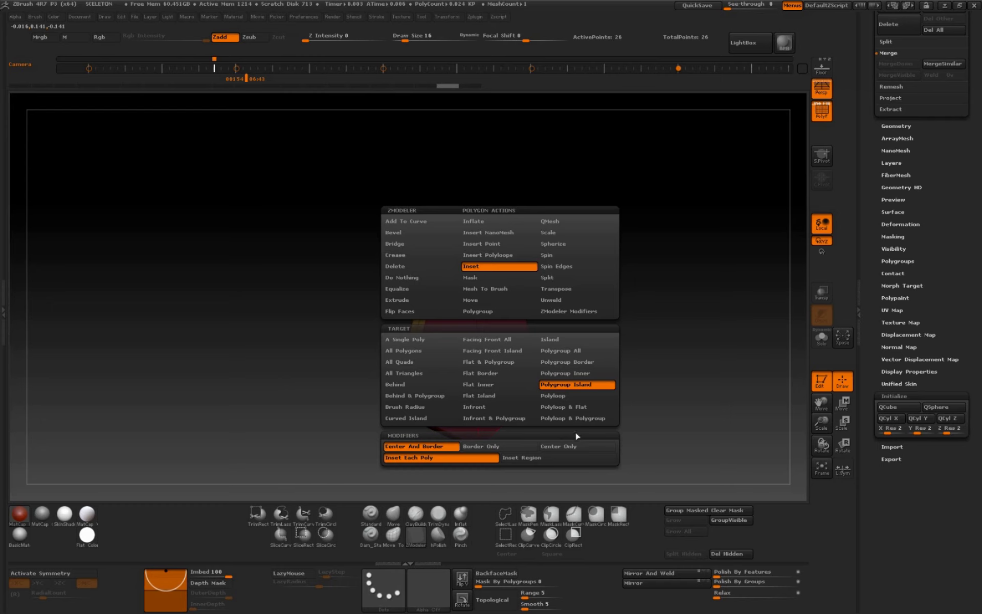
{"action": "left_click", "coordinate": [571, 447]}
{"action": "left_click", "coordinate": [500, 326]}
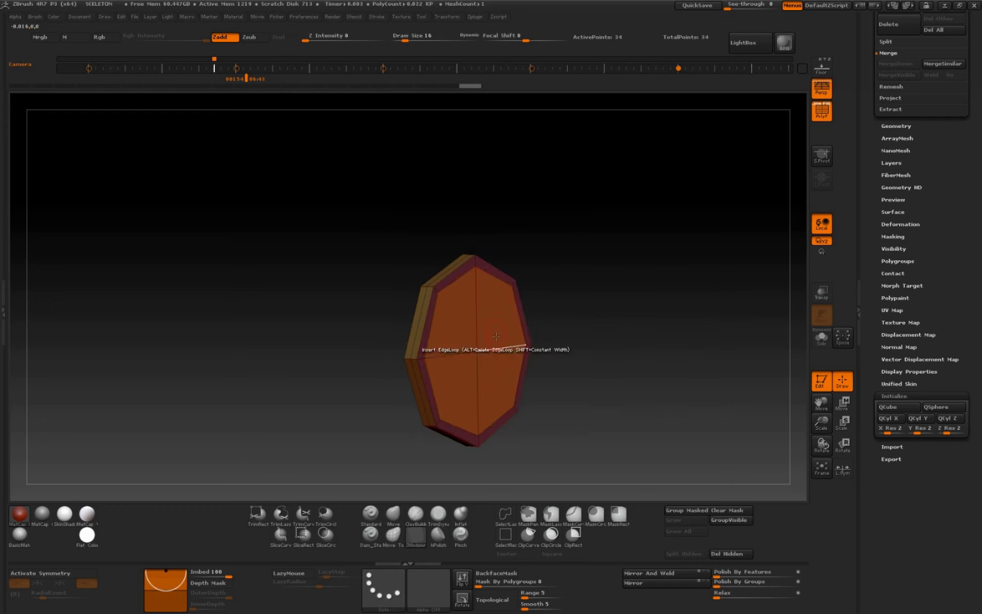
Try a QMesh extrusion on the plate face and undo it
{"action": "key", "text": "space"}
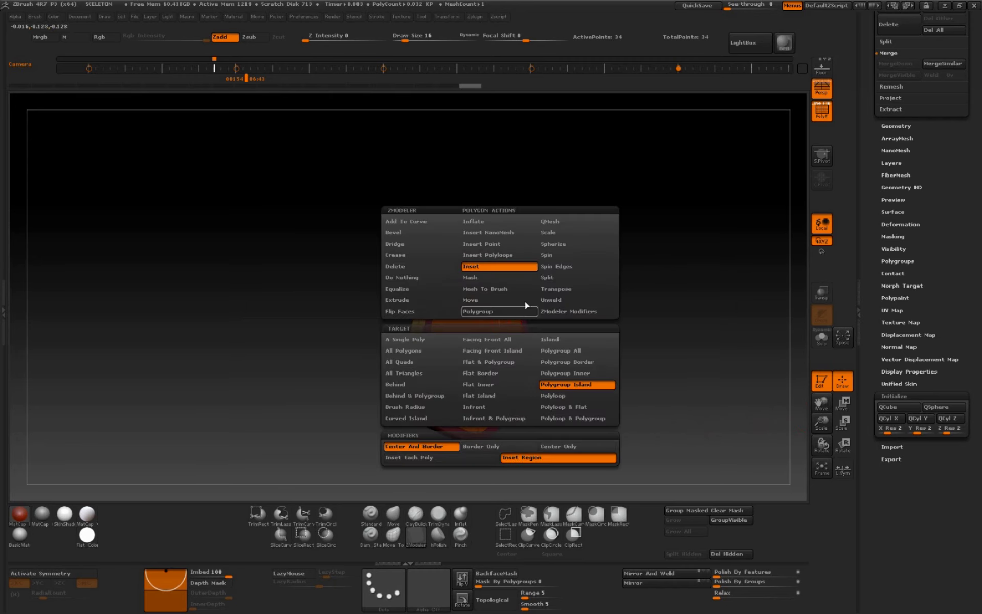
{"action": "left_click", "coordinate": [560, 221]}
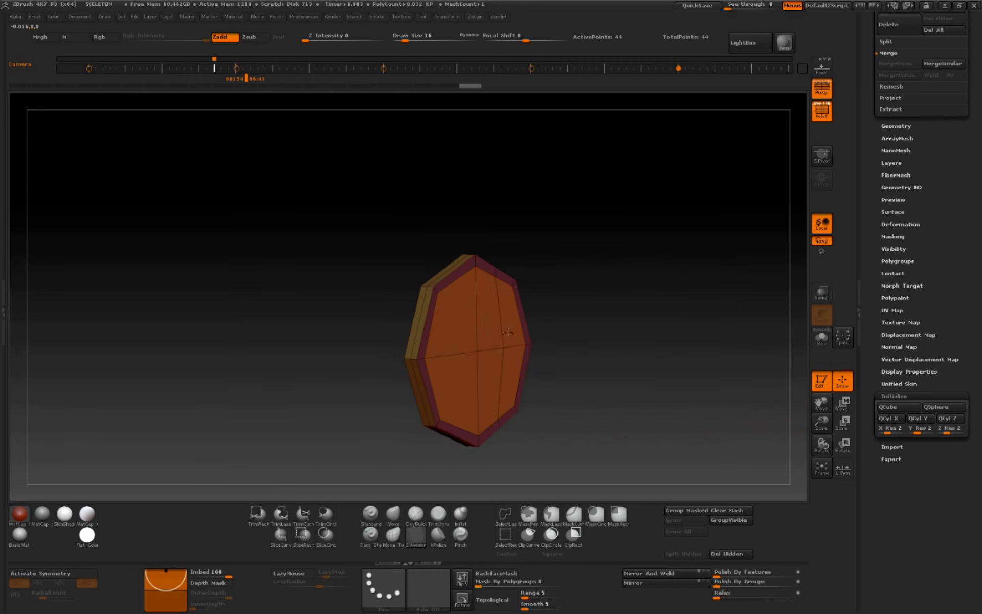
{"action": "key", "text": "ctrl+z"}
{"action": "left_click_drag", "start_coordinate": [497, 315], "coordinate": [508, 311]}
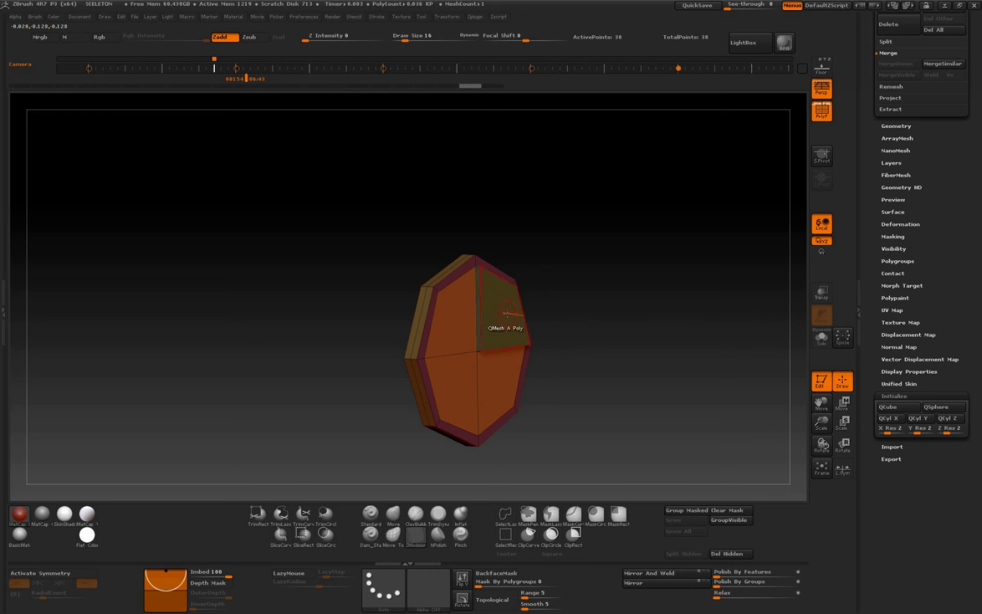
{"action": "key", "text": "ctrl+z"}
{"action": "key", "text": "space"}
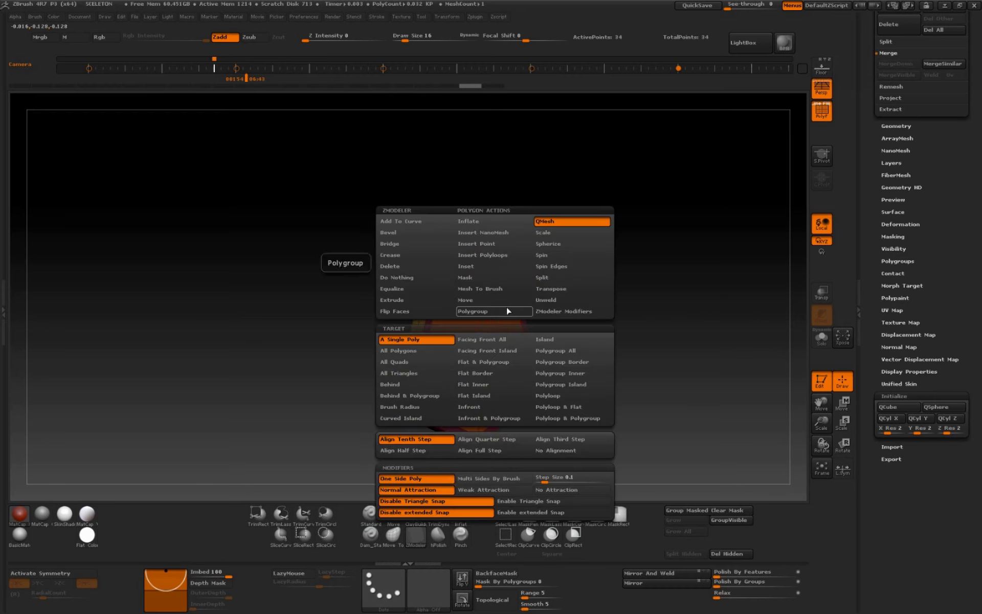
Extrude a flat polyloop around the collar rim using Polygroup Island and Flat targets
{"action": "key", "text": "space"}
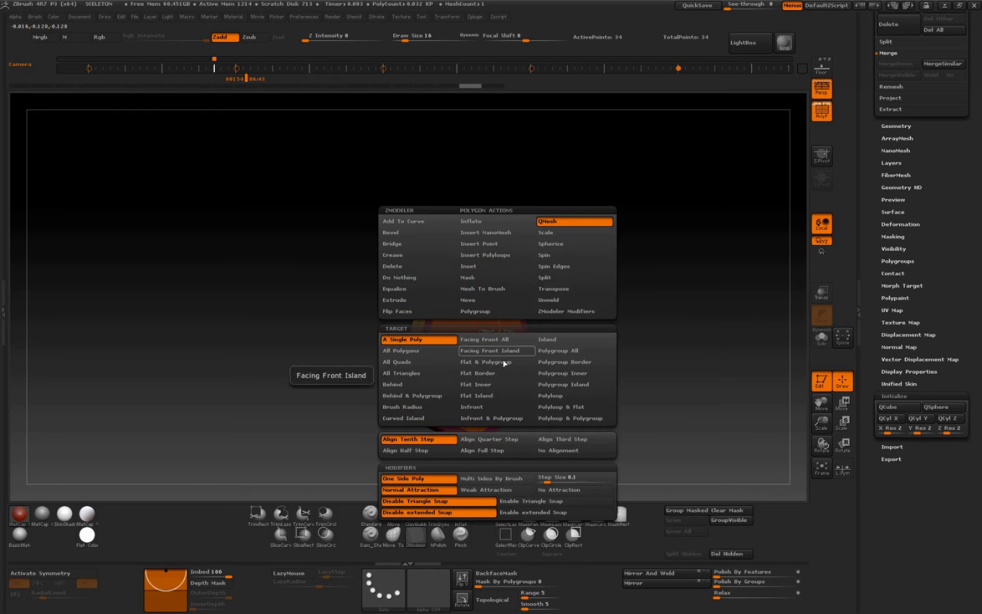
{"action": "left_click", "coordinate": [568, 384]}
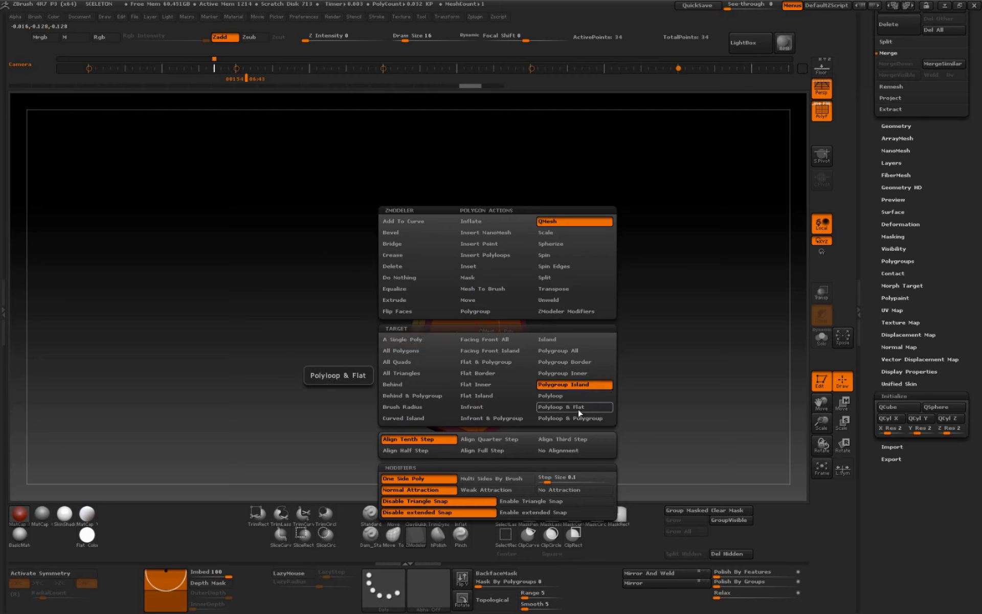
{"action": "left_click", "coordinate": [580, 406]}
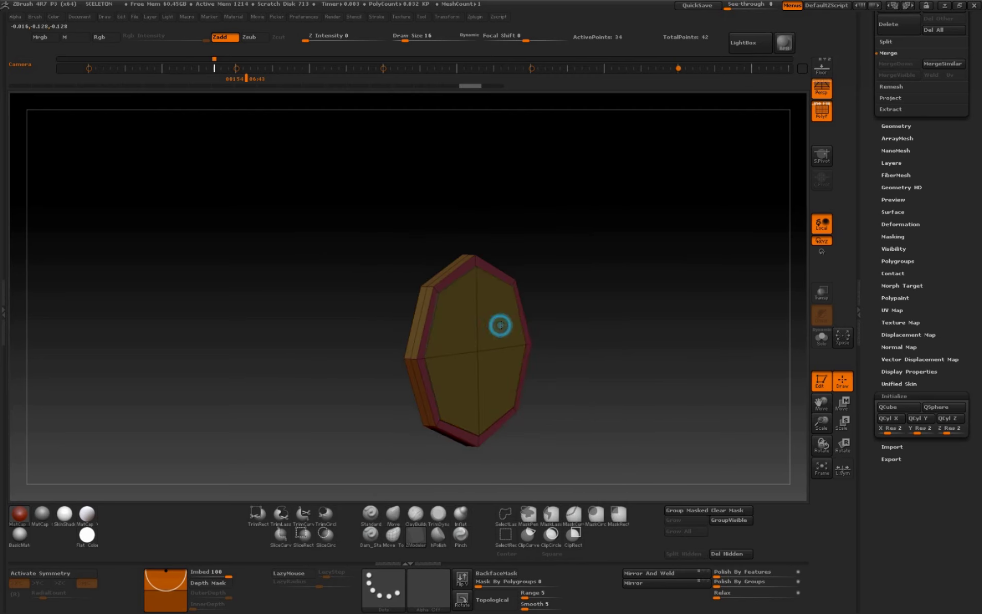
{"action": "left_click_drag", "start_coordinate": [500, 324], "coordinate": [512, 324]}
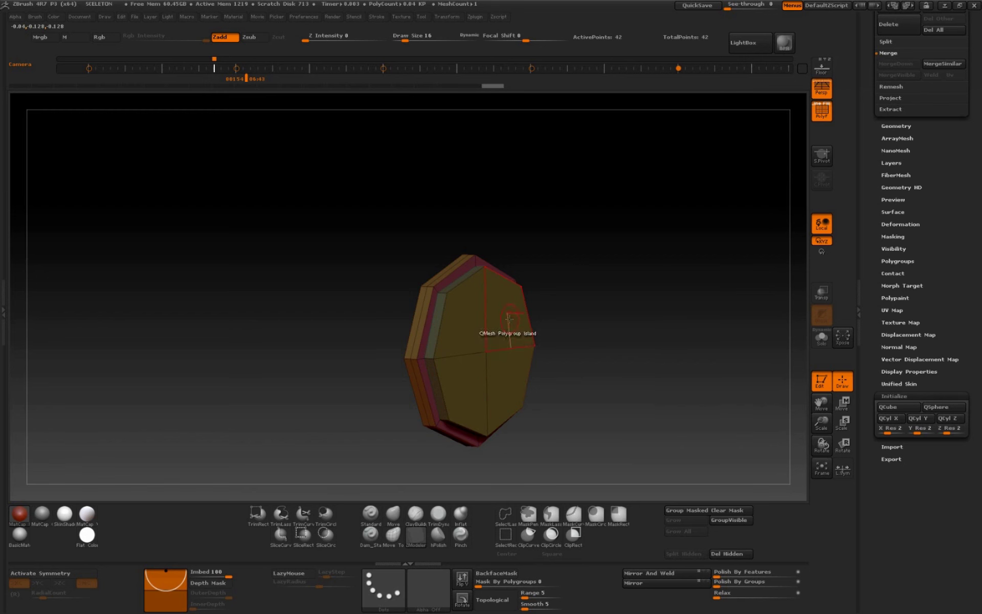
Shrink the front polygroup into an inset face with ZModeler Scale, Polygroup Island, local symmetry
{"action": "right_click", "coordinate": [511, 320]}
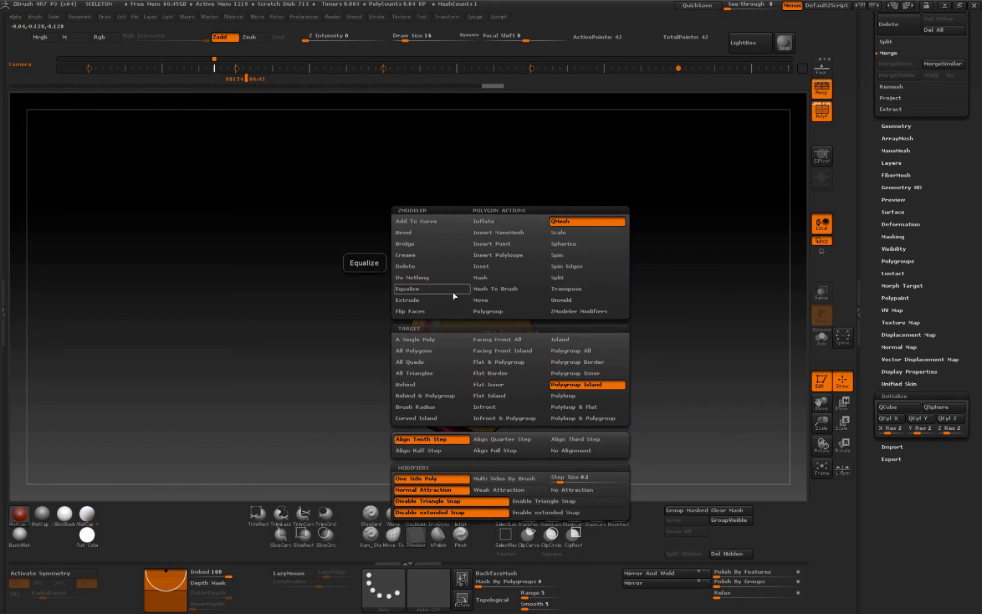
{"action": "left_click", "coordinate": [573, 232]}
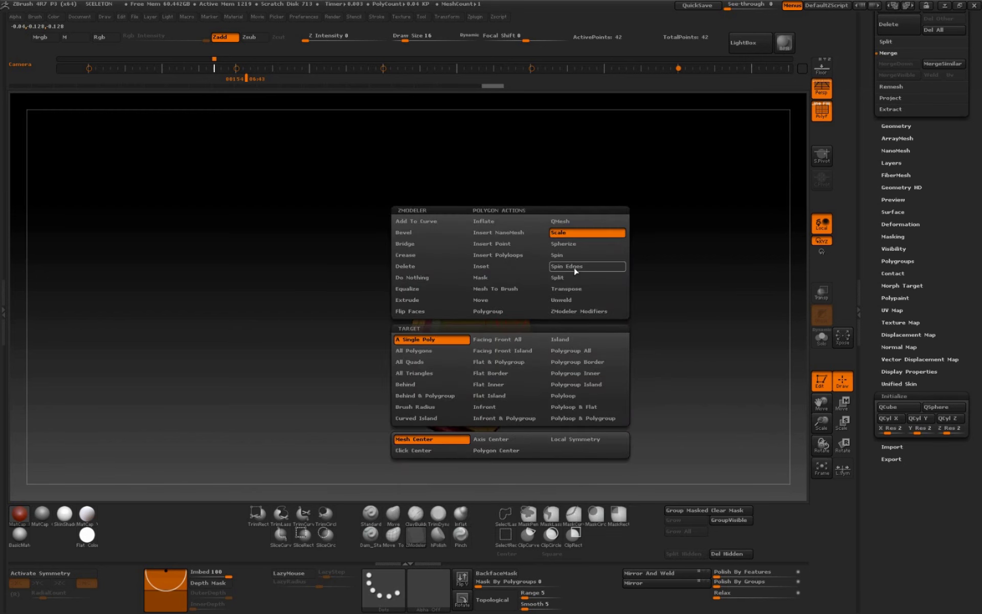
{"action": "left_click", "coordinate": [596, 383]}
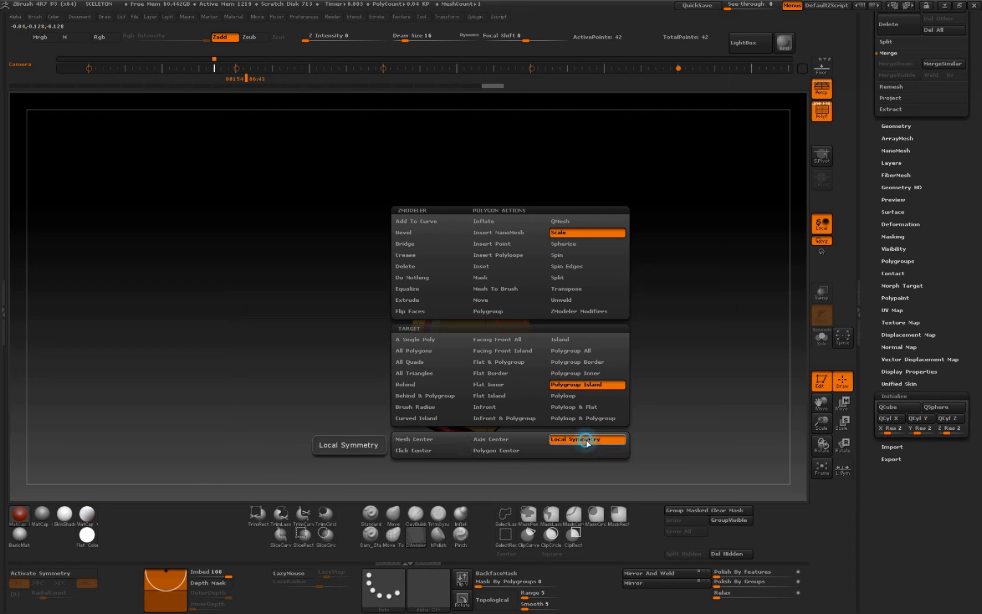
{"action": "left_click", "coordinate": [575, 439]}
{"action": "left_click_drag", "start_coordinate": [512, 320], "coordinate": [518, 300]}
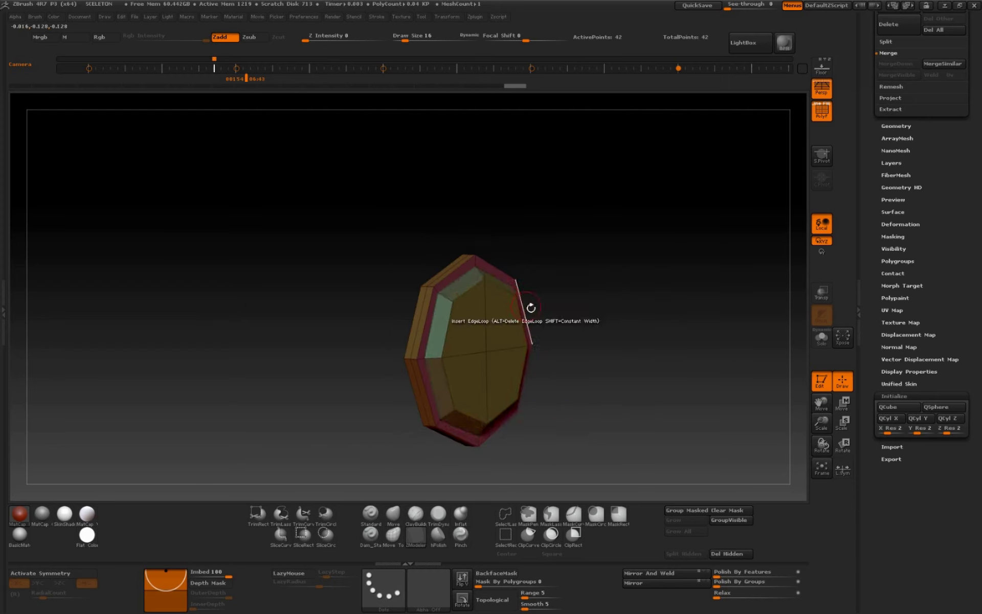
Extrude the collar's front face outward with QMesh
{"action": "left_click_drag", "start_coordinate": [542, 348], "coordinate": [609, 355]}
{"action": "key", "text": "space"}
{"action": "left_click", "coordinate": [557, 220]}
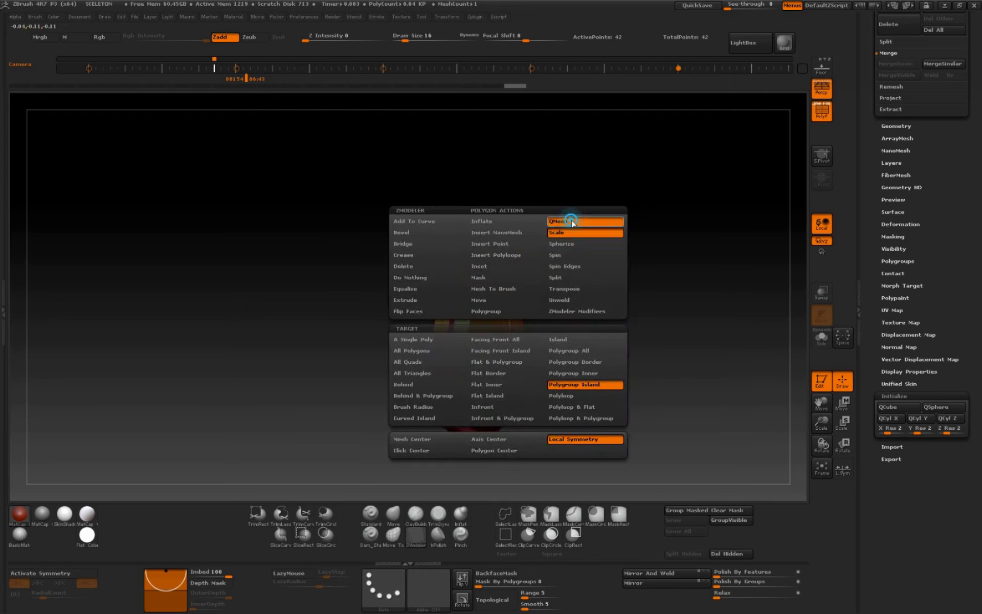
{"action": "left_click_drag", "start_coordinate": [512, 332], "coordinate": [523, 327]}
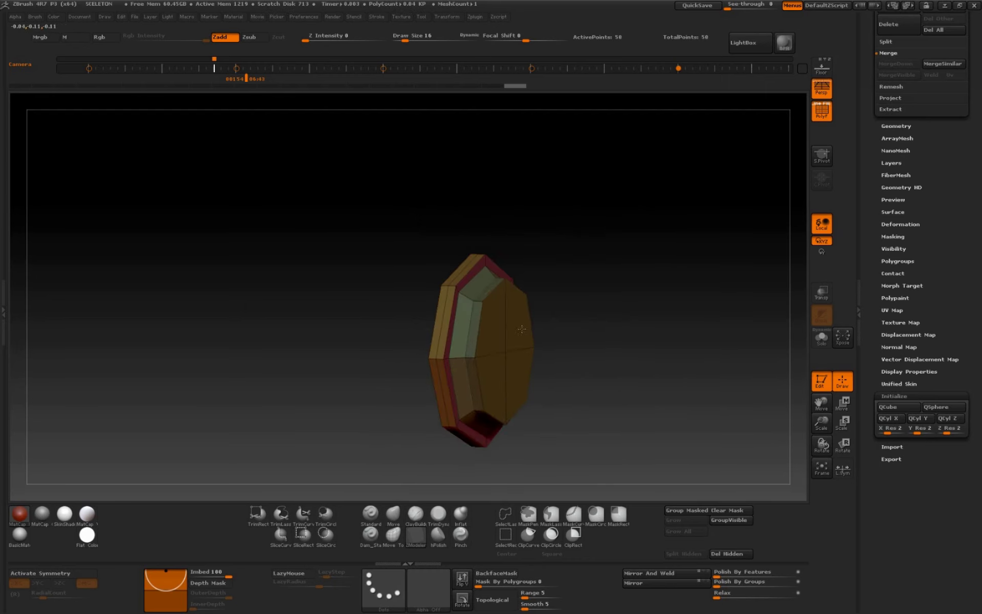
Switch to orthographic view and Mirror And Weld the collar into a symmetric piece
{"action": "mouse_move", "coordinate": [611, 342]}
{"action": "left_mouse_down"}
{"action": "mouse_move", "coordinate": [635, 356]}
{"action": "mouse_move", "coordinate": [625, 373]}
{"action": "left_mouse_up"}
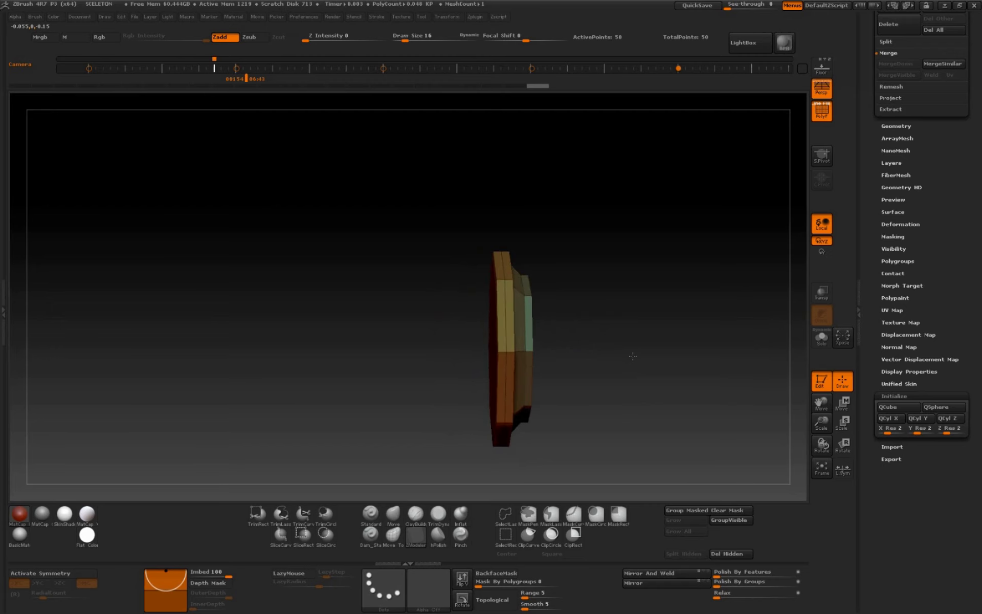
{"action": "left_click", "coordinate": [821, 88]}
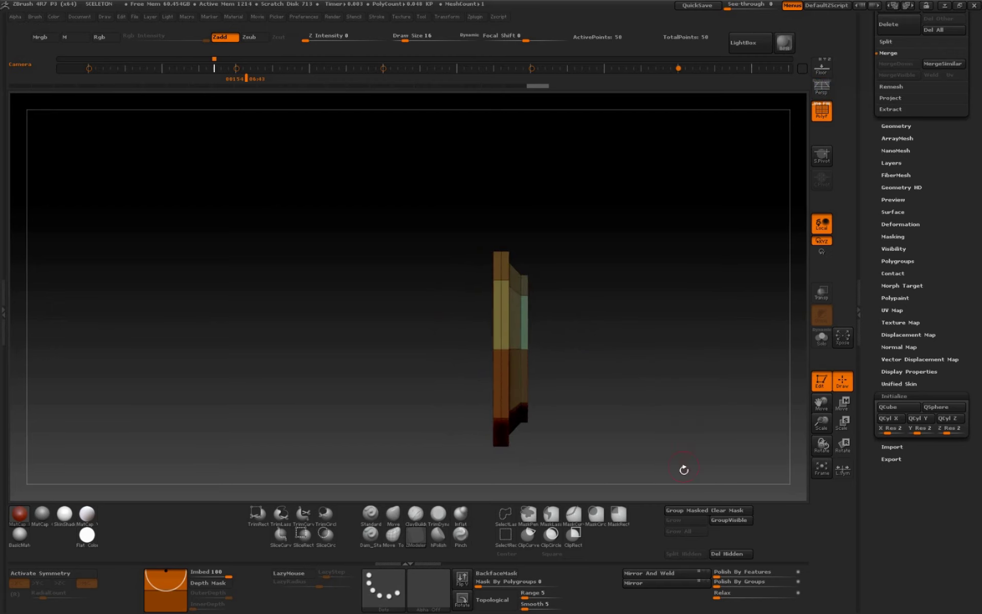
{"action": "left_click", "coordinate": [663, 574]}
{"action": "left_click_drag", "start_coordinate": [642, 422], "coordinate": [642, 424]}
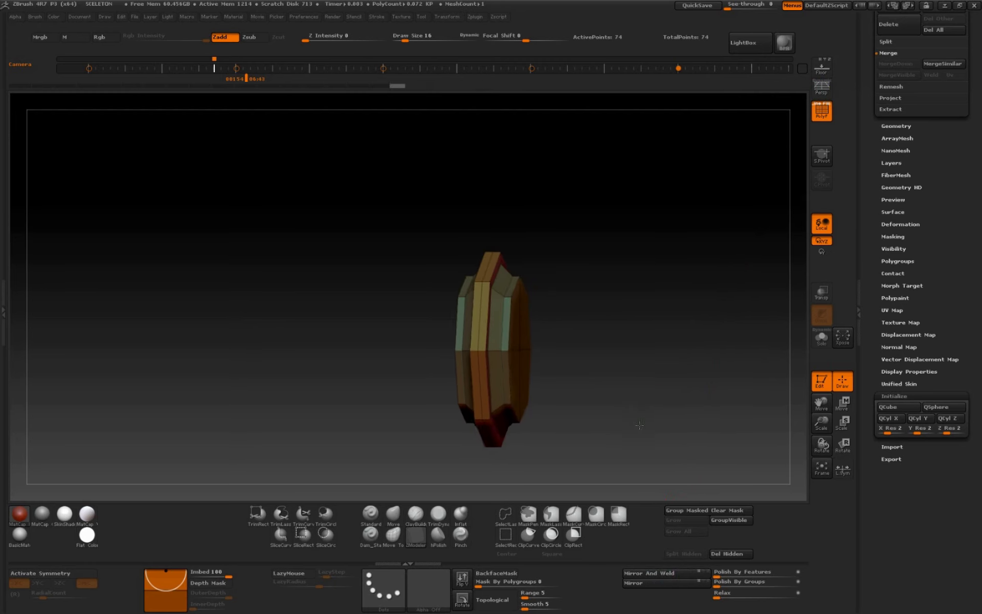
{"action": "left_click_drag", "start_coordinate": [822, 403], "coordinate": [794, 402]}
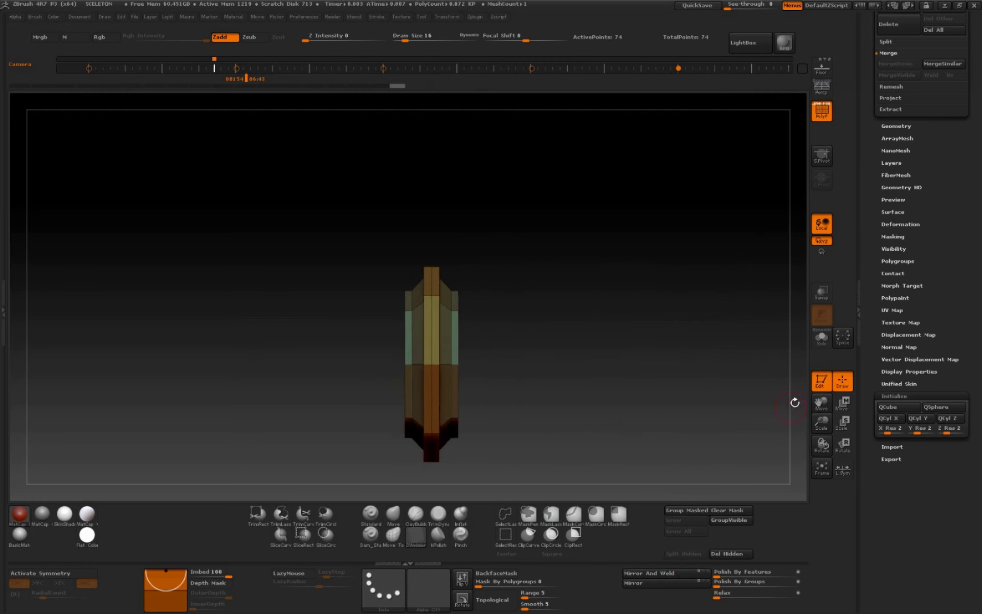
{"action": "scroll", "coordinate": [909, 124], "scroll_direction": "up", "scroll_amount": 10}
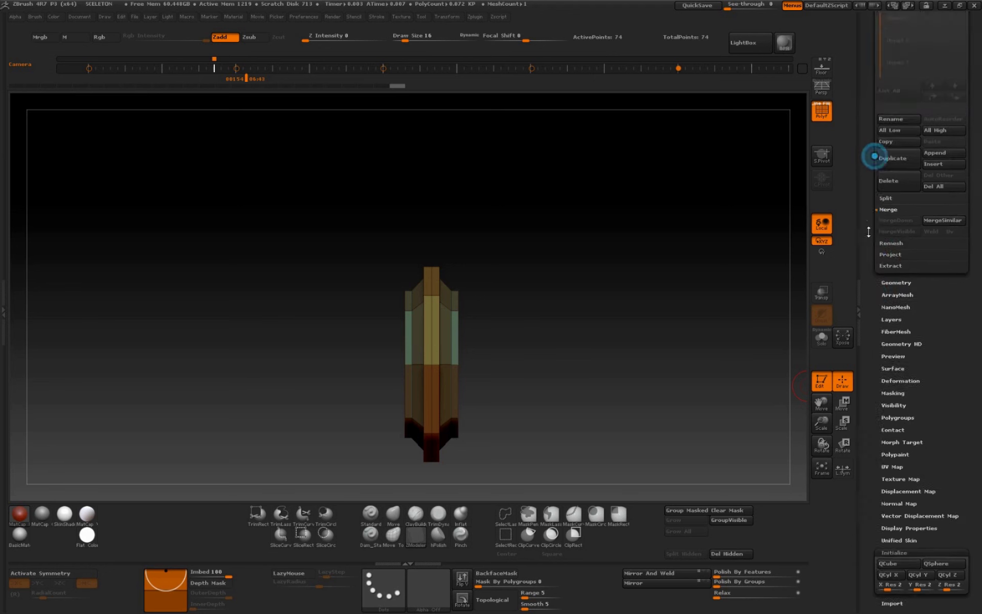
Duplicate the collar subtool, QuickSave, and select the copy
{"action": "left_click", "coordinate": [892, 436]}
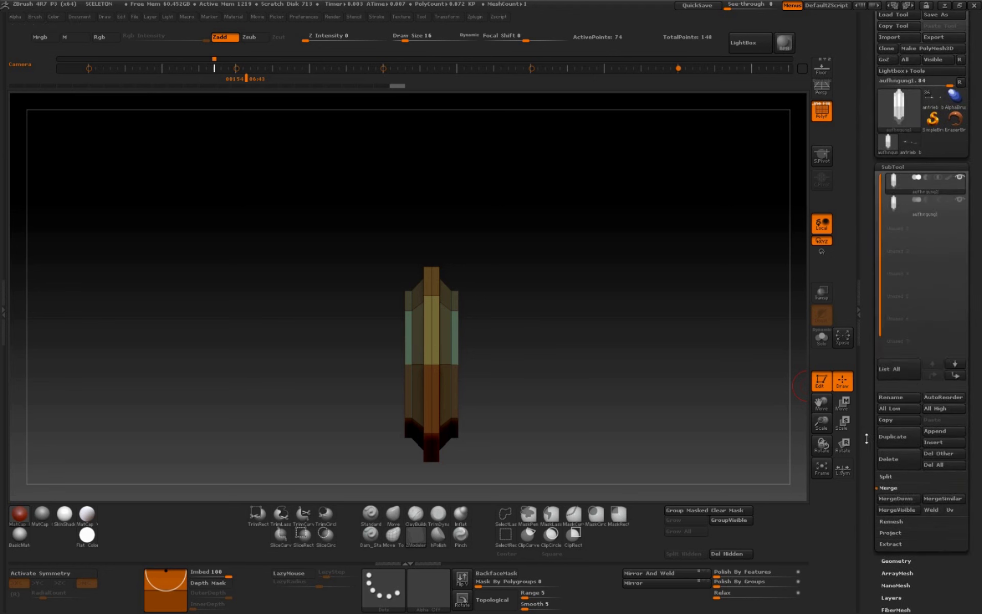
{"action": "left_click", "coordinate": [703, 6]}
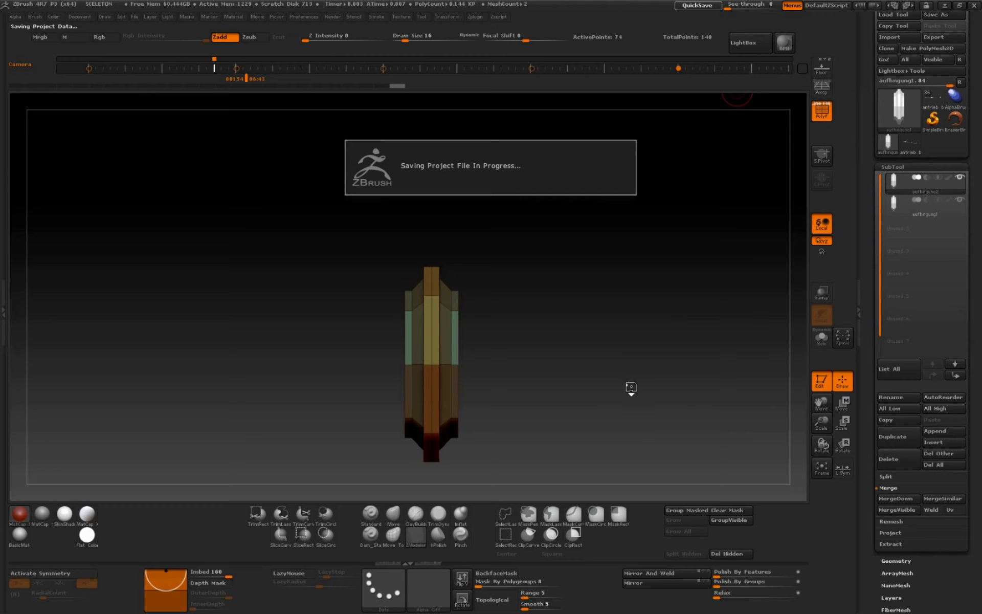
{"action": "left_click", "coordinate": [900, 207]}
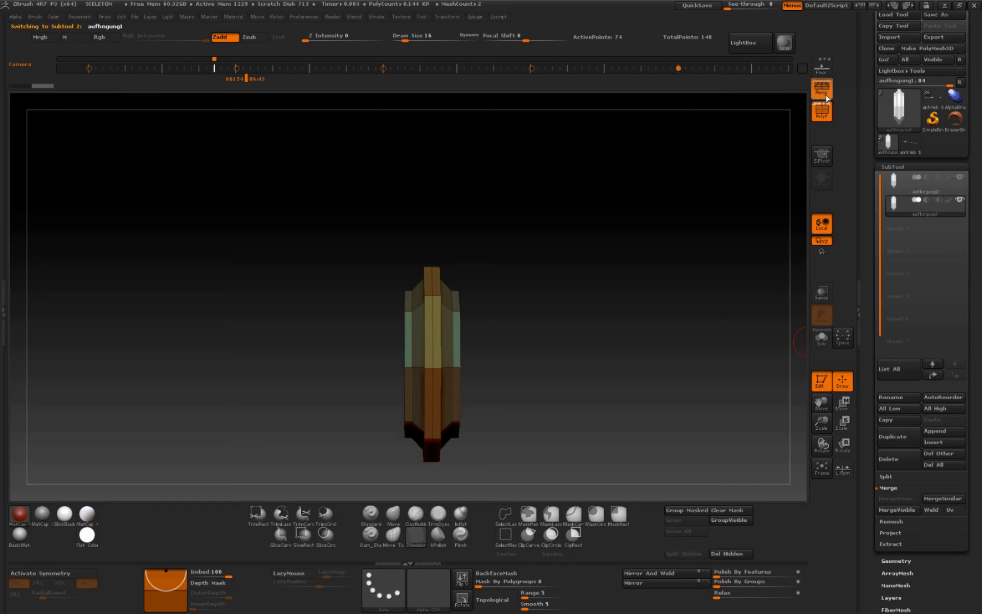
Enable the floor, slide the copy left beside the original, and select the other copy
{"action": "left_click", "coordinate": [821, 68]}
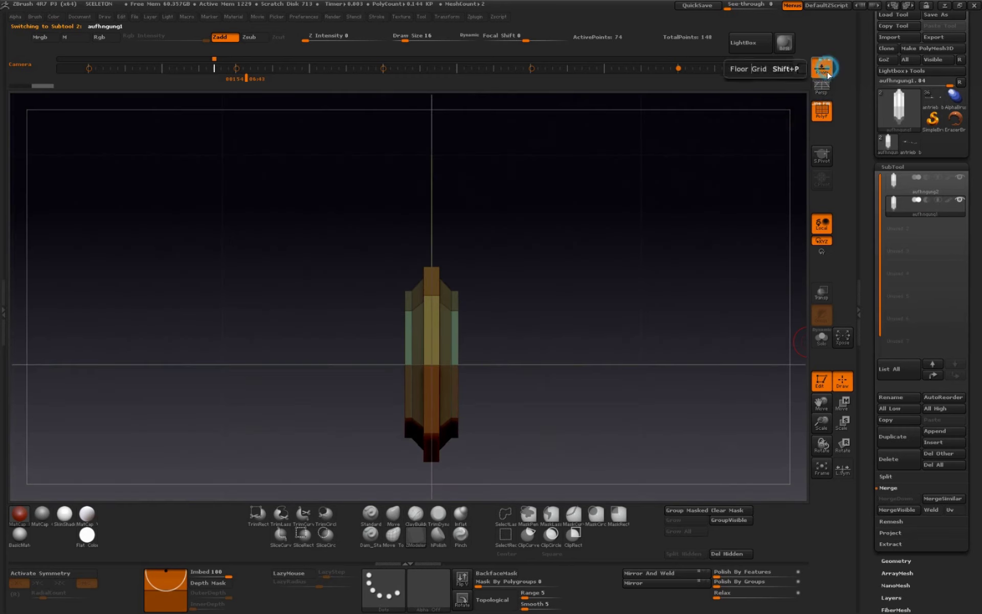
{"action": "left_click", "coordinate": [845, 407]}
{"action": "mouse_move", "coordinate": [774, 365]}
{"action": "left_mouse_down"}
{"action": "mouse_move", "coordinate": [714, 387]}
{"action": "mouse_move", "coordinate": [727, 385]}
{"action": "mouse_move", "coordinate": [722, 394]}
{"action": "left_mouse_up"}
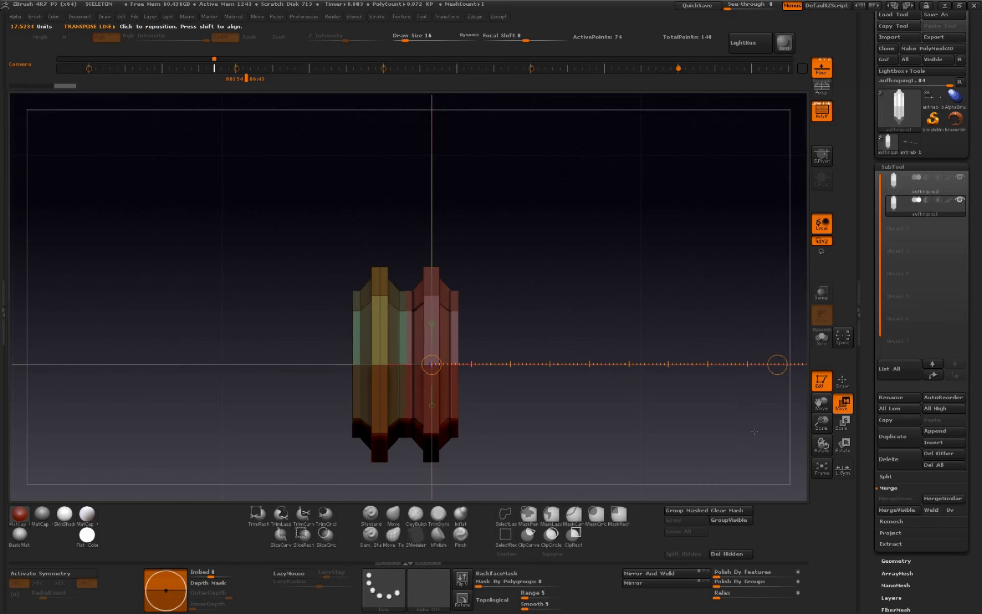
{"action": "left_click", "coordinate": [921, 181]}
Delete the extra collar copy and undo an accidental reshape
{"action": "left_click", "coordinate": [890, 459]}
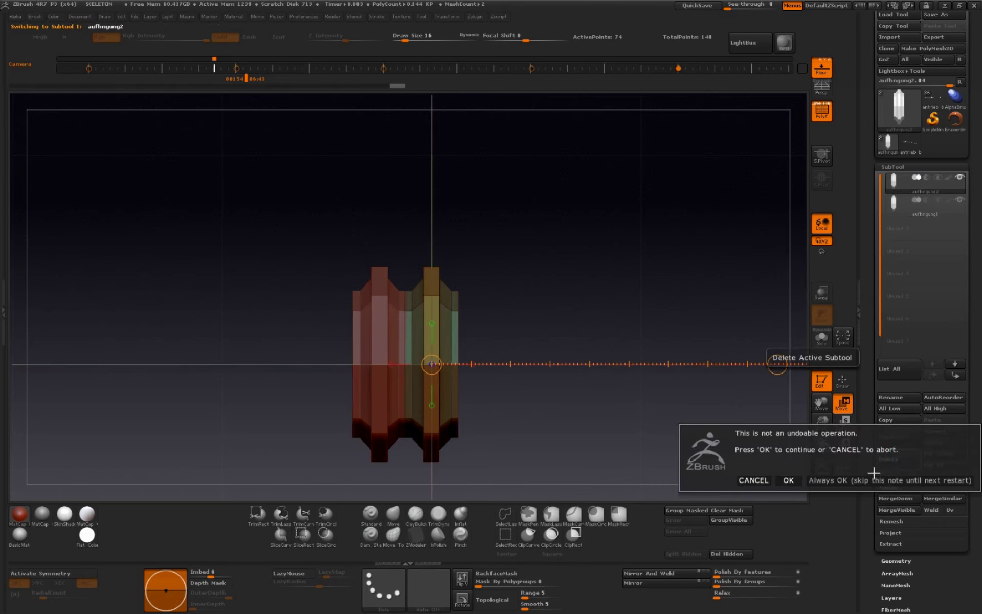
{"action": "left_click", "coordinate": [784, 478]}
{"action": "left_click_drag", "start_coordinate": [379, 365], "coordinate": [559, 357]}
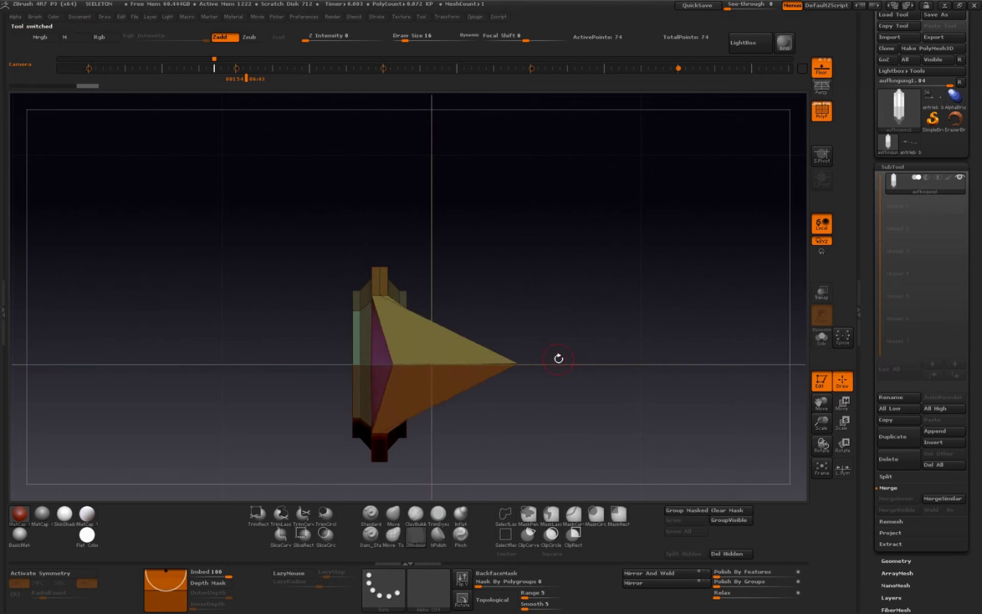
{"action": "key", "text": "ctrl+z"}
{"action": "key", "text": "w"}
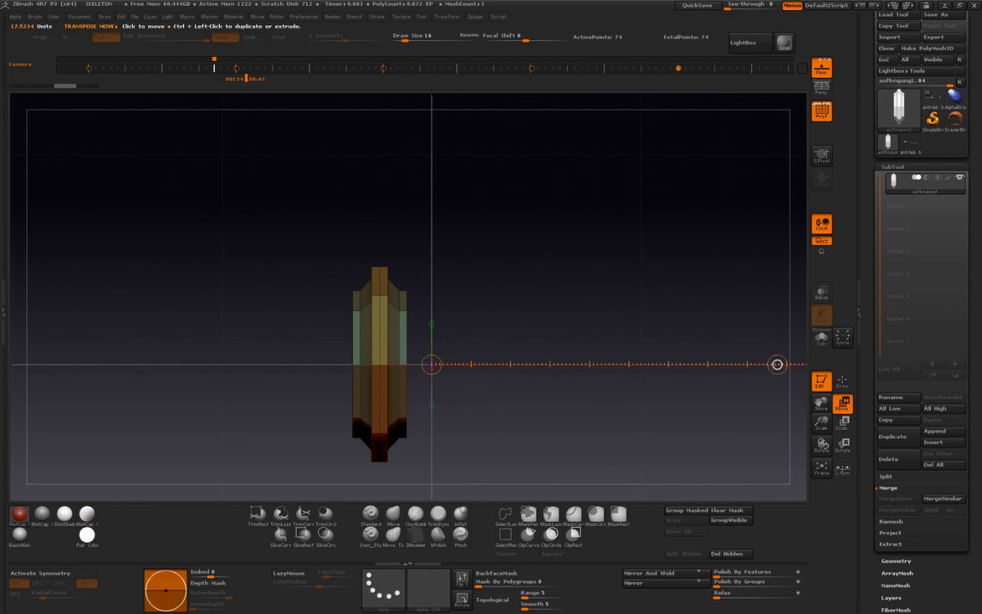
Slide the collar right off centre, mirror it into a pair, and show the tool library
{"action": "left_click_drag", "start_coordinate": [777, 364], "coordinate": [802, 362]}
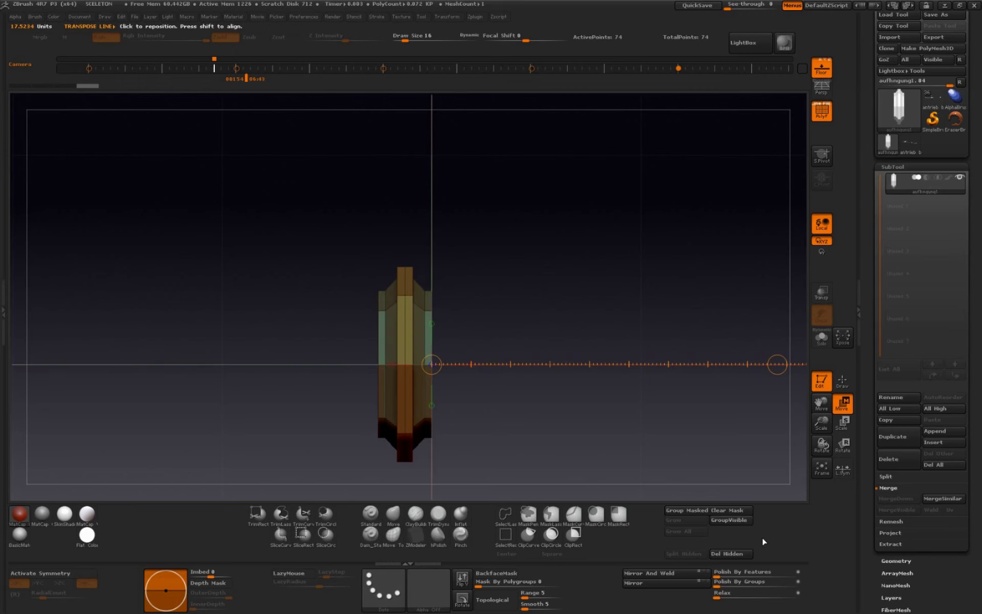
{"action": "left_click", "coordinate": [668, 577]}
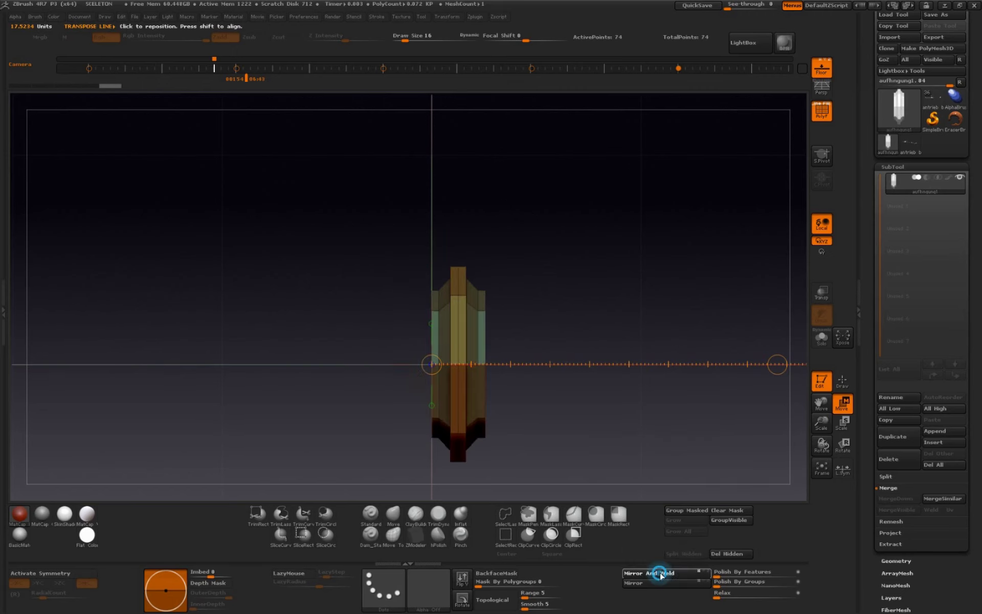
{"action": "left_click", "coordinate": [657, 583]}
{"action": "mouse_move", "coordinate": [589, 327]}
{"action": "left_mouse_down"}
{"action": "mouse_move", "coordinate": [594, 426]}
{"action": "mouse_move", "coordinate": [686, 412]}
{"action": "mouse_move", "coordinate": [617, 442]}
{"action": "left_mouse_up"}
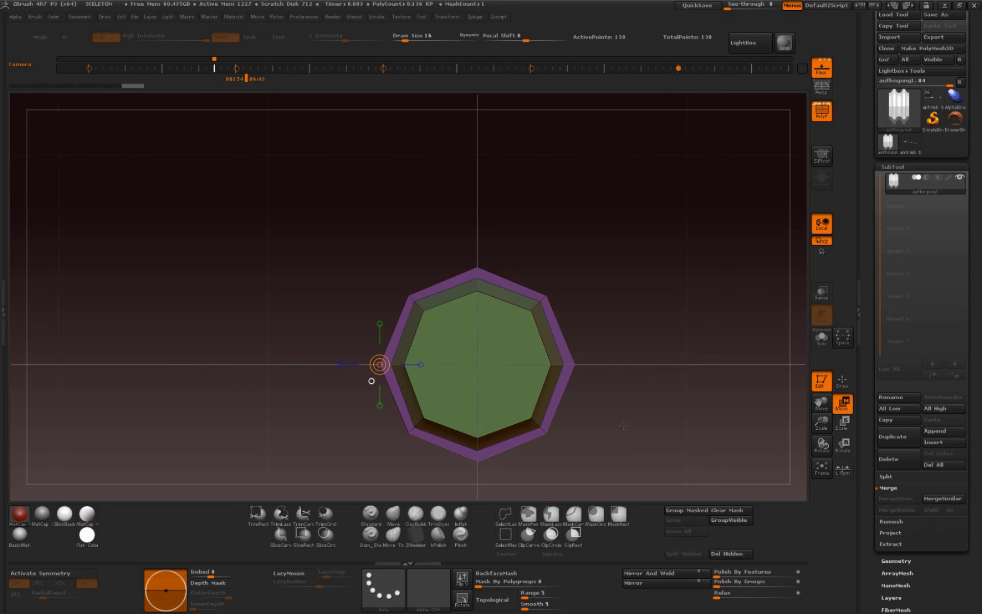
{"action": "left_click", "coordinate": [899, 108]}
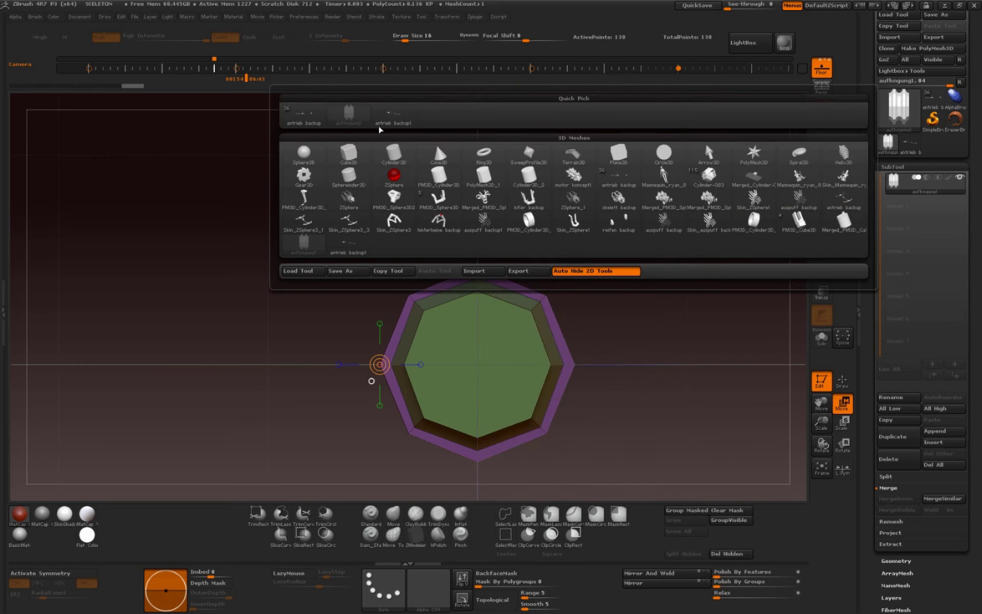
Load a new primitive, convert it to a PolyMesh3D and initialize it as an X-axis QCyl
{"action": "mouse_move", "coordinate": [348, 113]}
{"action": "left_click", "coordinate": [358, 157]}
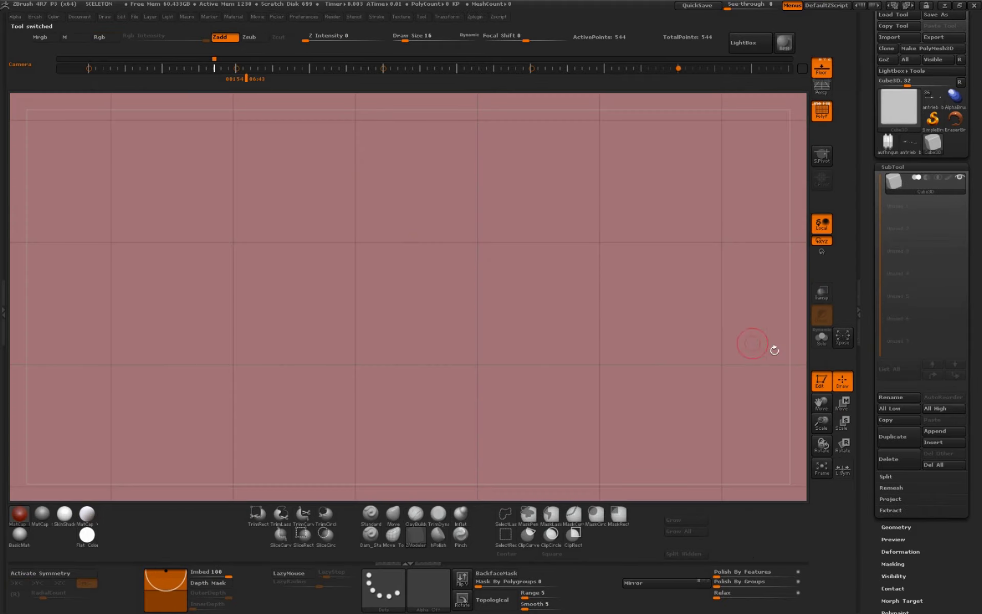
{"action": "left_click", "coordinate": [894, 318]}
{"action": "left_click_drag", "start_coordinate": [875, 389], "coordinate": [875, 465]}
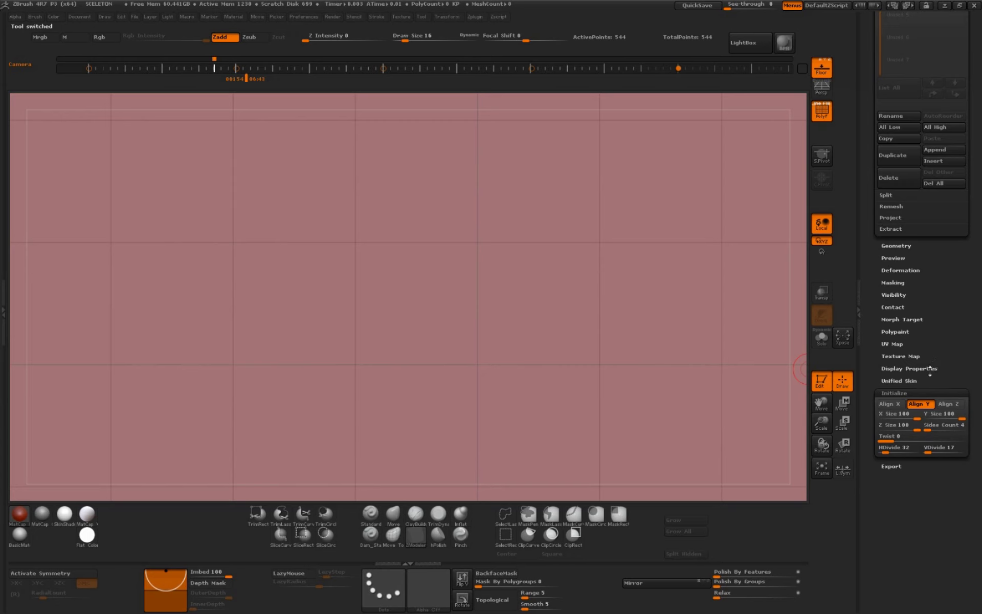
{"action": "left_click_drag", "start_coordinate": [914, 213], "coordinate": [973, 271]}
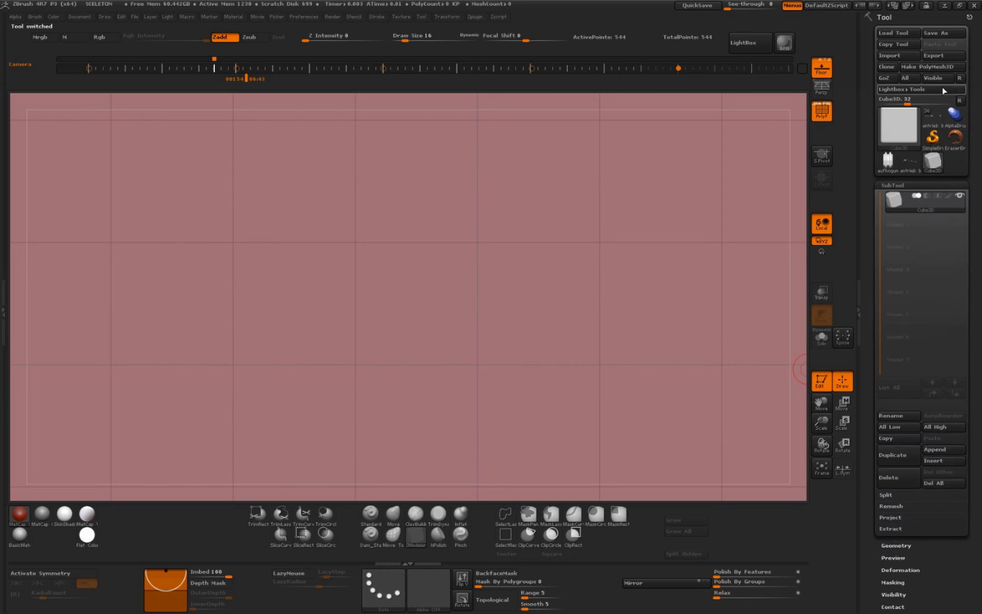
{"action": "left_click", "coordinate": [926, 66]}
{"action": "left_click_drag", "start_coordinate": [868, 363], "coordinate": [867, 228]}
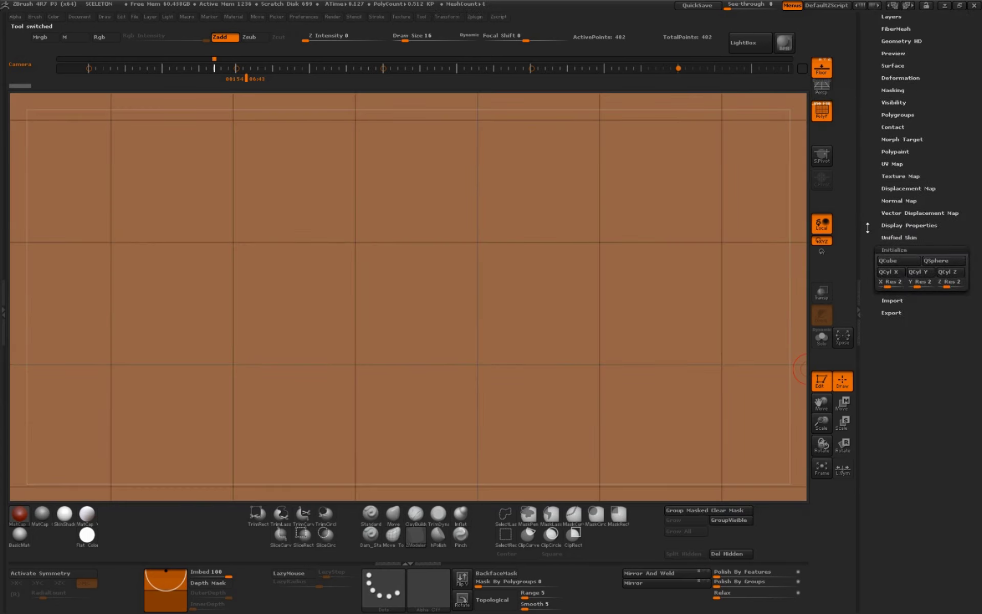
{"action": "left_click", "coordinate": [896, 274]}
Squash the octagonal cylinder thin along X with the Move transpose line
{"action": "left_click_drag", "start_coordinate": [722, 443], "coordinate": [728, 402]}
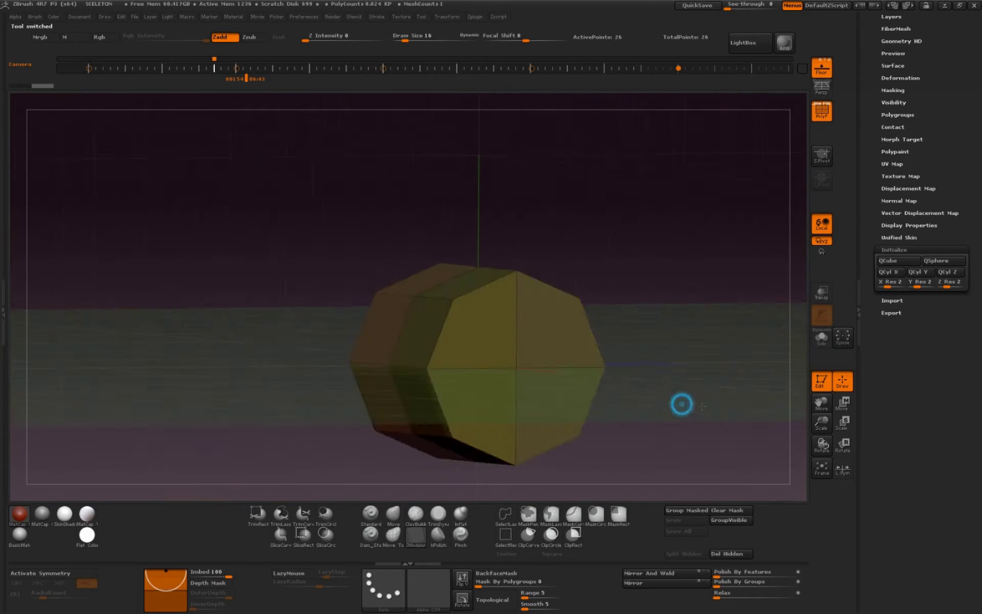
{"action": "key", "text": "w"}
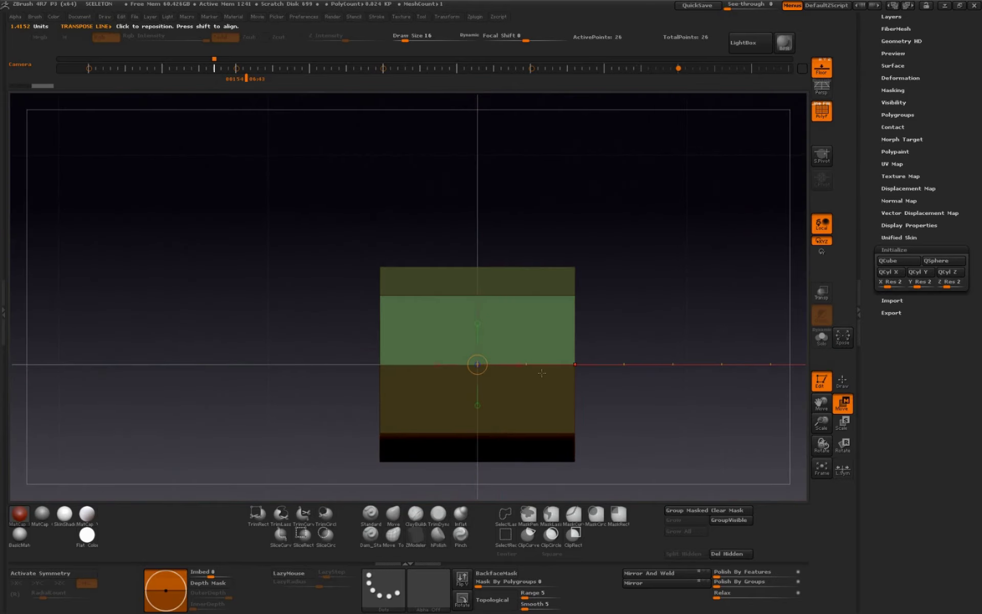
{"action": "mouse_move", "coordinate": [477, 433]}
{"action": "left_mouse_down", "text": "shift"}
{"action": "mouse_move", "coordinate": [677, 434]}
{"action": "mouse_move", "coordinate": [603, 379]}
{"action": "left_mouse_up", "text": "shift"}
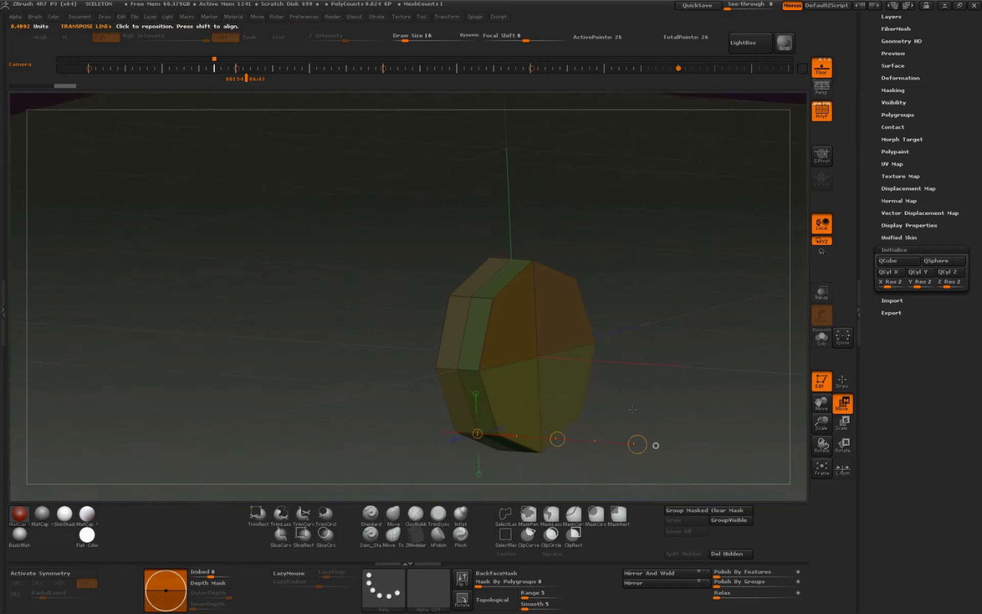
{"action": "mouse_move", "coordinate": [821, 423]}
{"action": "left_mouse_down"}
{"action": "mouse_move", "coordinate": [792, 263]}
{"action": "mouse_move", "coordinate": [732, 401]}
{"action": "mouse_move", "coordinate": [706, 405]}
{"action": "left_mouse_up"}
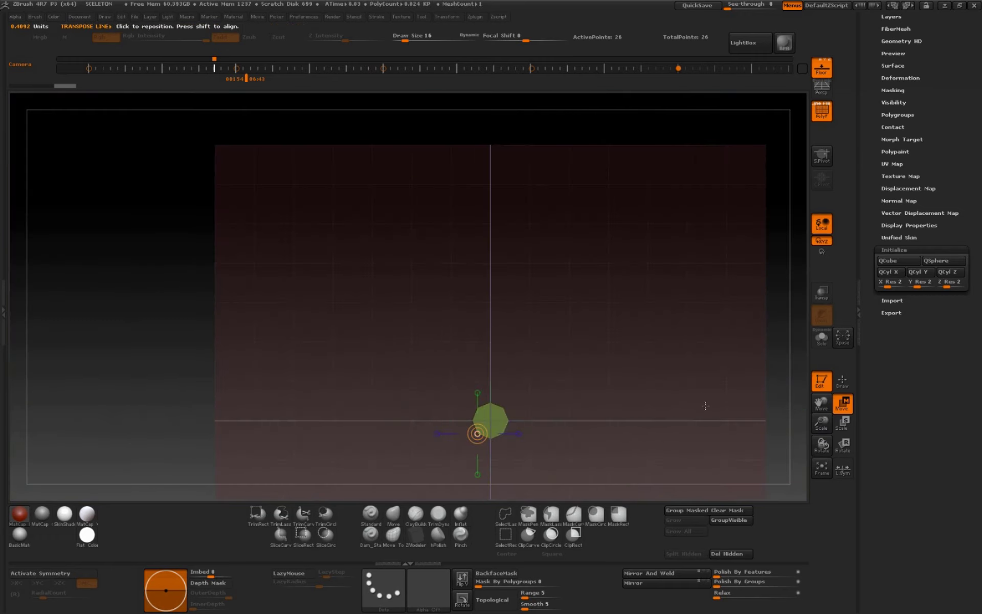
{"action": "left_click", "coordinate": [35, 17]}
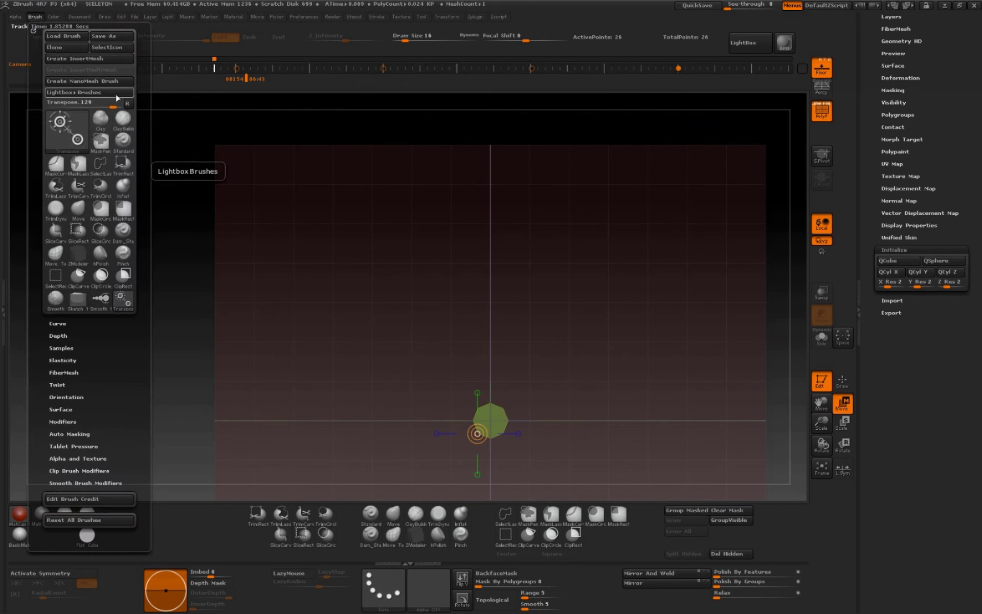
Make a new InsertMesh brush from the thin cylinder, then reselect the 138-point octagon tool
{"action": "left_click", "coordinate": [102, 58]}
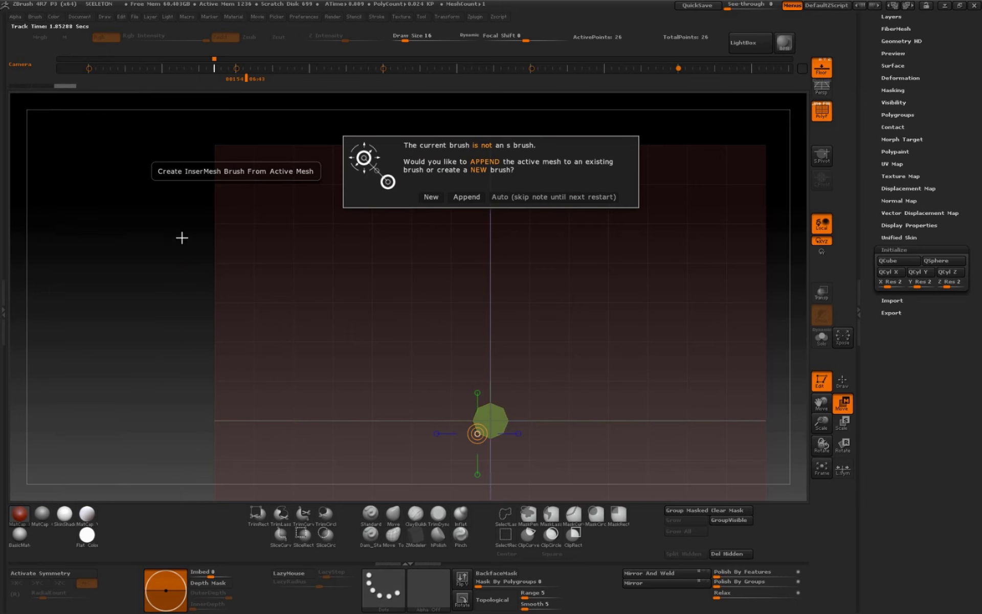
{"action": "left_click", "coordinate": [431, 197]}
{"action": "scroll", "coordinate": [866, 258], "scroll_direction": "up", "scroll_amount": 10}
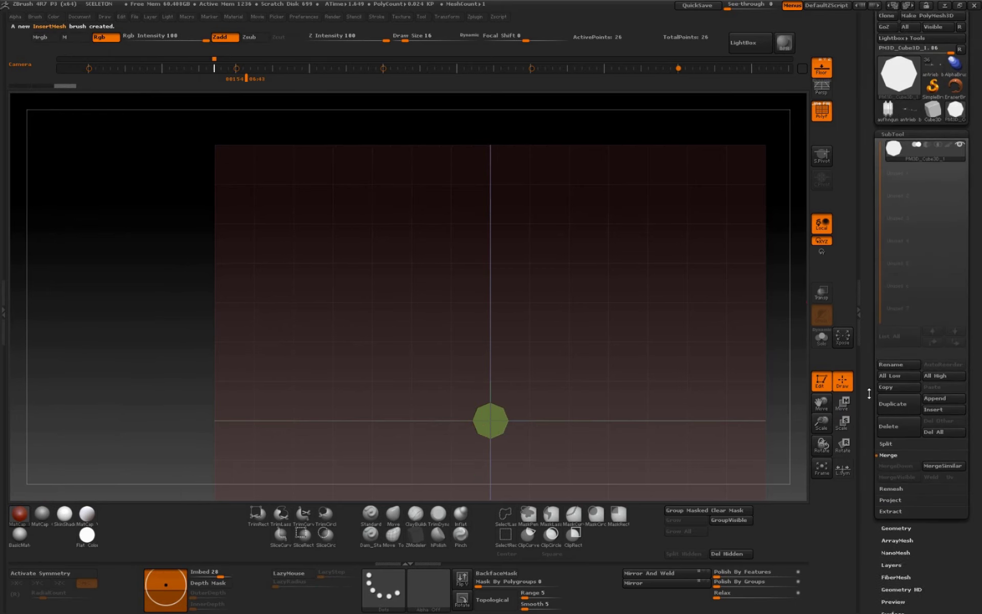
{"action": "left_click", "coordinate": [888, 162]}
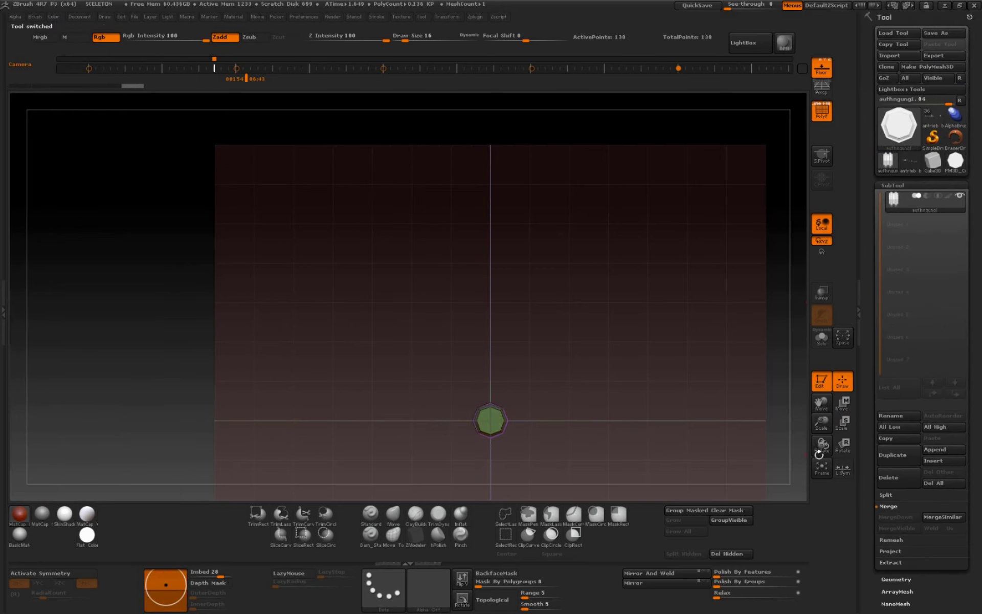
Insert the small collar on top of the octagon and move it right with the transpose line
{"action": "mouse_move", "coordinate": [821, 422]}
{"action": "left_mouse_down"}
{"action": "mouse_move", "coordinate": [821, 409]}
{"action": "mouse_move", "coordinate": [793, 393]}
{"action": "mouse_move", "coordinate": [822, 406]}
{"action": "mouse_move", "coordinate": [771, 382]}
{"action": "left_mouse_up"}
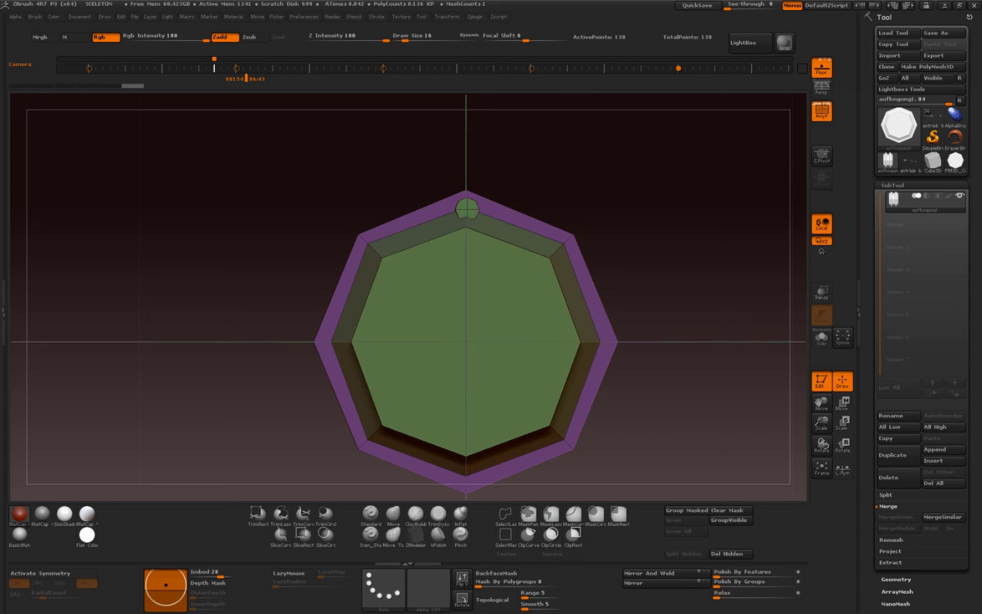
{"action": "left_click_drag", "start_coordinate": [478, 214], "coordinate": [477, 213]}
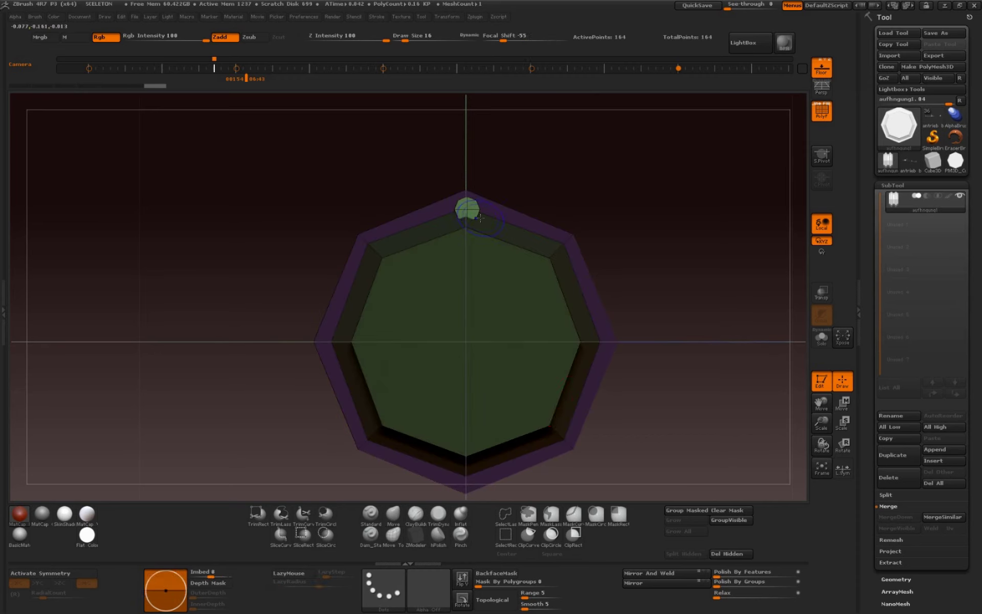
{"action": "left_click", "coordinate": [845, 408]}
{"action": "left_click_drag", "start_coordinate": [821, 422], "coordinate": [821, 406]}
{"action": "left_click_drag", "start_coordinate": [454, 262], "coordinate": [684, 263]}
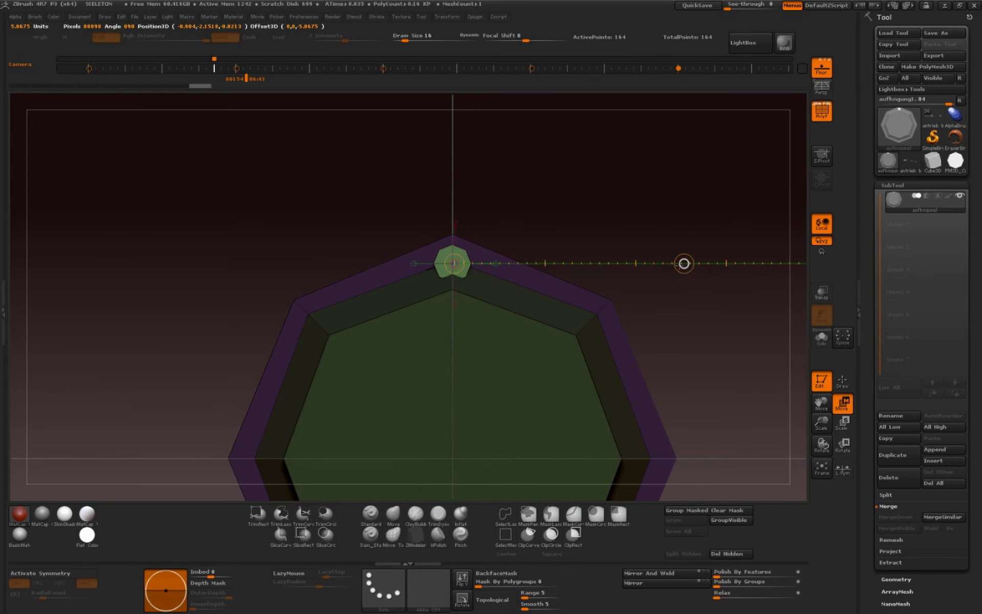
{"action": "left_click_drag", "start_coordinate": [821, 422], "coordinate": [820, 434]}
{"action": "mouse_move", "coordinate": [642, 384]}
{"action": "left_mouse_down"}
{"action": "mouse_move", "coordinate": [686, 388]}
{"action": "mouse_move", "coordinate": [674, 394]}
{"action": "left_mouse_up"}
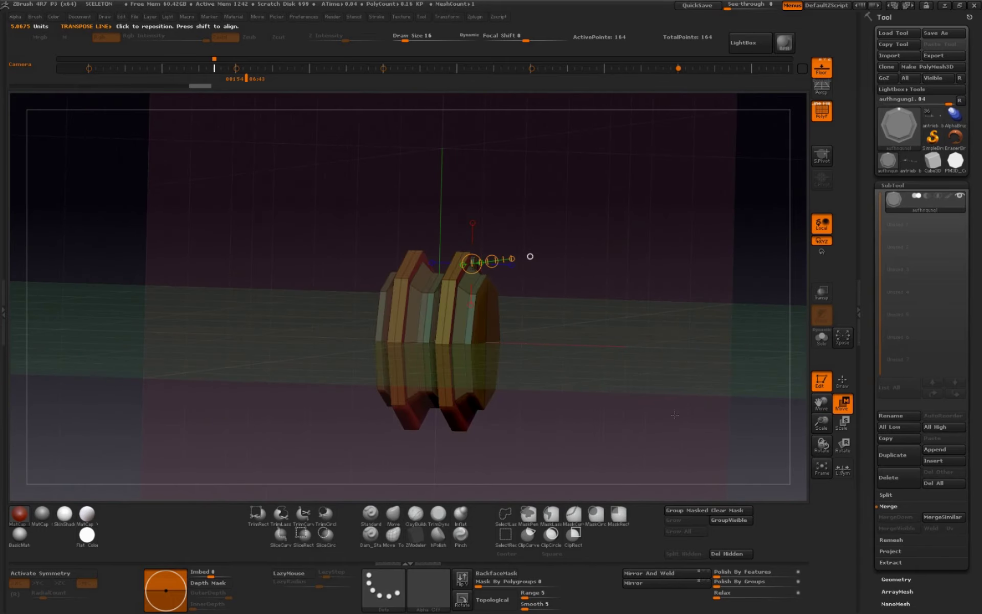
{"action": "mouse_move", "coordinate": [822, 404]}
{"action": "left_mouse_down"}
{"action": "mouse_move", "coordinate": [867, 516]}
{"action": "mouse_move", "coordinate": [913, 376]}
{"action": "left_mouse_up"}
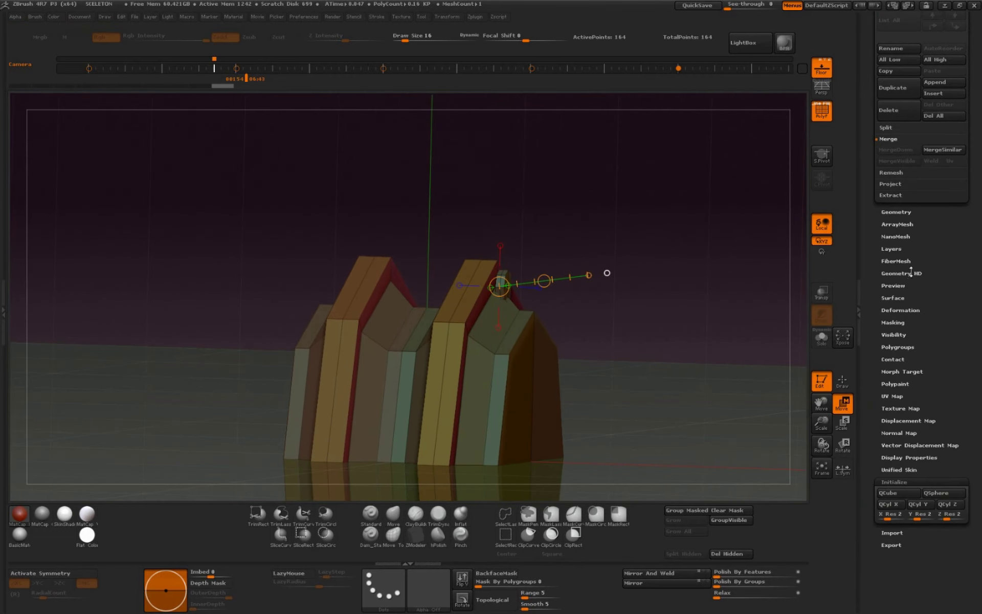
Give the visible mesh one polygroup, then hide everything except the collar
{"action": "left_click", "coordinate": [903, 348]}
{"action": "left_click", "coordinate": [897, 470]}
{"action": "left_click_drag", "start_coordinate": [678, 386], "coordinate": [673, 388]}
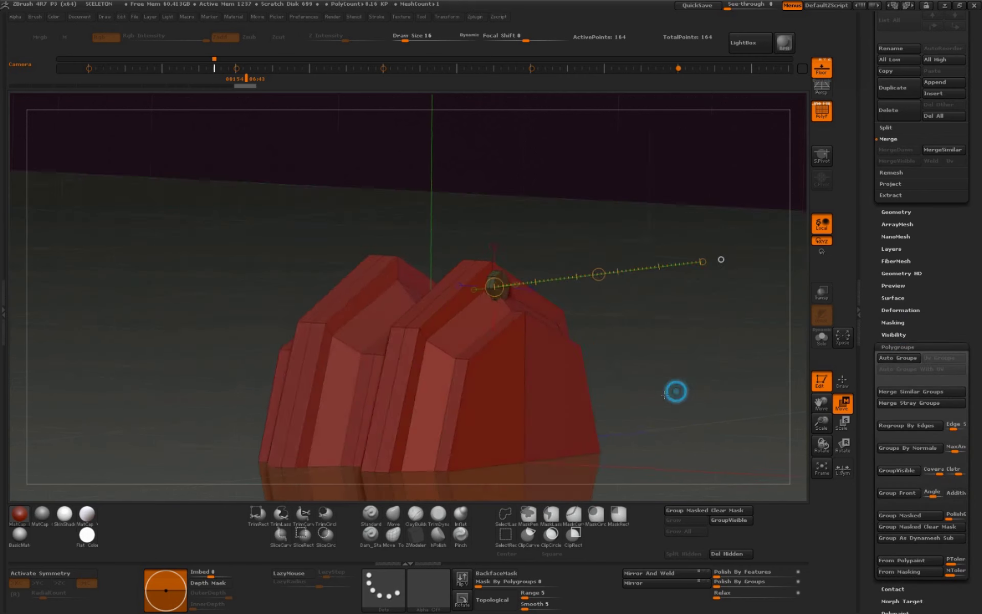
{"action": "left_click", "coordinate": [504, 536]}
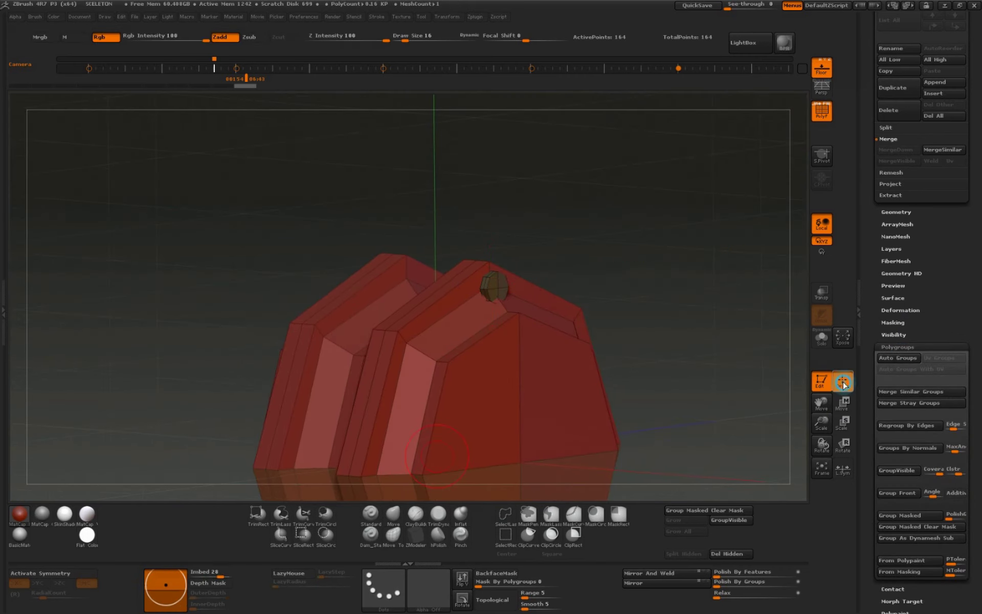
{"action": "mouse_move", "coordinate": [477, 256]}
{"action": "left_mouse_down", "text": "ctrl+shift"}
{"action": "mouse_move", "coordinate": [514, 297]}
{"action": "mouse_move", "coordinate": [794, 463]}
{"action": "left_mouse_up", "text": "ctrl+shift"}
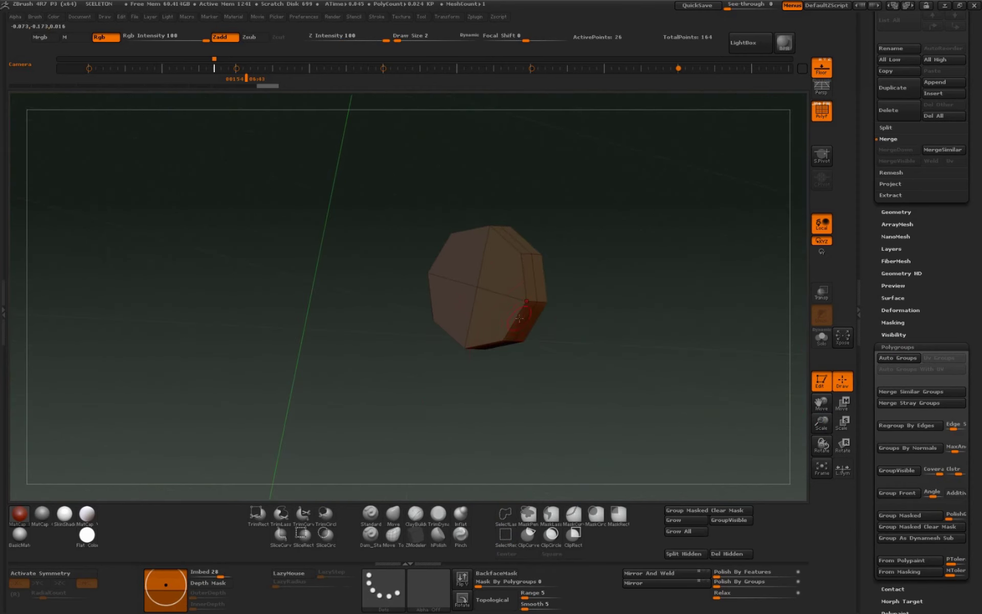
Inset the collar's front polygroup island with ZModeler, leaving a rim
{"action": "left_click", "coordinate": [505, 282], "text": "ctrl+shift"}
{"action": "left_click", "coordinate": [415, 535]}
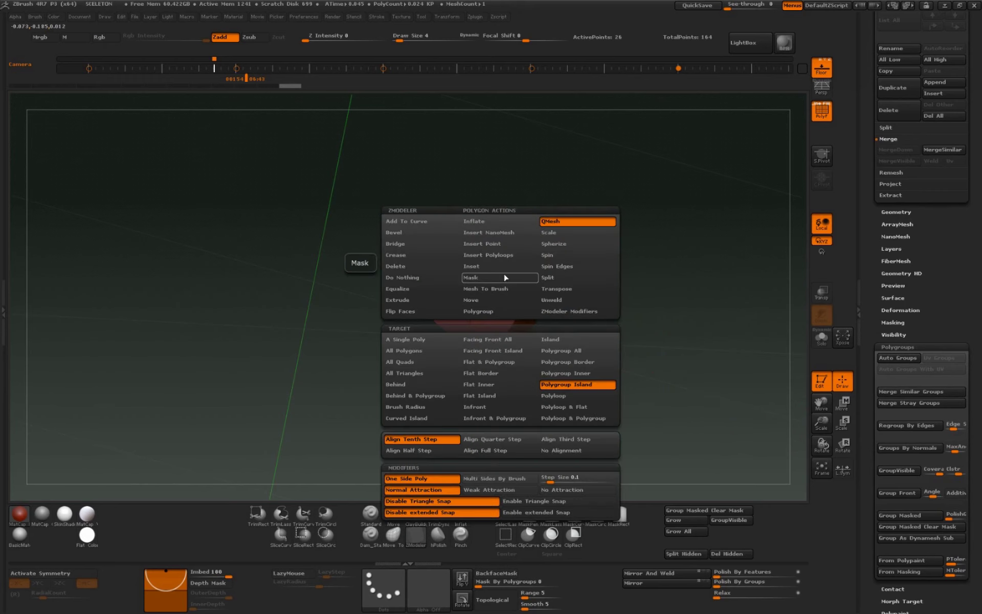
{"action": "left_click", "coordinate": [494, 268]}
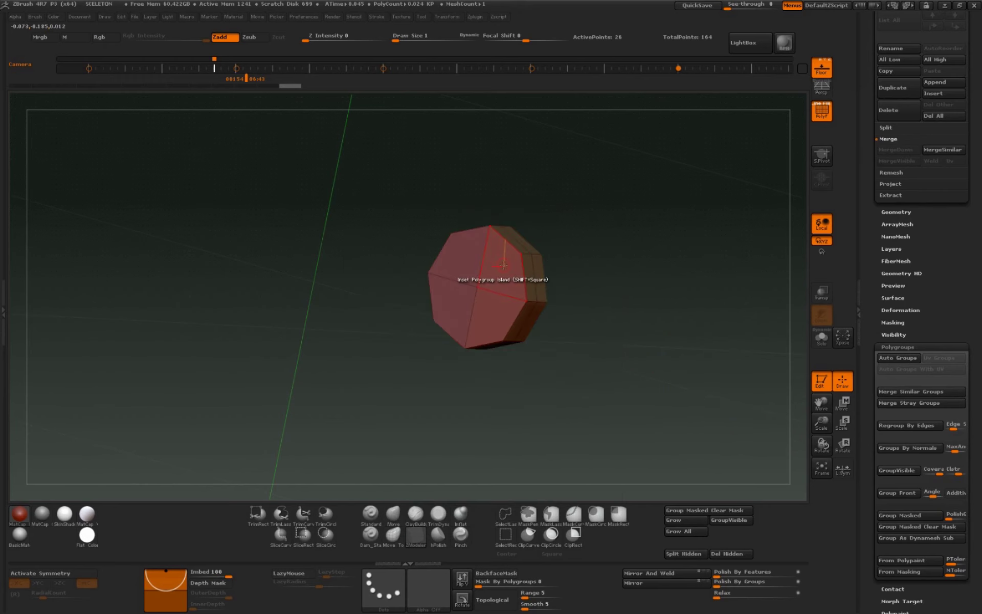
{"action": "left_click_drag", "start_coordinate": [503, 271], "coordinate": [500, 279]}
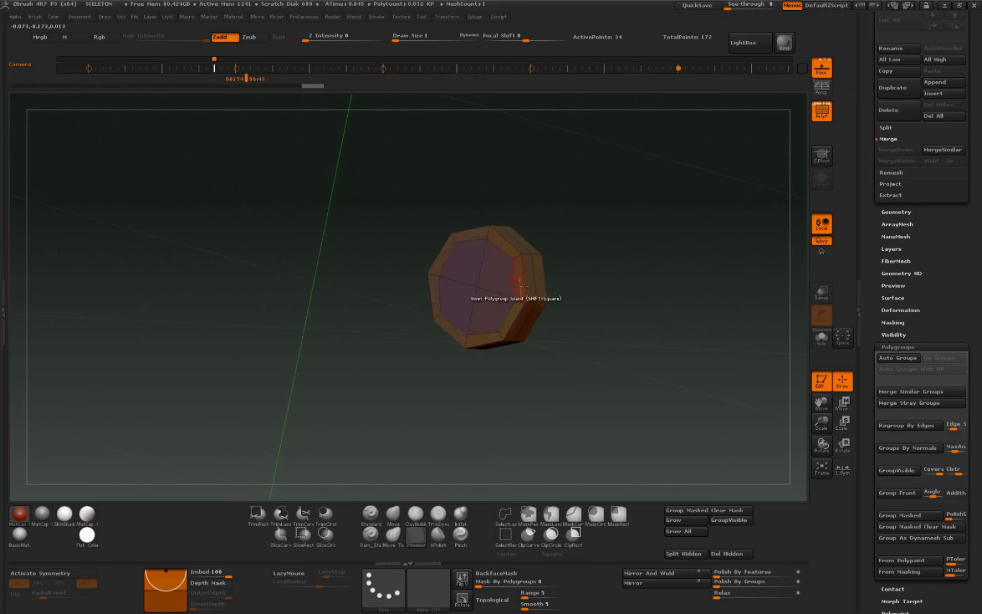
{"action": "left_click_drag", "start_coordinate": [639, 347], "coordinate": [613, 359]}
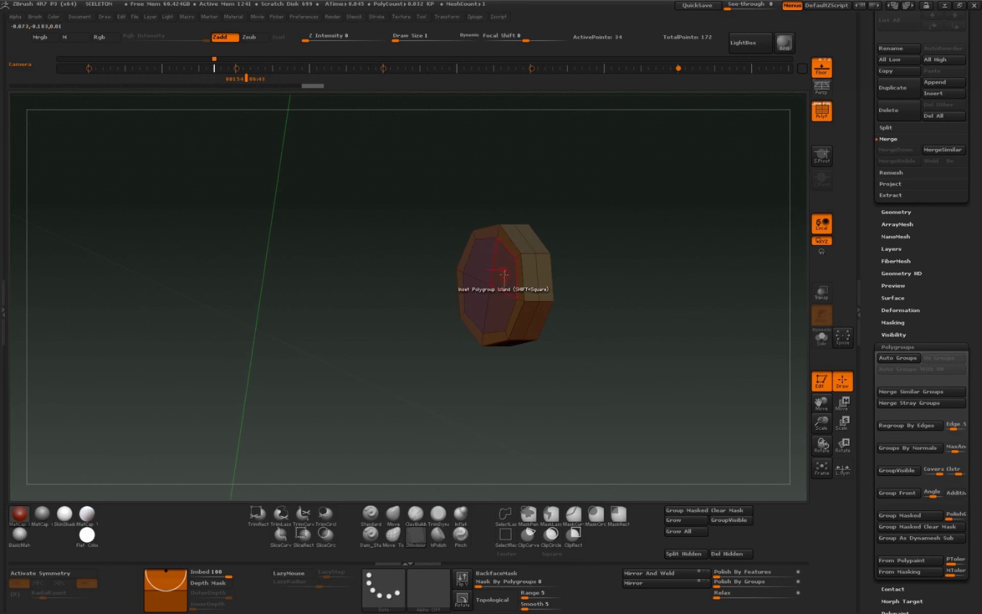
Pull the inner face outward with QMesh to form a stepped band
{"action": "key", "text": "space"}
{"action": "key", "text": "space"}
{"action": "left_click", "coordinate": [503, 266]}
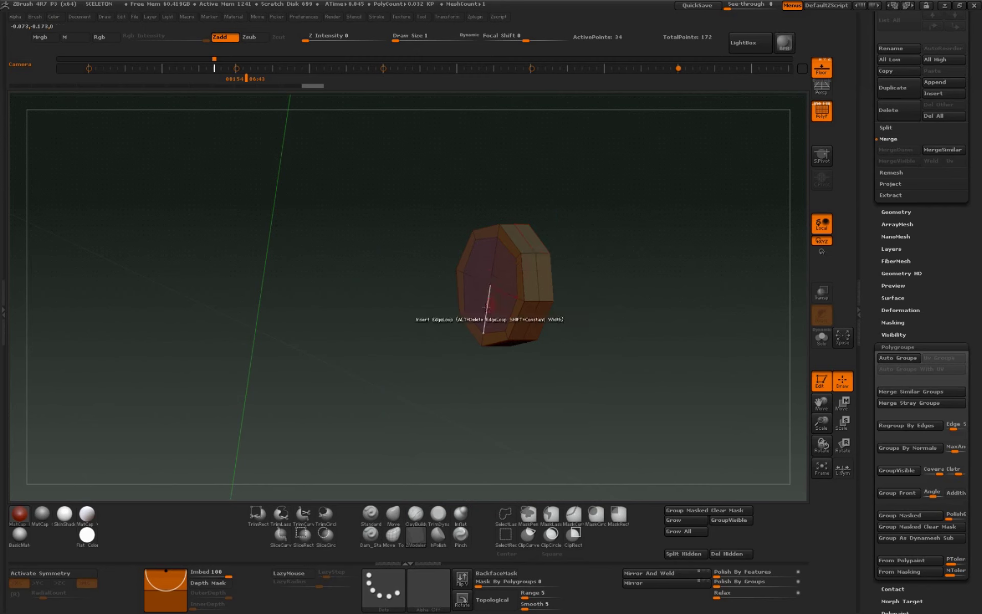
{"action": "mouse_move", "coordinate": [505, 269]}
{"action": "left_mouse_down"}
{"action": "mouse_move", "coordinate": [490, 271]}
{"action": "mouse_move", "coordinate": [504, 279]}
{"action": "left_mouse_up"}
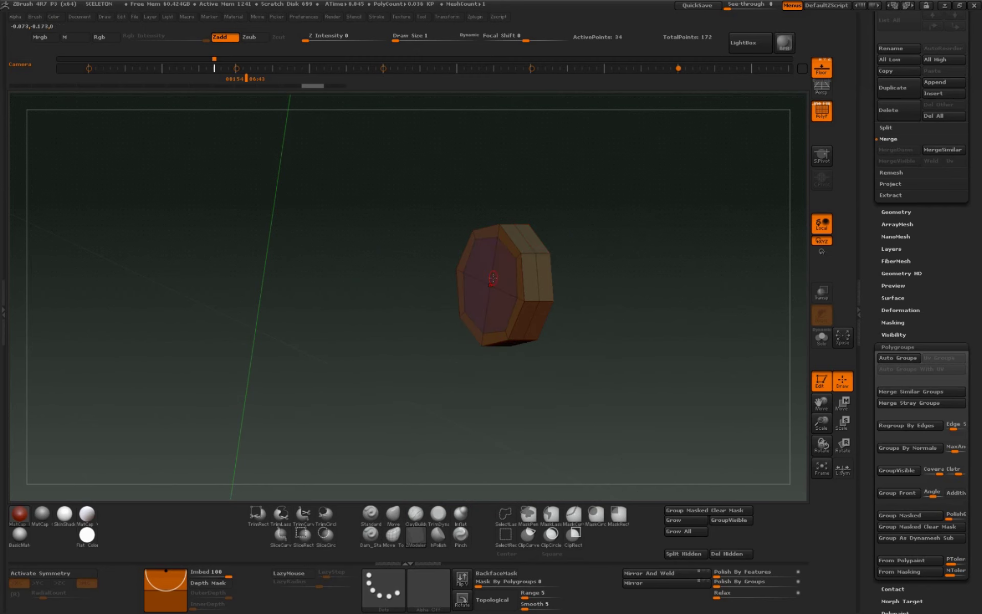
{"action": "left_click_drag", "start_coordinate": [563, 317], "coordinate": [675, 353]}
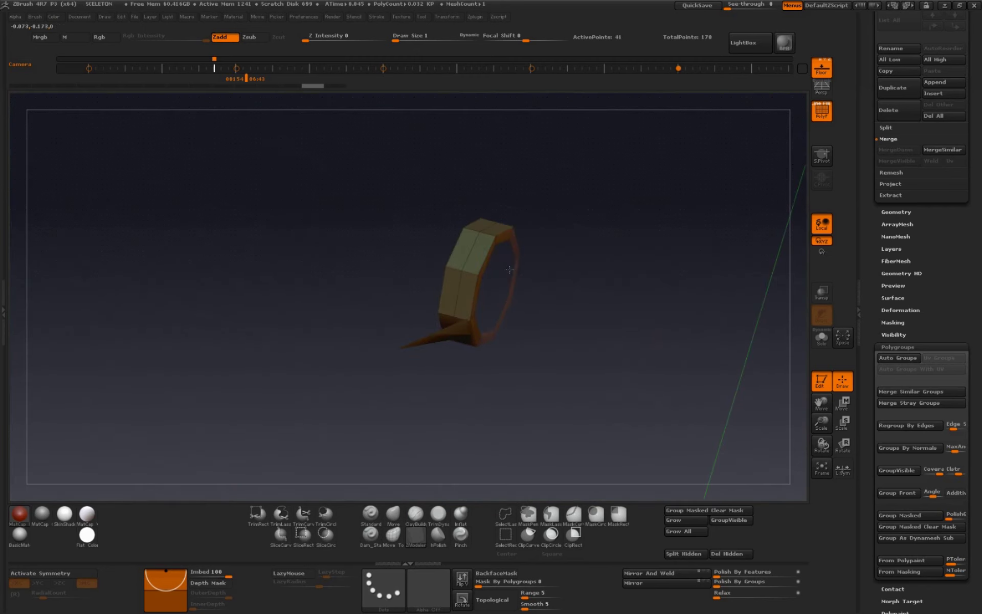
{"action": "left_click_drag", "start_coordinate": [497, 265], "coordinate": [491, 271]}
{"action": "left_click_drag", "start_coordinate": [820, 423], "coordinate": [819, 447]}
{"action": "left_click_drag", "start_coordinate": [578, 302], "coordinate": [555, 286]}
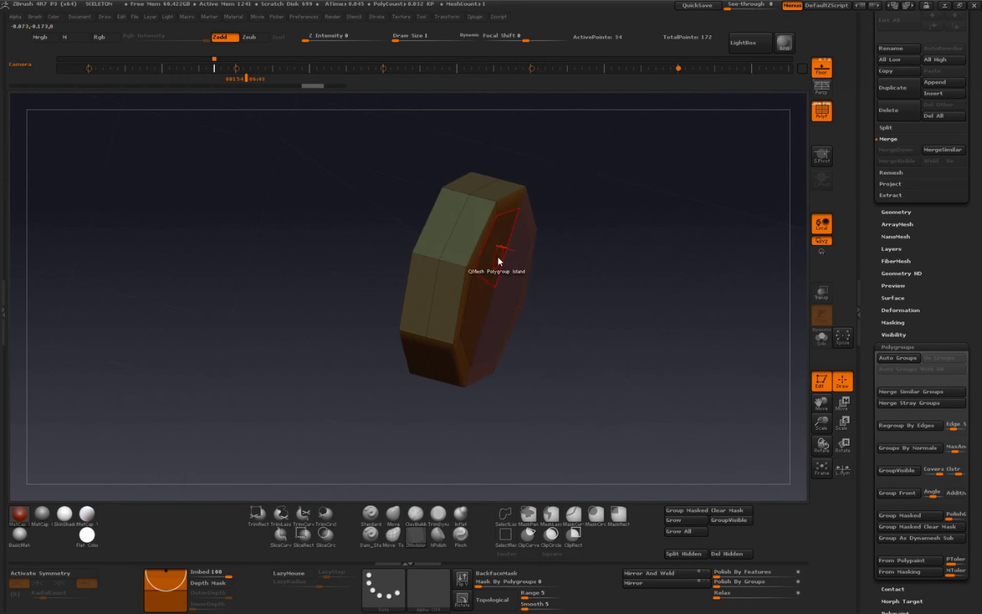
Extrude the octagonal end face into a long octagonal shaft
{"action": "key", "text": "space"}
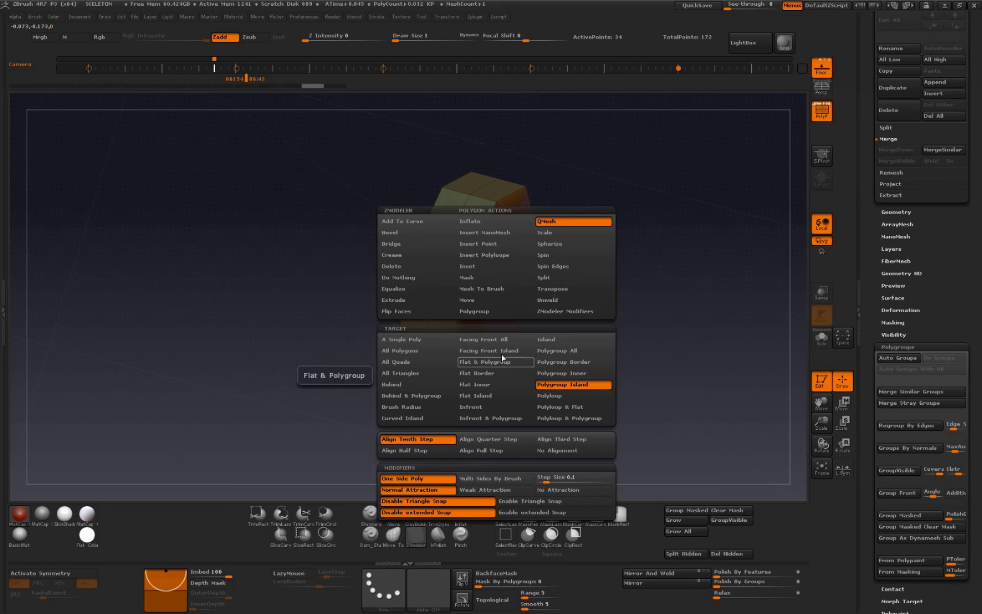
{"action": "left_click", "coordinate": [394, 300]}
{"action": "left_click_drag", "start_coordinate": [508, 266], "coordinate": [537, 260]}
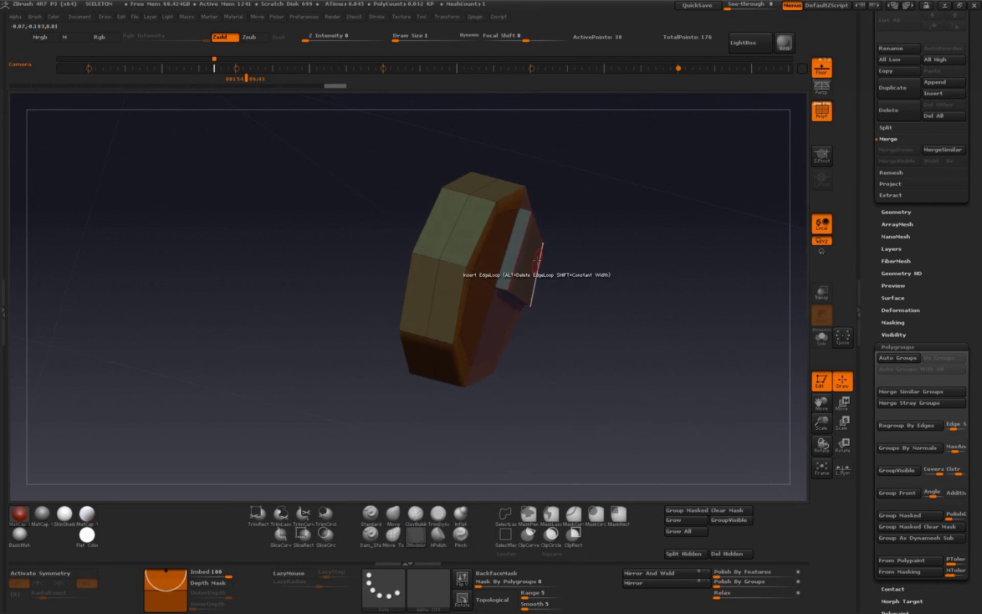
{"action": "key", "text": "space"}
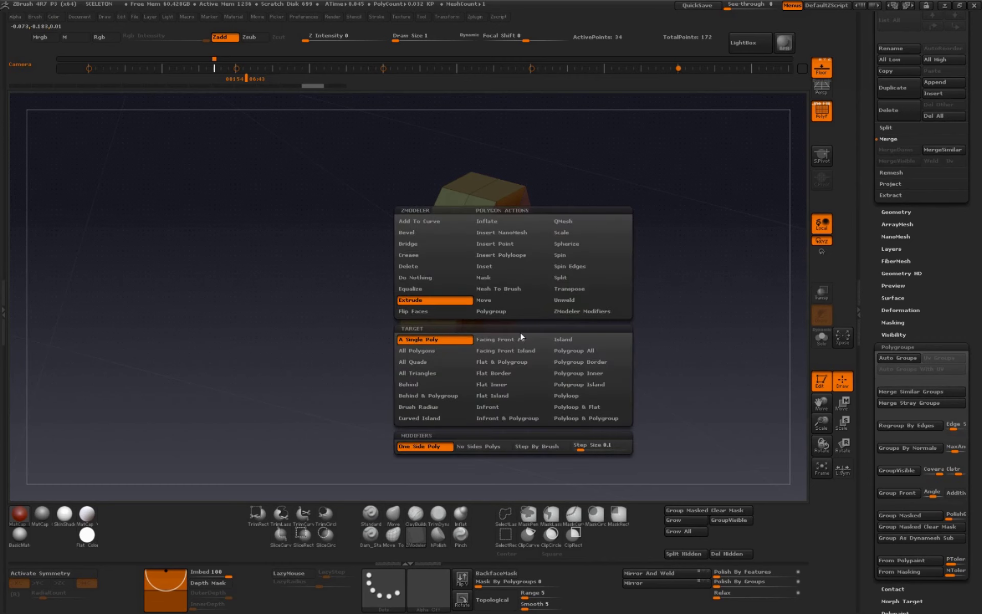
{"action": "left_click", "coordinate": [600, 387]}
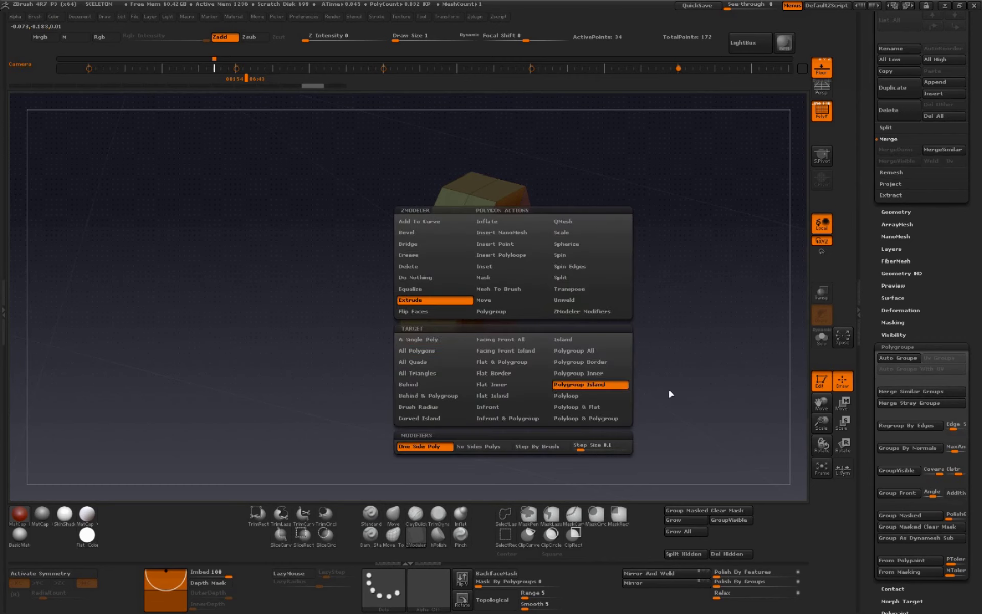
{"action": "left_click_drag", "start_coordinate": [511, 269], "coordinate": [655, 319]}
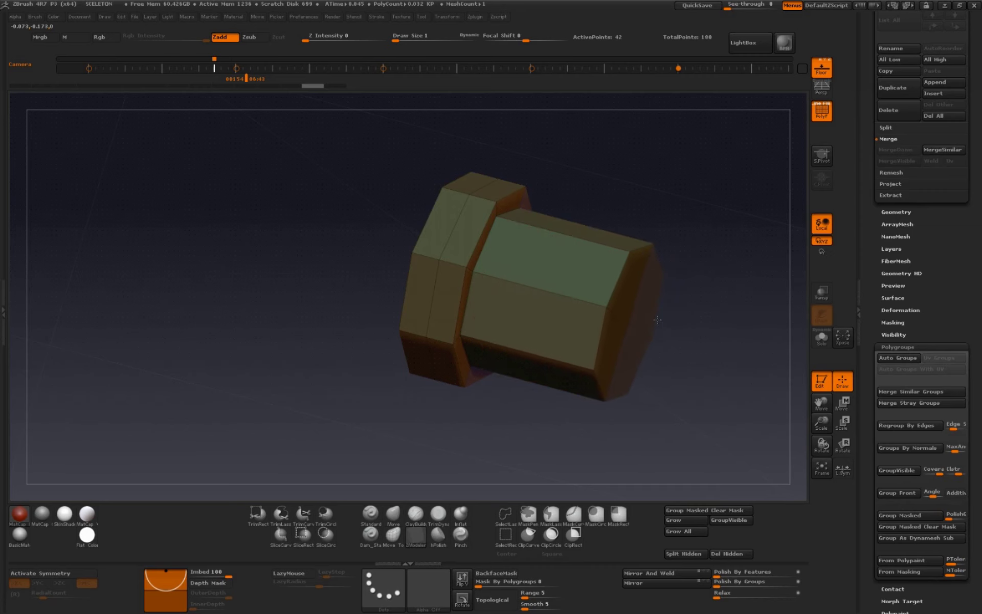
{"action": "left_click_drag", "start_coordinate": [821, 422], "coordinate": [797, 435]}
Hide part of the model with a rectangle selection, then reveal the whole model again
{"action": "left_click_drag", "start_coordinate": [712, 373], "coordinate": [651, 409], "text": "shift"}
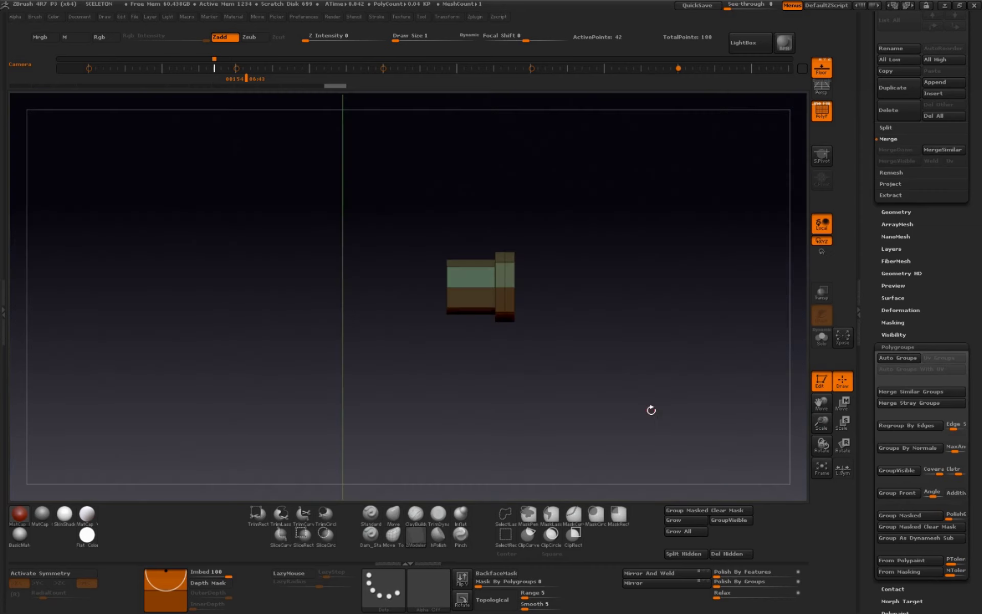
{"action": "left_click_drag", "start_coordinate": [656, 233], "coordinate": [488, 363], "text": "ctrl+shift"}
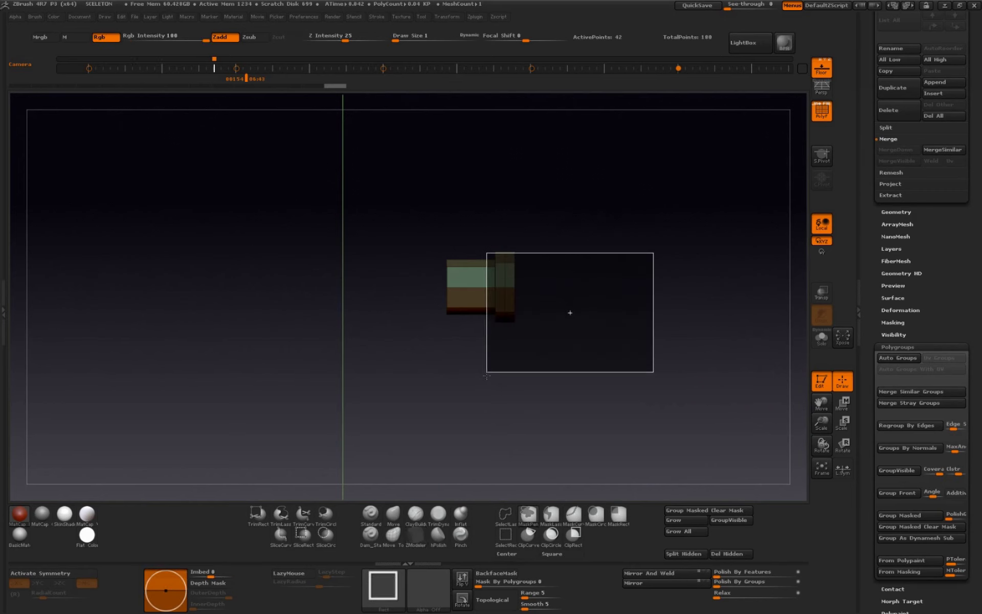
{"action": "left_click", "coordinate": [842, 403]}
{"action": "left_click_drag", "start_coordinate": [866, 342], "coordinate": [866, 460]}
{"action": "left_click", "coordinate": [686, 392], "text": "ctrl+shift"}
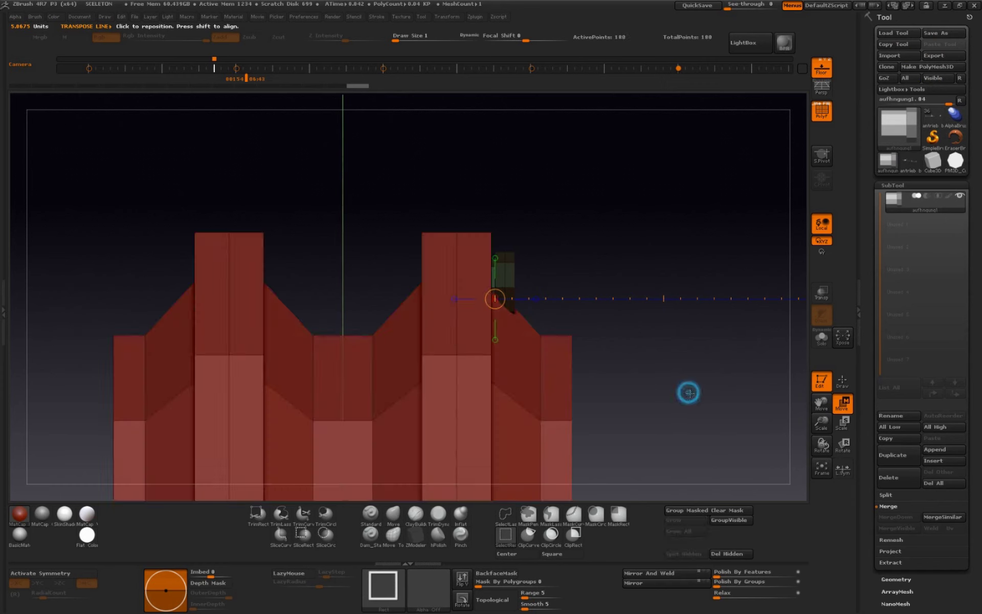
{"action": "mouse_move", "coordinate": [821, 420]}
{"action": "left_mouse_down"}
{"action": "mouse_move", "coordinate": [723, 335]}
{"action": "mouse_move", "coordinate": [687, 342]}
{"action": "left_mouse_up"}
{"action": "key", "text": "ctrl+z"}
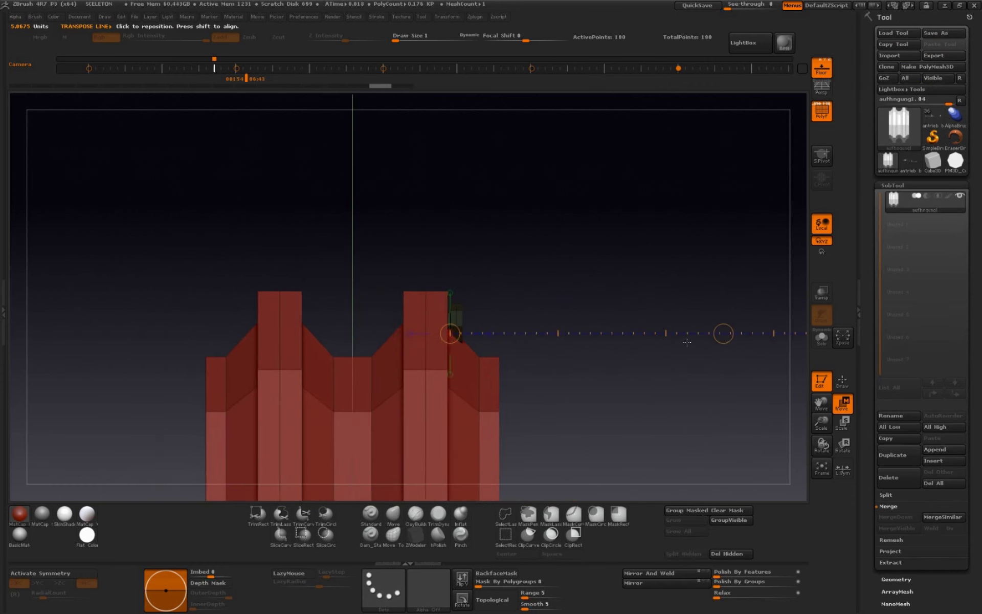
Isolate the small collar piece, unhide everything, and slide it about -5 along X between the towers
{"action": "key", "text": "ctrl+shift"}
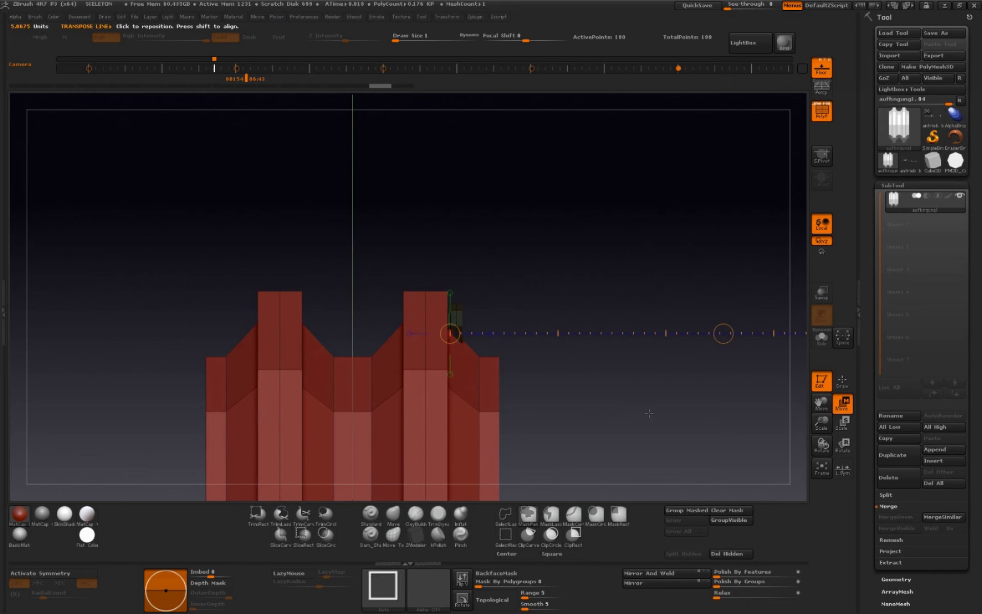
{"action": "left_click_drag", "start_coordinate": [415, 300], "coordinate": [663, 401], "text": "ctrl+shift"}
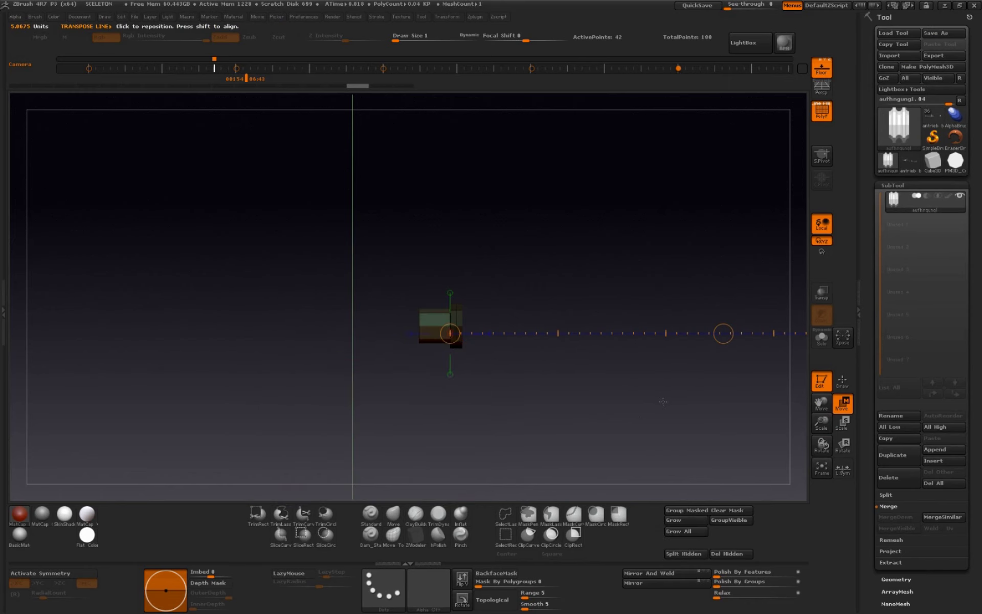
{"action": "key", "text": "ctrl+shift"}
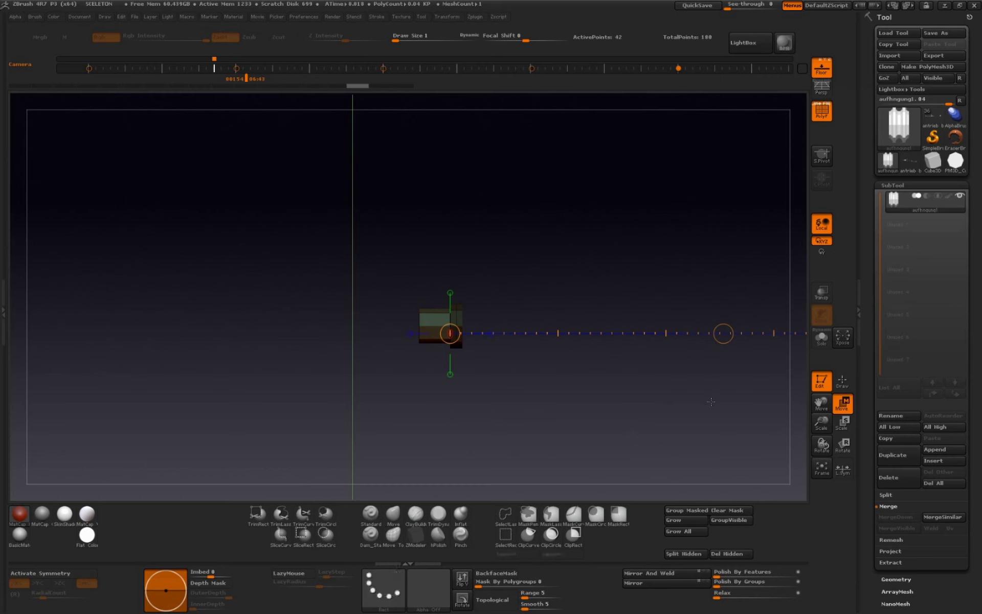
{"action": "left_click", "coordinate": [647, 409], "text": "ctrl+shift"}
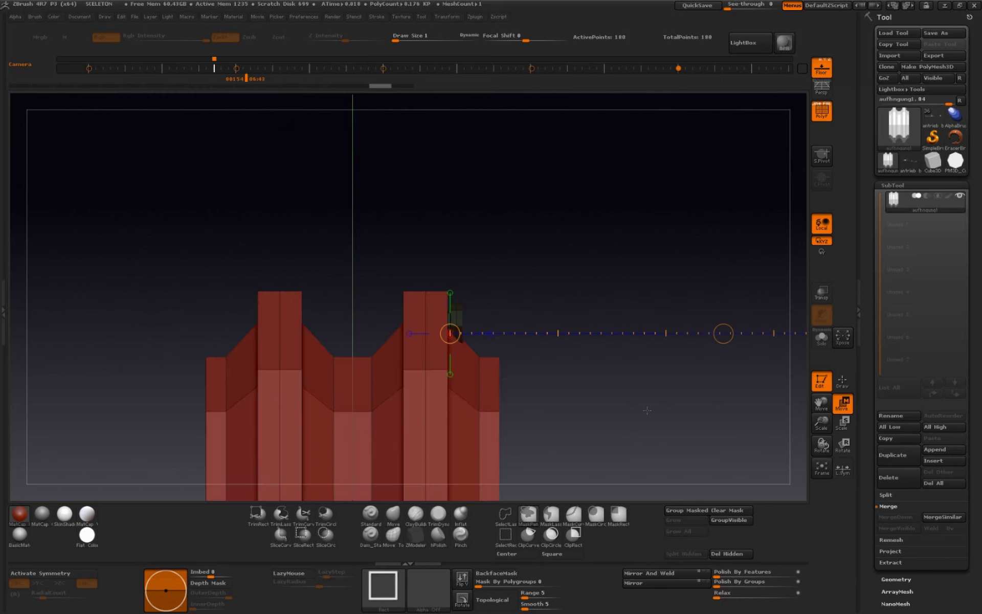
{"action": "left_click", "coordinate": [675, 396], "text": "ctrl+shift"}
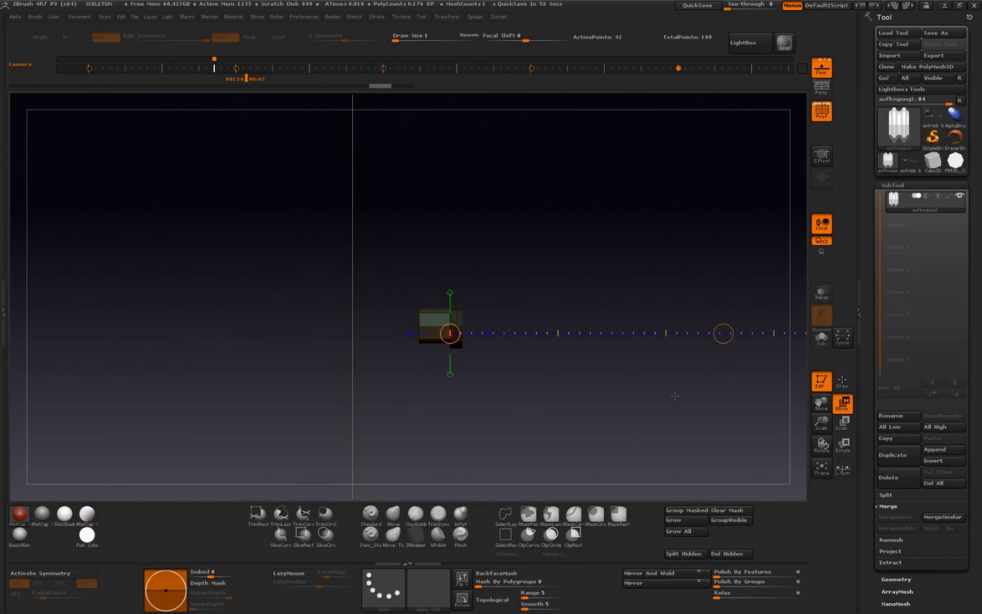
{"action": "left_click", "coordinate": [663, 427], "text": "ctrl+shift"}
{"action": "left_click", "coordinate": [646, 397], "text": "ctrl+shift"}
{"action": "left_click", "coordinate": [645, 410], "text": "ctrl+shift"}
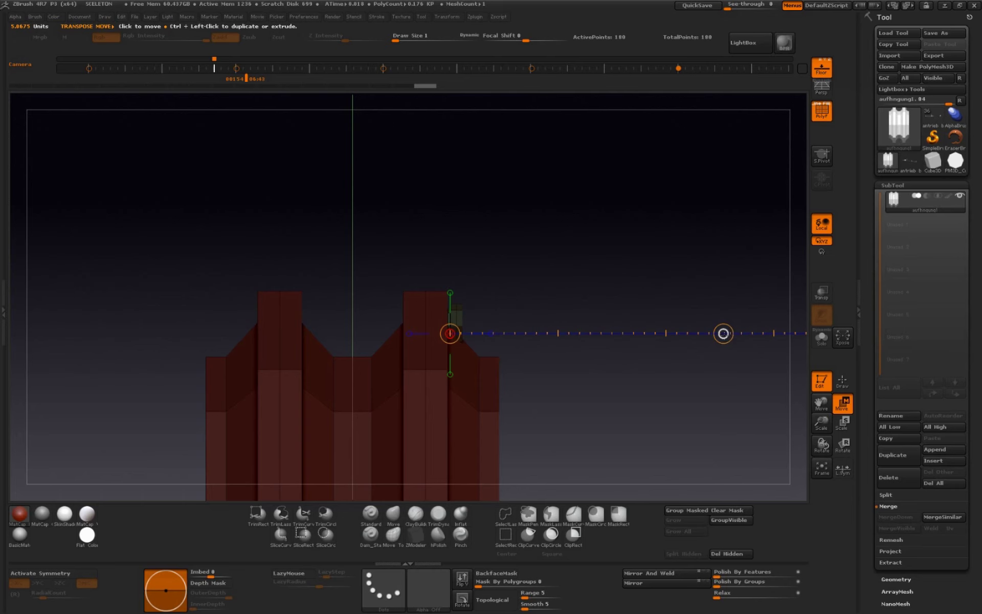
{"action": "left_click_drag", "start_coordinate": [723, 334], "coordinate": [562, 374]}
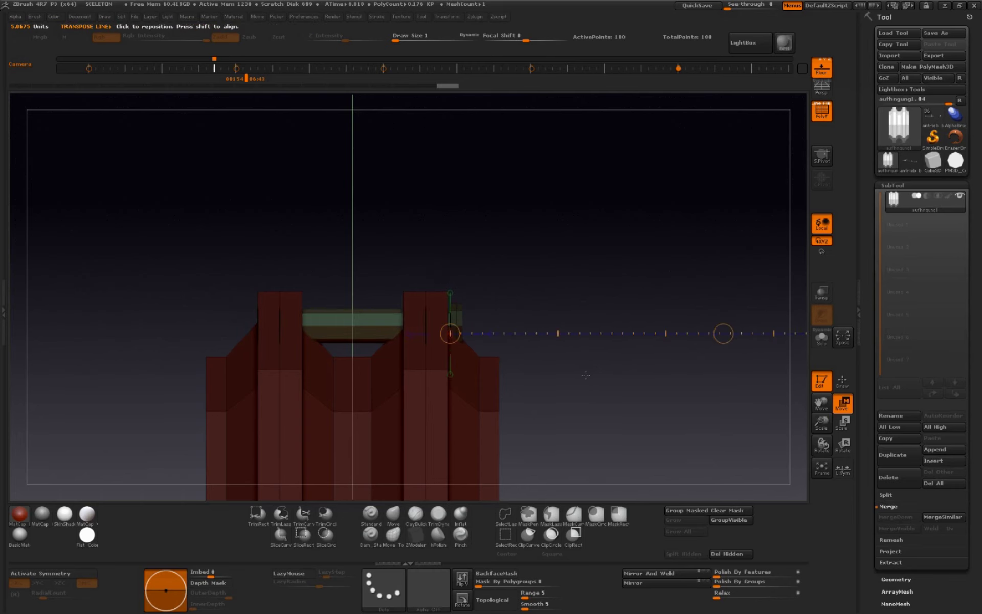
{"action": "mouse_move", "coordinate": [665, 368]}
{"action": "left_mouse_down"}
{"action": "mouse_move", "coordinate": [663, 411]}
{"action": "mouse_move", "coordinate": [645, 415]}
{"action": "mouse_move", "coordinate": [693, 417]}
{"action": "mouse_move", "coordinate": [448, 250]}
{"action": "left_mouse_up"}
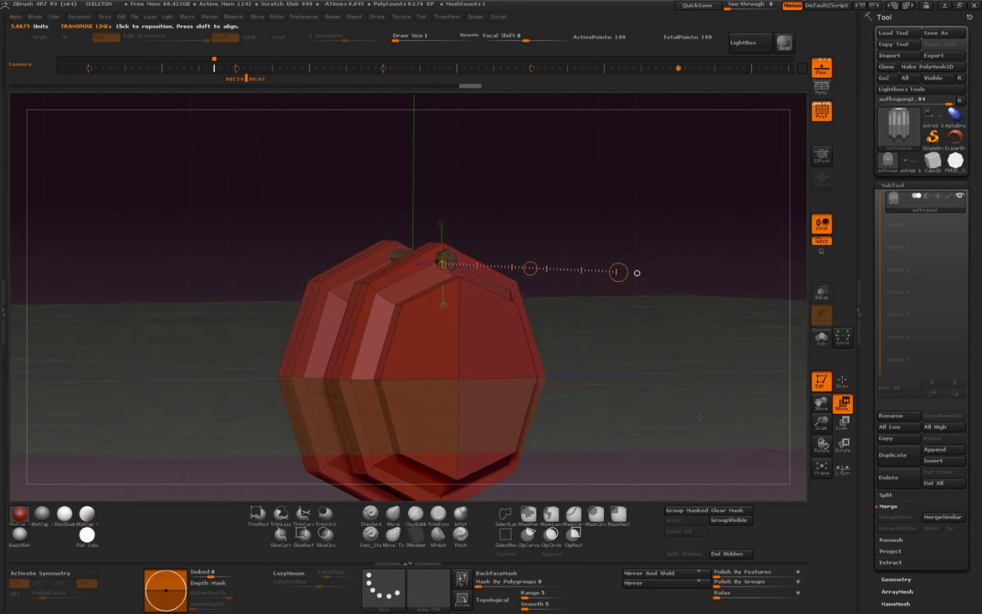
Isolate the bolt, Grow All, GroupVisible it, and Split Hidden into its own subtool, viewed end-on
{"action": "left_click", "coordinate": [845, 385]}
{"action": "left_click", "coordinate": [446, 257], "text": "ctrl+shift"}
{"action": "left_click_drag", "start_coordinate": [684, 344], "coordinate": [716, 373]}
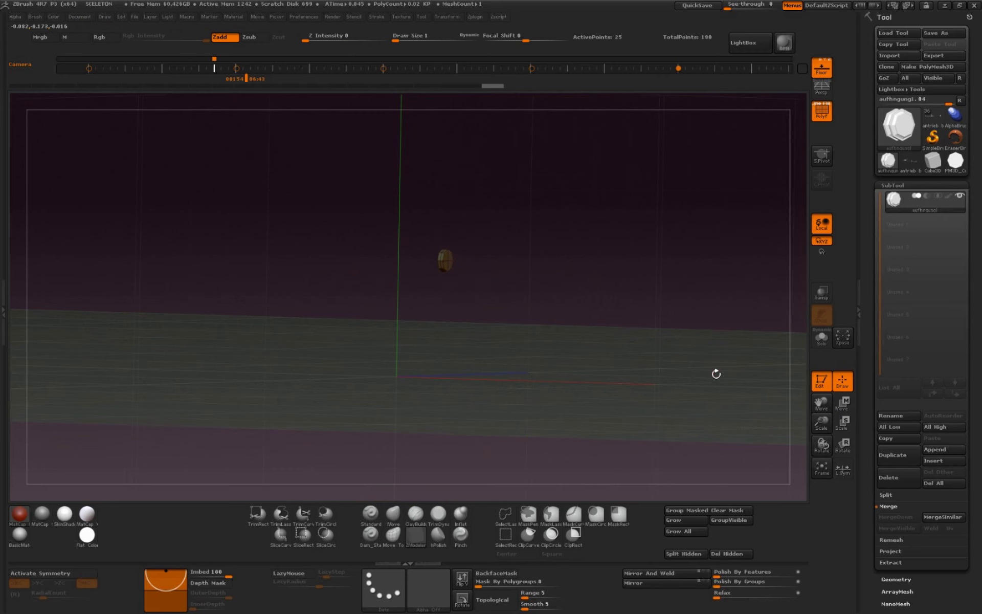
{"action": "left_click", "coordinate": [697, 531]}
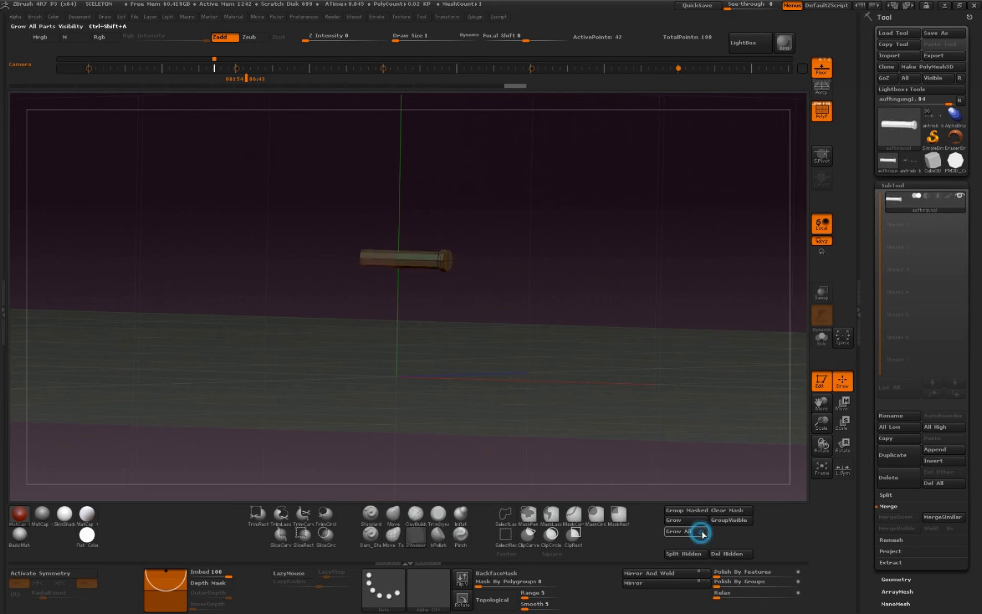
{"action": "left_click", "coordinate": [735, 520]}
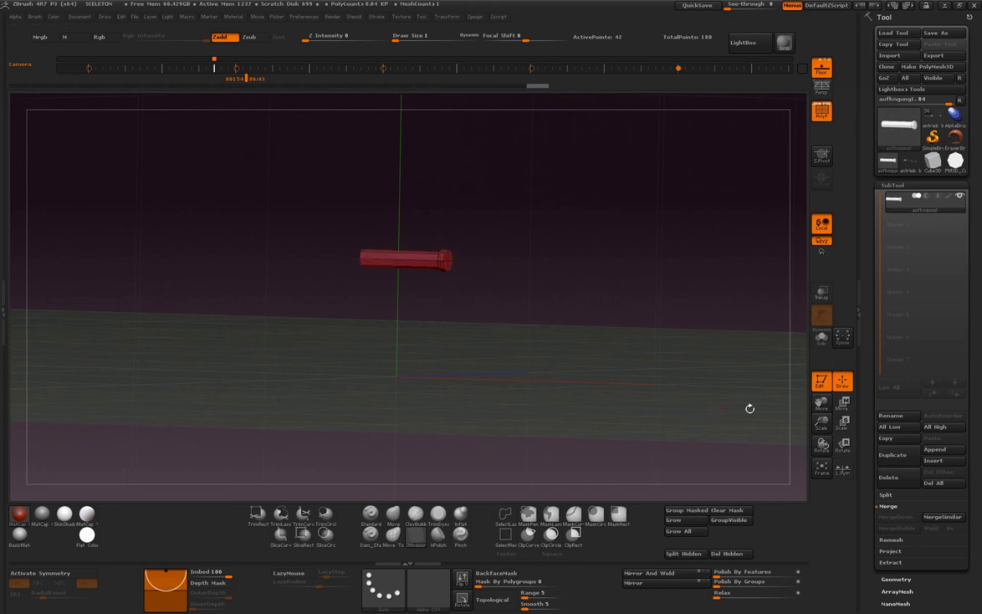
{"action": "left_click", "coordinate": [685, 552]}
{"action": "key", "text": "f"}
{"action": "left_click_drag", "start_coordinate": [658, 372], "coordinate": [636, 377], "text": "shift"}
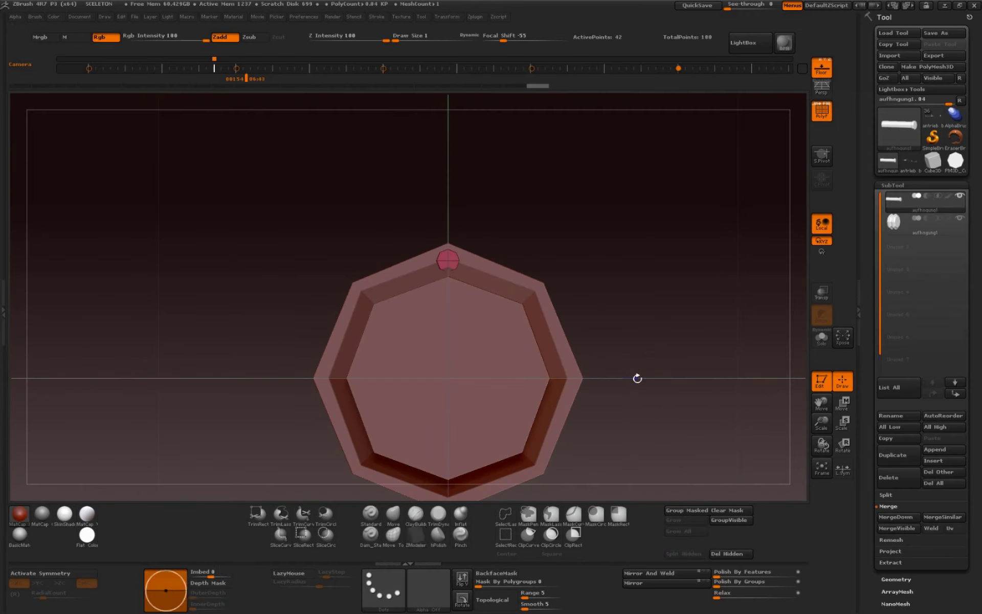
{"action": "left_click_drag", "start_coordinate": [865, 467], "coordinate": [864, 358]}
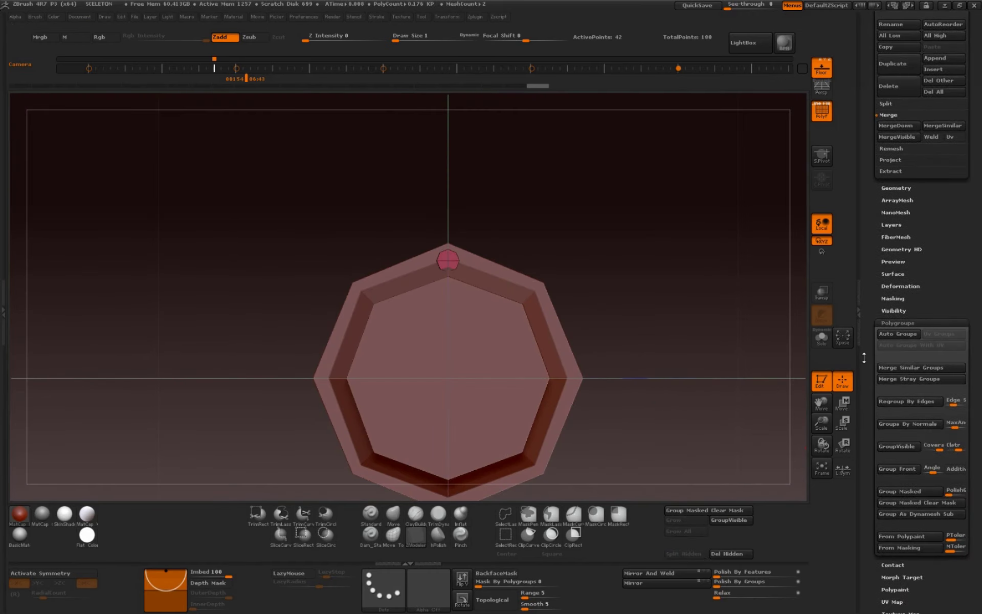
Turn the bolt into an ArrayMesh rotating around the collar's centre with six copies
{"action": "left_click", "coordinate": [906, 322]}
{"action": "left_click", "coordinate": [897, 200]}
{"action": "left_click", "coordinate": [907, 235]}
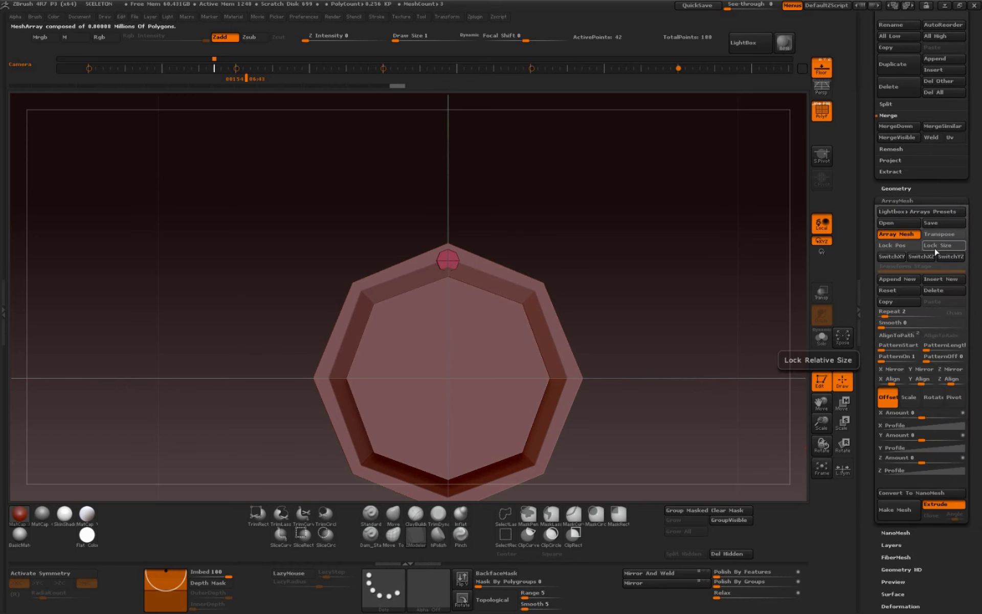
{"action": "left_click", "coordinate": [941, 246]}
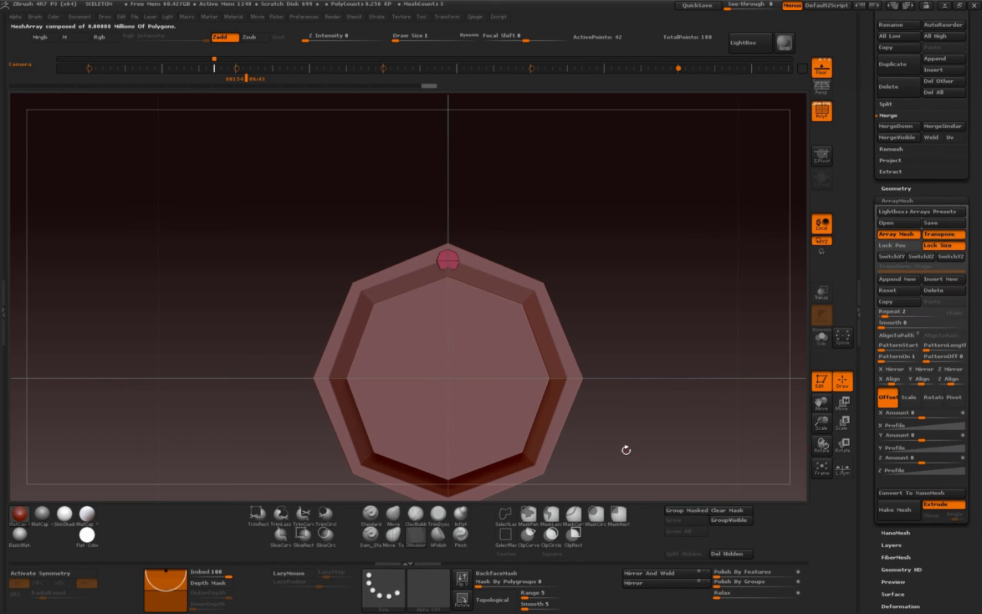
{"action": "key", "text": "r"}
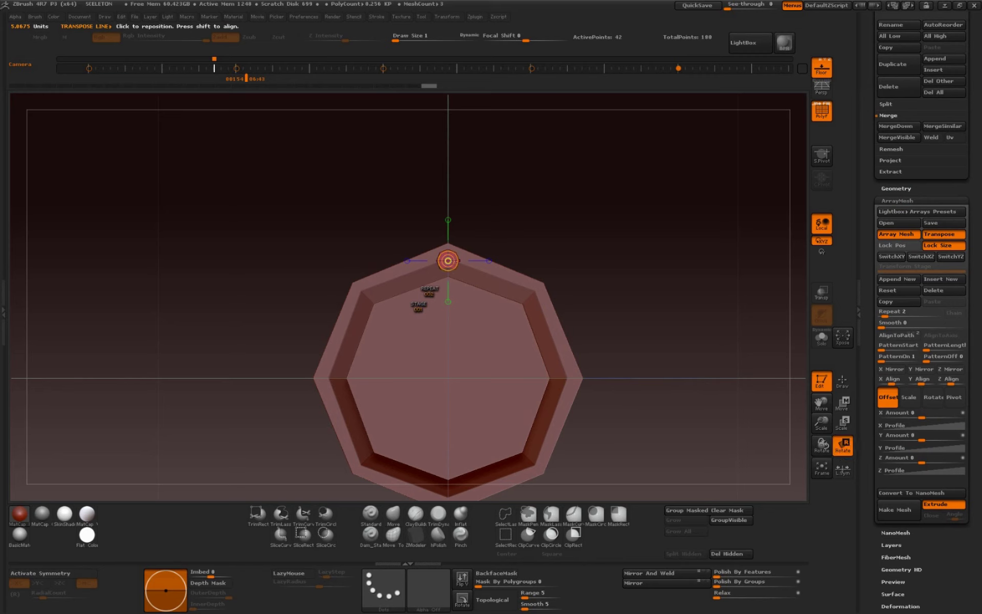
{"action": "left_click_drag", "start_coordinate": [489, 261], "coordinate": [724, 261]}
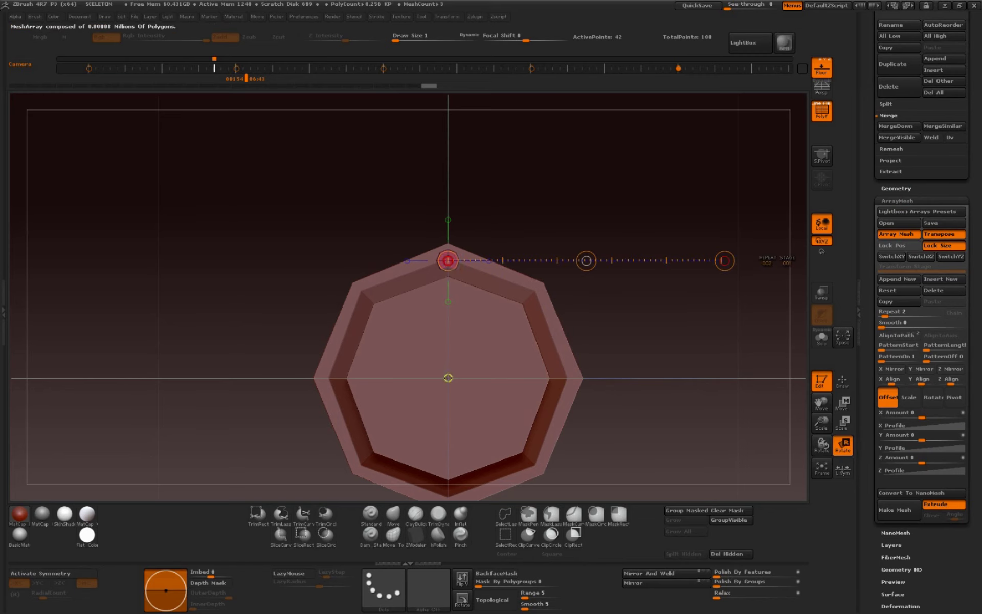
{"action": "left_click_drag", "start_coordinate": [586, 260], "coordinate": [586, 378]}
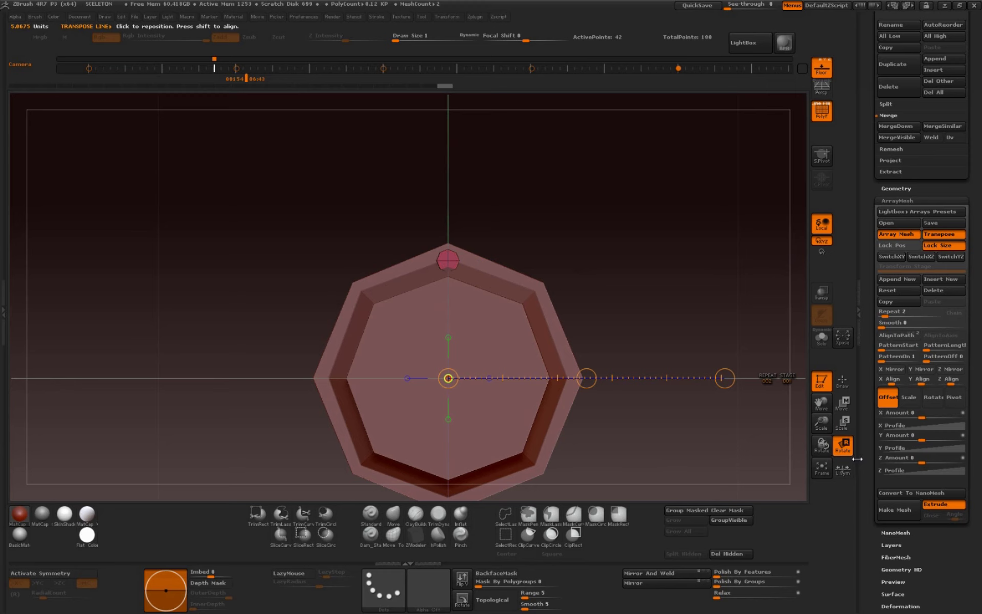
{"action": "left_click_drag", "start_coordinate": [894, 314], "coordinate": [890, 316]}
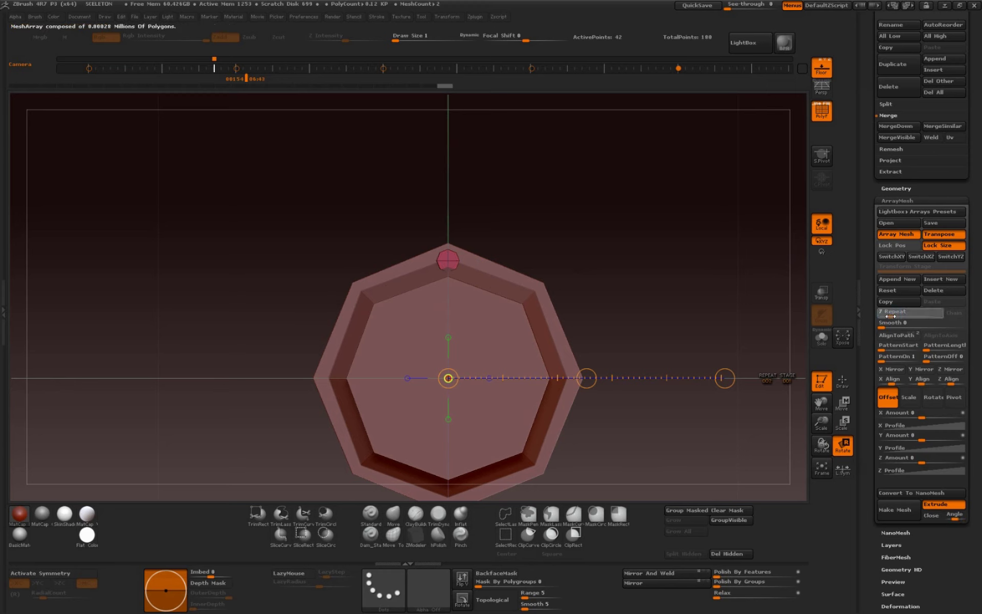
{"action": "left_click", "coordinate": [723, 378]}
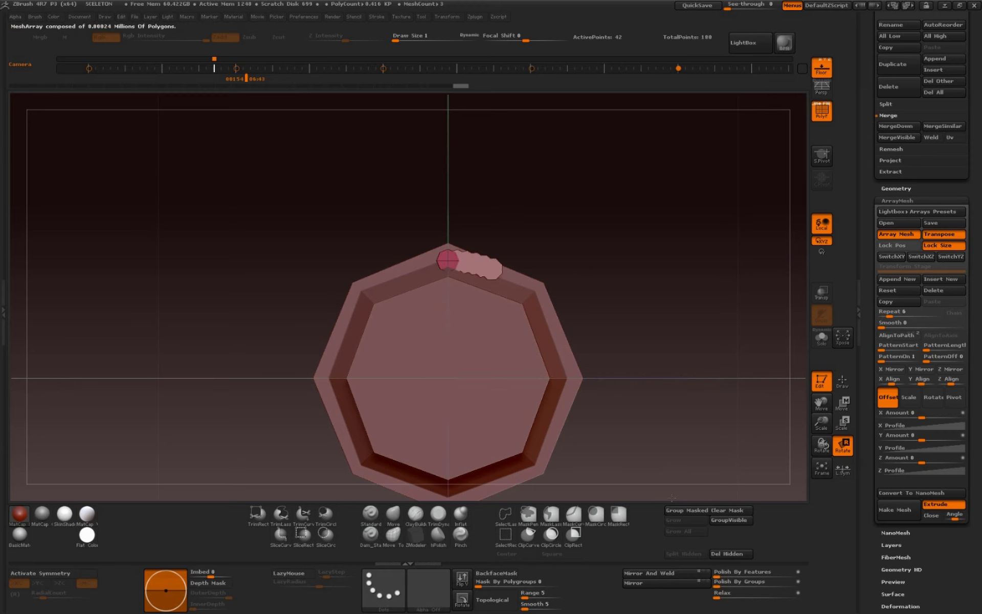
Spread the bolts around the rim and raise the count to 8 on the octagon corners
{"action": "left_click_drag", "start_coordinate": [821, 422], "coordinate": [827, 345]}
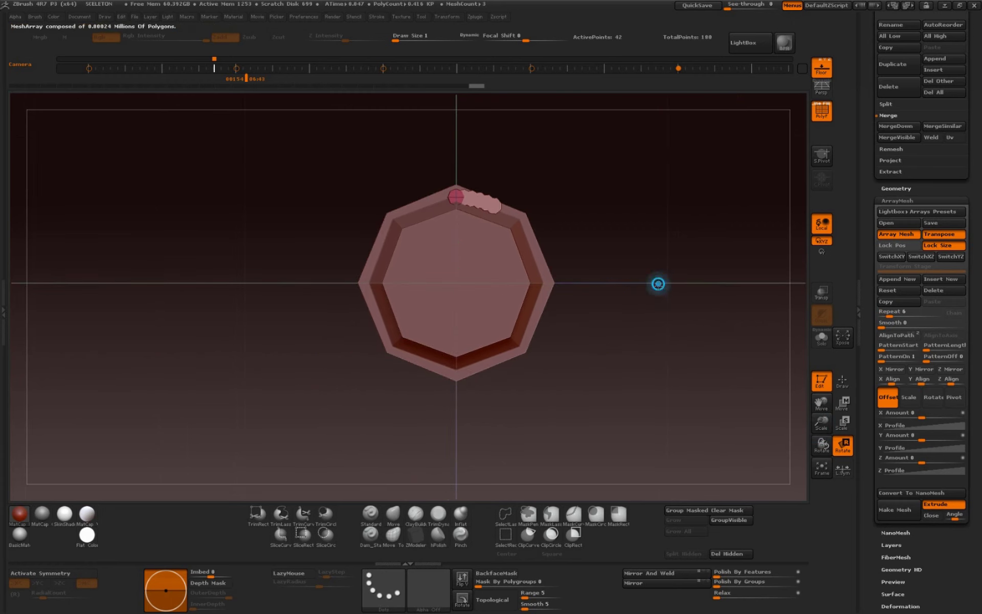
{"action": "left_click_drag", "start_coordinate": [658, 282], "coordinate": [488, 447]}
{"action": "left_click_drag", "start_coordinate": [658, 283], "coordinate": [614, 367]}
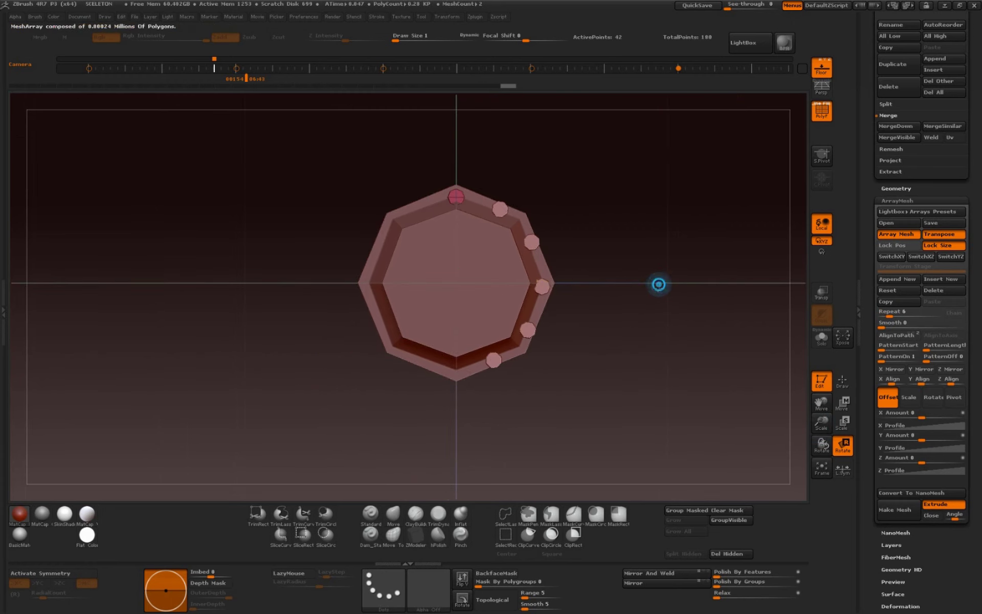
{"action": "left_click_drag", "start_coordinate": [660, 282], "coordinate": [567, 417]}
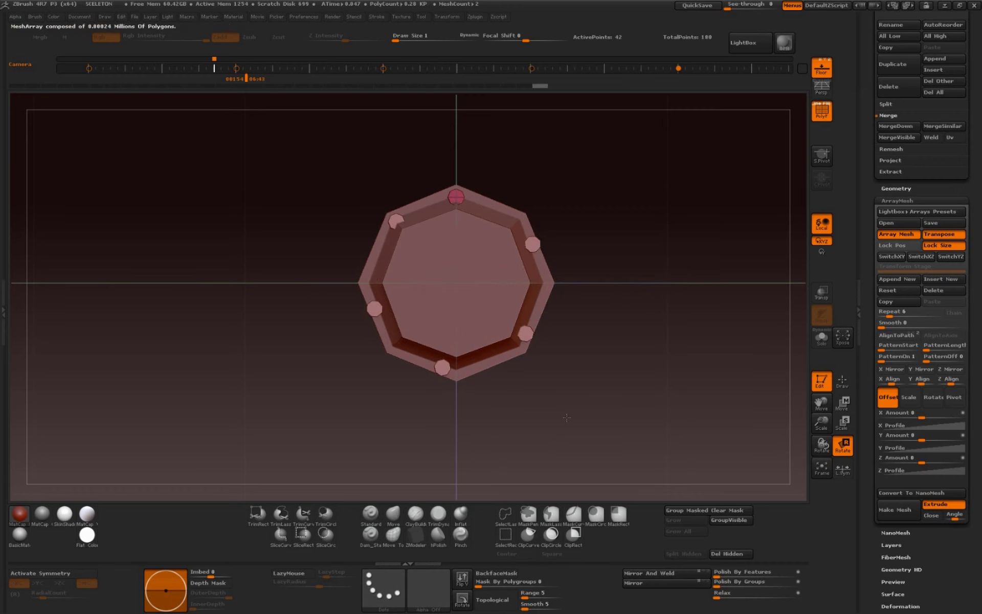
{"action": "left_click_drag", "start_coordinate": [567, 417], "coordinate": [570, 415]}
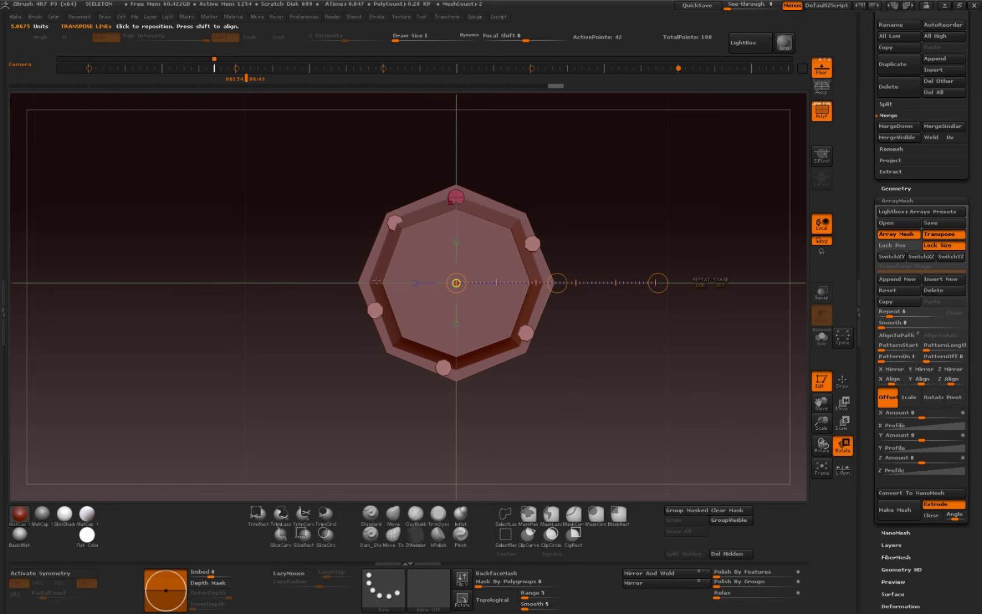
{"action": "left_click_drag", "start_coordinate": [890, 317], "coordinate": [893, 317]}
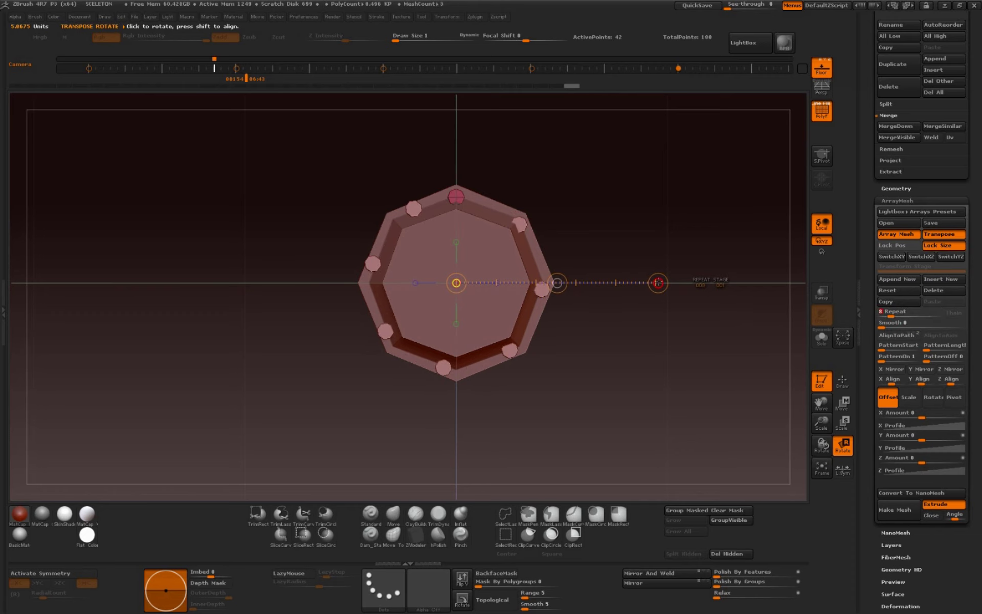
{"action": "left_click", "coordinate": [657, 282]}
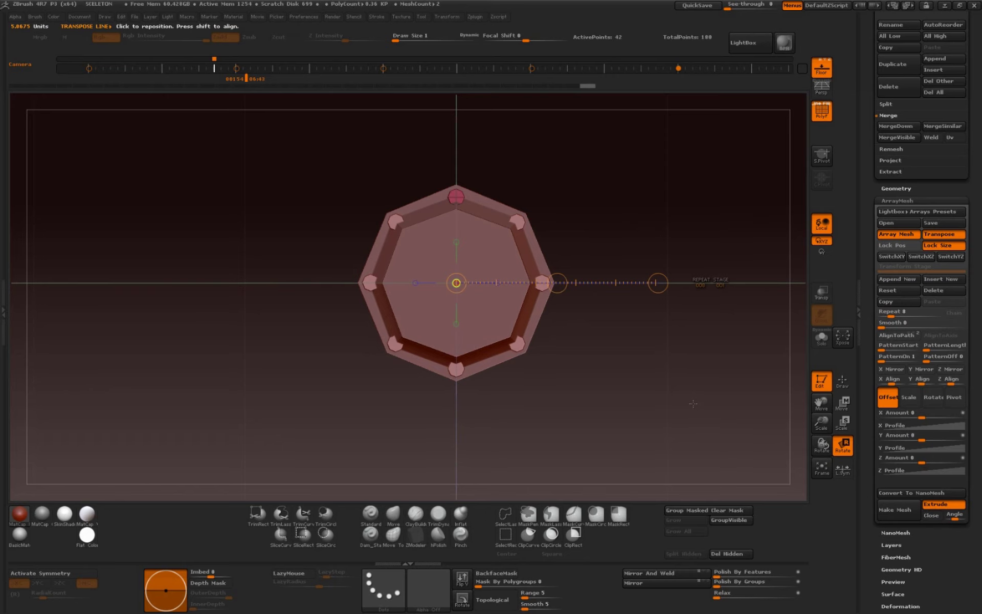
Inspect the eight-bolt ring up close and from above, then recentre the octagon
{"action": "mouse_move", "coordinate": [822, 403]}
{"action": "left_mouse_down"}
{"action": "mouse_move", "coordinate": [872, 407]}
{"action": "mouse_move", "coordinate": [829, 553]}
{"action": "left_mouse_up"}
{"action": "left_click_drag", "start_coordinate": [822, 444], "coordinate": [635, 443]}
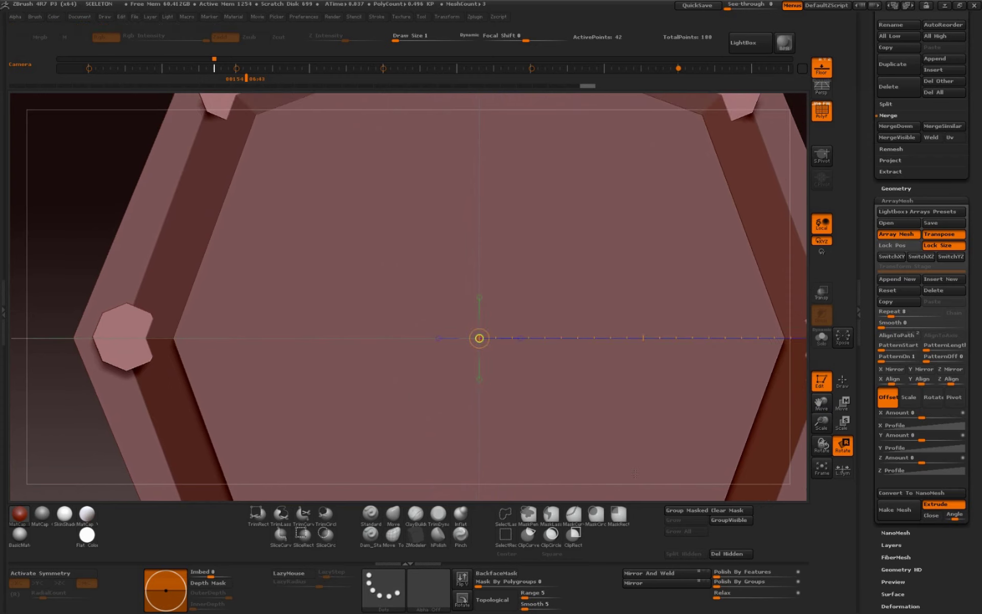
{"action": "left_click_drag", "start_coordinate": [822, 422], "coordinate": [821, 358]}
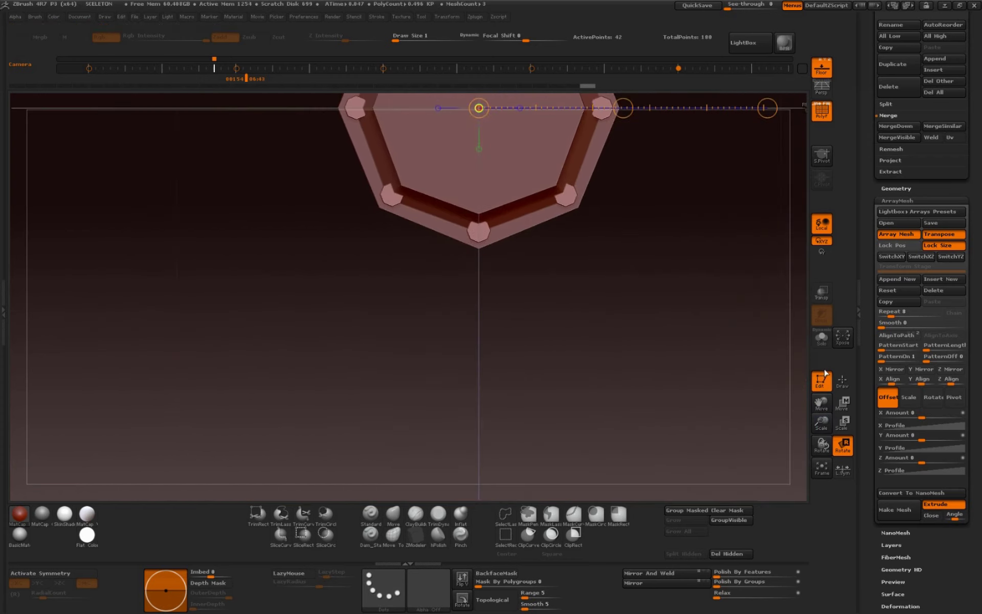
{"action": "left_click_drag", "start_coordinate": [821, 403], "coordinate": [796, 467]}
Make the octagonal collar subtool active and orbit to an angled view of it
{"action": "left_click", "coordinate": [587, 366], "text": "alt"}
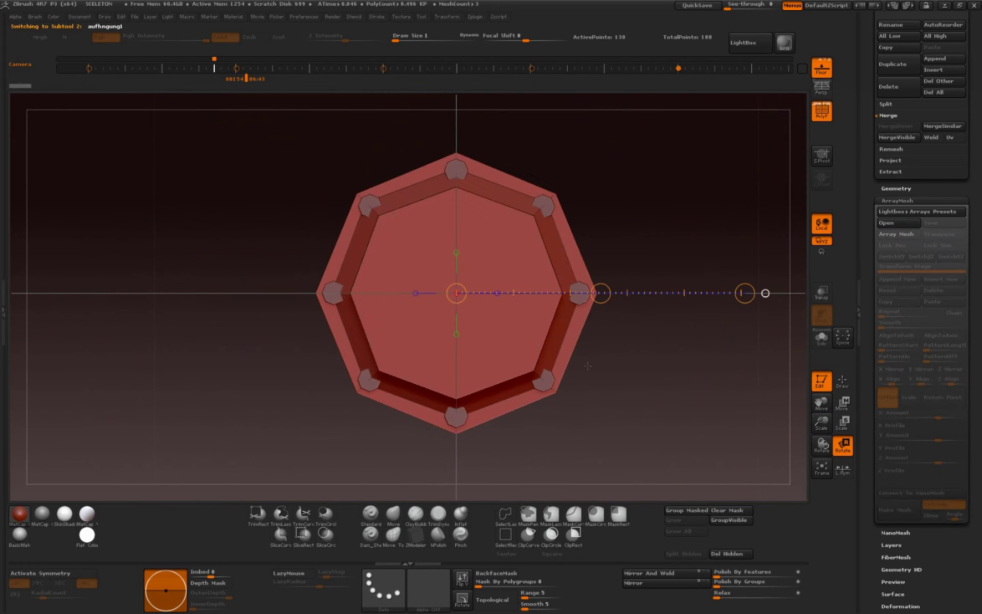
{"action": "left_click_drag", "start_coordinate": [656, 407], "coordinate": [649, 417]}
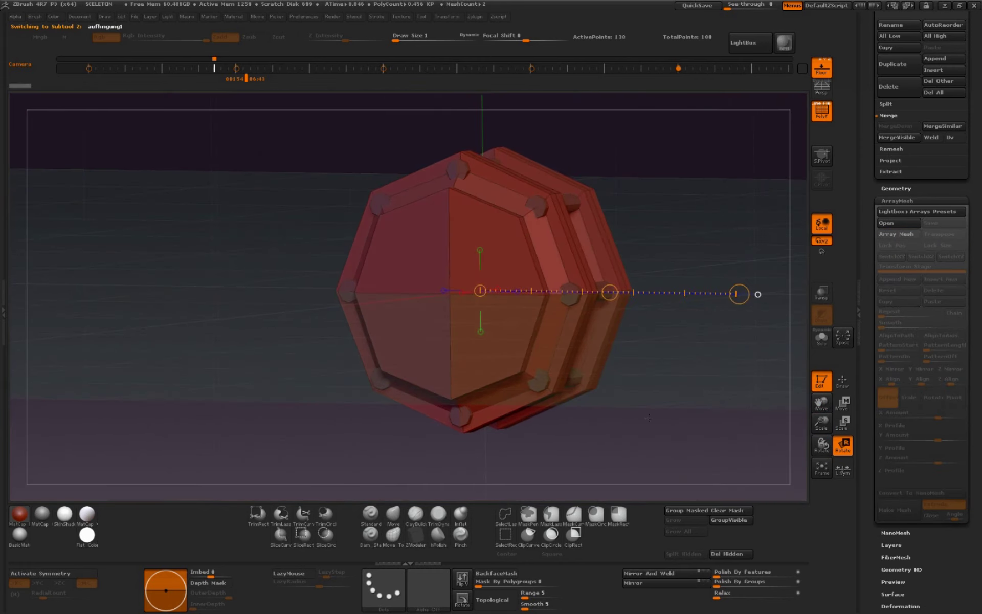
{"action": "left_click_drag", "start_coordinate": [821, 423], "coordinate": [822, 401]}
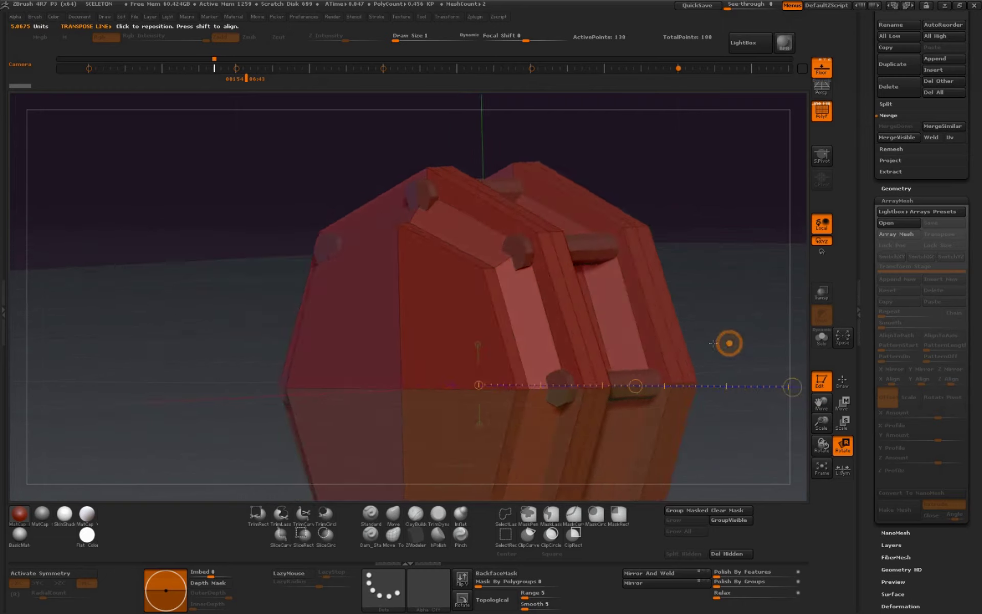
{"action": "mouse_move", "coordinate": [728, 344]}
{"action": "left_mouse_down"}
{"action": "mouse_move", "coordinate": [711, 345]}
{"action": "mouse_move", "coordinate": [743, 342]}
{"action": "left_mouse_up"}
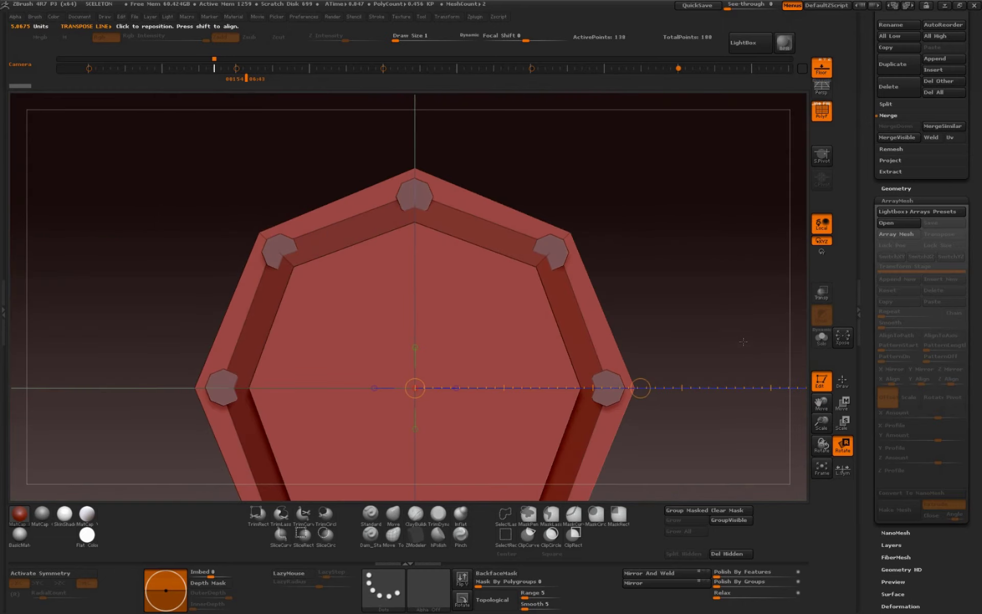
{"action": "mouse_move", "coordinate": [736, 346]}
{"action": "left_mouse_down"}
{"action": "mouse_move", "coordinate": [706, 403]}
{"action": "mouse_move", "coordinate": [605, 407]}
{"action": "mouse_move", "coordinate": [683, 360]}
{"action": "mouse_move", "coordinate": [625, 417]}
{"action": "mouse_move", "coordinate": [711, 358]}
{"action": "left_mouse_up"}
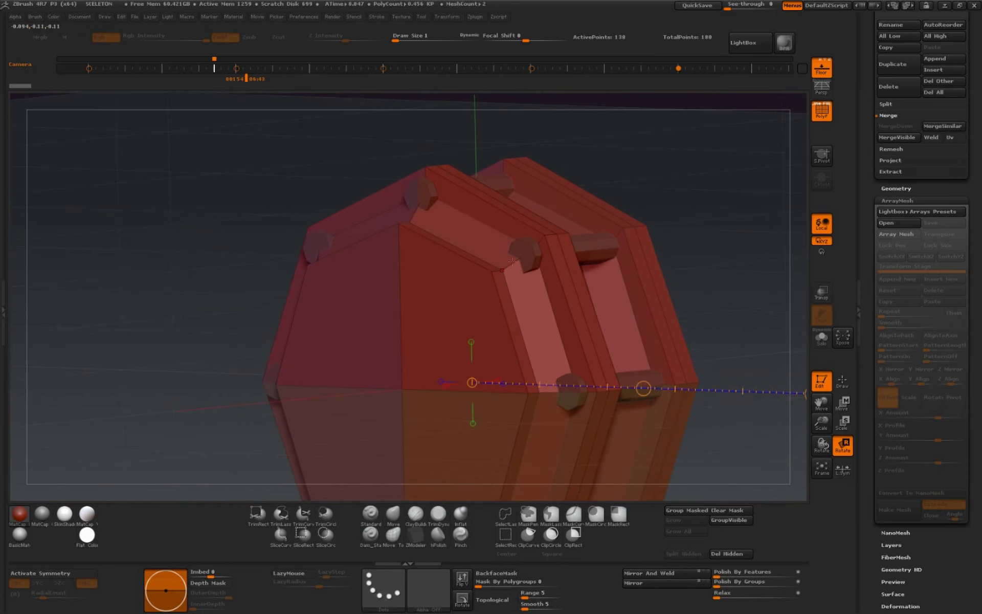
Insert a single edge loop around the collar with ZModeler, raising it to 146 points
{"action": "left_click", "coordinate": [416, 535]}
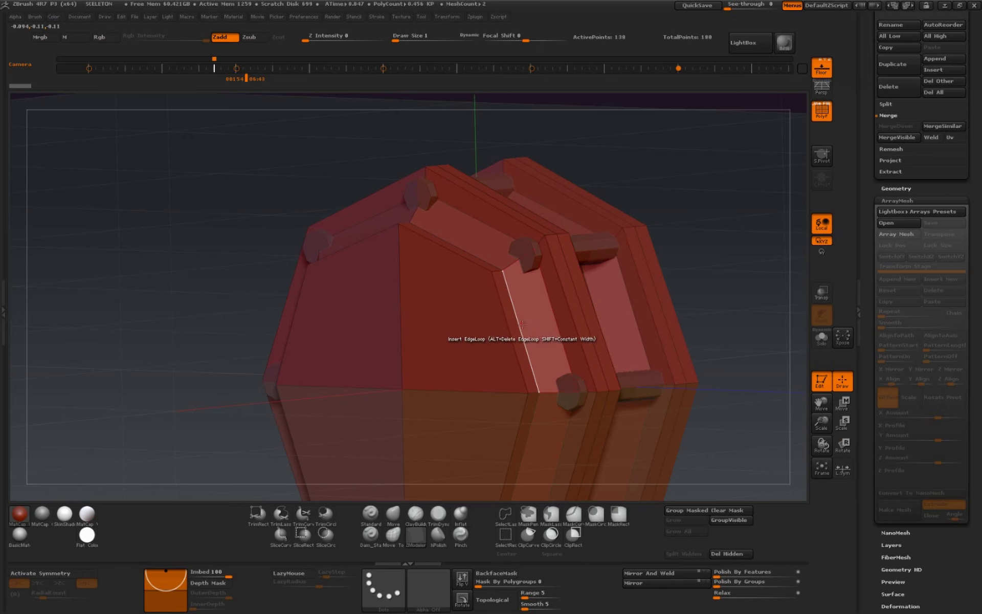
{"action": "key", "text": "space"}
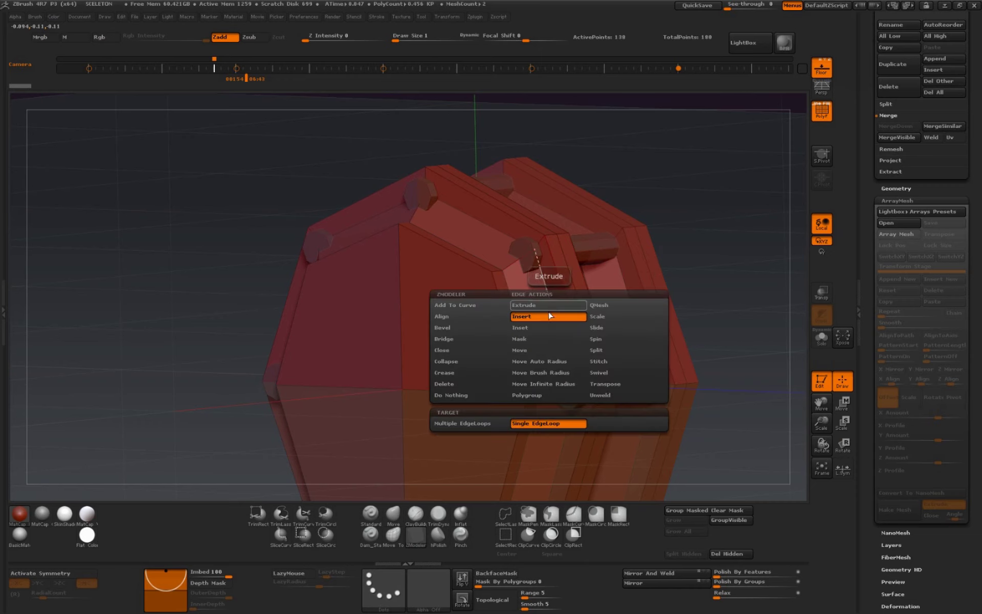
{"action": "left_click", "coordinate": [549, 324]}
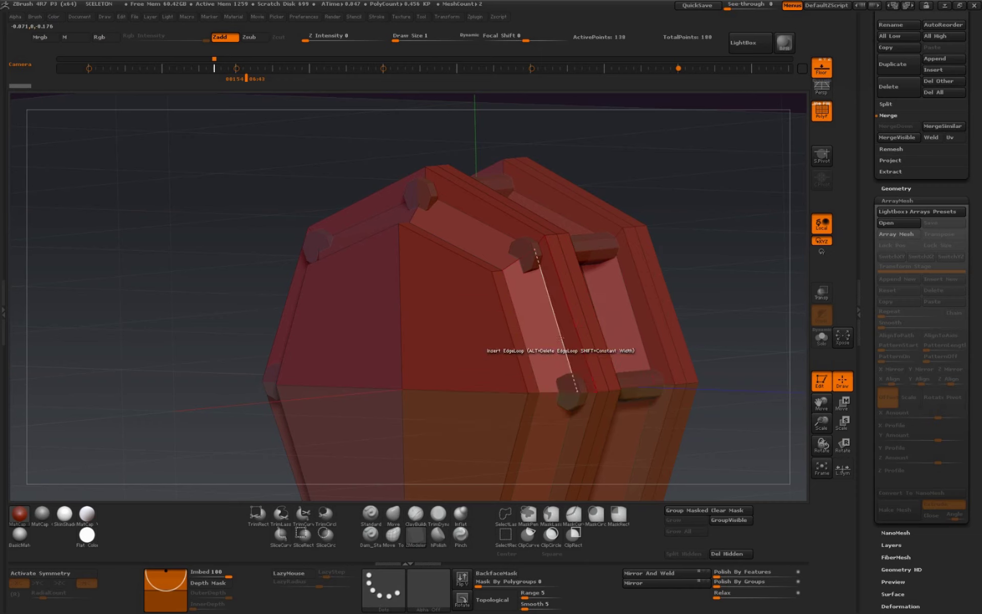
{"action": "left_click", "coordinate": [547, 393]}
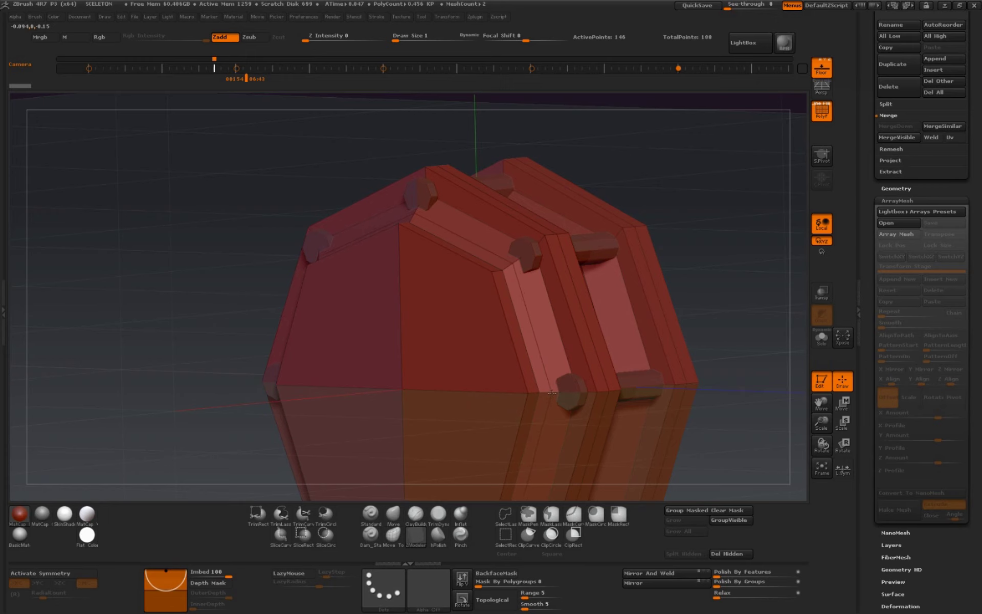
{"action": "left_click_drag", "start_coordinate": [515, 404], "coordinate": [723, 381], "text": "shift"}
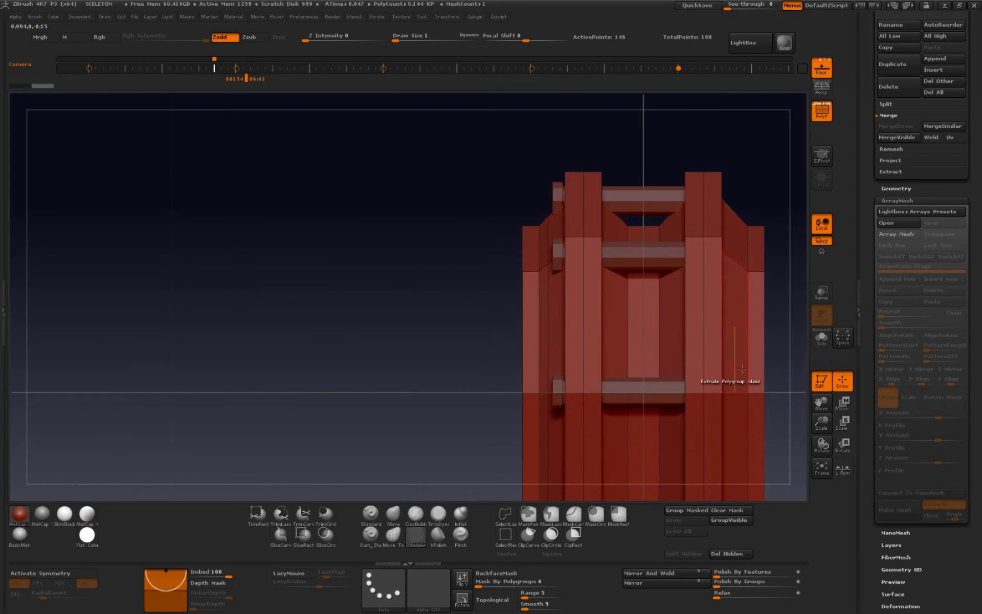
Try a rectangular mask and transpose move on the collar, then undo it
{"action": "key", "text": "f"}
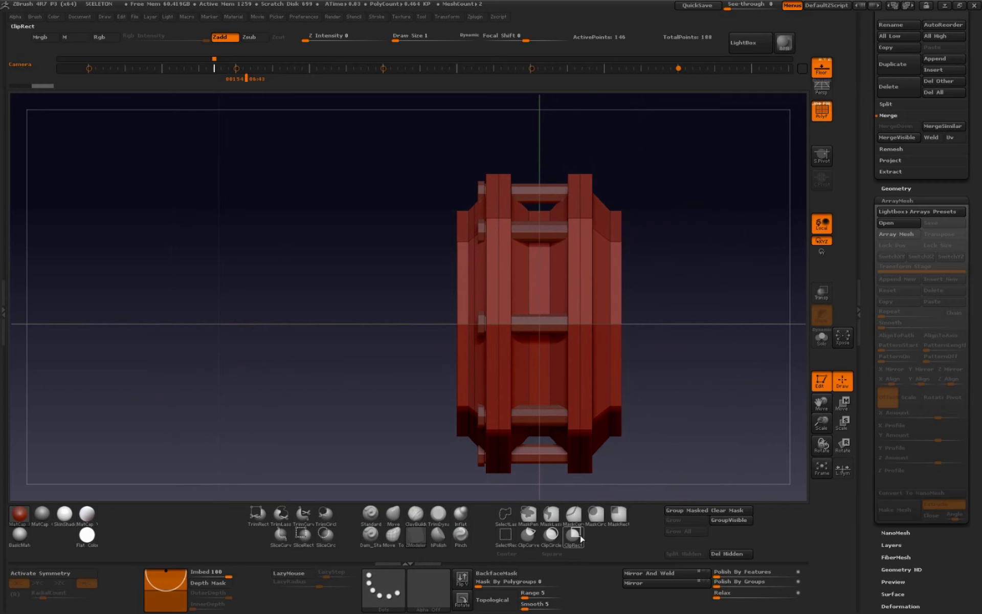
{"action": "left_click", "coordinate": [616, 515]}
{"action": "left_click", "coordinate": [646, 531]}
{"action": "mouse_move", "coordinate": [395, 248]}
{"action": "left_mouse_down", "text": "ctrl+shift"}
{"action": "mouse_move", "coordinate": [390, 157]}
{"action": "mouse_move", "coordinate": [397, 478]}
{"action": "mouse_move", "coordinate": [478, 476]}
{"action": "left_mouse_up", "text": "ctrl+shift"}
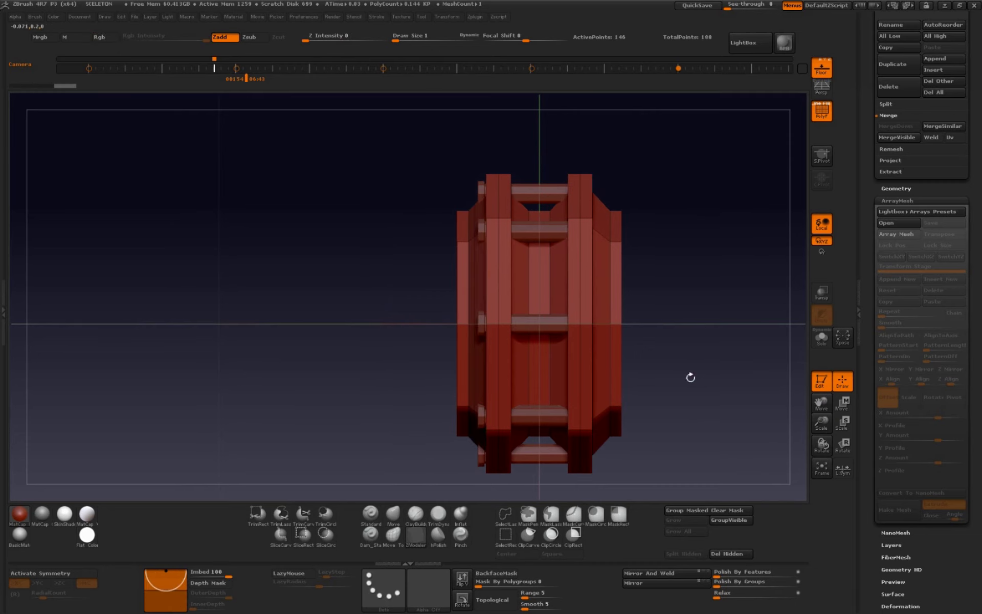
{"action": "left_click", "coordinate": [841, 403]}
{"action": "mouse_move", "coordinate": [530, 323]}
{"action": "left_mouse_down"}
{"action": "mouse_move", "coordinate": [688, 324]}
{"action": "mouse_move", "coordinate": [673, 410]}
{"action": "mouse_move", "coordinate": [706, 399]}
{"action": "left_mouse_up"}
{"action": "key", "text": "ctrl+z"}
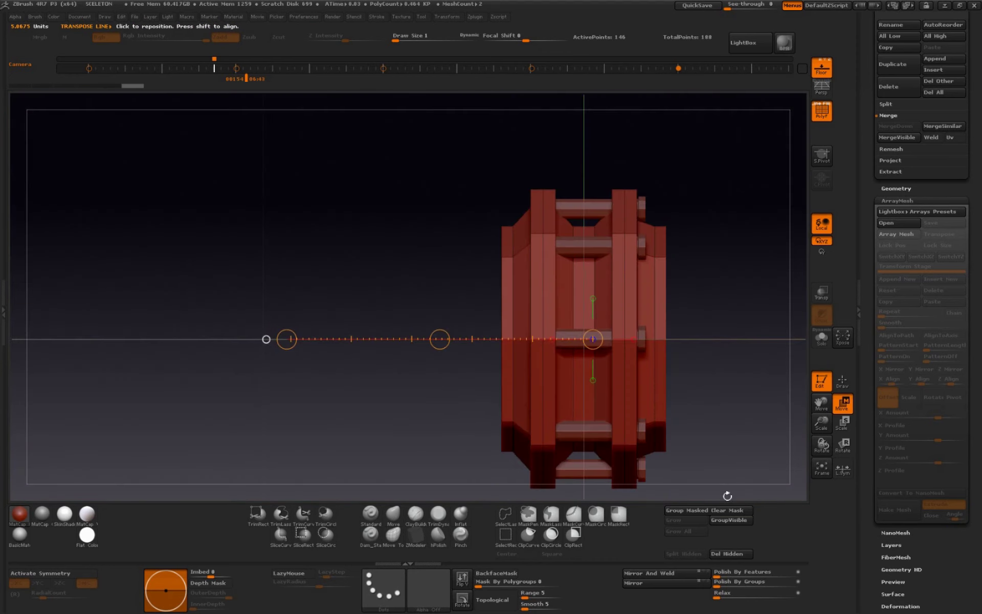
Try Flip and Mirror And Weld, undo, then enable Array Mesh on the collar
{"action": "left_click", "coordinate": [671, 587]}
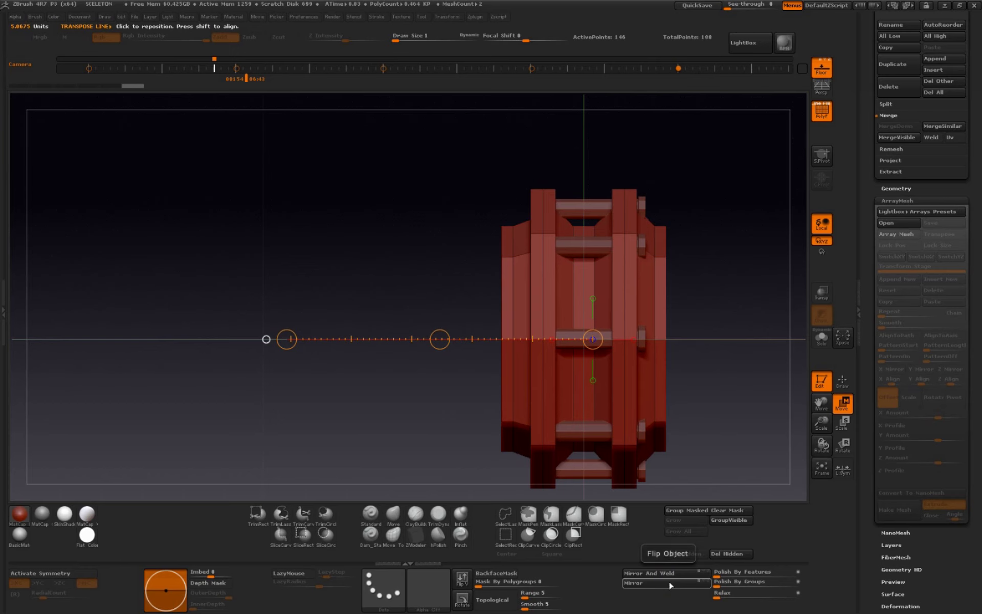
{"action": "left_click", "coordinate": [671, 573]}
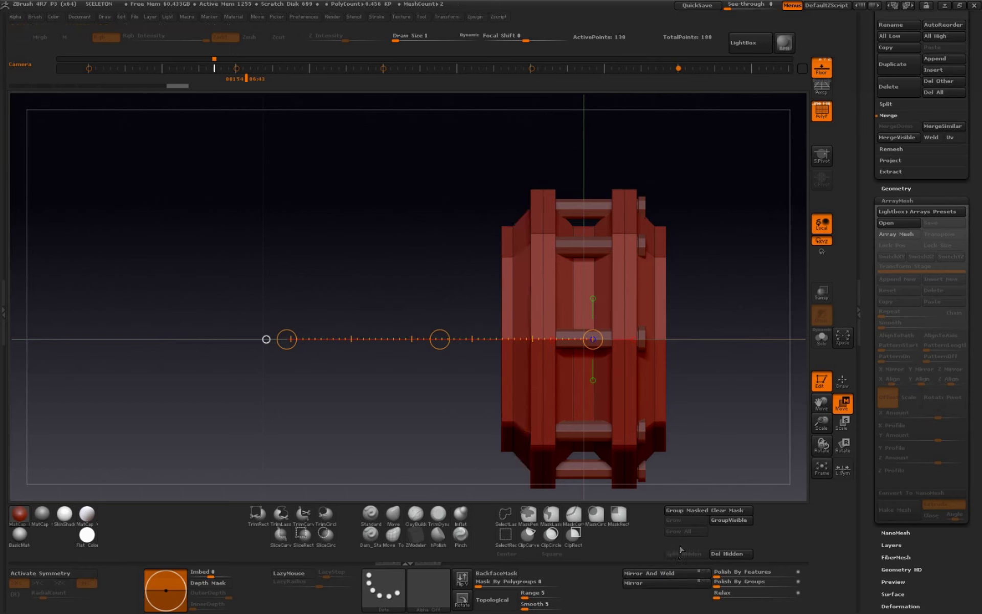
{"action": "key", "text": "ctrl+z"}
{"action": "key", "text": "ctrl+z"}
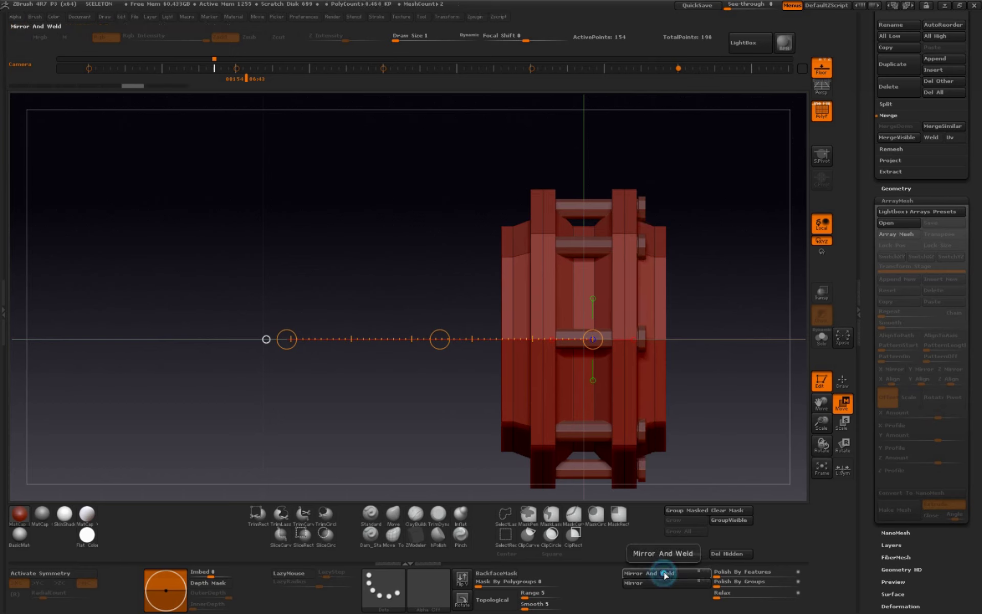
{"action": "left_click", "coordinate": [896, 233]}
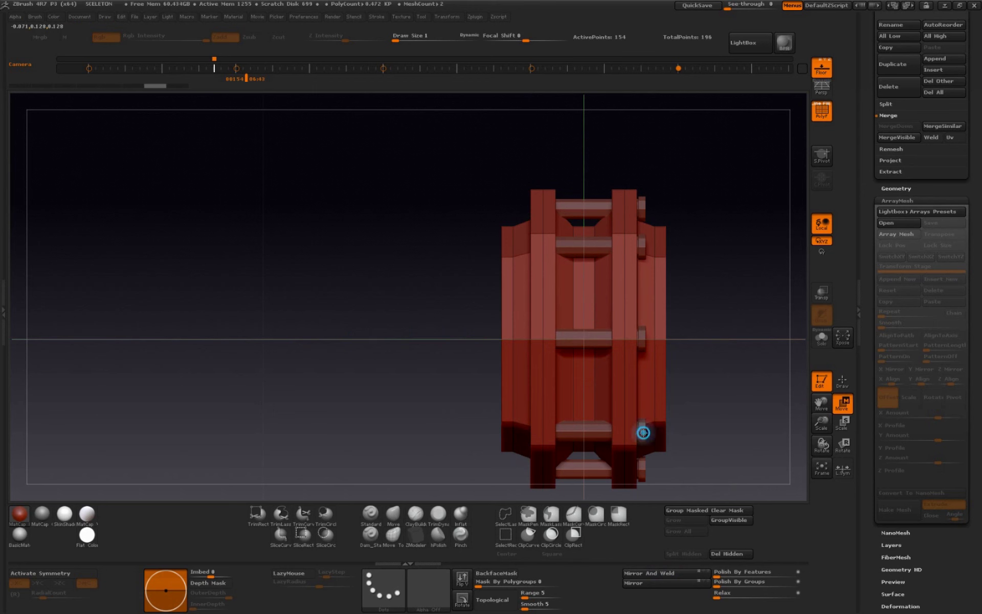
Mirror And Weld the collar array, bake it with Make Mesh, then load the antrieb backup tool
{"action": "left_click", "coordinate": [668, 572]}
{"action": "mouse_move", "coordinate": [821, 420]}
{"action": "left_mouse_down"}
{"action": "mouse_move", "coordinate": [821, 434]}
{"action": "mouse_move", "coordinate": [698, 446]}
{"action": "left_mouse_up"}
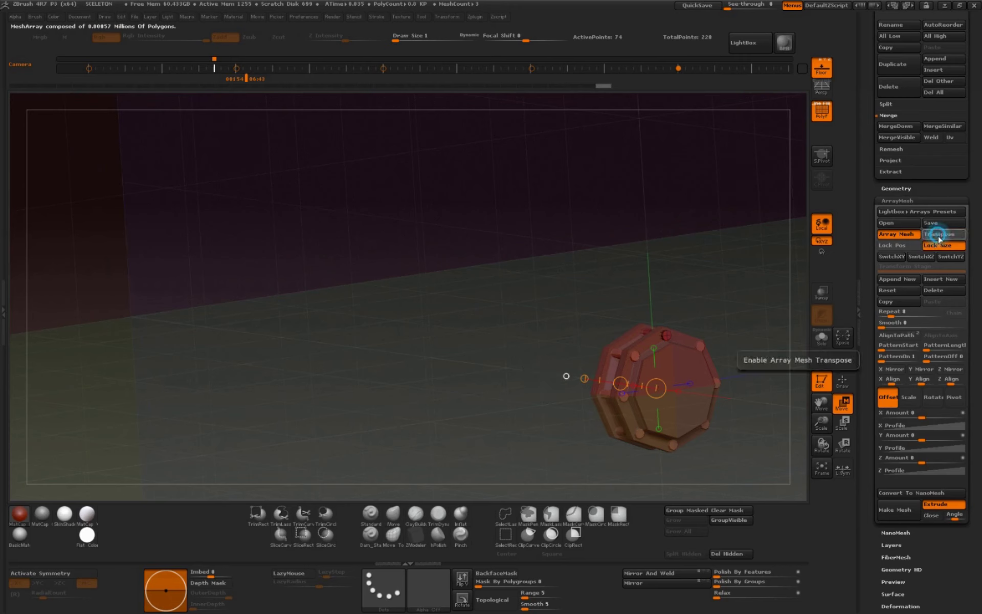
{"action": "left_click", "coordinate": [898, 510]}
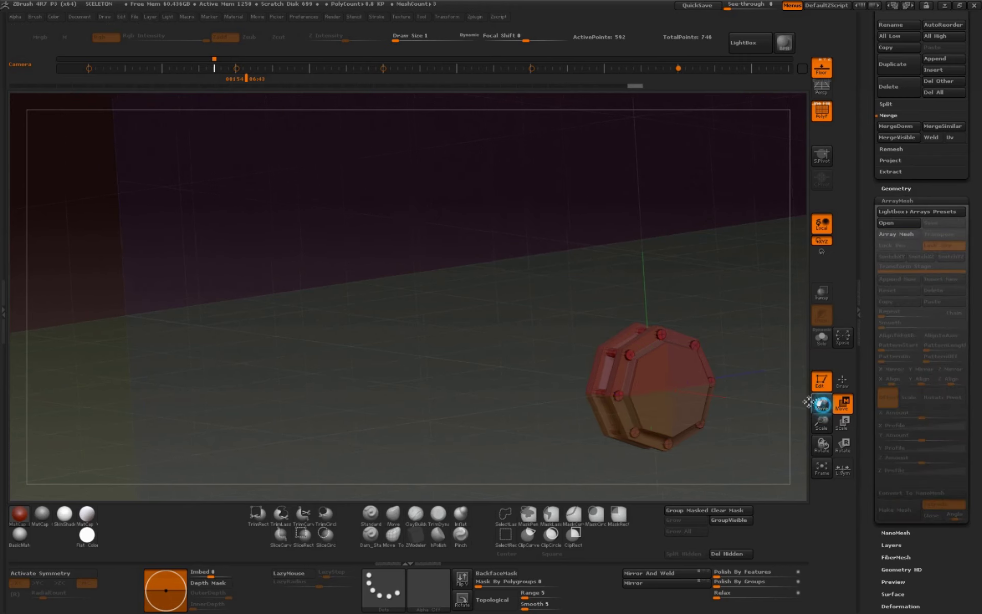
{"action": "mouse_move", "coordinate": [817, 408]}
{"action": "left_mouse_down"}
{"action": "mouse_move", "coordinate": [682, 400]}
{"action": "mouse_move", "coordinate": [605, 329]}
{"action": "mouse_move", "coordinate": [702, 399]}
{"action": "mouse_move", "coordinate": [666, 412]}
{"action": "left_mouse_up"}
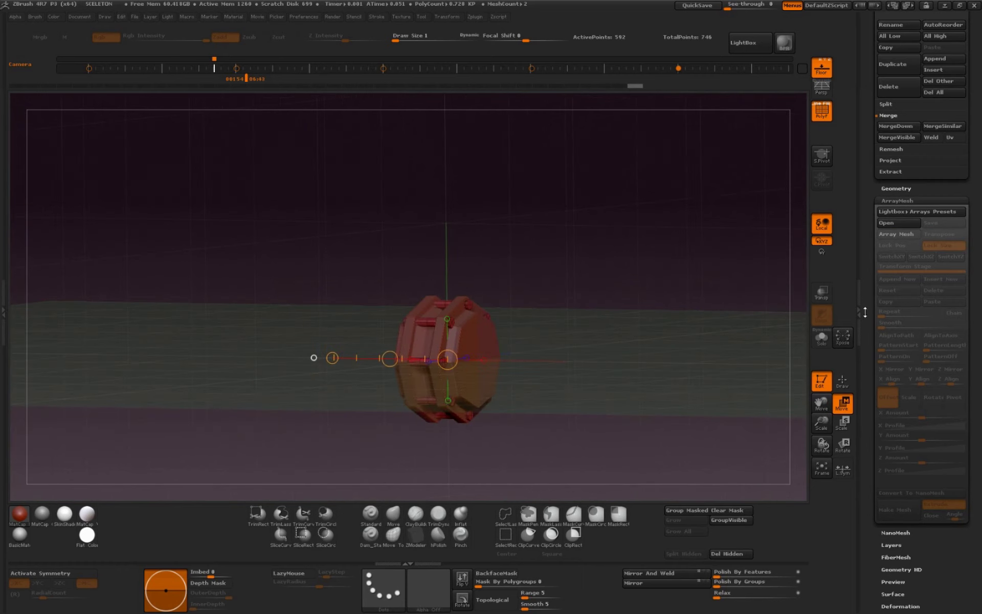
{"action": "left_click_drag", "start_coordinate": [863, 72], "coordinate": [863, 462]}
Show the full hot-rod vehicle with floor grid and polygroups off and perspective on
{"action": "left_click", "coordinate": [934, 117]}
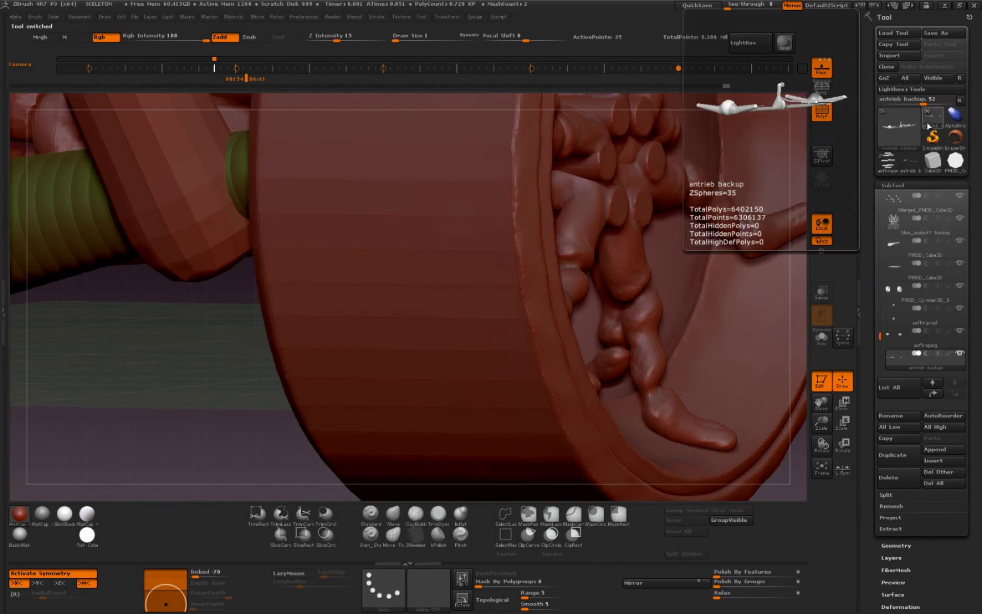
{"action": "left_click_drag", "start_coordinate": [822, 424], "coordinate": [801, 302]}
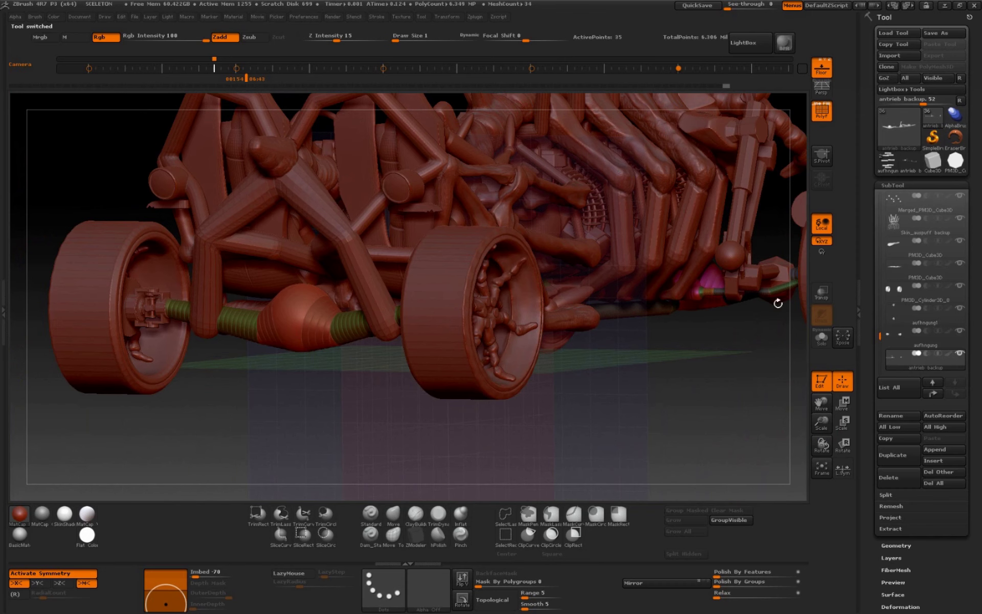
{"action": "left_click", "coordinate": [821, 68]}
{"action": "left_click", "coordinate": [821, 88]}
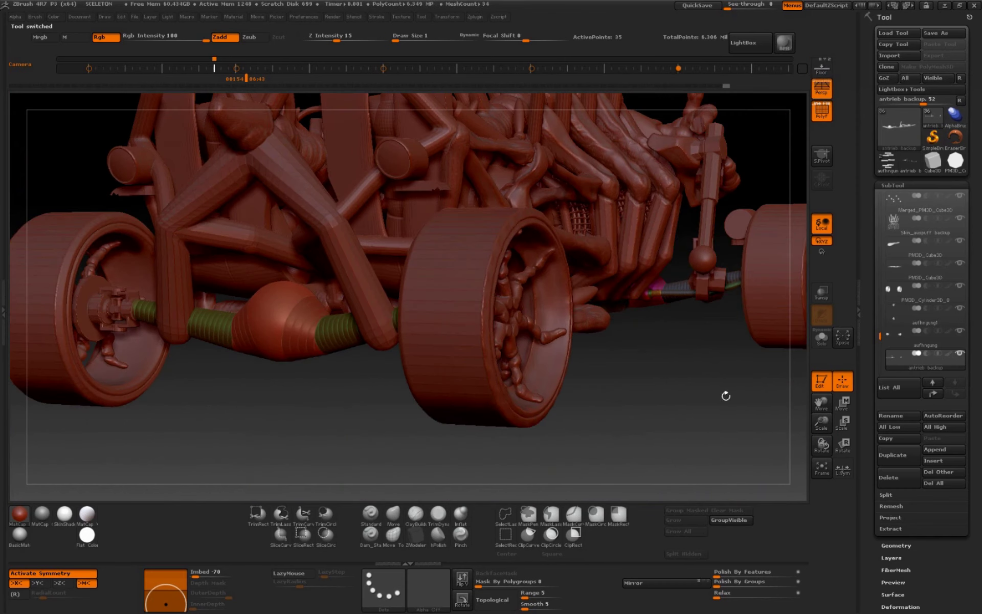
{"action": "left_click", "coordinate": [822, 115]}
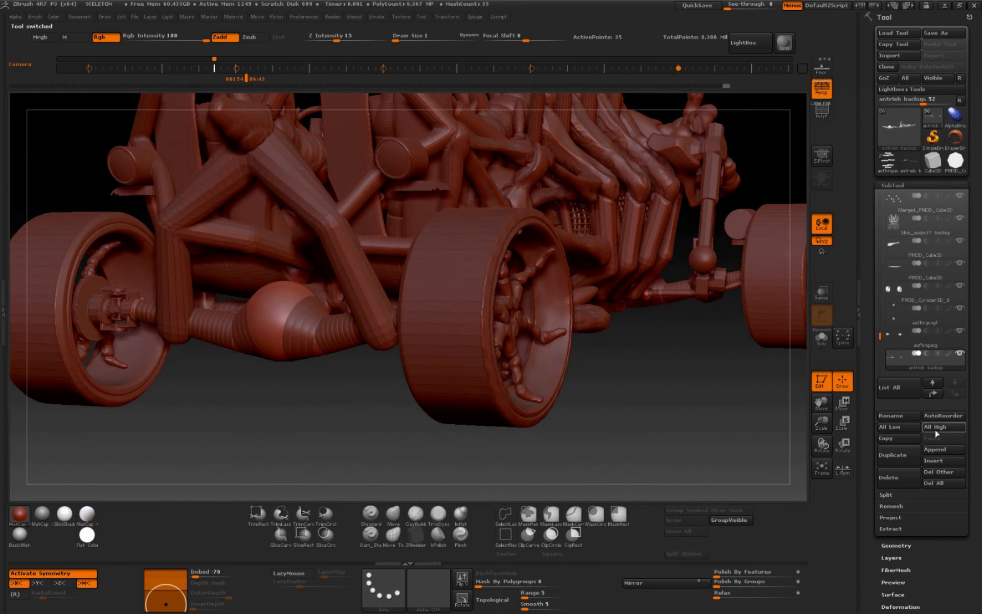
{"action": "left_click_drag", "start_coordinate": [881, 344], "coordinate": [880, 349]}
Merge the collar's two parts and append aufhngung1 to the vehicle as a new subtool
{"action": "left_click", "coordinate": [936, 449]}
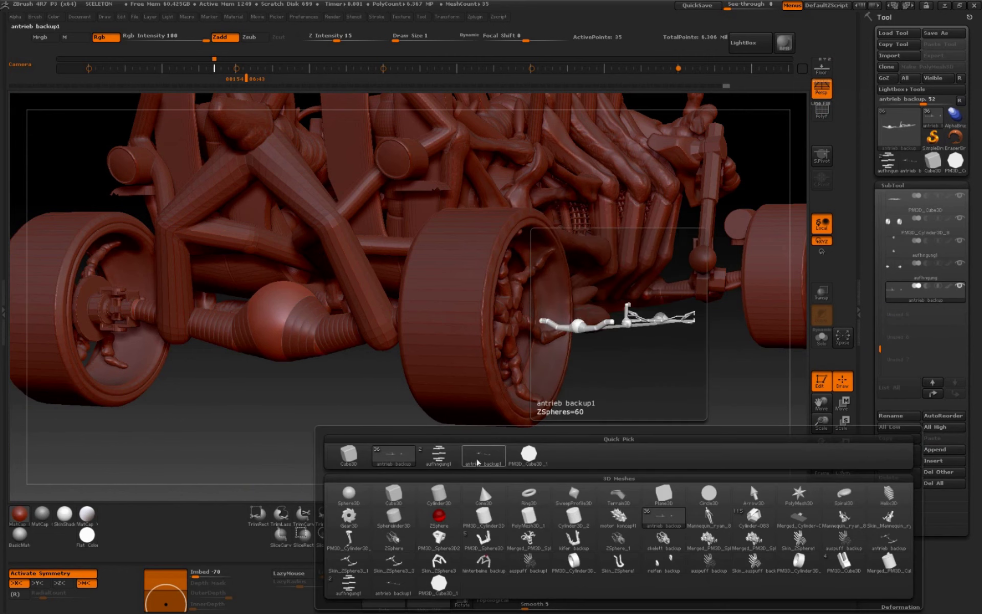
{"action": "left_click", "coordinate": [443, 459]}
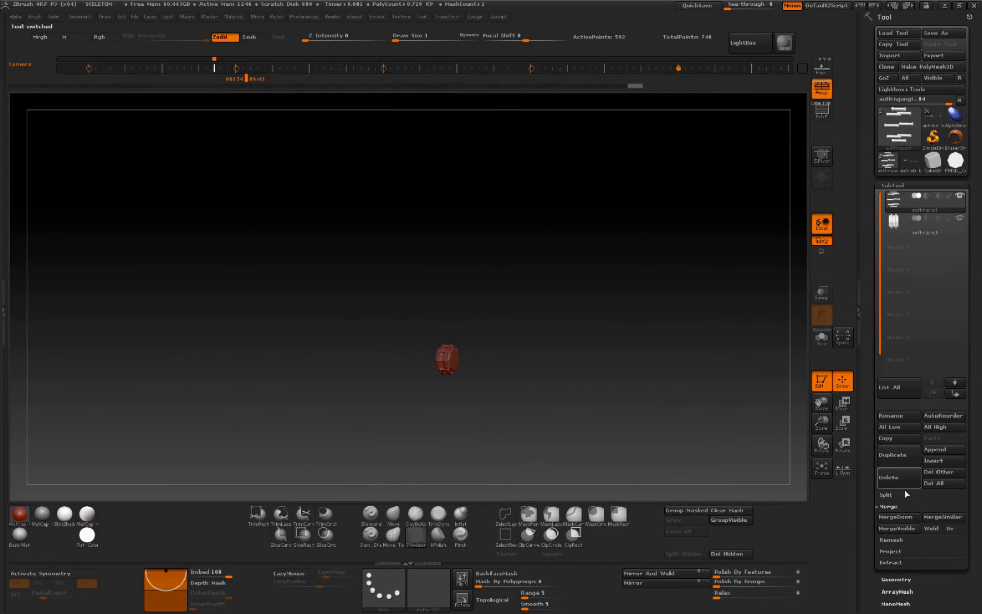
{"action": "left_click", "coordinate": [895, 518]}
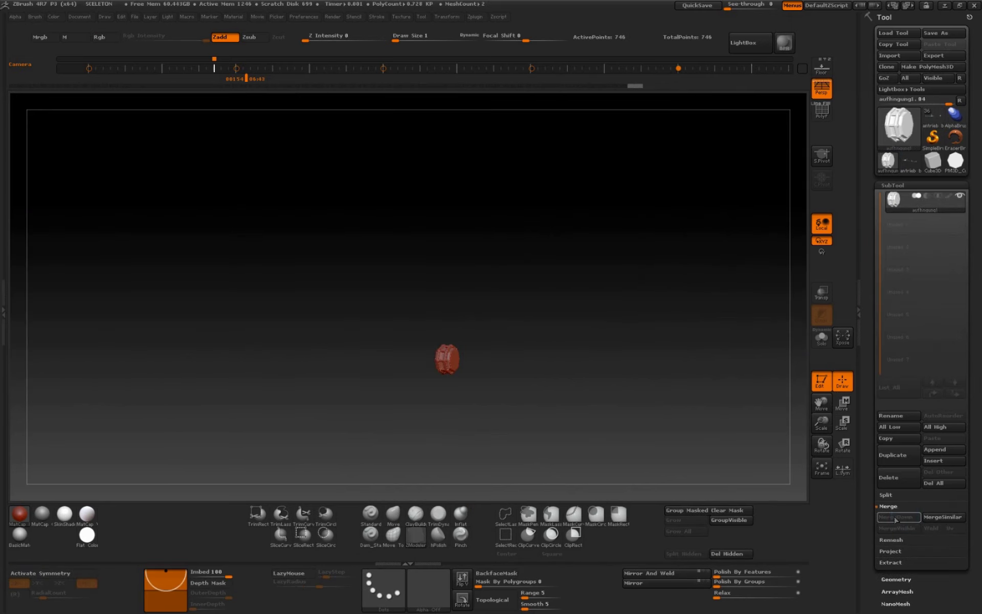
{"action": "left_click", "coordinate": [931, 121]}
{"action": "left_click", "coordinate": [936, 450]}
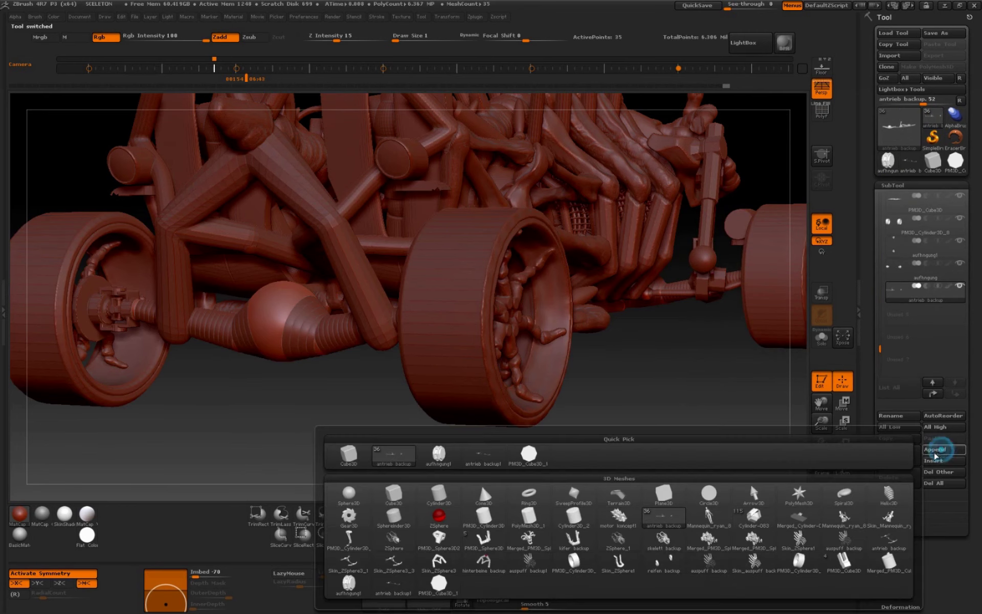
{"action": "left_click", "coordinate": [439, 454]}
Solo the axle pipe and make the new collar subtool visible beside it
{"action": "left_click_drag", "start_coordinate": [632, 415], "coordinate": [677, 415]}
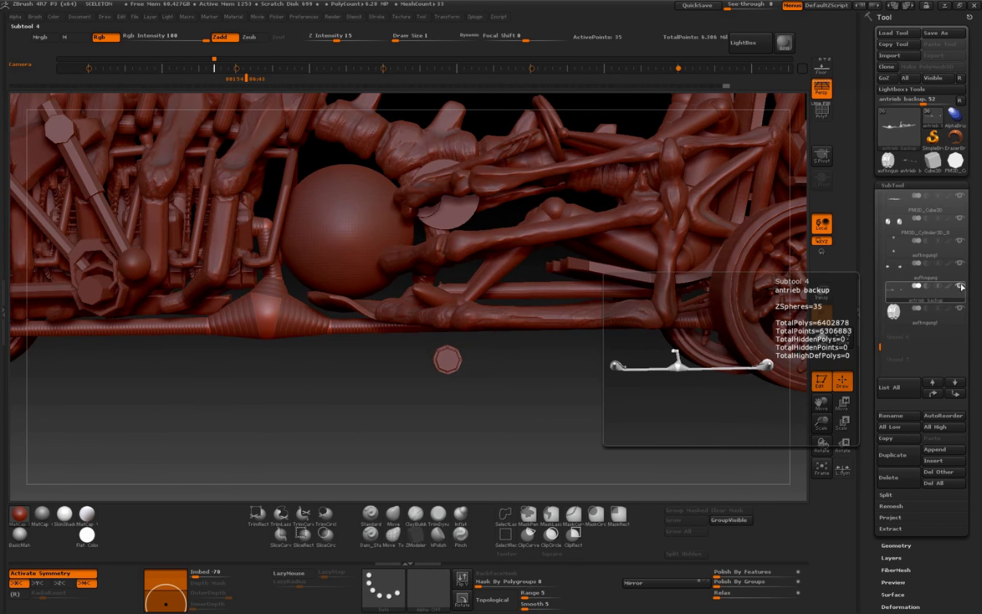
{"action": "left_click", "coordinate": [959, 263], "text": "shift"}
{"action": "left_click", "coordinate": [961, 243]}
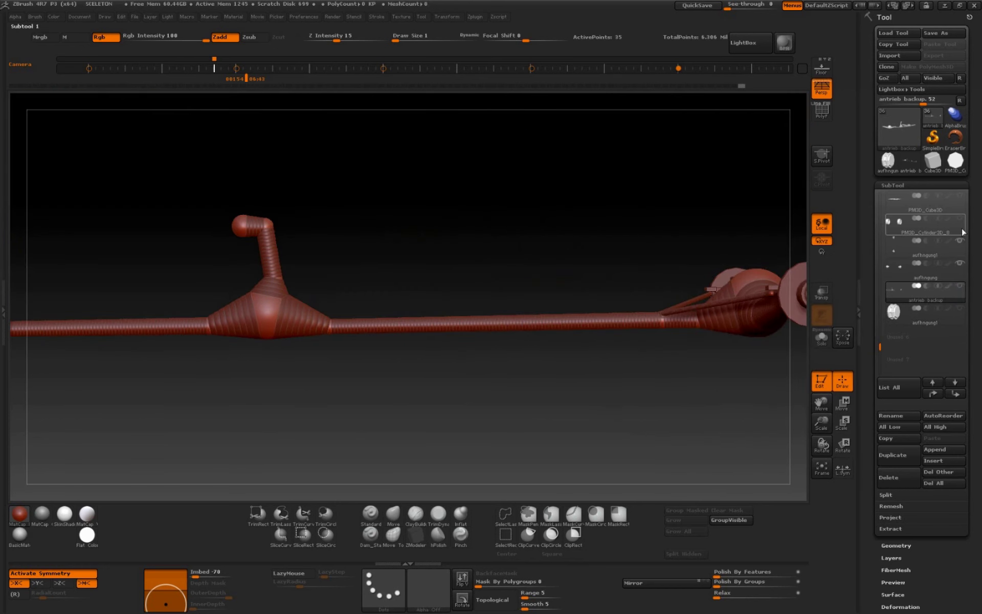
{"action": "left_click", "coordinate": [963, 313]}
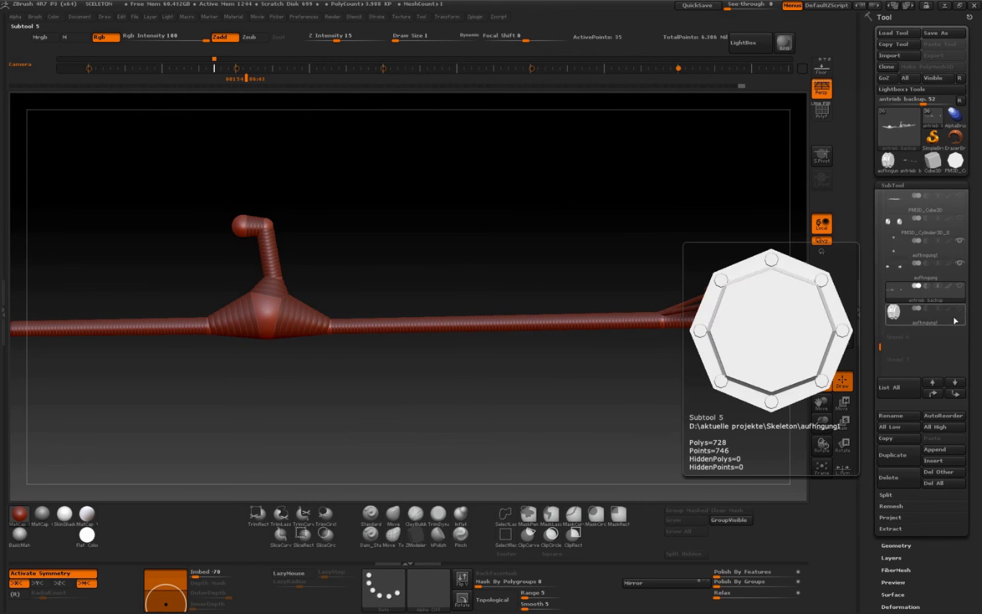
{"action": "left_click", "coordinate": [952, 321]}
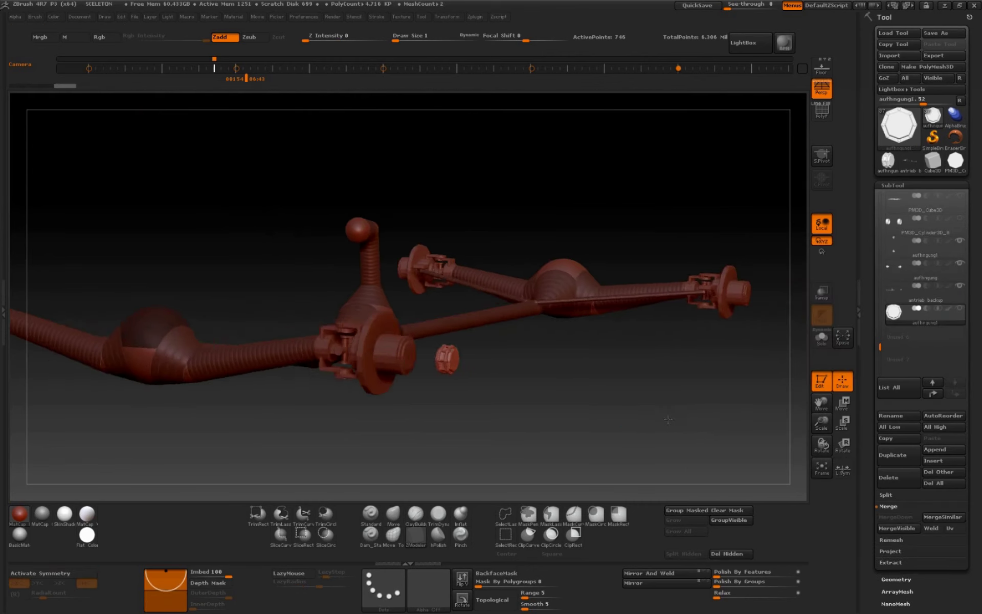
Switch to Move with perspective off and frame the collar near the left disc end
{"action": "key", "text": "w"}
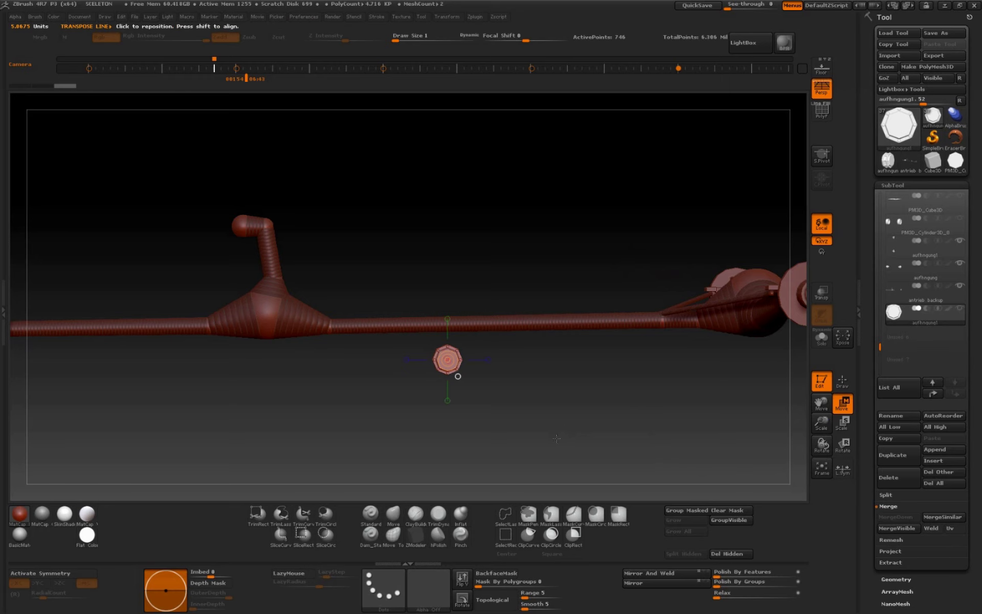
{"action": "left_click", "coordinate": [822, 90]}
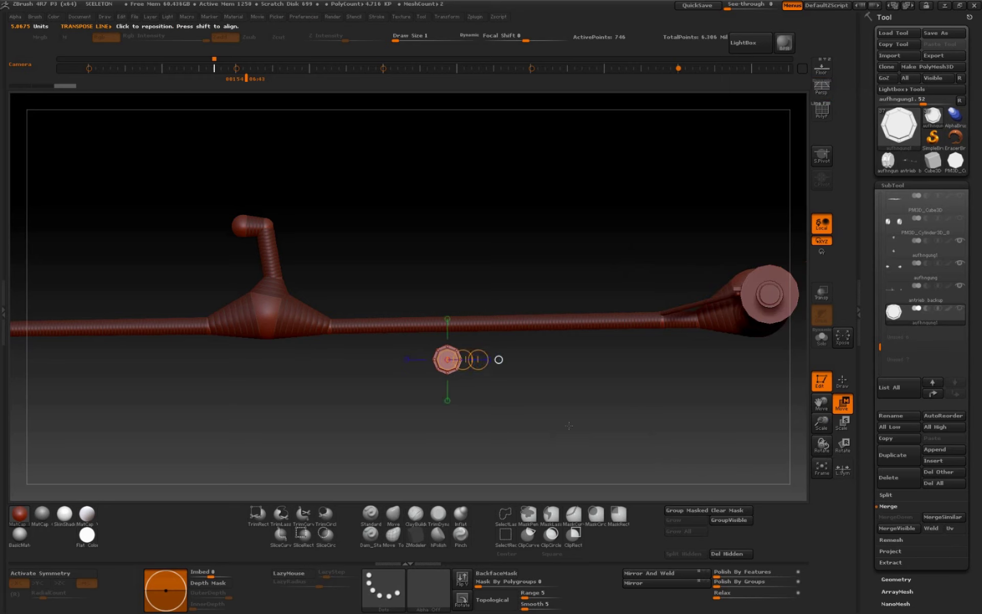
{"action": "left_click_drag", "start_coordinate": [831, 432], "coordinate": [879, 427]}
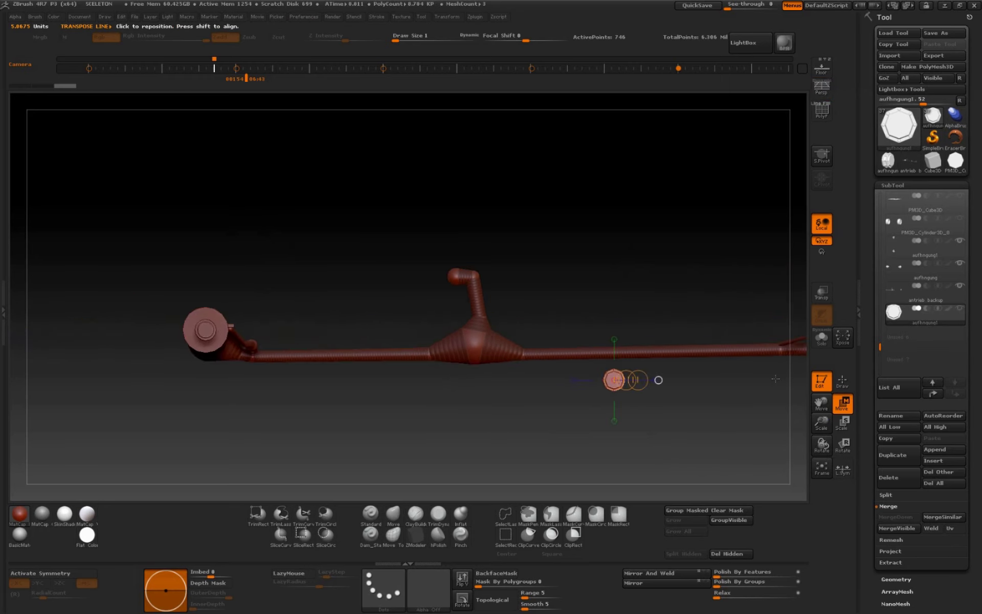
{"action": "left_click", "coordinate": [363, 398]}
{"action": "left_click_drag", "start_coordinate": [613, 379], "coordinate": [658, 380]}
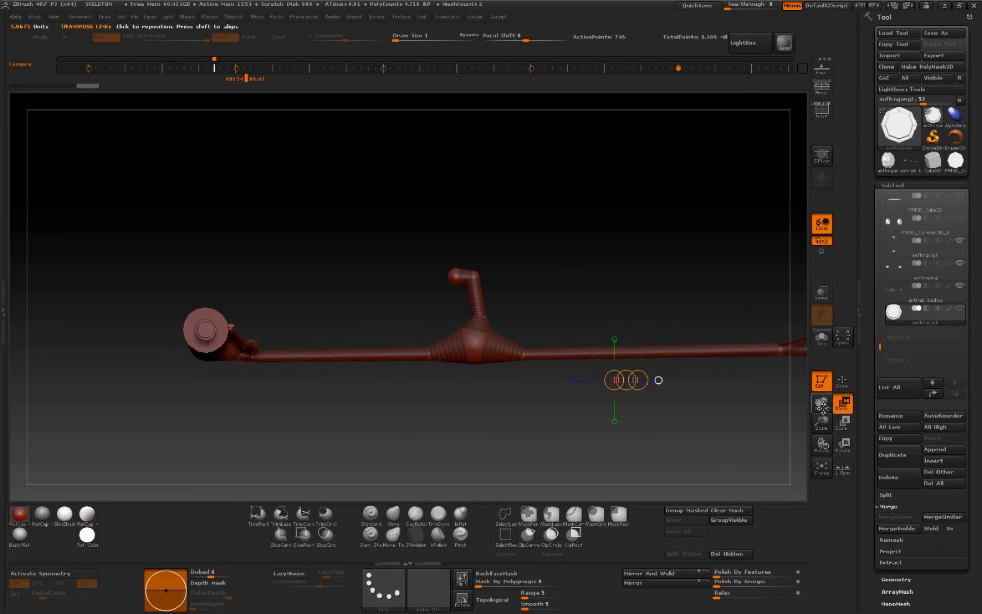
{"action": "mouse_move", "coordinate": [823, 408]}
{"action": "left_mouse_down"}
{"action": "mouse_move", "coordinate": [928, 409]}
{"action": "mouse_move", "coordinate": [921, 424]}
{"action": "left_mouse_up"}
{"action": "left_click_drag", "start_coordinate": [821, 423], "coordinate": [824, 296]}
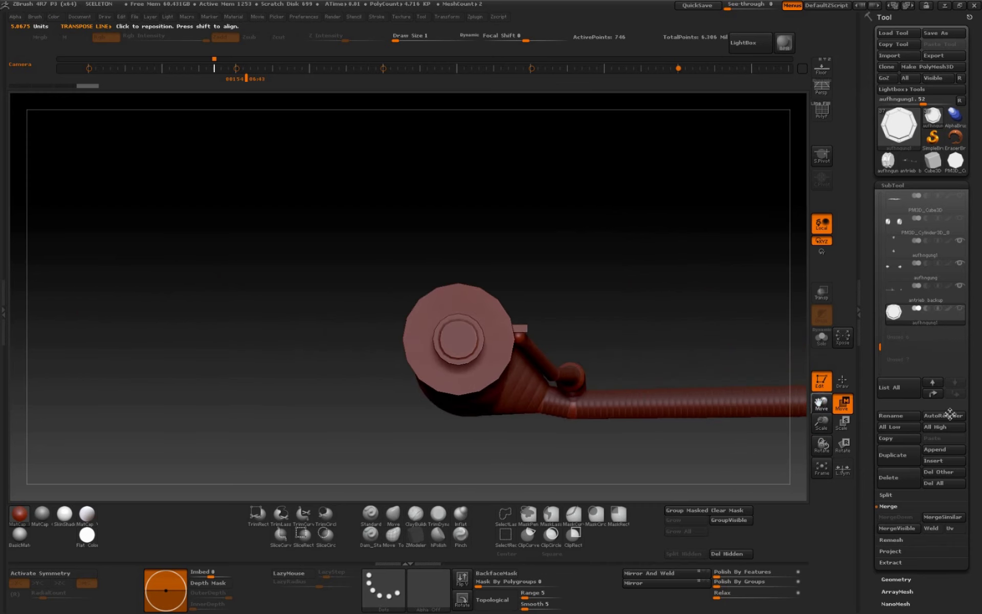
With Transp/Ghost on, align the collar to the hub's centre ring using a transpose line
{"action": "left_click", "coordinate": [822, 293]}
{"action": "mouse_move", "coordinate": [472, 342]}
{"action": "left_mouse_down"}
{"action": "mouse_move", "coordinate": [678, 327]}
{"action": "mouse_move", "coordinate": [672, 333]}
{"action": "left_mouse_up"}
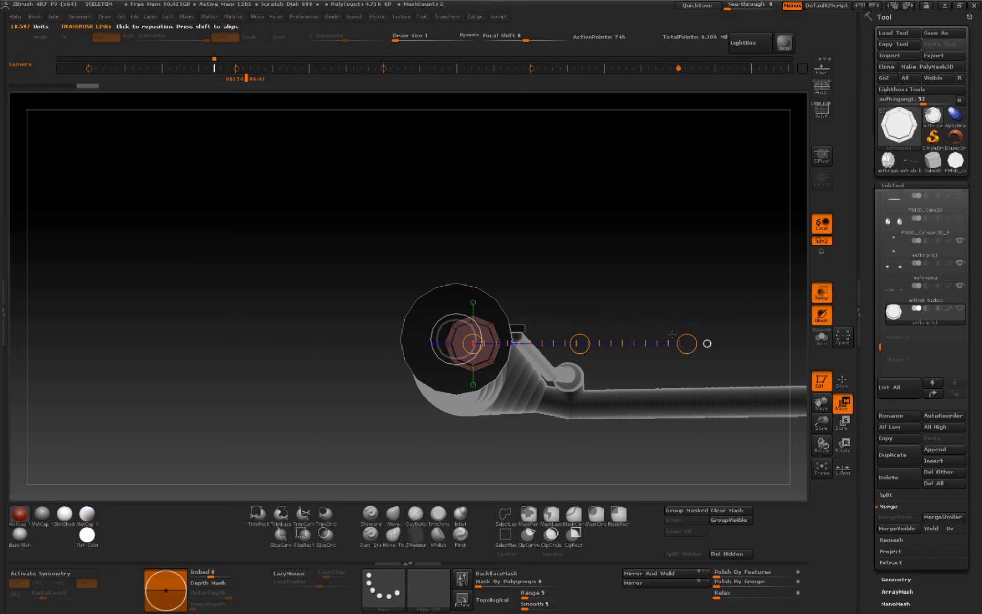
{"action": "left_click", "coordinate": [822, 466]}
{"action": "mouse_move", "coordinate": [822, 424]}
{"action": "left_mouse_down"}
{"action": "mouse_move", "coordinate": [821, 405]}
{"action": "mouse_move", "coordinate": [822, 445]}
{"action": "left_mouse_up"}
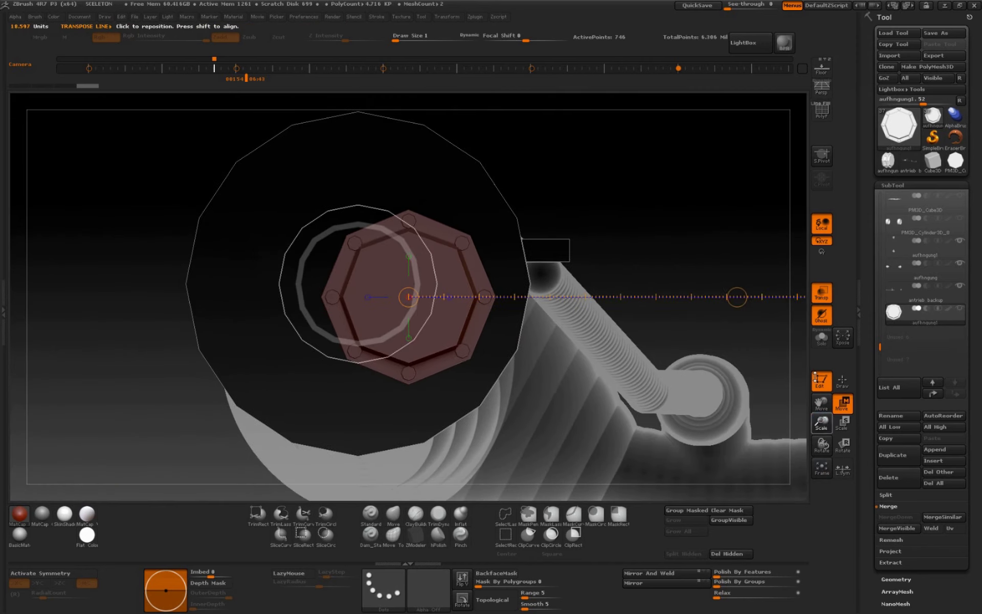
{"action": "left_click", "coordinate": [737, 293]}
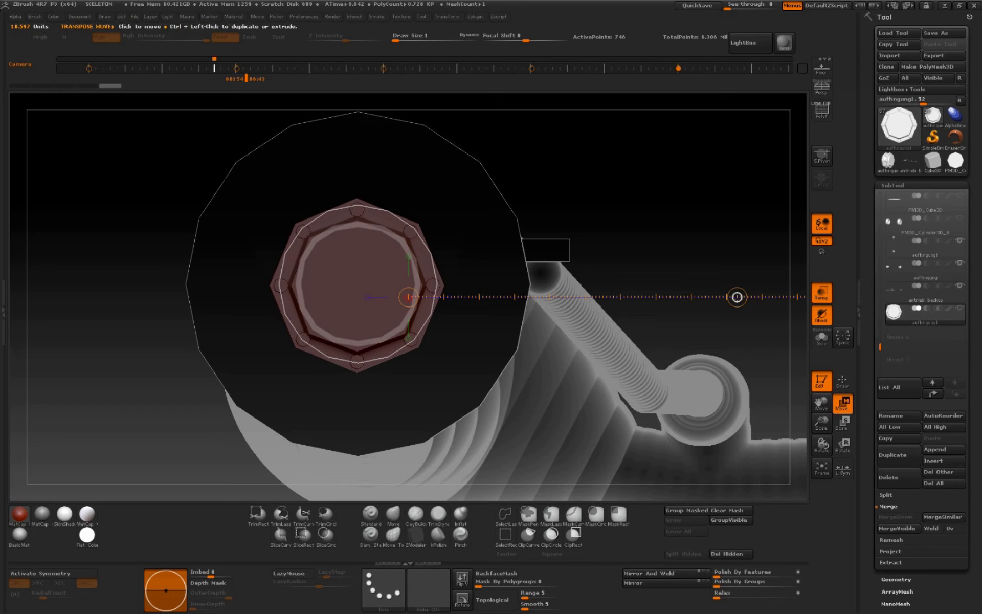
{"action": "mouse_move", "coordinate": [736, 296]}
{"action": "left_mouse_down"}
{"action": "mouse_move", "coordinate": [668, 339]}
{"action": "mouse_move", "coordinate": [706, 275]}
{"action": "mouse_move", "coordinate": [706, 342]}
{"action": "left_mouse_up"}
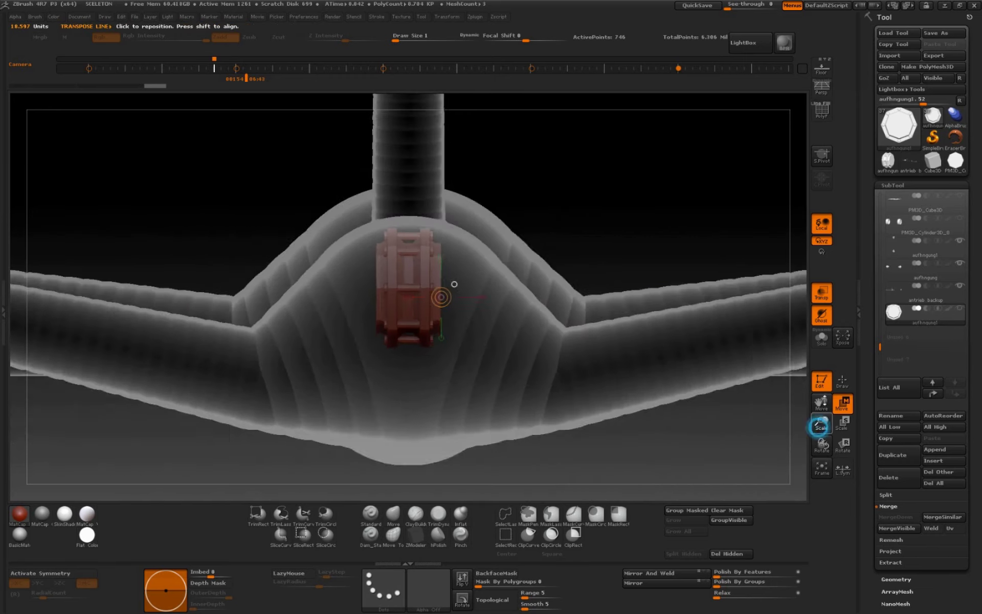
Slide the collar along the axle to the right tube end beside the hub
{"action": "left_click_drag", "start_coordinate": [821, 423], "coordinate": [734, 422]}
{"action": "left_click_drag", "start_coordinate": [821, 404], "coordinate": [861, 421]}
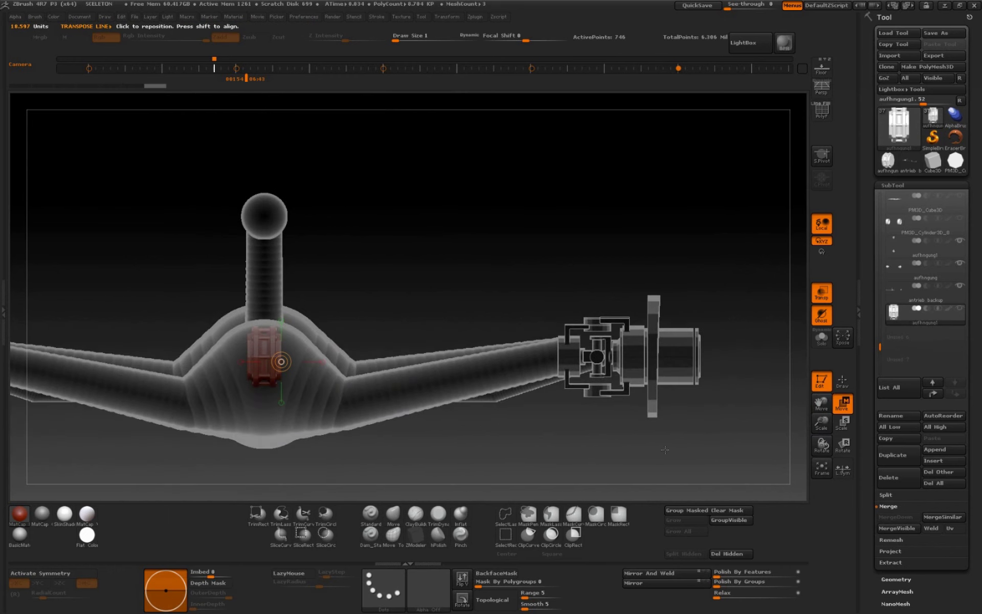
{"action": "left_click_drag", "start_coordinate": [263, 358], "coordinate": [548, 353]}
{"action": "mouse_move", "coordinate": [405, 355]}
{"action": "left_mouse_down"}
{"action": "mouse_move", "coordinate": [668, 358]}
{"action": "mouse_move", "coordinate": [675, 373]}
{"action": "left_mouse_up"}
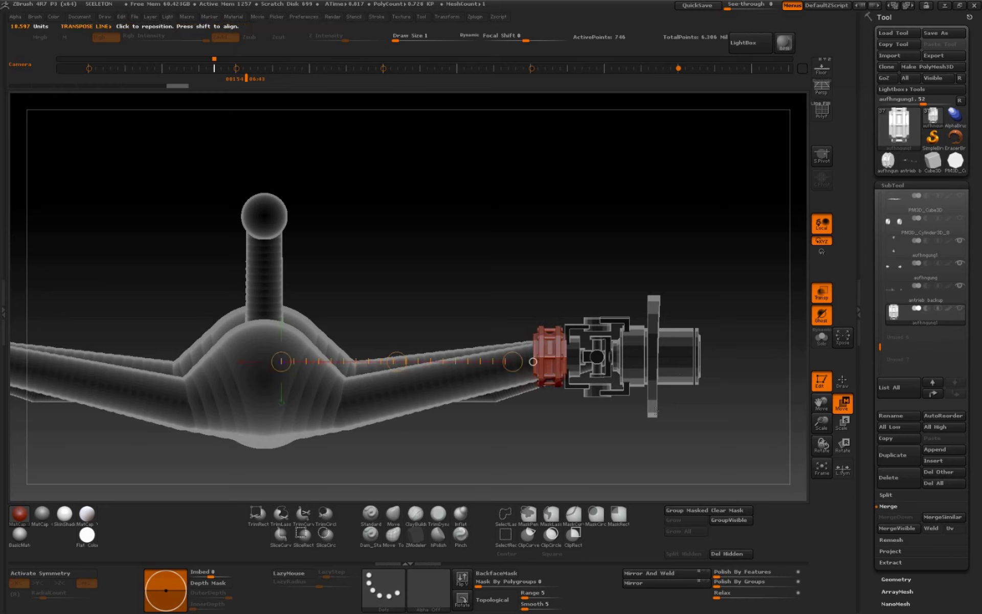
{"action": "mouse_move", "coordinate": [821, 424]}
{"action": "left_mouse_down"}
{"action": "mouse_move", "coordinate": [818, 412]}
{"action": "mouse_move", "coordinate": [897, 404]}
{"action": "left_mouse_up"}
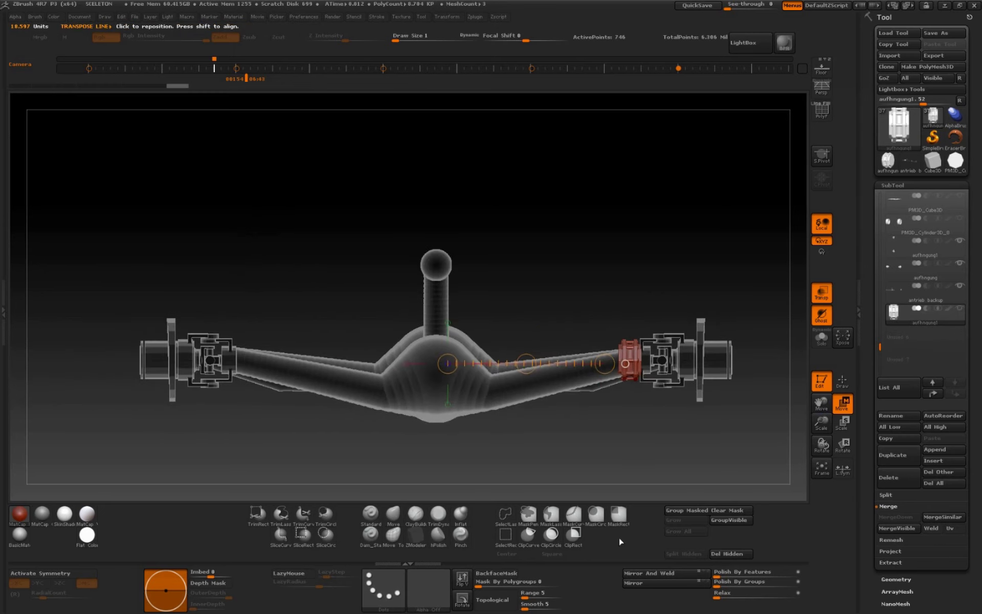
Mirror the collar onto the left tube end and add another copy of it
{"action": "left_click", "coordinate": [652, 584]}
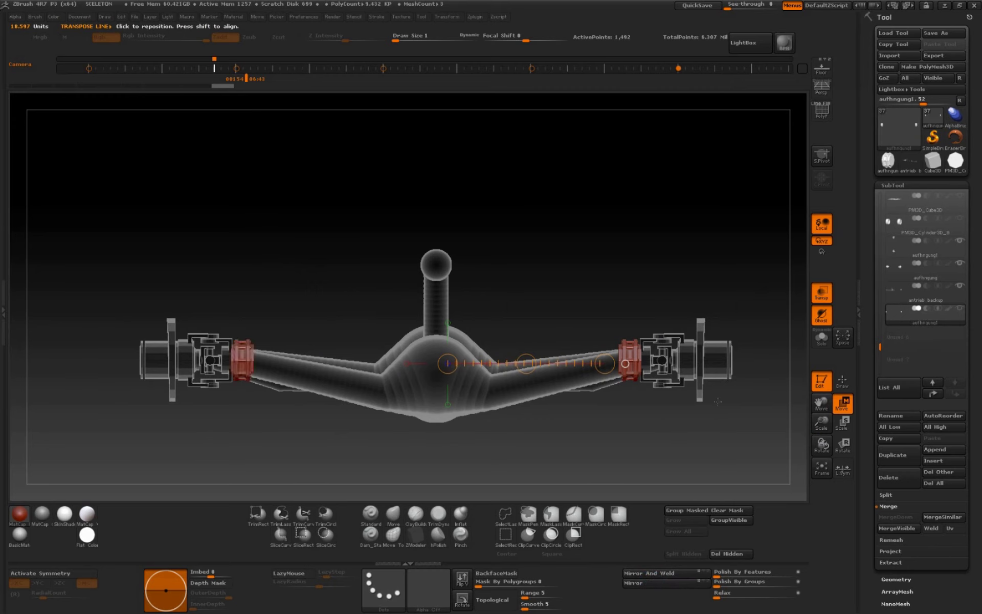
{"action": "mouse_move", "coordinate": [663, 432]}
{"action": "left_mouse_down"}
{"action": "mouse_move", "coordinate": [822, 422]}
{"action": "mouse_move", "coordinate": [677, 399]}
{"action": "mouse_move", "coordinate": [794, 470]}
{"action": "left_mouse_up"}
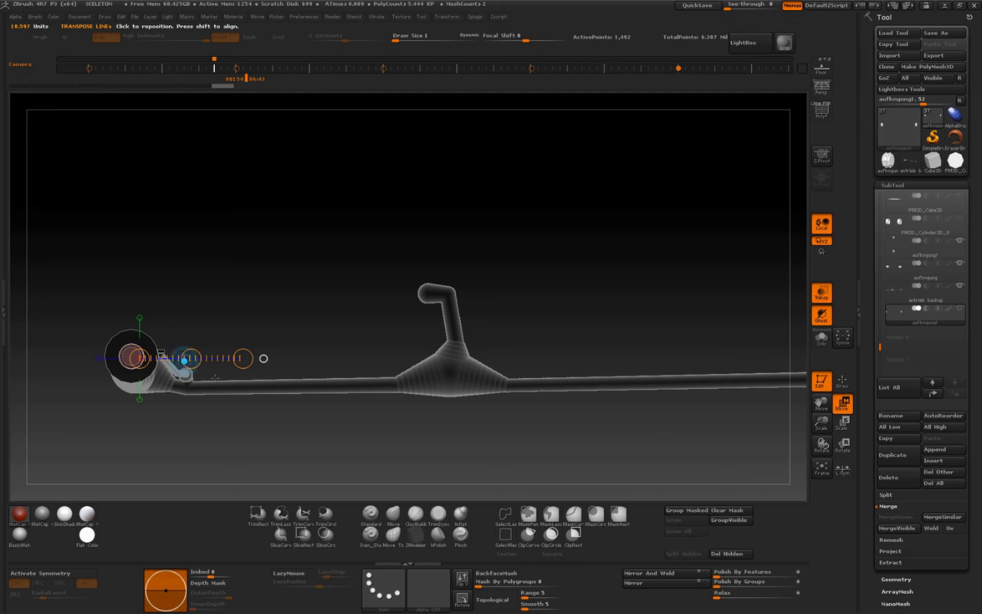
{"action": "left_click", "coordinate": [246, 352], "text": "ctrl+shift"}
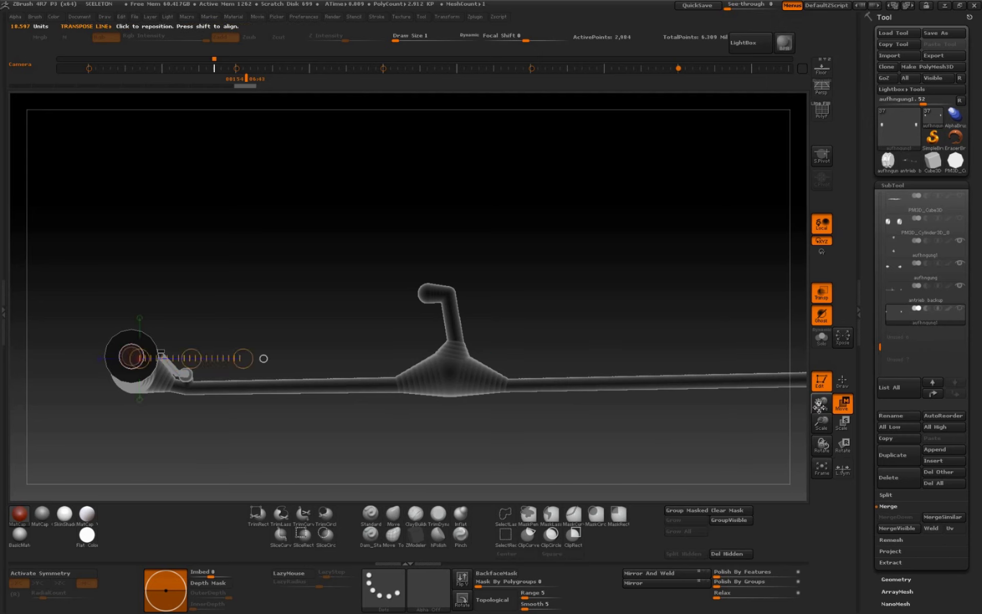
{"action": "mouse_move", "coordinate": [742, 425]}
{"action": "left_mouse_down"}
{"action": "mouse_move", "coordinate": [581, 416]}
{"action": "mouse_move", "coordinate": [594, 416]}
{"action": "left_mouse_up"}
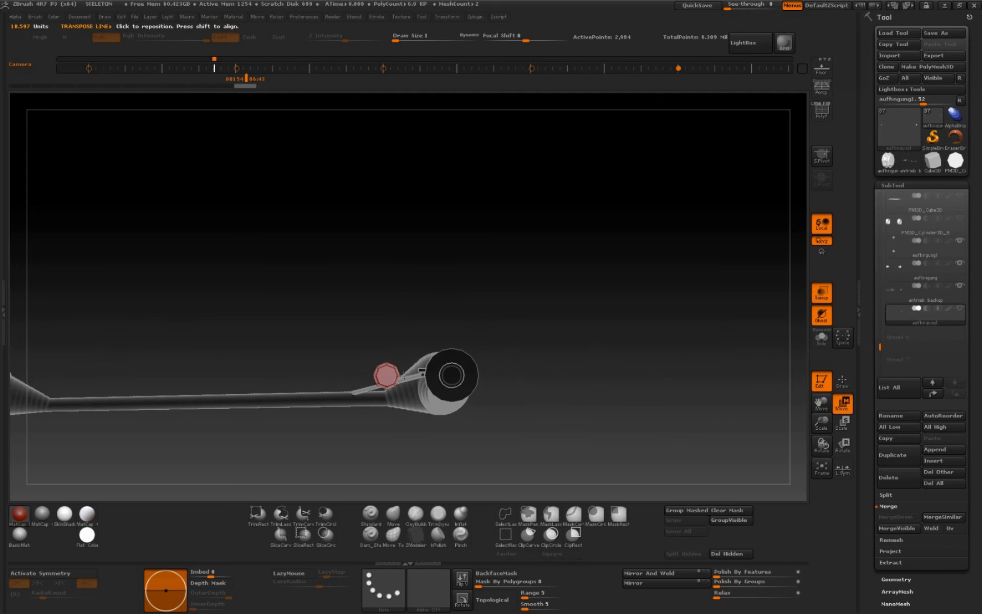
Slide the collar copy along the tube until it sits against the hub
{"action": "left_click_drag", "start_coordinate": [403, 376], "coordinate": [658, 375]}
{"action": "mouse_move", "coordinate": [511, 375]}
{"action": "left_mouse_down"}
{"action": "mouse_move", "coordinate": [555, 375]}
{"action": "mouse_move", "coordinate": [588, 282]}
{"action": "left_mouse_up"}
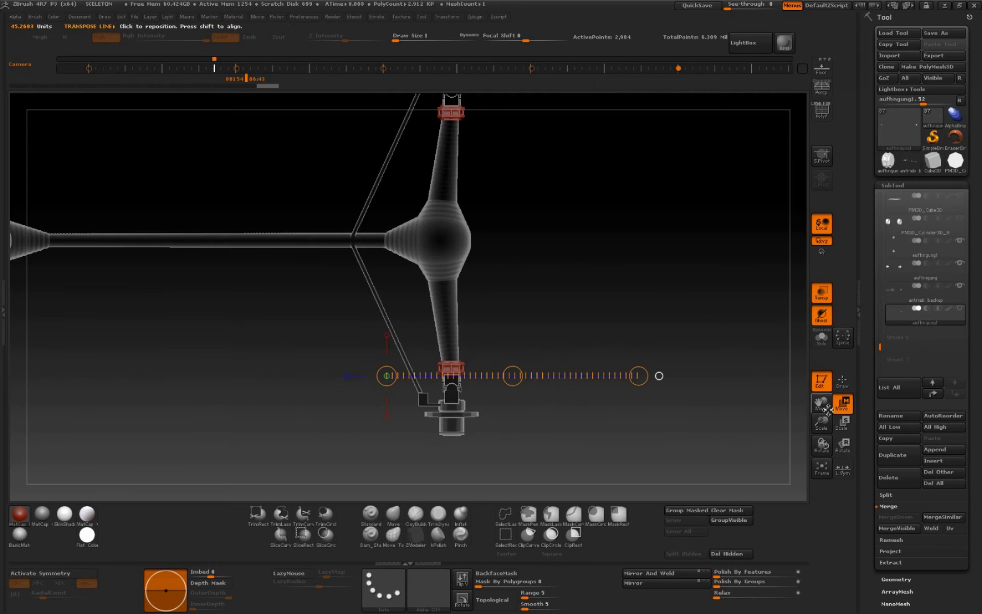
{"action": "left_click_drag", "start_coordinate": [821, 423], "coordinate": [832, 511]}
{"action": "left_click_drag", "start_coordinate": [821, 403], "coordinate": [725, 408]}
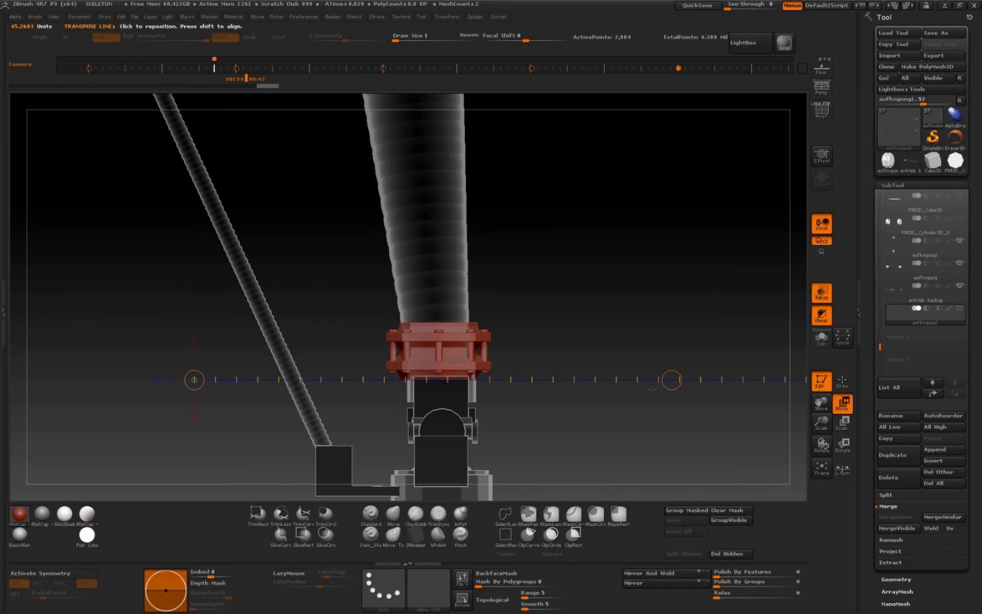
{"action": "left_click_drag", "start_coordinate": [669, 377], "coordinate": [674, 380]}
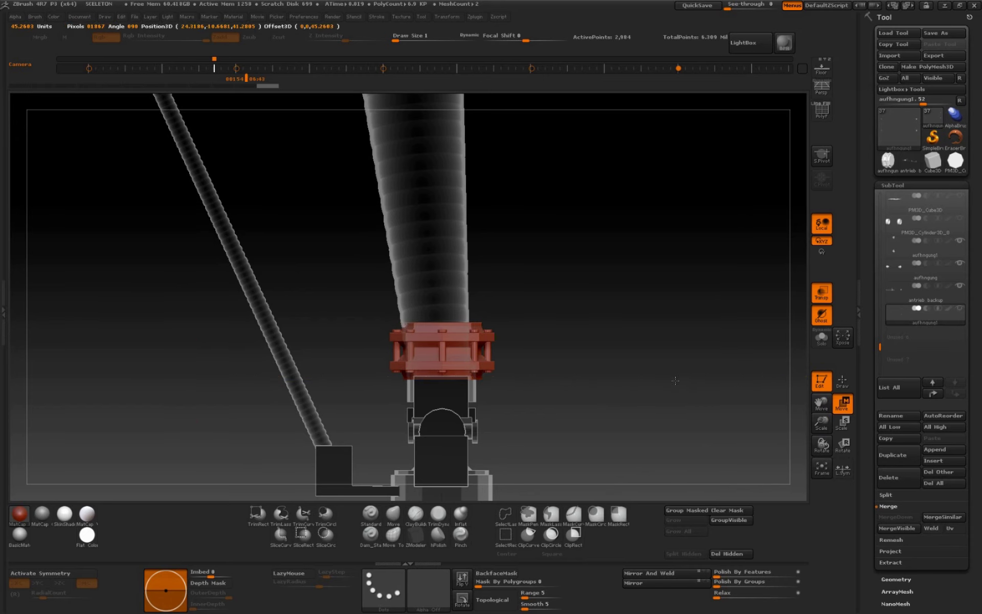
{"action": "left_click_drag", "start_coordinate": [821, 423], "coordinate": [809, 341]}
{"action": "left_click_drag", "start_coordinate": [821, 402], "coordinate": [821, 404]}
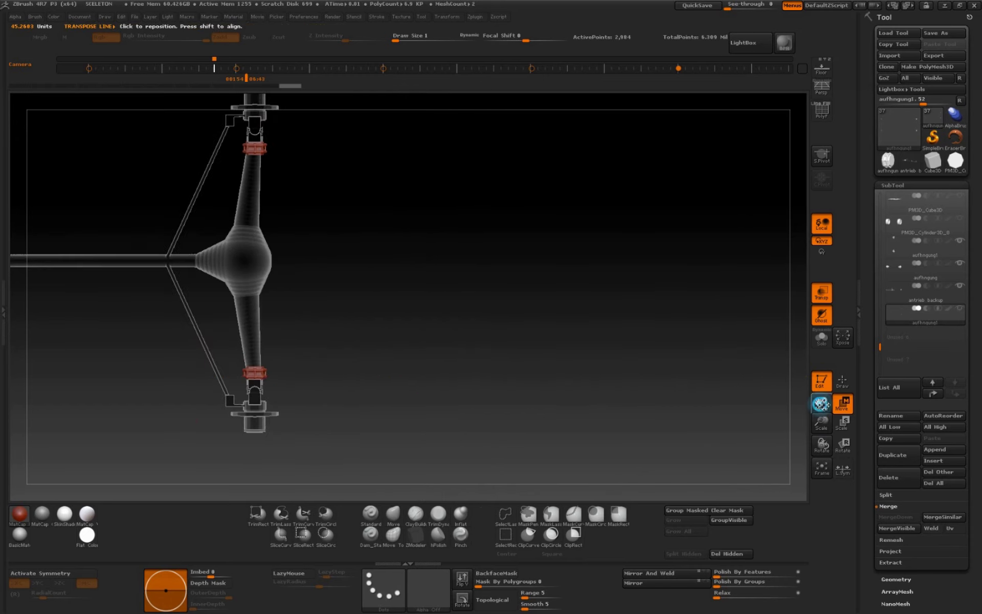
{"action": "mouse_move", "coordinate": [580, 378]}
{"action": "left_mouse_down"}
{"action": "mouse_move", "coordinate": [629, 416]}
{"action": "mouse_move", "coordinate": [631, 344]}
{"action": "left_mouse_up"}
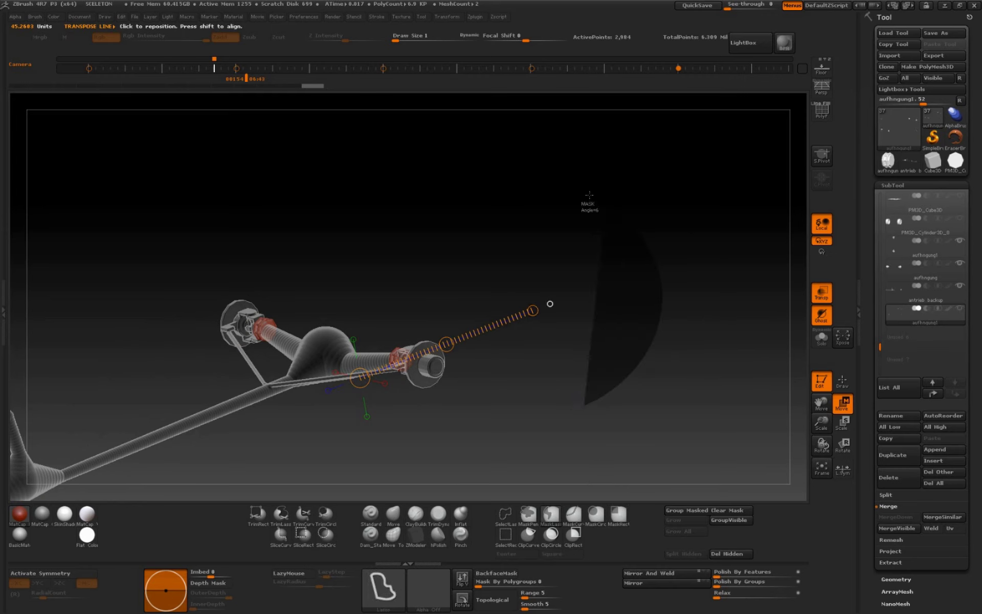
{"action": "left_click_drag", "start_coordinate": [592, 383], "coordinate": [567, 405], "text": "shift"}
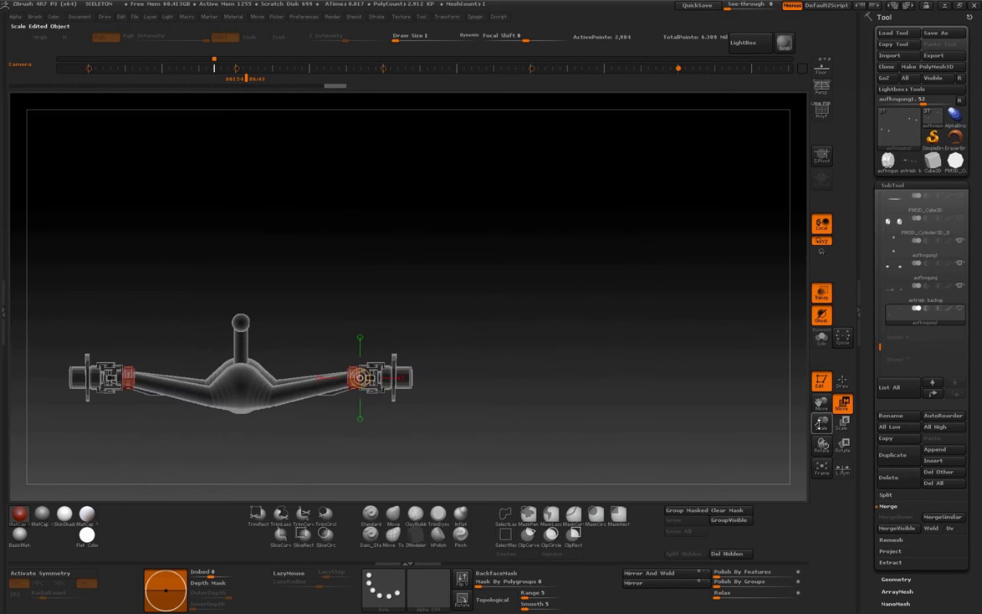
Enable X symmetry and slide both collar copies inward along the tubes
{"action": "left_click_drag", "start_coordinate": [819, 421], "coordinate": [823, 398]}
{"action": "left_click_drag", "start_coordinate": [564, 362], "coordinate": [739, 366]}
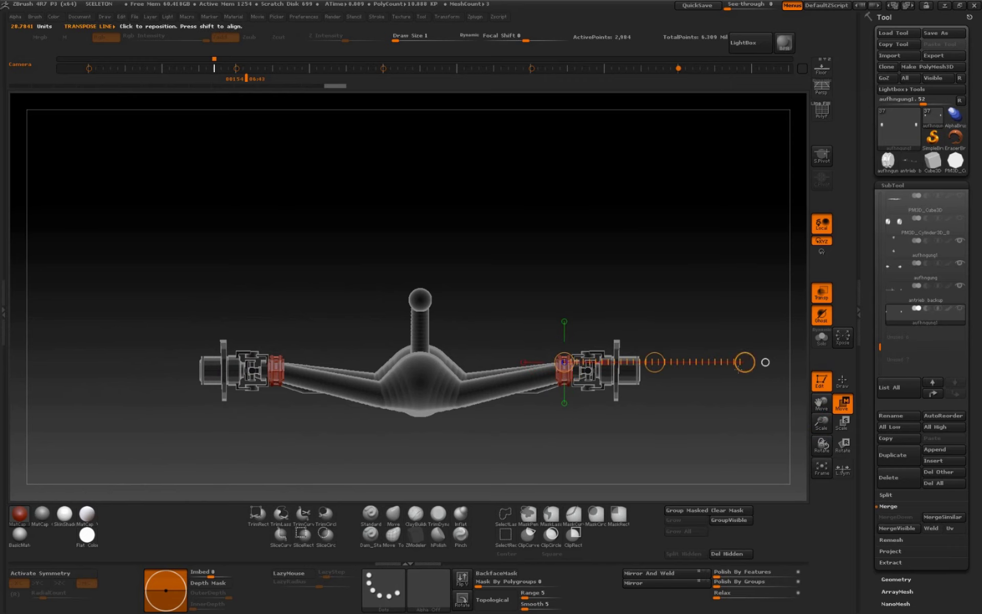
{"action": "left_click", "coordinate": [95, 571]}
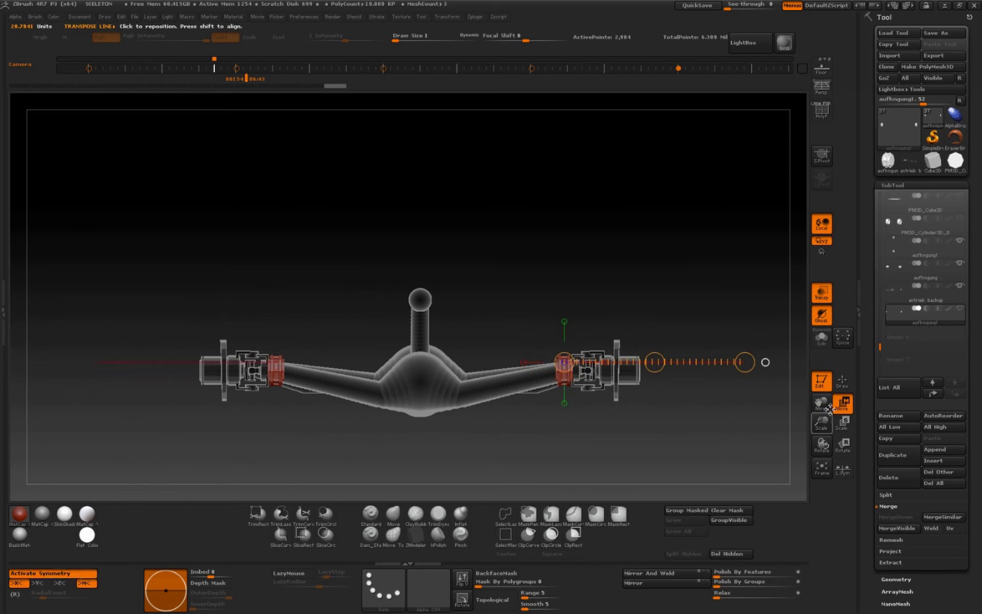
{"action": "left_click", "coordinate": [561, 394], "text": "ctrl+shift"}
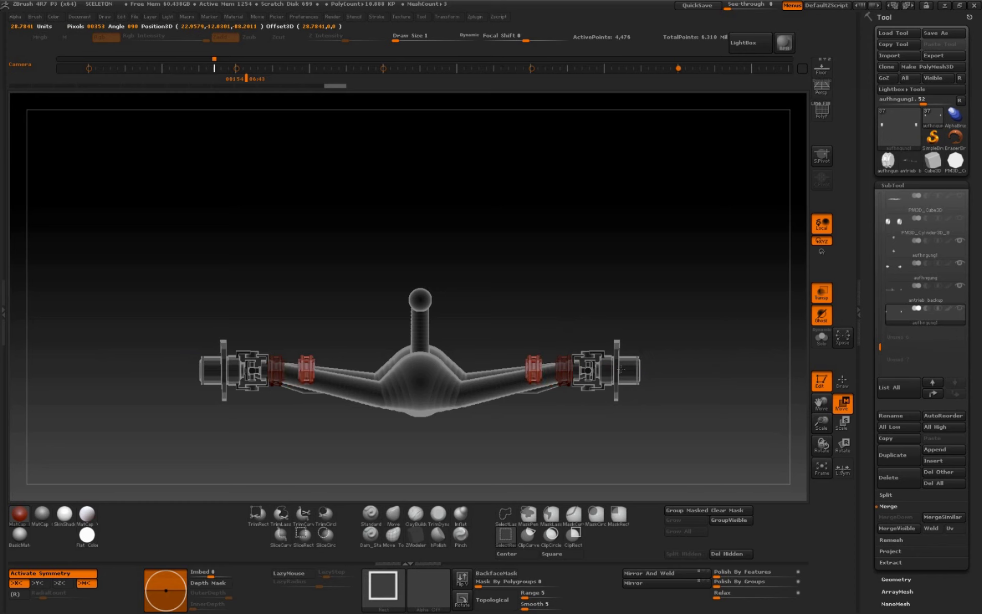
{"action": "left_click_drag", "start_coordinate": [564, 363], "coordinate": [756, 363]}
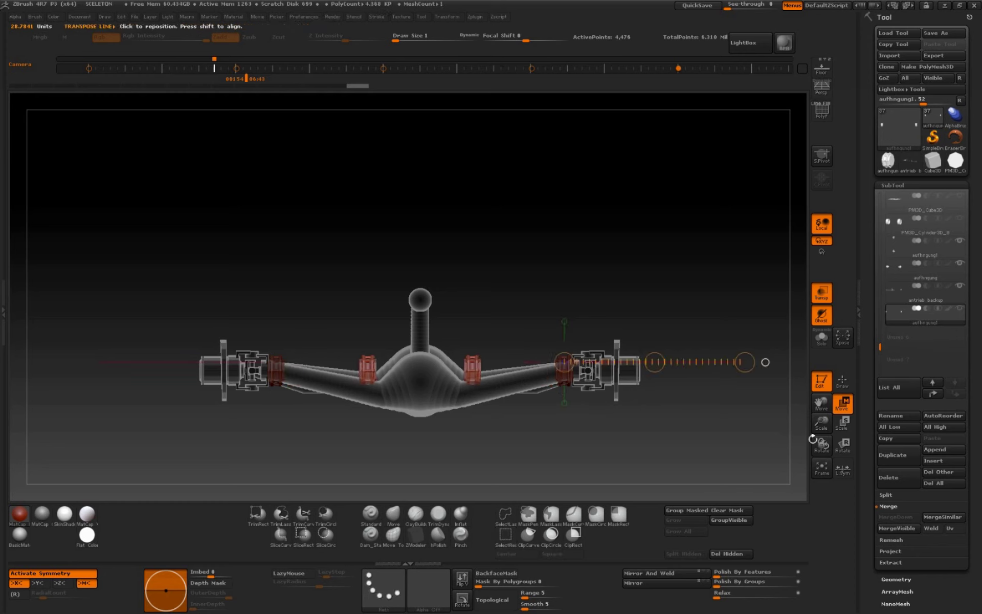
{"action": "left_click_drag", "start_coordinate": [821, 422], "coordinate": [826, 402]}
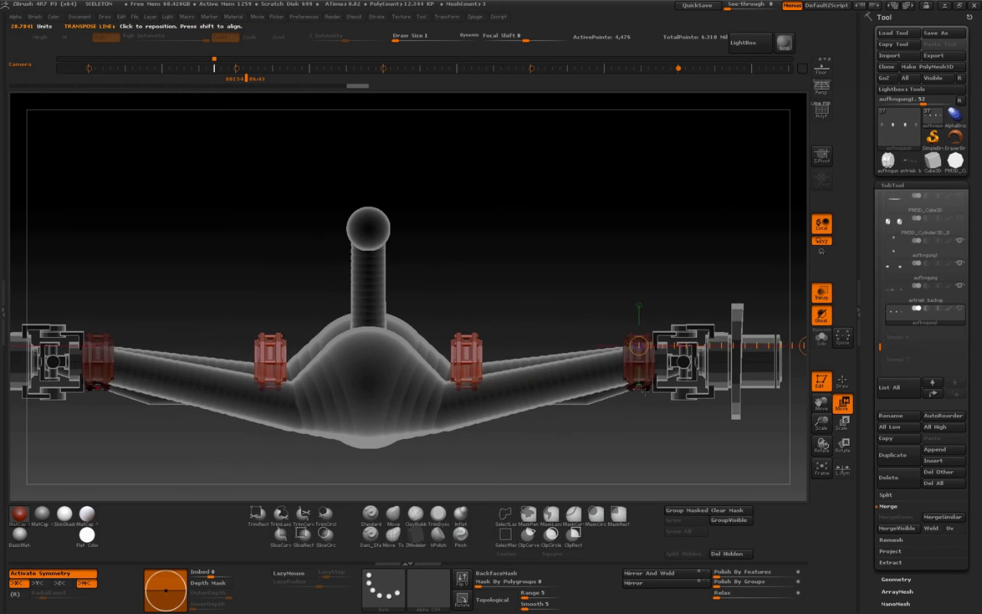
{"action": "left_click_drag", "start_coordinate": [643, 393], "coordinate": [529, 461], "text": "shift"}
{"action": "mouse_move", "coordinate": [821, 423]}
{"action": "left_mouse_down"}
{"action": "mouse_move", "coordinate": [822, 439]}
{"action": "mouse_move", "coordinate": [827, 388]}
{"action": "left_mouse_up"}
{"action": "left_click", "coordinate": [648, 437]}
Turn the inner collars slightly and slide them symmetrically toward the central housing
{"action": "left_click_drag", "start_coordinate": [650, 463], "coordinate": [572, 432]}
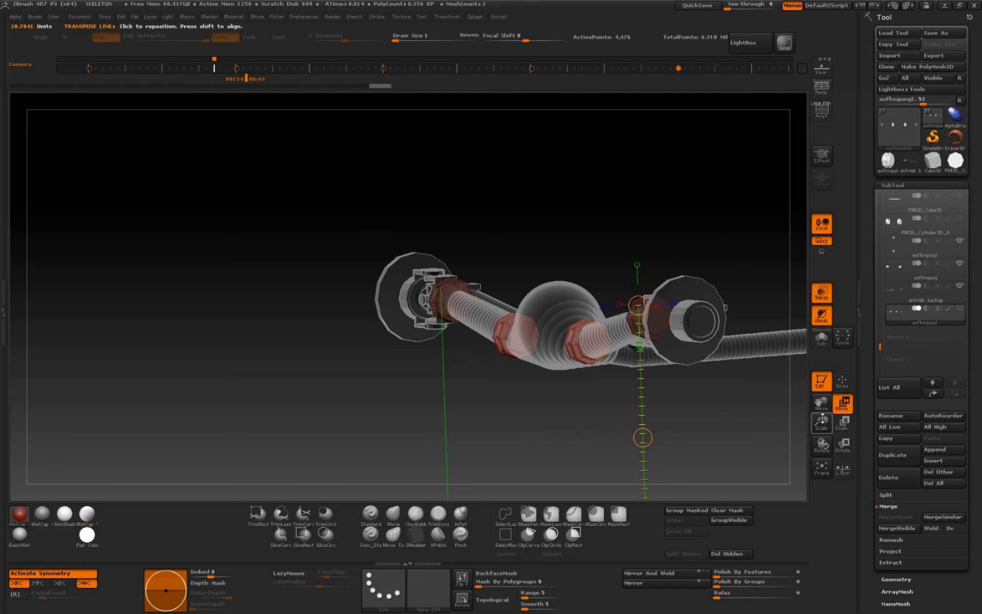
{"action": "left_click_drag", "start_coordinate": [639, 440], "coordinate": [634, 417]}
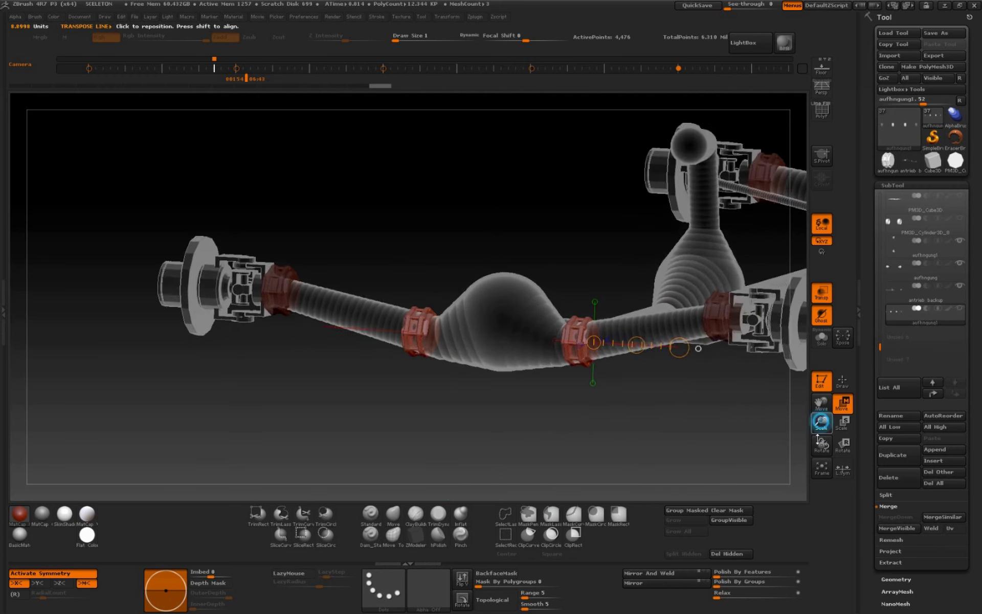
{"action": "left_click_drag", "start_coordinate": [821, 423], "coordinate": [821, 404]}
{"action": "left_click_drag", "start_coordinate": [788, 440], "coordinate": [683, 447]}
{"action": "key", "text": "e"}
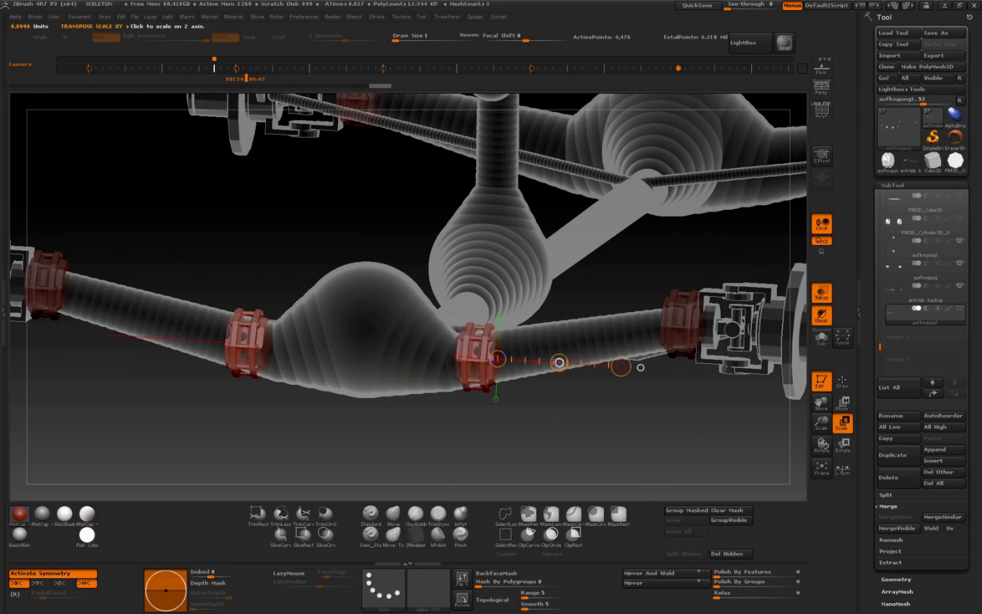
{"action": "left_click_drag", "start_coordinate": [559, 363], "coordinate": [579, 364]}
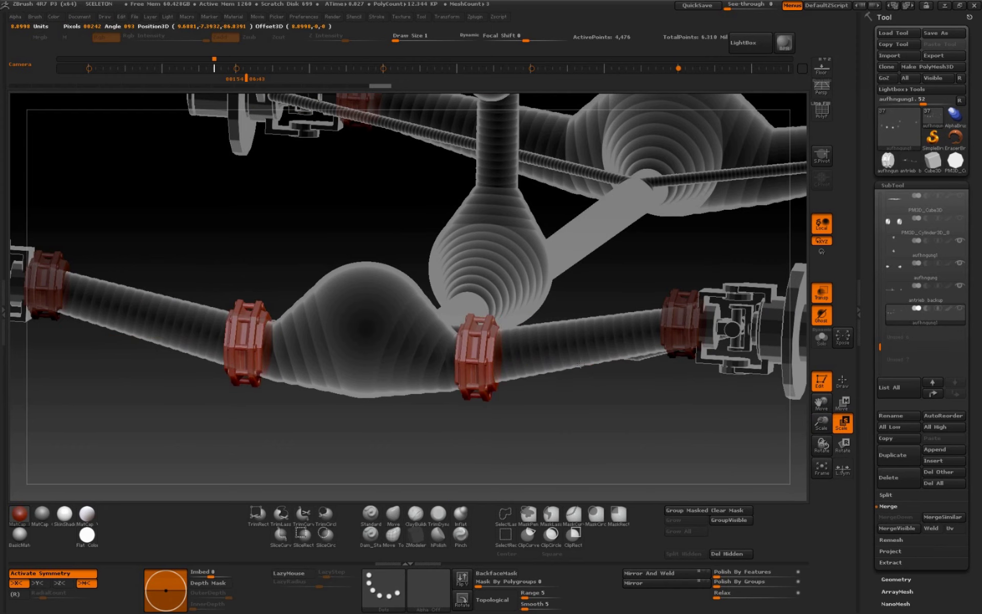
{"action": "left_click_drag", "start_coordinate": [561, 439], "coordinate": [571, 422]}
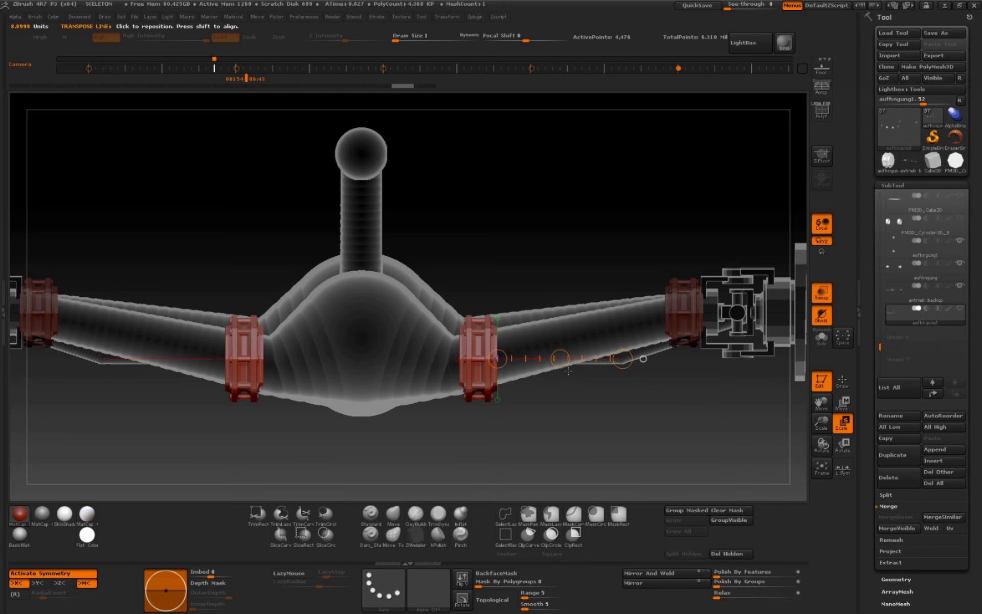
{"action": "key", "text": "w"}
{"action": "left_click_drag", "start_coordinate": [559, 358], "coordinate": [547, 364]}
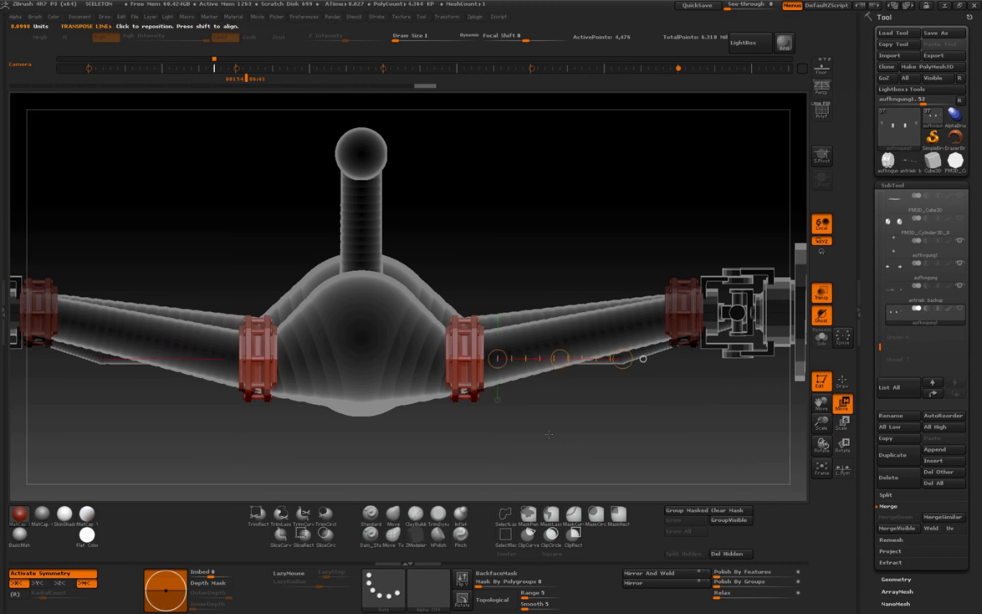
Select antrieb backup, show the aufhngung1 collars, and scale the right pipe section
{"action": "key", "text": "q"}
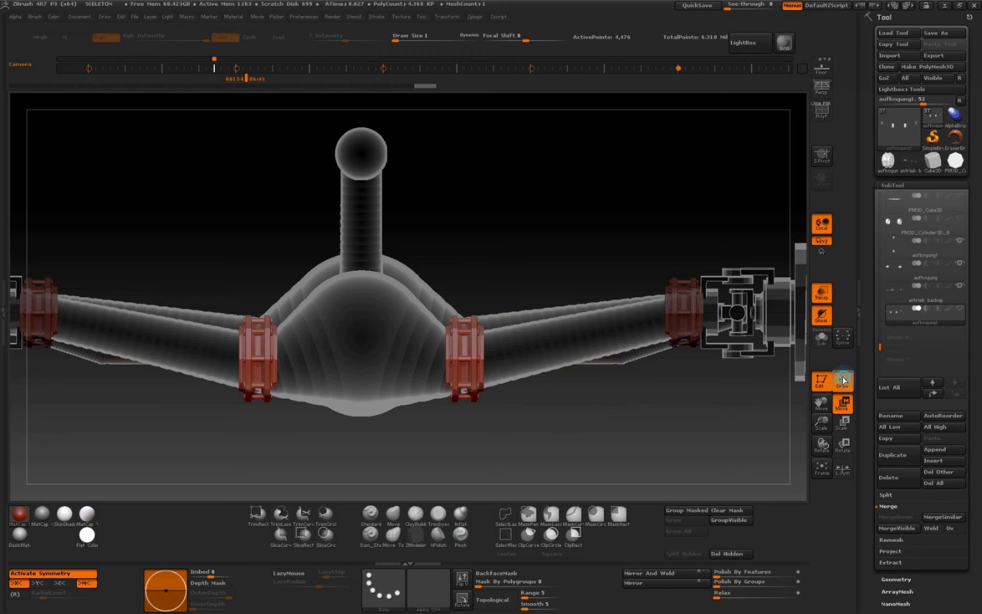
{"action": "left_click", "coordinate": [563, 334], "text": "alt"}
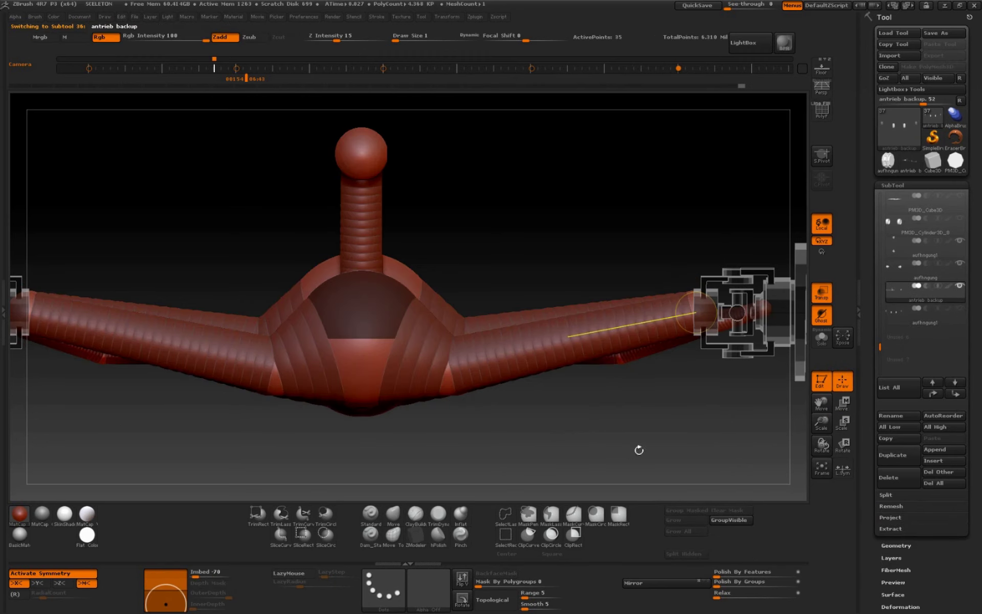
{"action": "left_click", "coordinate": [961, 308]}
{"action": "left_click_drag", "start_coordinate": [818, 423], "coordinate": [690, 425]}
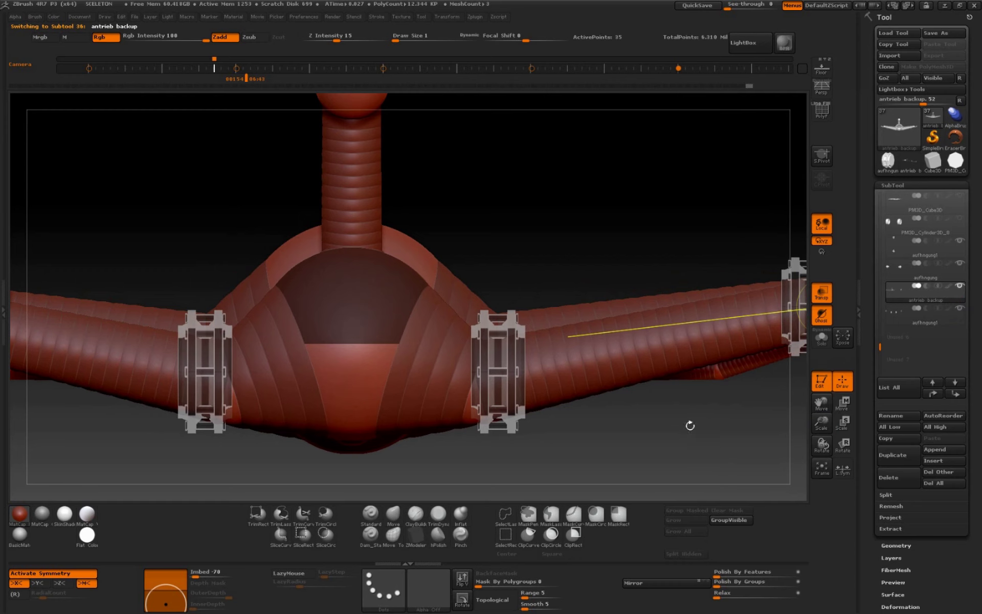
{"action": "left_click", "coordinate": [843, 423]}
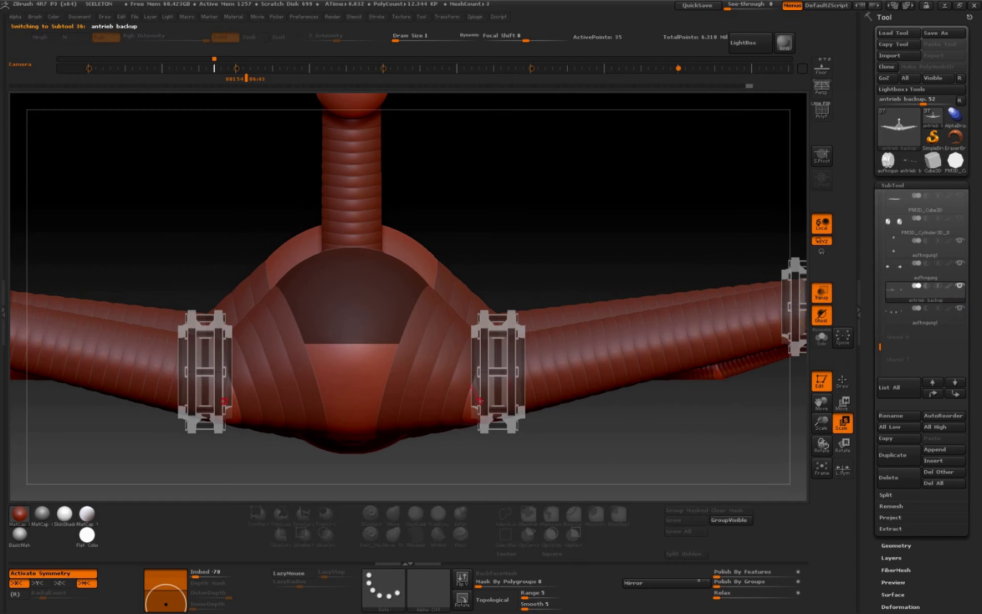
{"action": "left_click_drag", "start_coordinate": [475, 399], "coordinate": [800, 307]}
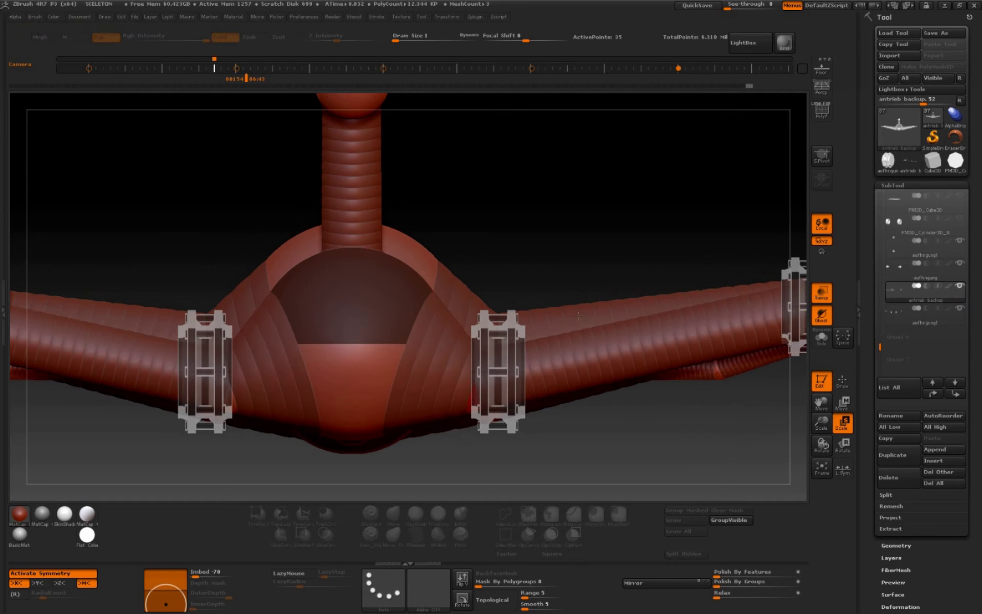
Shift the right section of the lower tube and redraw a move line along it
{"action": "left_click_drag", "start_coordinate": [563, 327], "coordinate": [640, 420]}
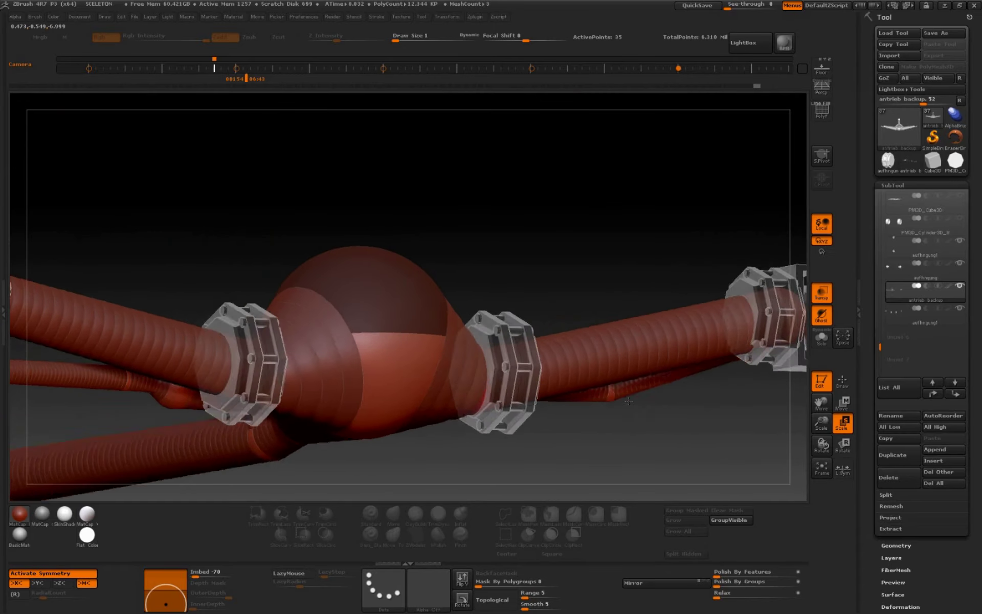
{"action": "left_click", "coordinate": [843, 403]}
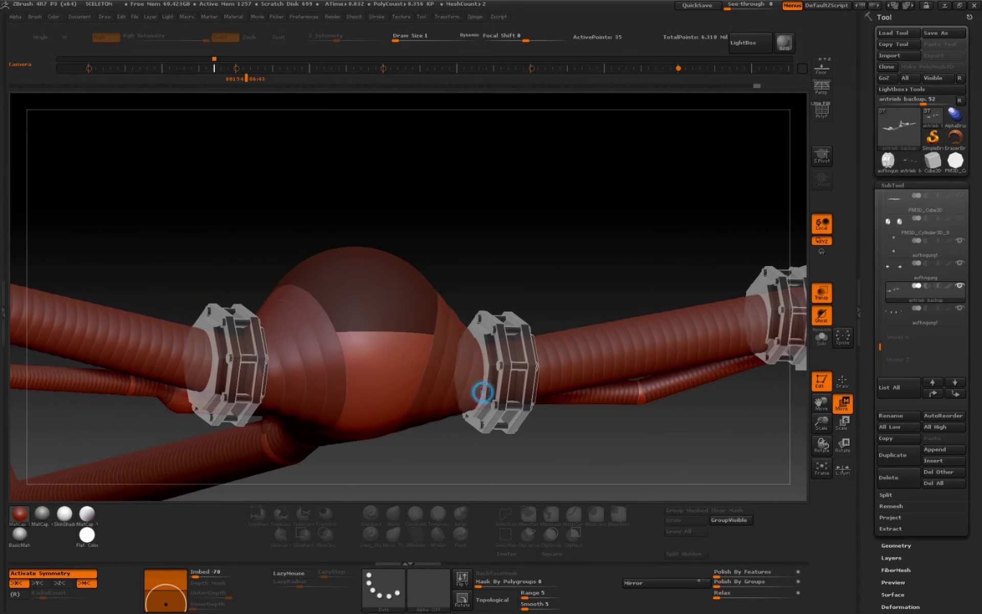
{"action": "left_click_drag", "start_coordinate": [638, 394], "coordinate": [485, 384]}
{"action": "mouse_move", "coordinate": [576, 256]}
{"action": "left_mouse_down", "text": "shift"}
{"action": "mouse_move", "coordinate": [516, 371]}
{"action": "mouse_move", "coordinate": [465, 381]}
{"action": "mouse_move", "coordinate": [560, 377]}
{"action": "left_mouse_up", "text": "shift"}
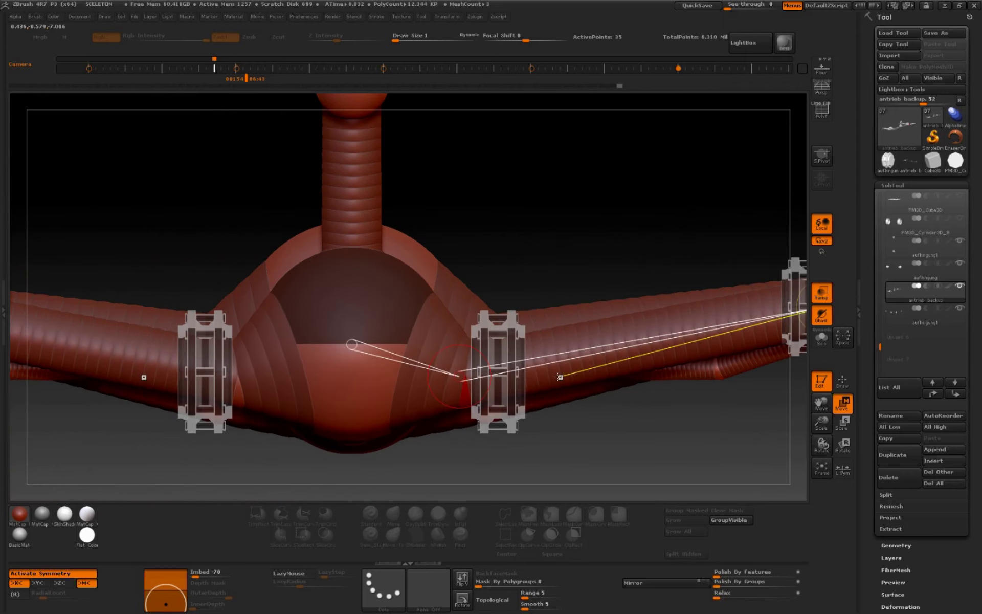
{"action": "left_click", "coordinate": [842, 381]}
{"action": "left_click", "coordinate": [842, 404]}
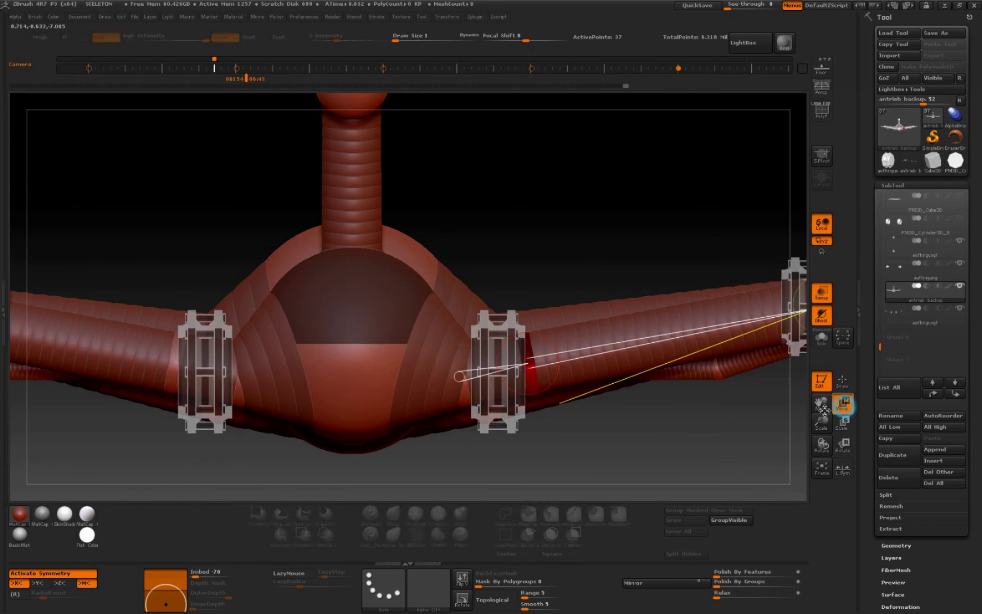
{"action": "left_click", "coordinate": [529, 378]}
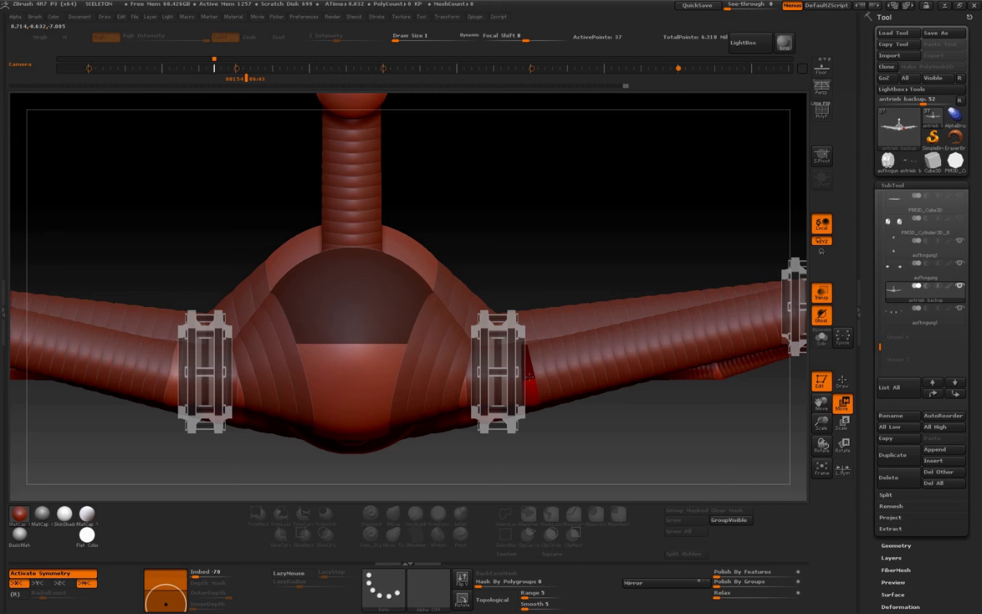
{"action": "left_click_drag", "start_coordinate": [530, 378], "coordinate": [772, 309]}
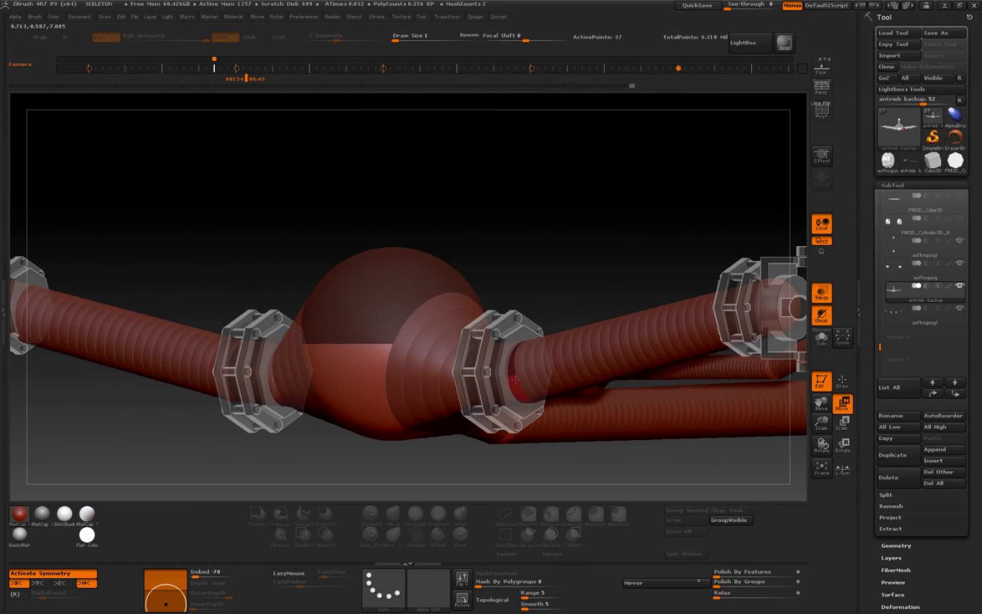
{"action": "left_click_drag", "start_coordinate": [570, 464], "coordinate": [482, 392]}
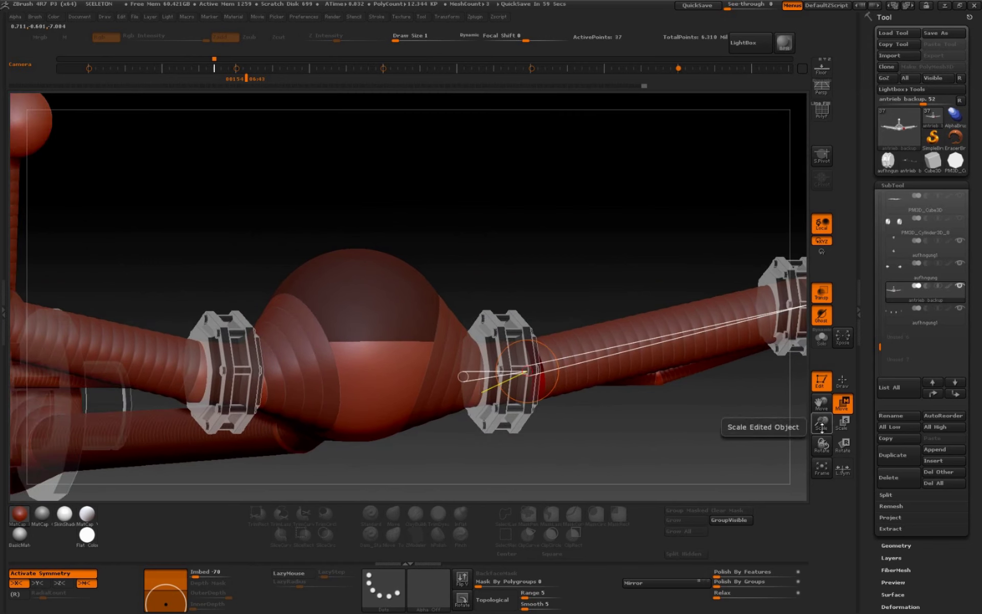
{"action": "left_click_drag", "start_coordinate": [821, 422], "coordinate": [822, 437]}
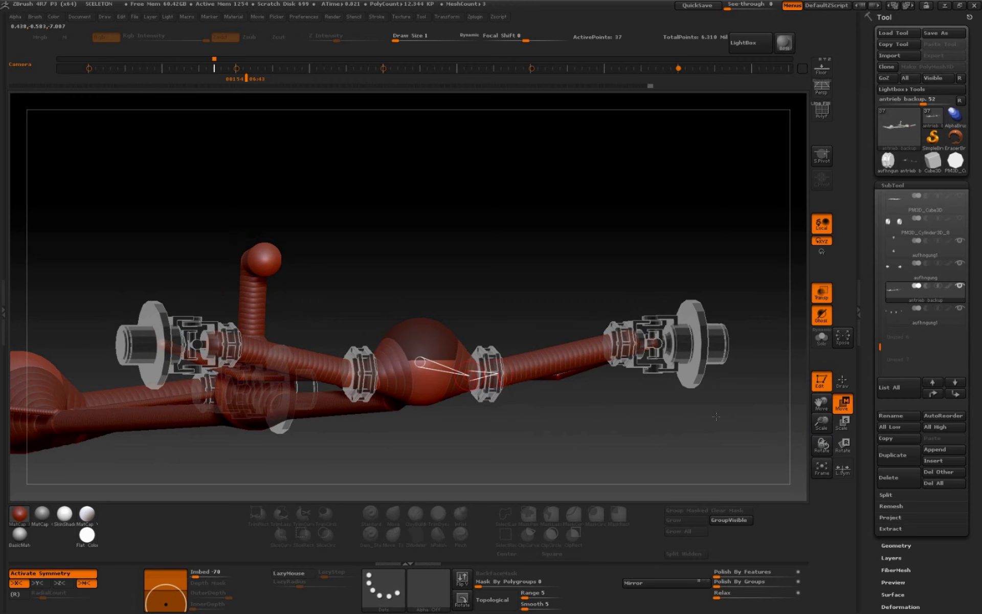
Select aufhngung1, turn on the PolyF wireframe, and hide the translucent shaft subtool
{"action": "left_click", "coordinate": [615, 362], "text": "alt"}
{"action": "left_click_drag", "start_coordinate": [647, 421], "coordinate": [666, 422]}
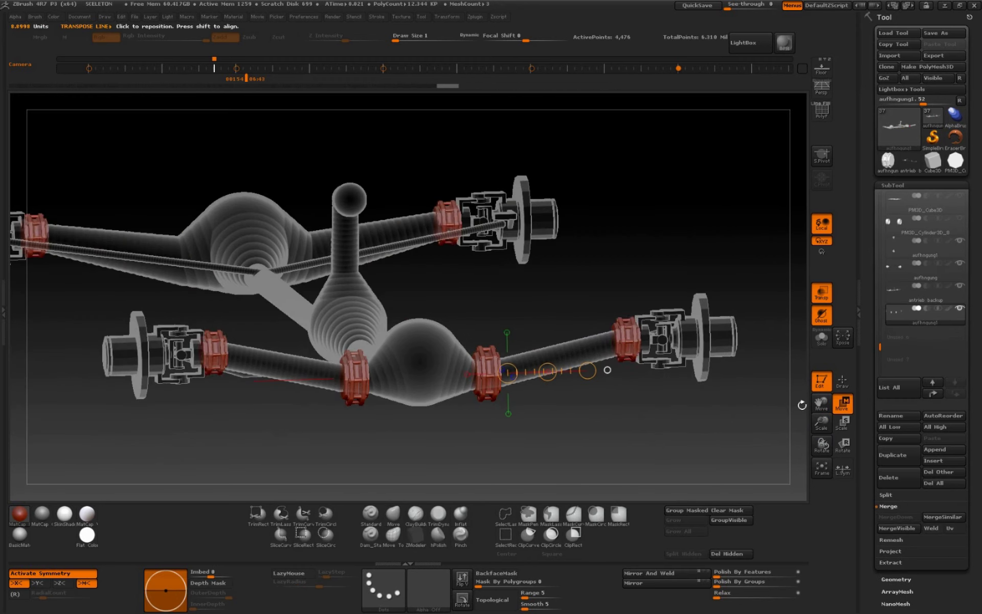
{"action": "left_click", "coordinate": [821, 110]}
{"action": "mouse_move", "coordinate": [821, 422]}
{"action": "left_mouse_down"}
{"action": "mouse_move", "coordinate": [821, 389]}
{"action": "mouse_move", "coordinate": [708, 417]}
{"action": "mouse_move", "coordinate": [705, 409]}
{"action": "left_mouse_up"}
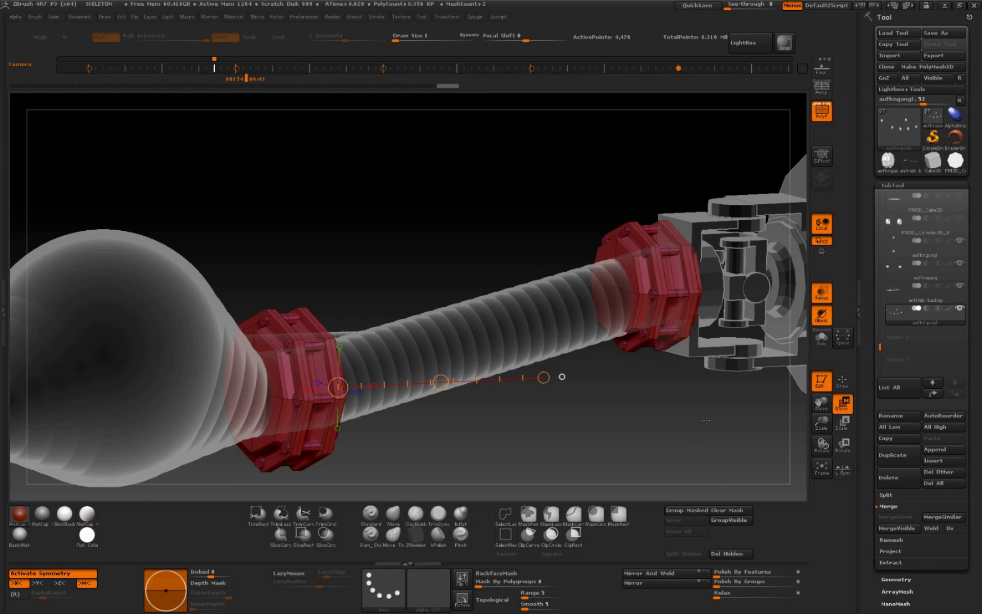
{"action": "left_click", "coordinate": [960, 286]}
{"action": "left_click_drag", "start_coordinate": [640, 409], "coordinate": [645, 421]}
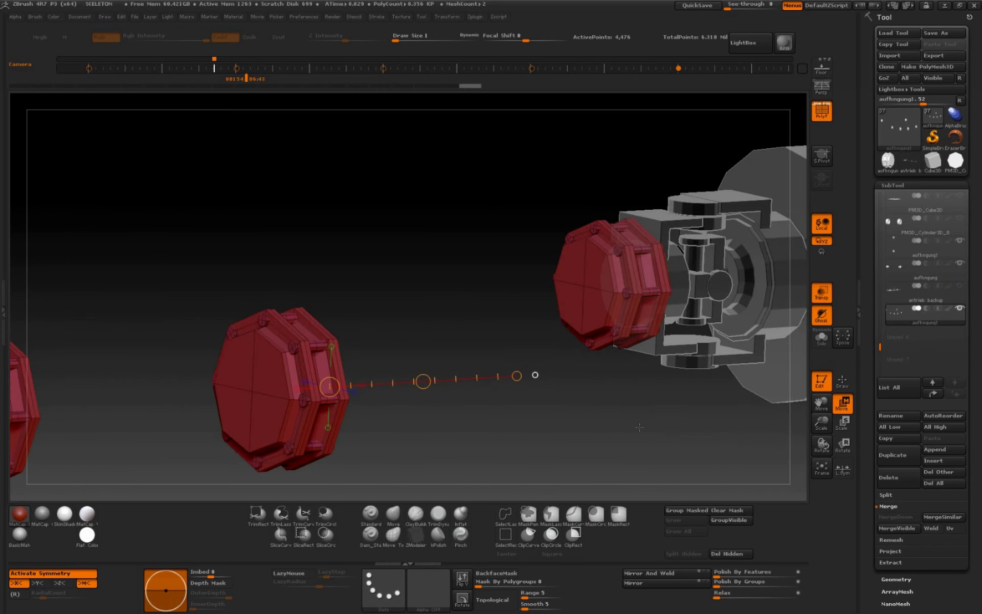
Set the ZModeler brush's polygon action to Bridge with Straight Lines
{"action": "left_click", "coordinate": [419, 541]}
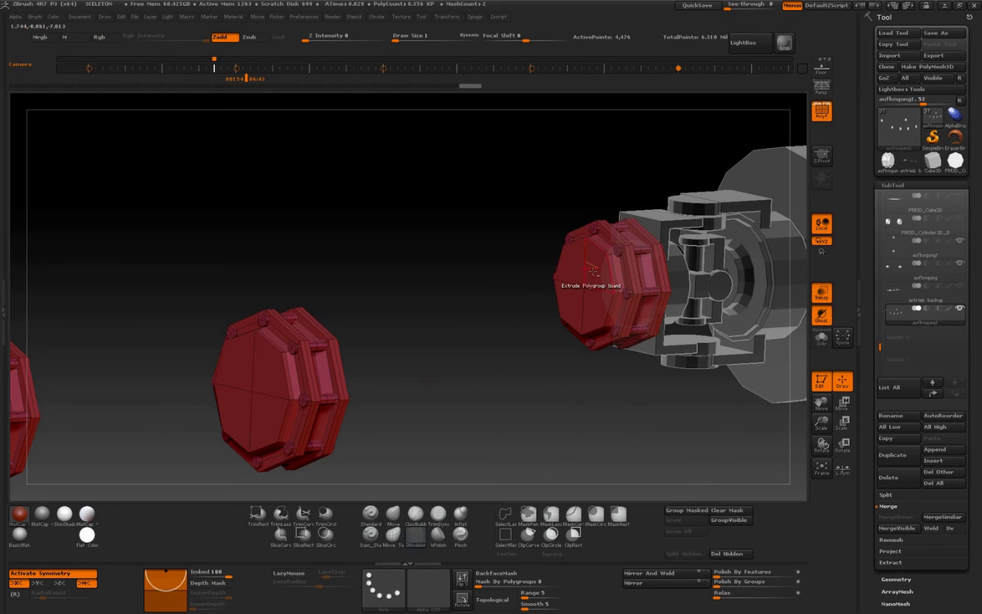
{"action": "mouse_move", "coordinate": [560, 410]}
{"action": "left_mouse_down"}
{"action": "mouse_move", "coordinate": [513, 412]}
{"action": "mouse_move", "coordinate": [542, 409]}
{"action": "left_mouse_up"}
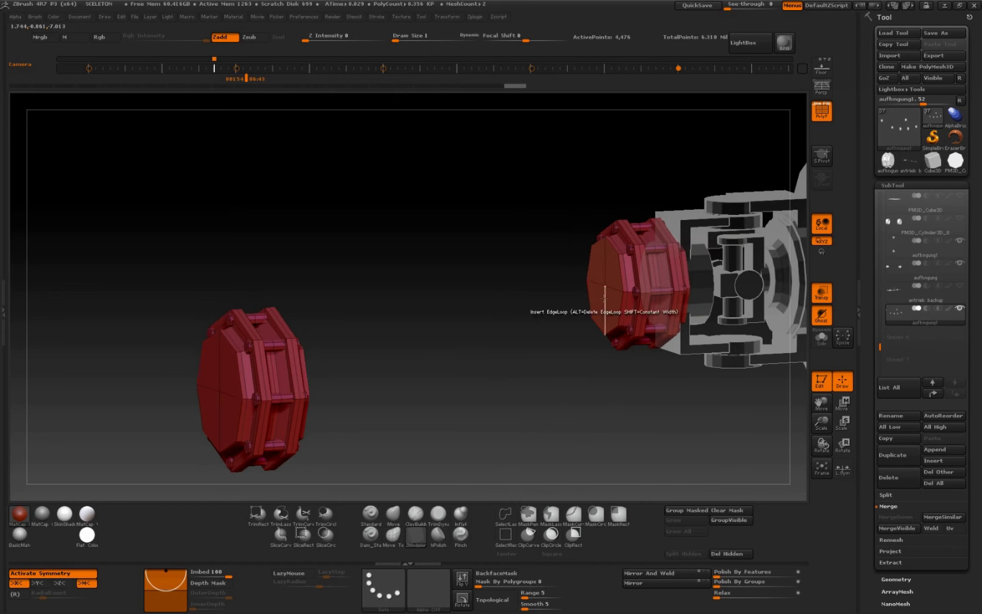
{"action": "key", "text": "space"}
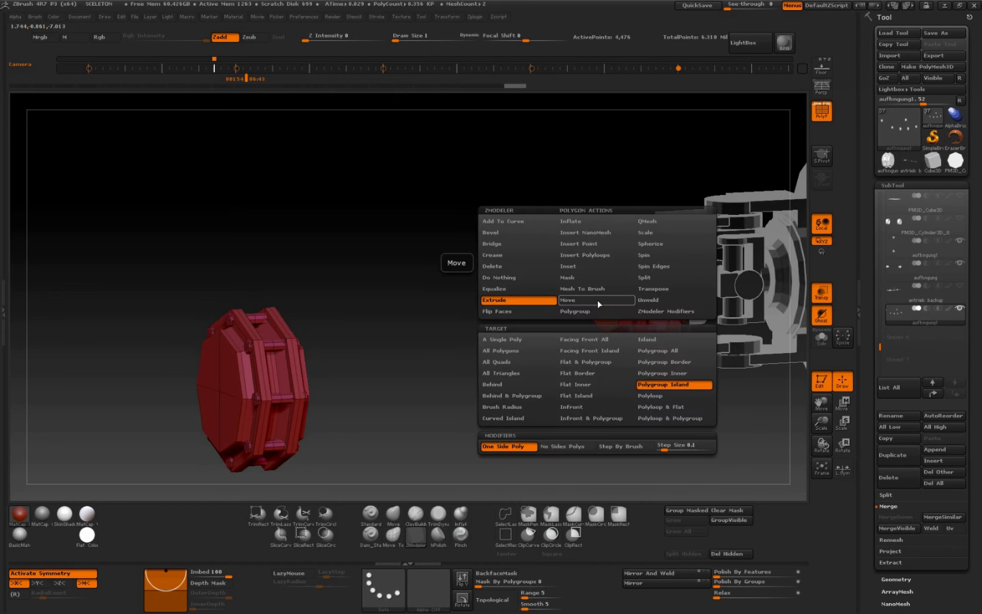
{"action": "left_click", "coordinate": [527, 244]}
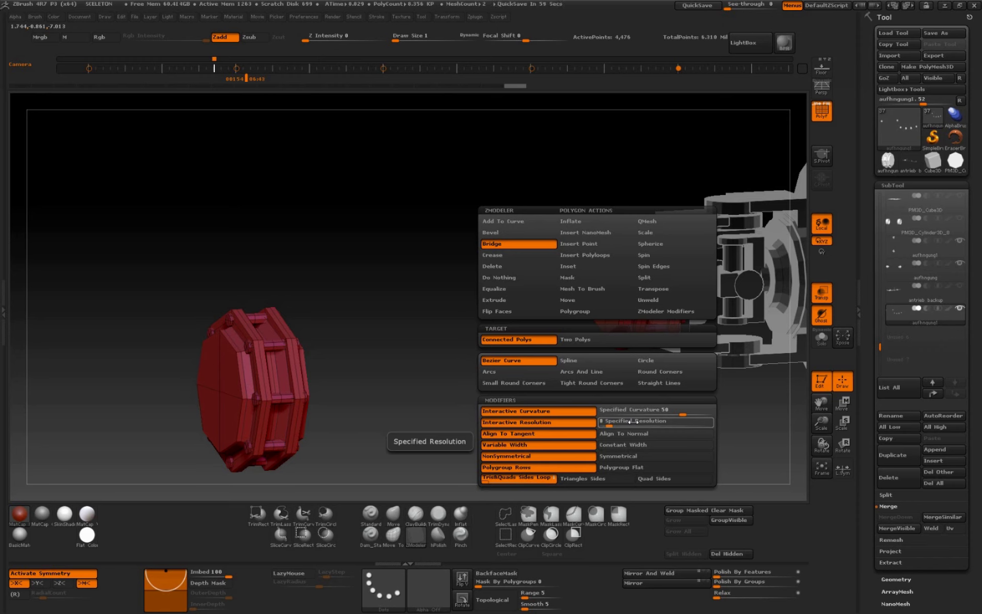
{"action": "left_click", "coordinate": [662, 387]}
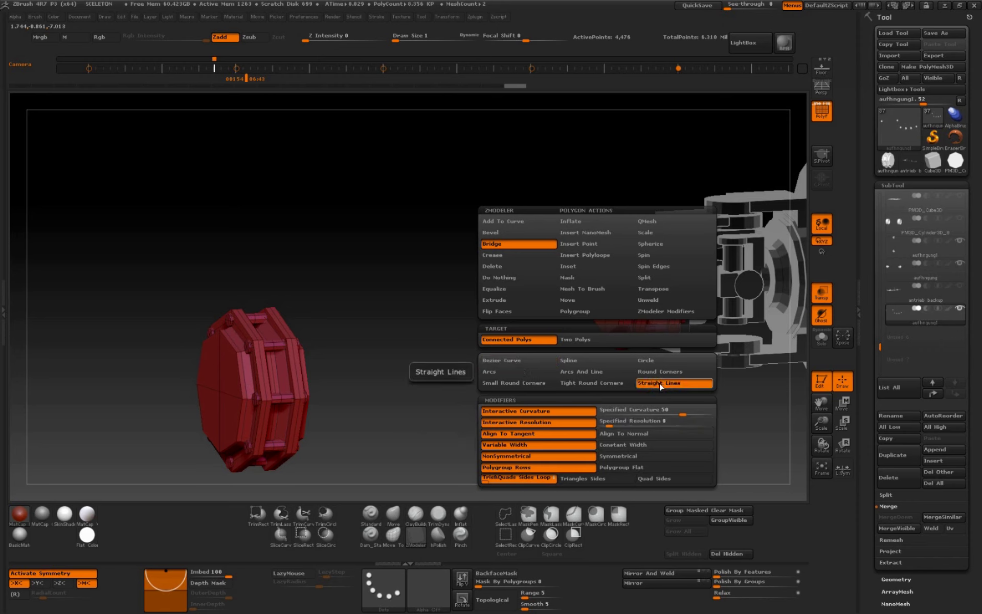
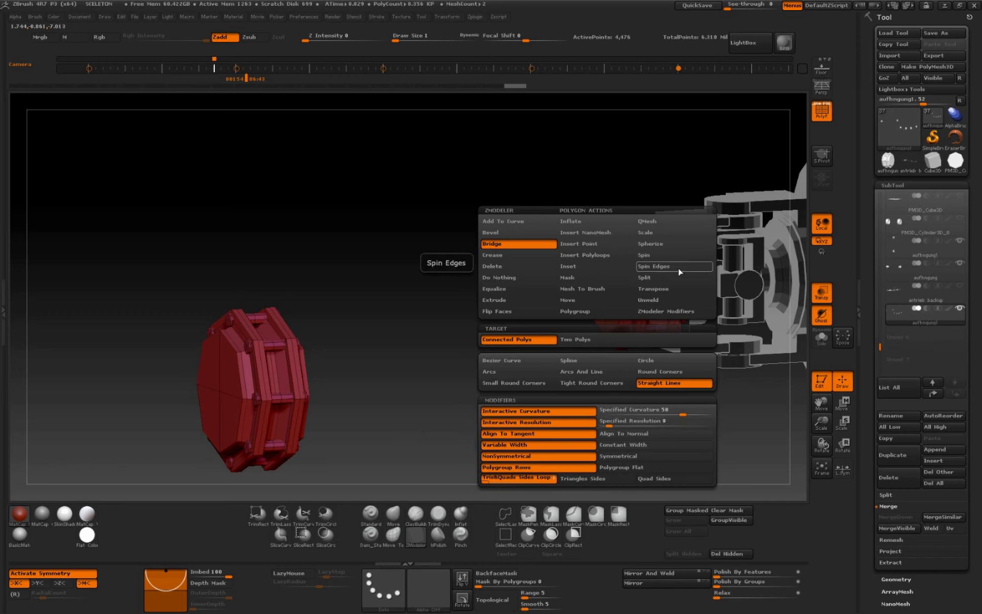
Start a polygon bridge on the red rings, then cancel the half-finished bridge
{"action": "left_click", "coordinate": [583, 341]}
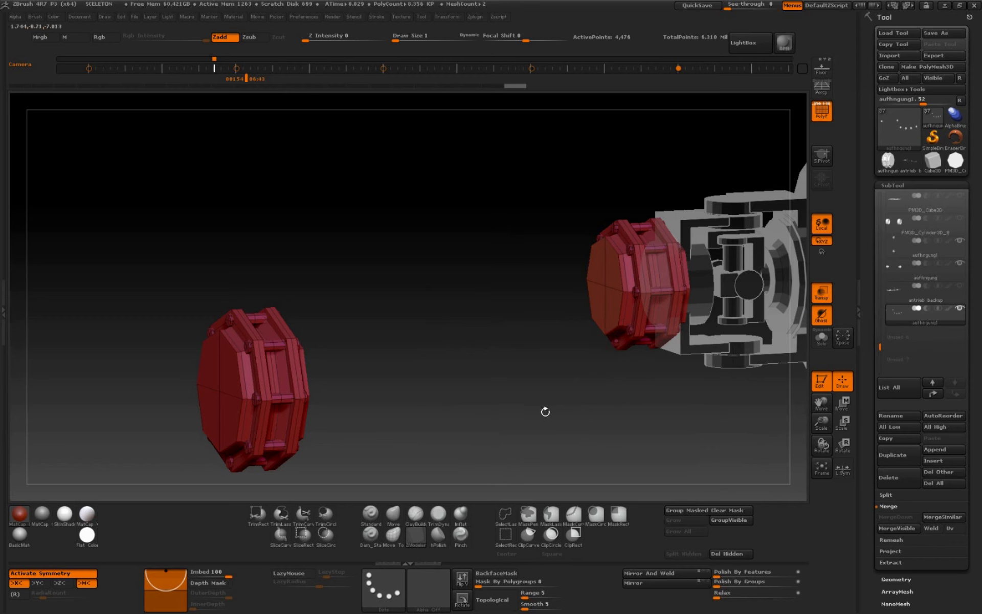
{"action": "left_click_drag", "start_coordinate": [546, 411], "coordinate": [530, 403]}
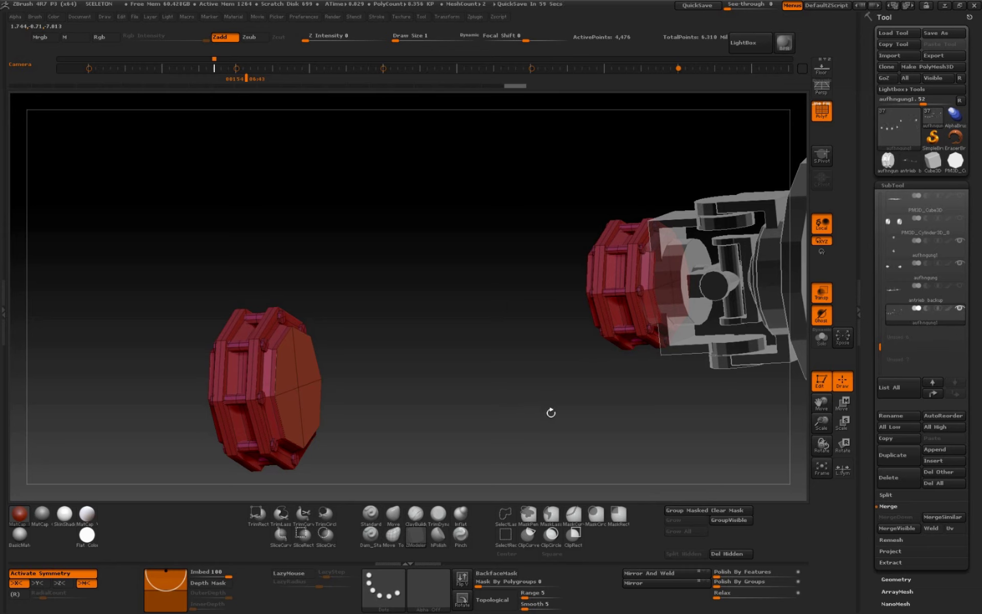
{"action": "key", "text": "space"}
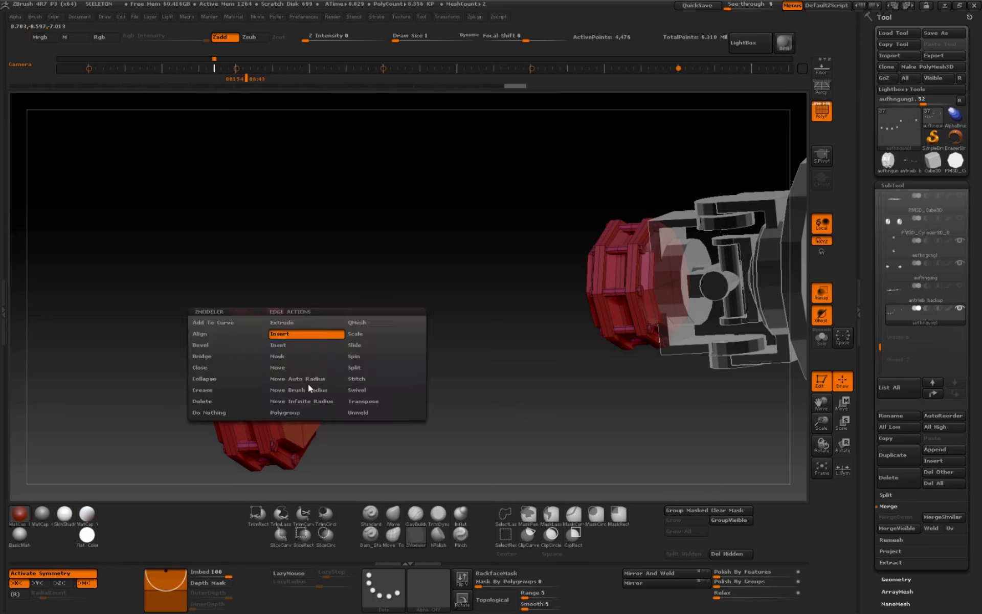
{"action": "left_click", "coordinate": [308, 384]}
Set ZModeler to Delete A Single Poly and remove the left ring's front face
{"action": "key", "text": "space"}
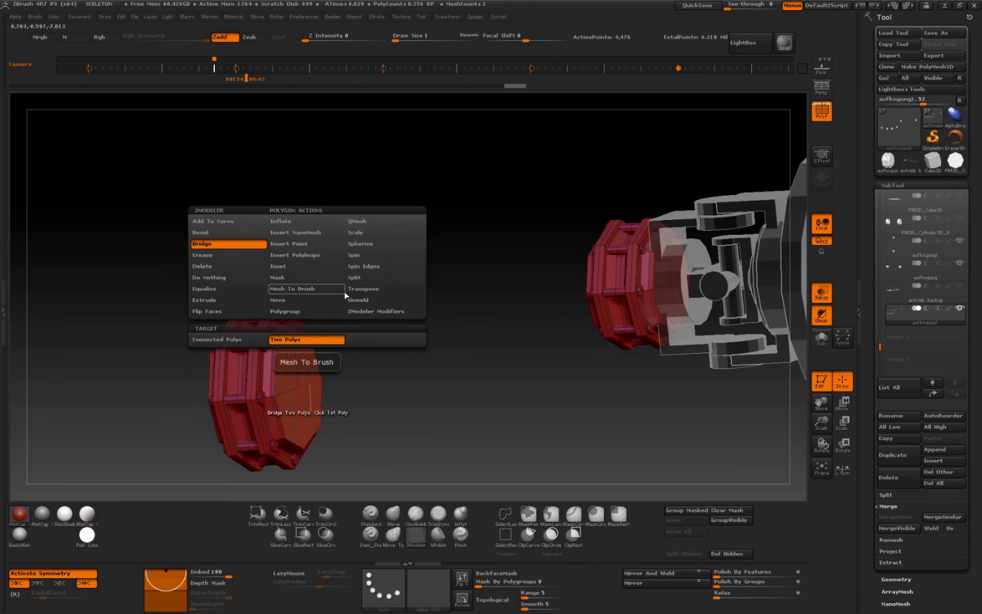
{"action": "left_click", "coordinate": [227, 267]}
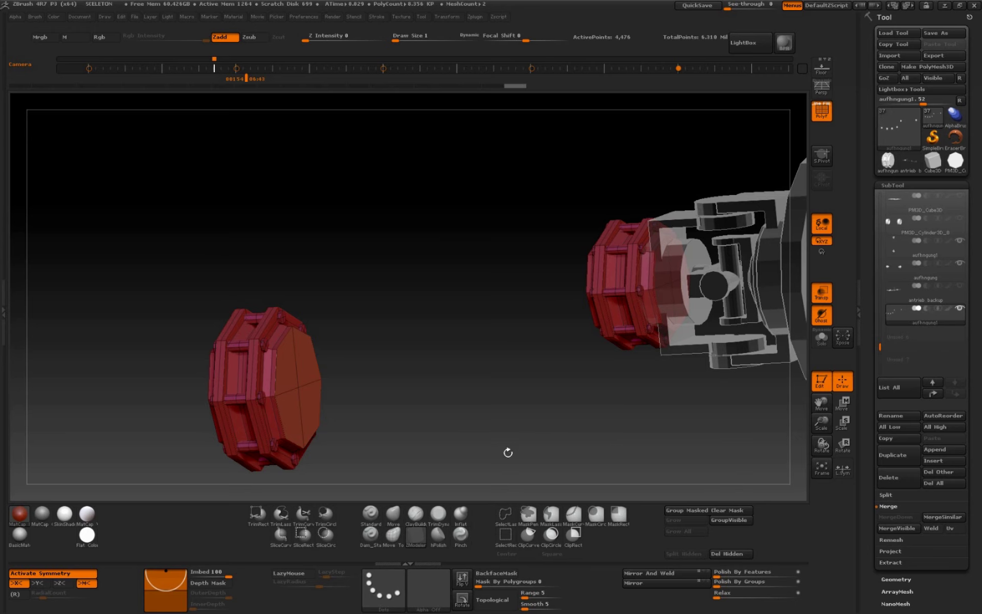
{"action": "left_click", "coordinate": [285, 370]}
{"action": "mouse_move", "coordinate": [388, 391]}
{"action": "left_mouse_down"}
{"action": "mouse_move", "coordinate": [496, 382]}
{"action": "mouse_move", "coordinate": [561, 406]}
{"action": "left_mouse_up"}
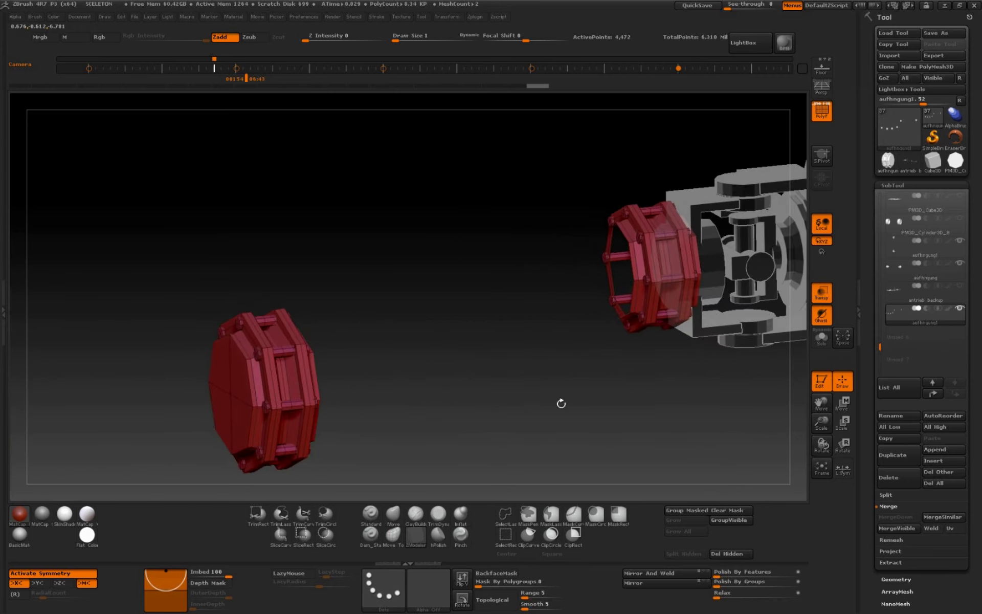
{"action": "left_click_drag", "start_coordinate": [820, 424], "coordinate": [819, 437]}
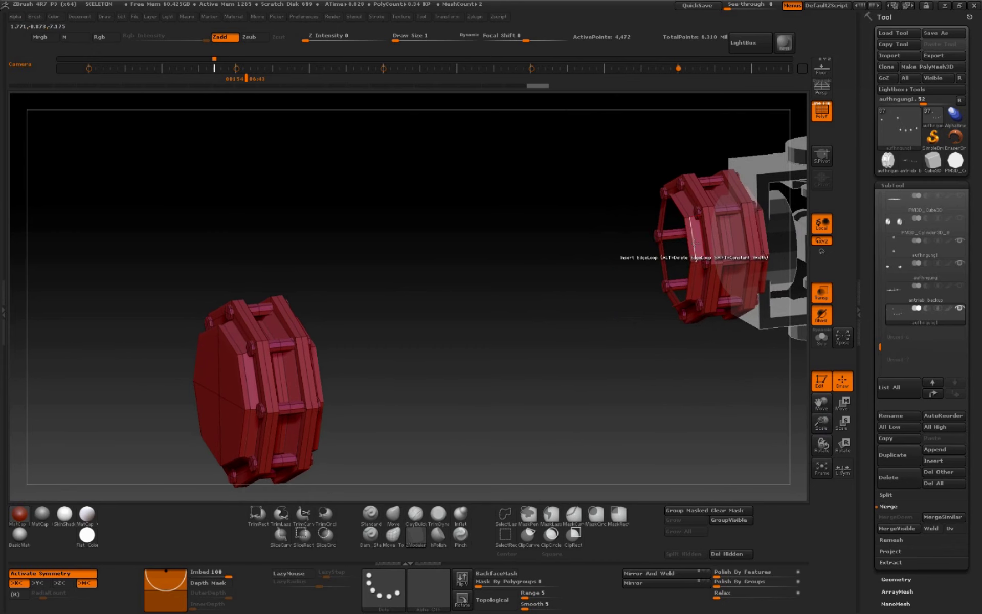
Bridge the two ring openings into a tube using Two Holes with Tight Round Corners
{"action": "key", "text": "space"}
{"action": "left_click", "coordinate": [618, 279]}
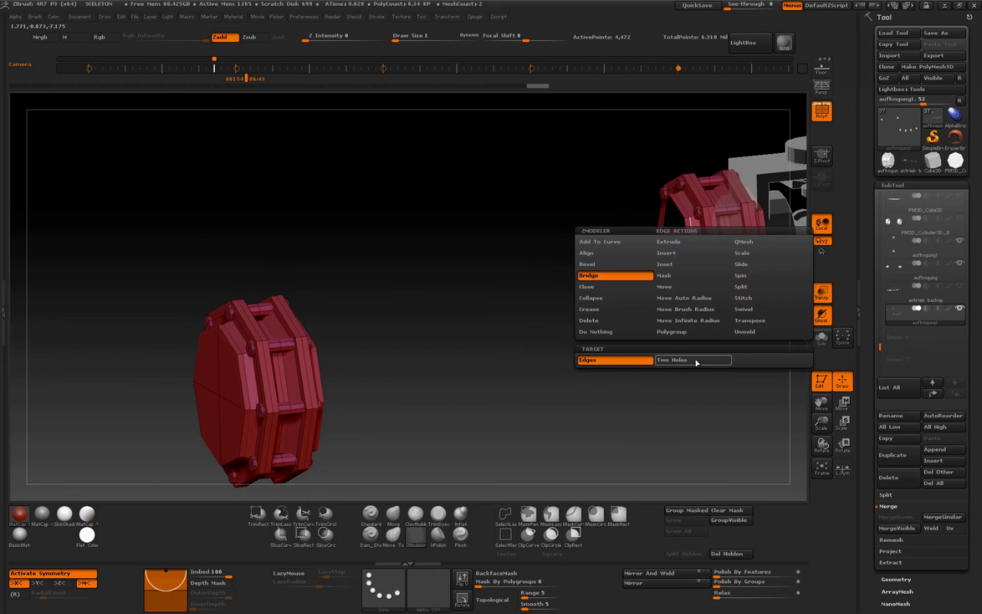
{"action": "key", "text": "space"}
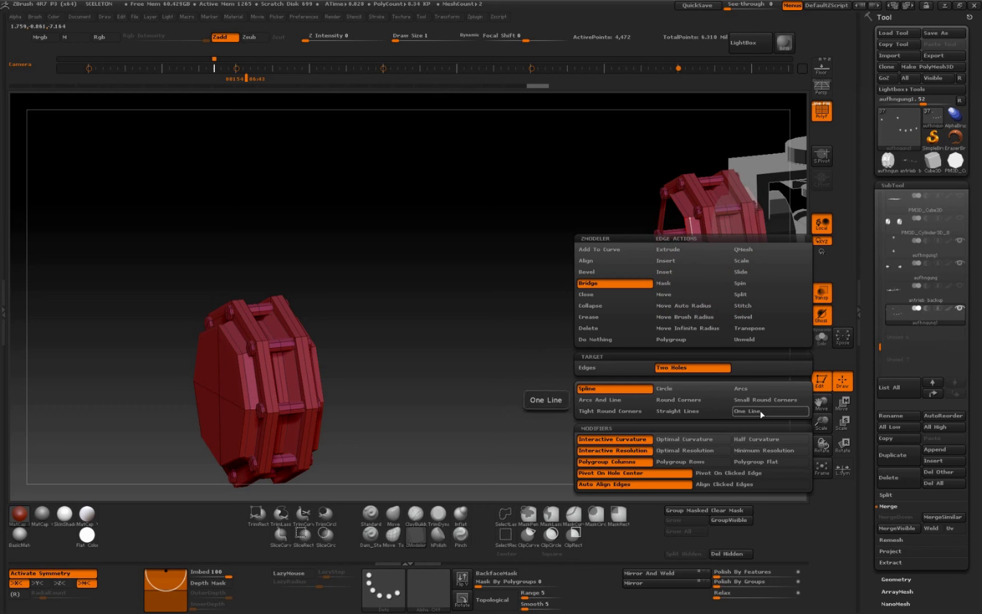
{"action": "left_click", "coordinate": [645, 411]}
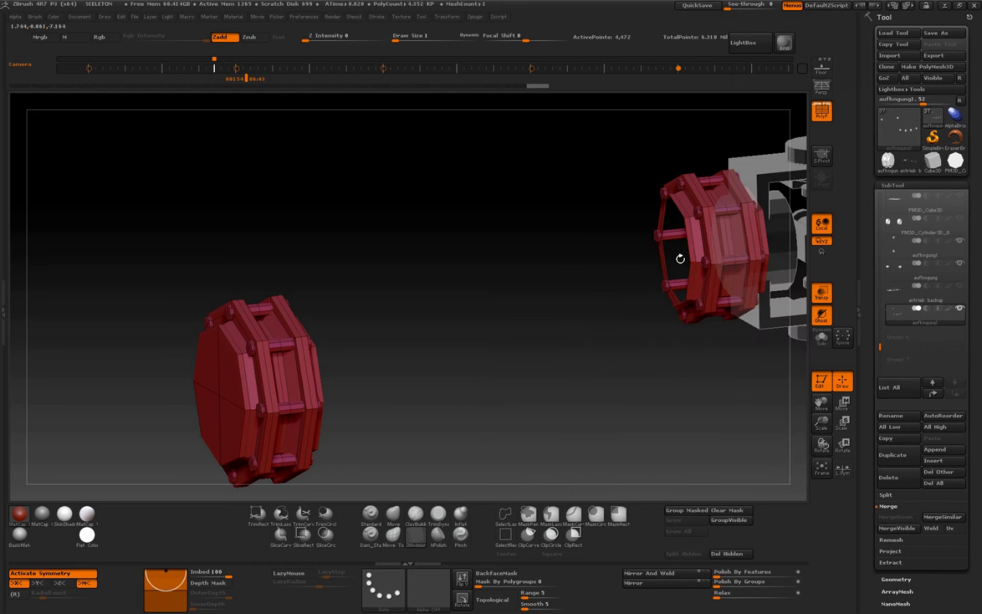
{"action": "left_click_drag", "start_coordinate": [494, 428], "coordinate": [346, 367]}
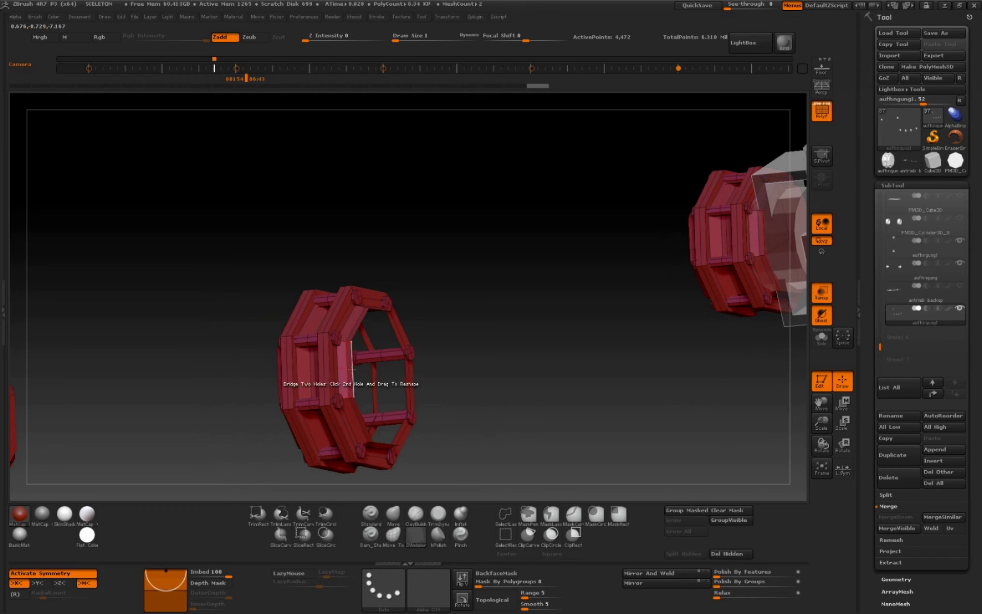
{"action": "left_click", "coordinate": [351, 369]}
{"action": "left_click_drag", "start_coordinate": [598, 427], "coordinate": [691, 409]}
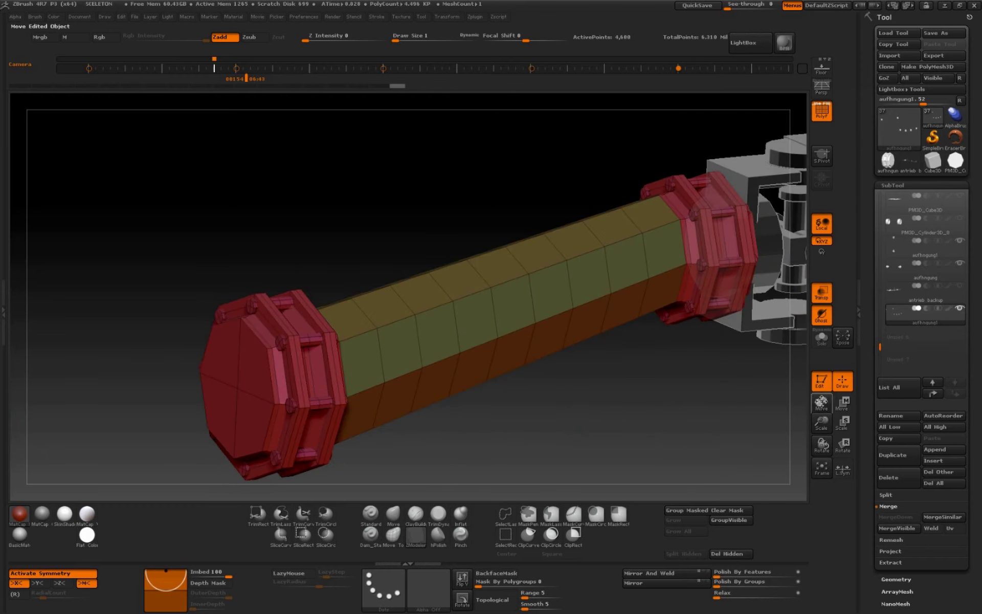
{"action": "mouse_move", "coordinate": [821, 422]}
{"action": "left_mouse_down"}
{"action": "mouse_move", "coordinate": [647, 398]}
{"action": "mouse_move", "coordinate": [664, 399]}
{"action": "left_mouse_up"}
Turn off the transparent ghost display and the polygon wireframe on the pipe assemblies
{"action": "left_click_drag", "start_coordinate": [819, 428], "coordinate": [803, 440]}
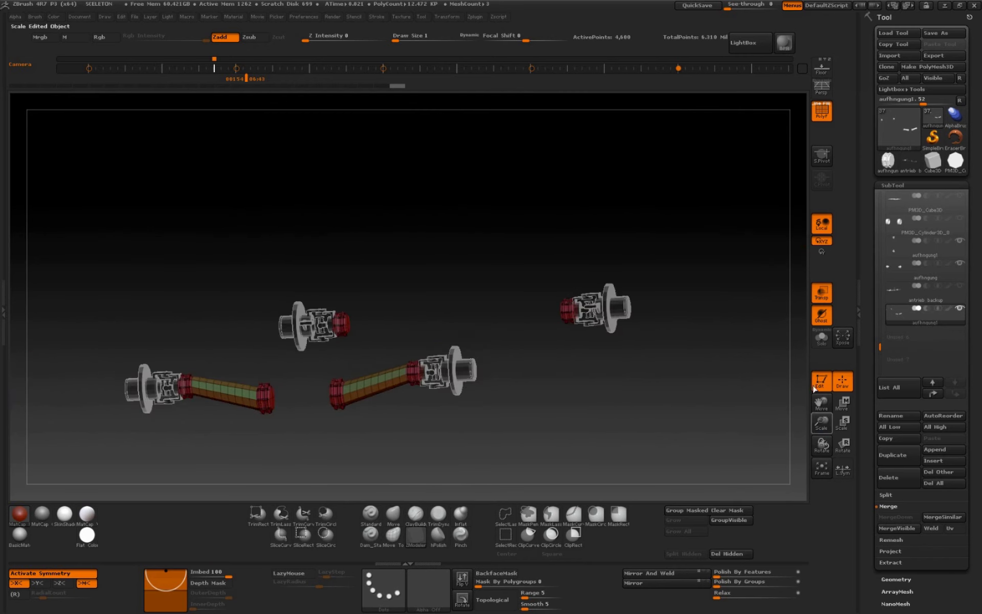
{"action": "mouse_move", "coordinate": [649, 416]}
{"action": "left_mouse_down"}
{"action": "mouse_move", "coordinate": [663, 412]}
{"action": "mouse_move", "coordinate": [651, 418]}
{"action": "mouse_move", "coordinate": [793, 206]}
{"action": "left_mouse_up"}
{"action": "left_click", "coordinate": [820, 294]}
{"action": "key", "text": "shift+f"}
{"action": "mouse_move", "coordinate": [711, 316]}
{"action": "left_mouse_down"}
{"action": "mouse_move", "coordinate": [646, 436]}
{"action": "mouse_move", "coordinate": [655, 430]}
{"action": "mouse_move", "coordinate": [639, 428]}
{"action": "left_mouse_up"}
Box-select the parts to keep and permanently delete the hidden geometry
{"action": "mouse_move", "coordinate": [620, 155]}
{"action": "left_mouse_down", "text": "ctrl+shift"}
{"action": "mouse_move", "coordinate": [263, 196]}
{"action": "mouse_move", "coordinate": [204, 304]}
{"action": "left_mouse_up", "text": "ctrl+shift"}
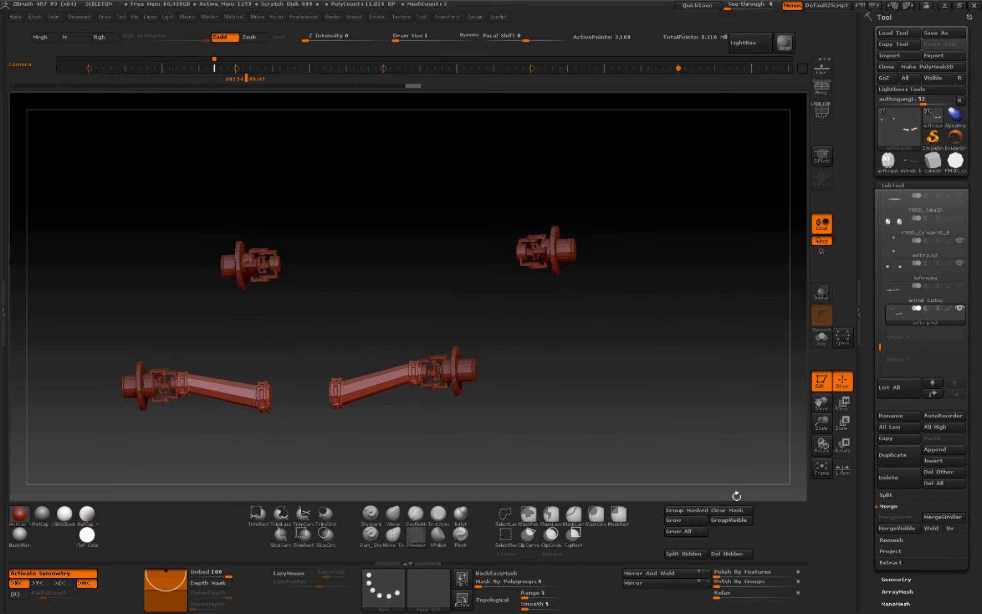
{"action": "left_click", "coordinate": [728, 555]}
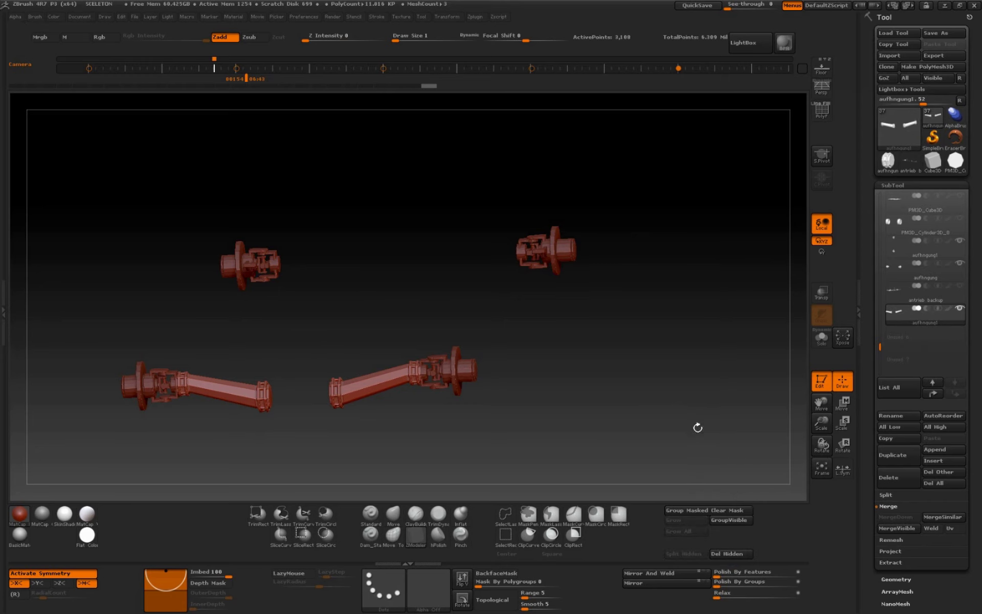
{"action": "left_click_drag", "start_coordinate": [697, 427], "coordinate": [662, 427], "text": "shift"}
Duplicate the flange assembly sideways with the Move transpose line
{"action": "key", "text": "w"}
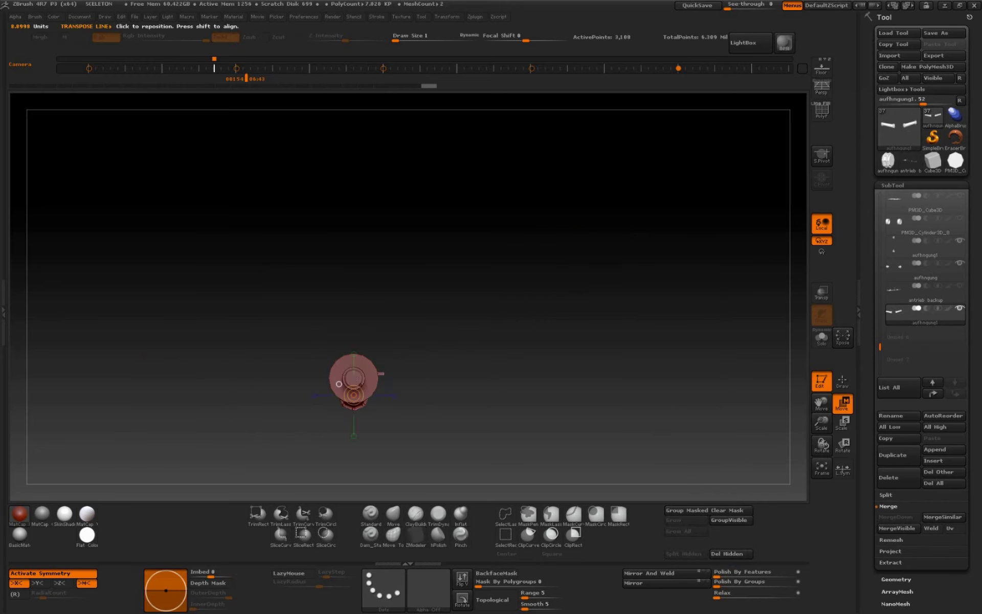
{"action": "left_click_drag", "start_coordinate": [353, 378], "coordinate": [661, 378]}
{"action": "left_click_drag", "start_coordinate": [823, 428], "coordinate": [730, 416]}
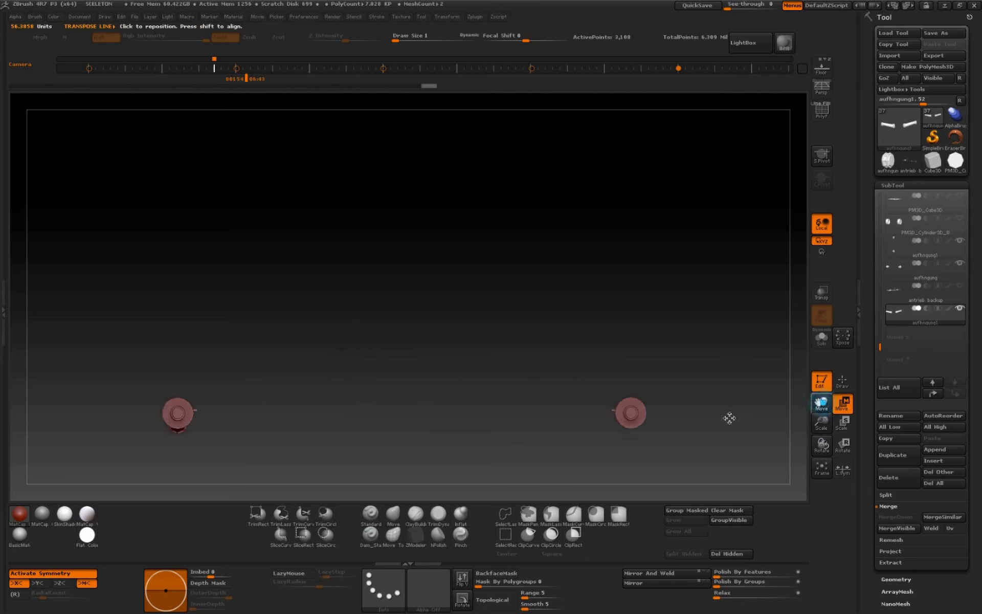
{"action": "left_click_drag", "start_coordinate": [186, 391], "coordinate": [390, 391]}
{"action": "left_click_drag", "start_coordinate": [278, 392], "coordinate": [354, 393], "text": "ctrl"}
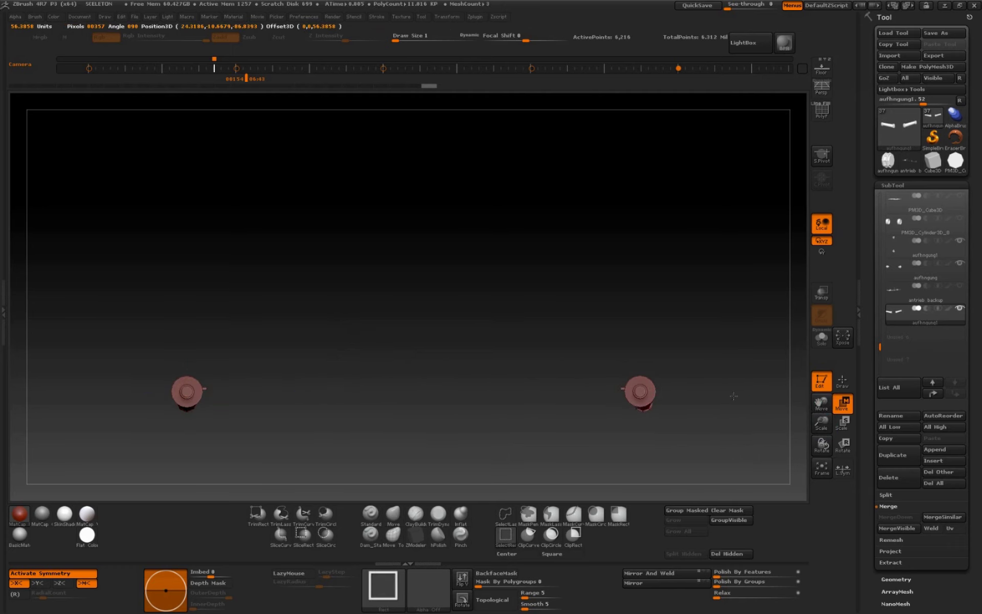
Reposition the pipe piece and place a sideways copy of it
{"action": "mouse_move", "coordinate": [733, 395]}
{"action": "left_mouse_down"}
{"action": "mouse_move", "coordinate": [720, 283]}
{"action": "mouse_move", "coordinate": [726, 306]}
{"action": "left_mouse_up"}
{"action": "left_click_drag", "start_coordinate": [821, 422], "coordinate": [822, 443]}
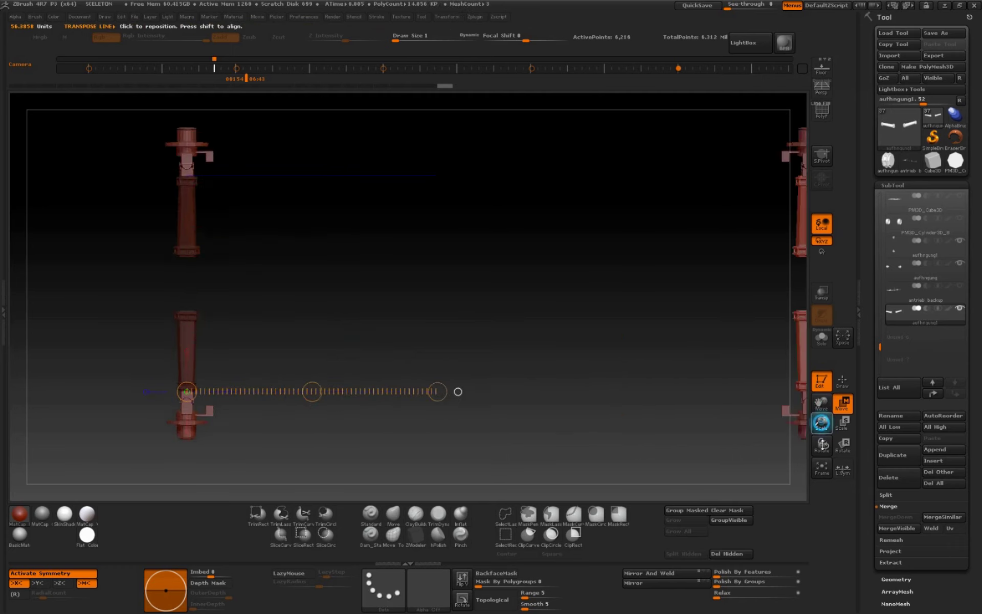
{"action": "left_click_drag", "start_coordinate": [452, 384], "coordinate": [373, 377], "text": "alt"}
{"action": "left_click_drag", "start_coordinate": [481, 329], "coordinate": [557, 327]}
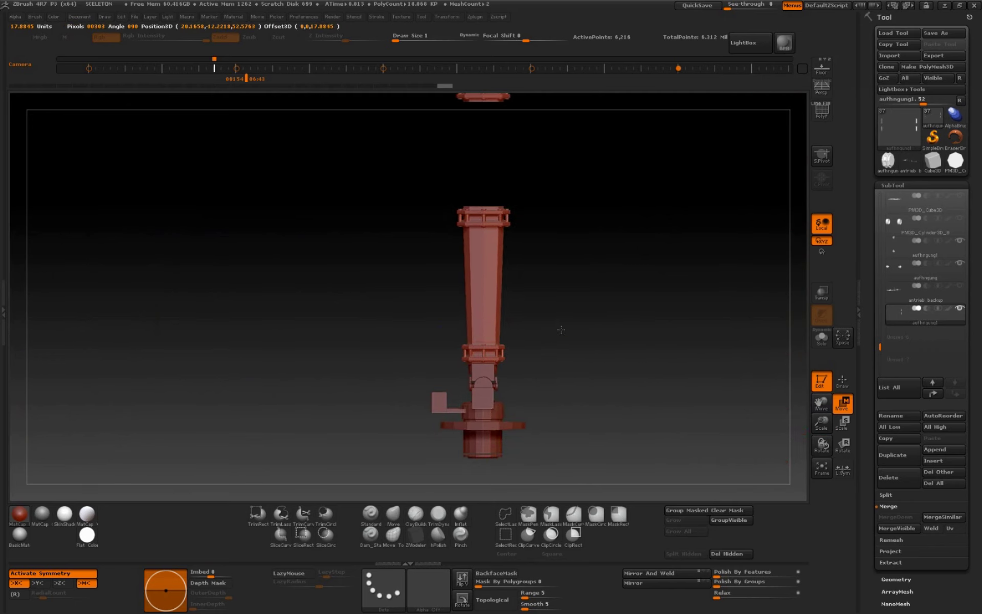
{"action": "mouse_move", "coordinate": [588, 307]}
{"action": "left_mouse_down"}
{"action": "mouse_move", "coordinate": [690, 389]}
{"action": "mouse_move", "coordinate": [742, 409]}
{"action": "left_mouse_up"}
{"action": "left_click_drag", "start_coordinate": [821, 422], "coordinate": [781, 272]}
{"action": "mouse_move", "coordinate": [680, 369]}
{"action": "left_mouse_down", "text": "shift"}
{"action": "mouse_move", "coordinate": [706, 422]}
{"action": "mouse_move", "coordinate": [638, 432]}
{"action": "left_mouse_up", "text": "shift"}
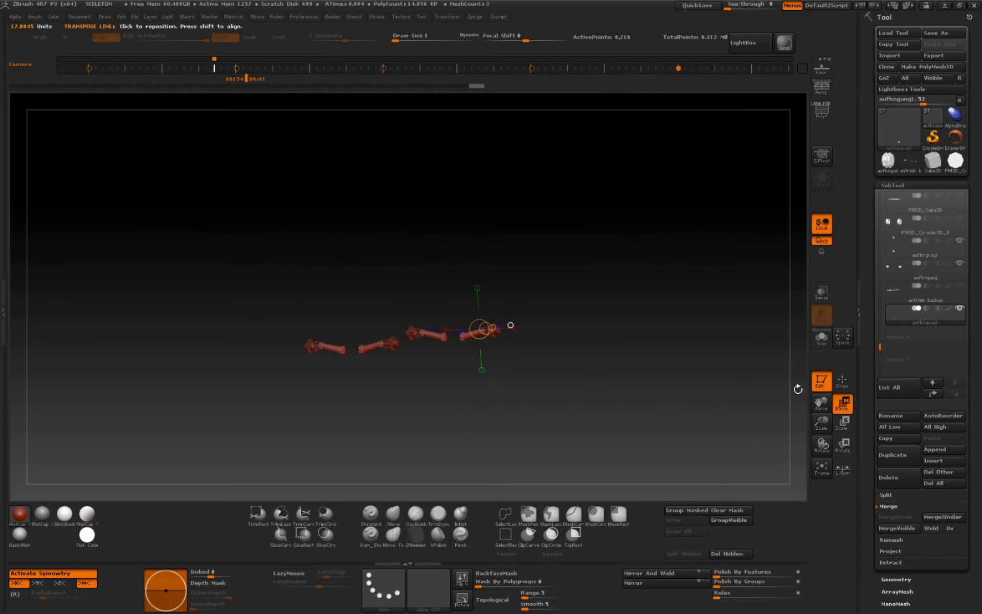
Select the 'antrieb backup' suspension subtool and line the pipe pieces up with its arms
{"action": "left_click", "coordinate": [900, 321]}
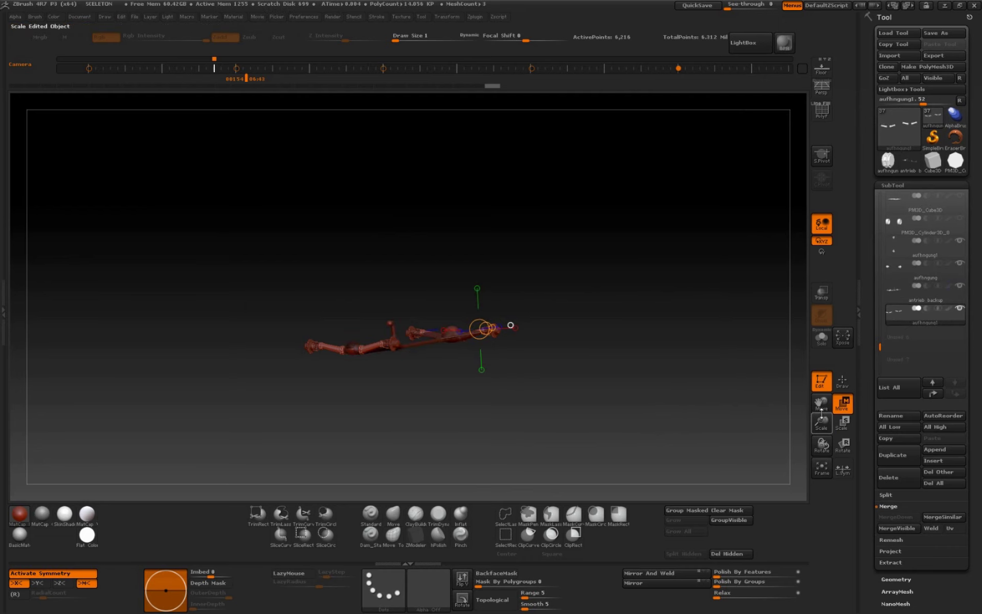
{"action": "left_click_drag", "start_coordinate": [821, 404], "coordinate": [844, 407]}
{"action": "left_click_drag", "start_coordinate": [627, 408], "coordinate": [688, 378]}
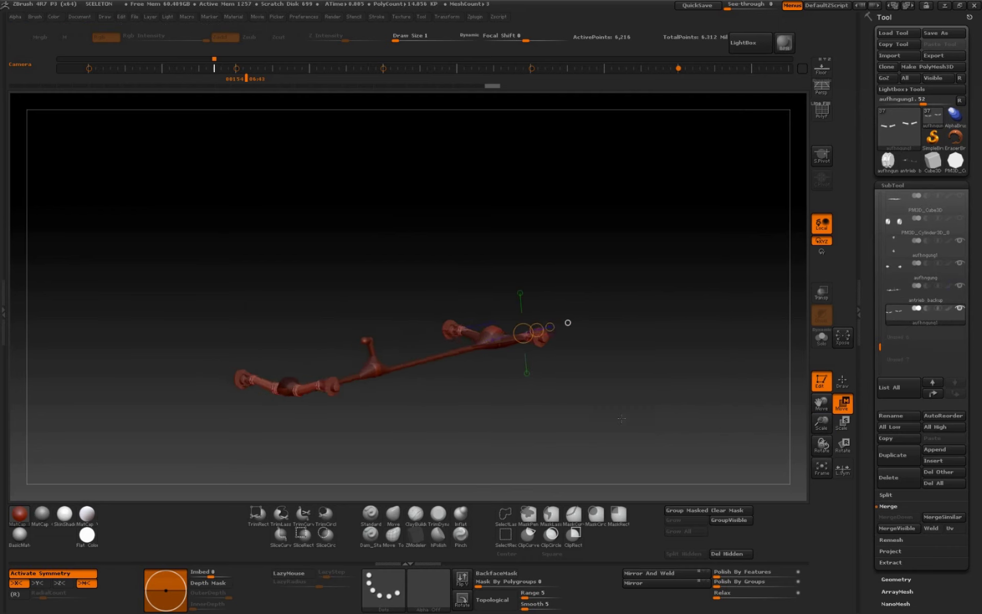
{"action": "left_click_drag", "start_coordinate": [625, 417], "coordinate": [654, 407]}
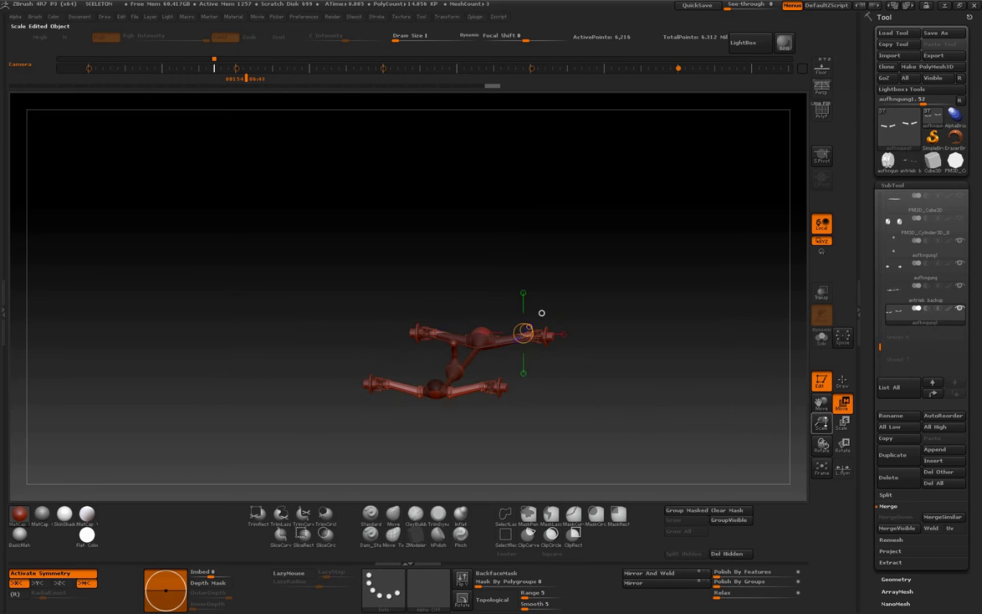
{"action": "left_click_drag", "start_coordinate": [821, 422], "coordinate": [822, 446]}
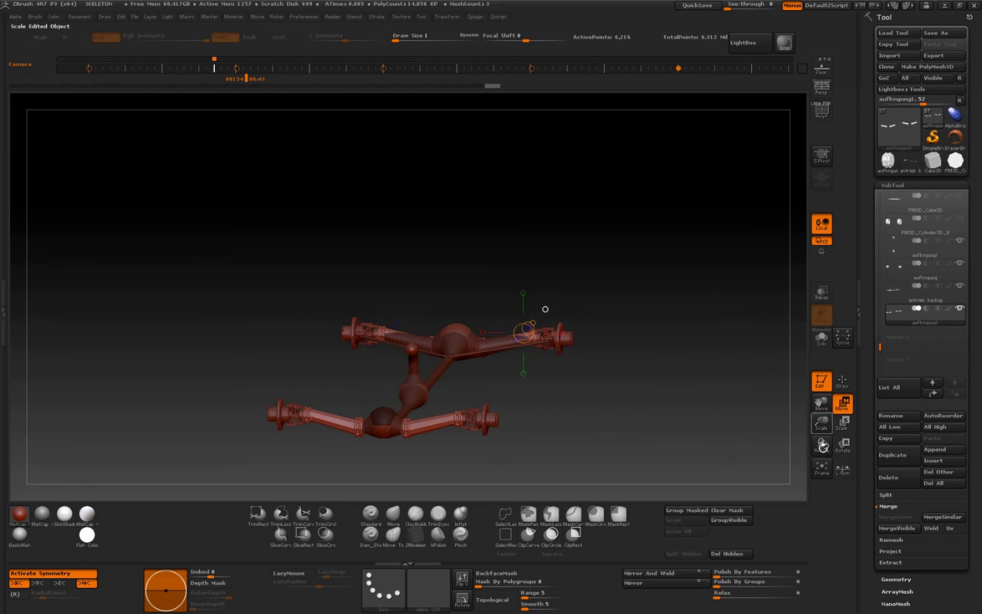
{"action": "left_click", "coordinate": [930, 296]}
{"action": "left_click", "coordinate": [823, 343]}
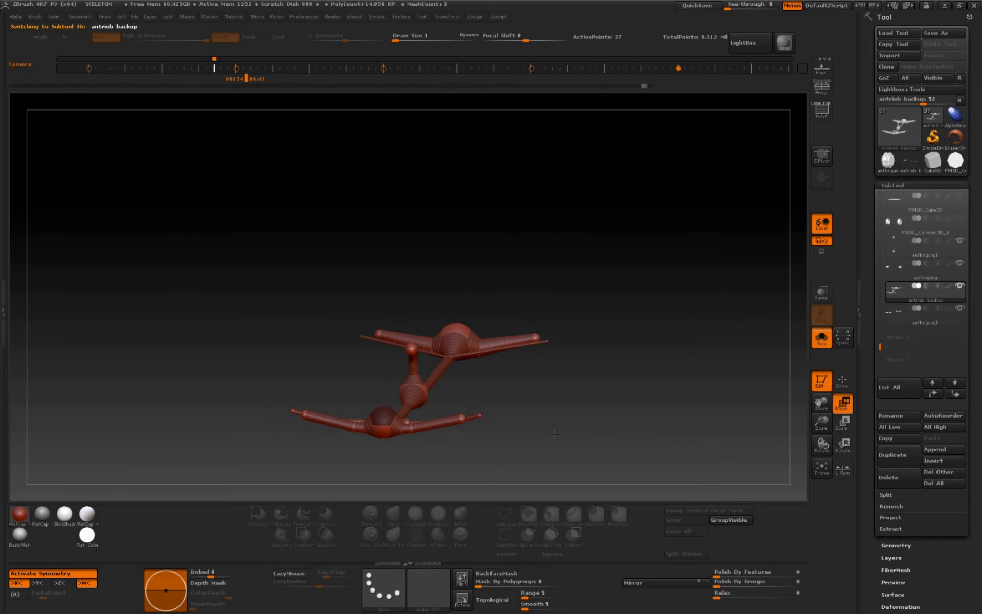
{"action": "left_click", "coordinate": [839, 383]}
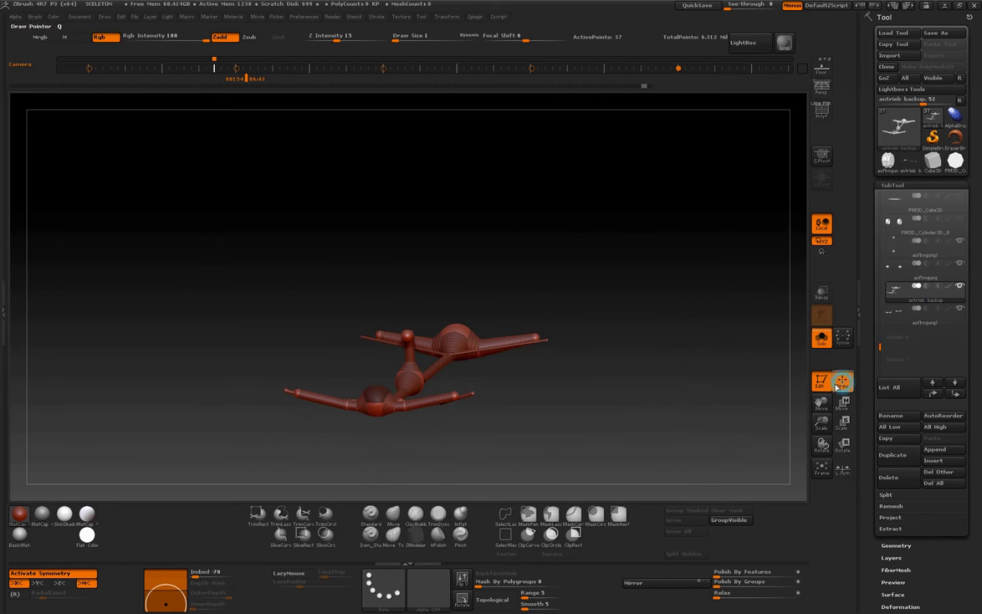
{"action": "mouse_move", "coordinate": [455, 396]}
{"action": "left_mouse_down"}
{"action": "mouse_move", "coordinate": [408, 416]}
{"action": "mouse_move", "coordinate": [523, 434]}
{"action": "left_mouse_up"}
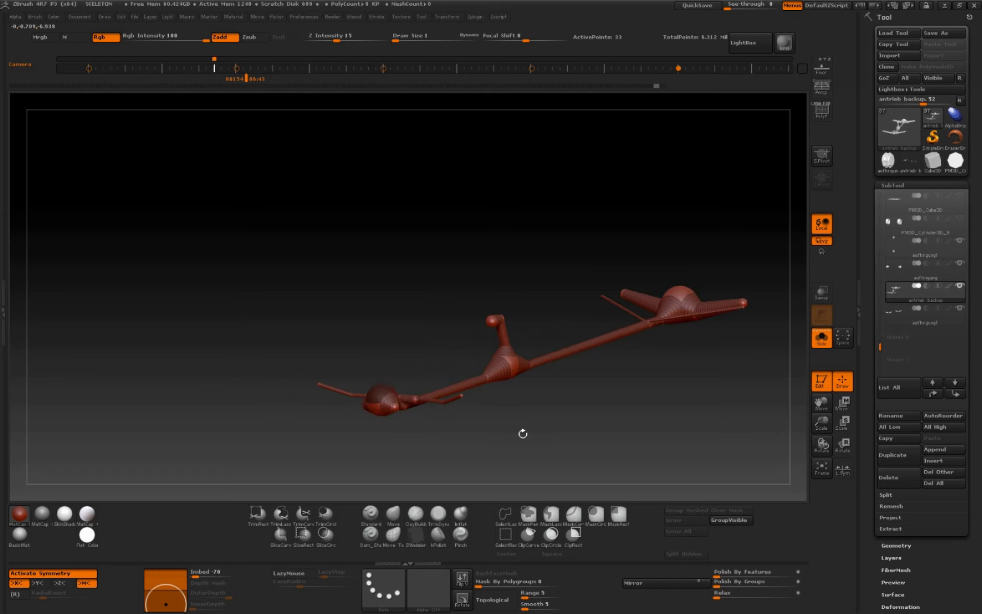
{"action": "left_click_drag", "start_coordinate": [648, 417], "coordinate": [682, 378]}
{"action": "left_click_drag", "start_coordinate": [757, 239], "coordinate": [732, 237]}
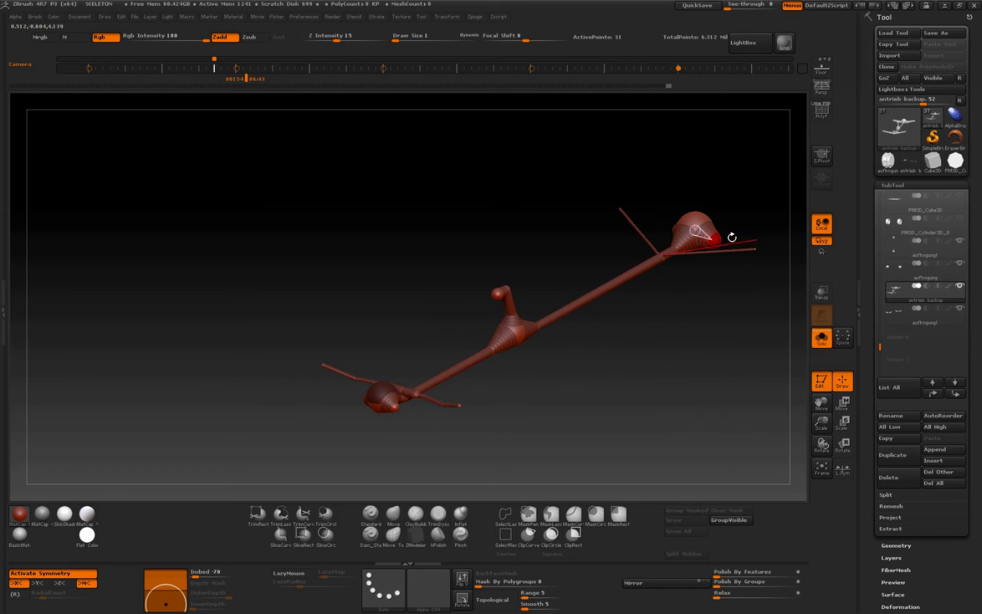
{"action": "mouse_move", "coordinate": [701, 313]}
{"action": "left_mouse_down"}
{"action": "mouse_move", "coordinate": [660, 413]}
{"action": "mouse_move", "coordinate": [611, 432]}
{"action": "mouse_move", "coordinate": [664, 410]}
{"action": "mouse_move", "coordinate": [729, 265]}
{"action": "mouse_move", "coordinate": [713, 361]}
{"action": "mouse_move", "coordinate": [680, 386]}
{"action": "mouse_move", "coordinate": [688, 391]}
{"action": "left_mouse_up"}
{"action": "left_click", "coordinate": [821, 337]}
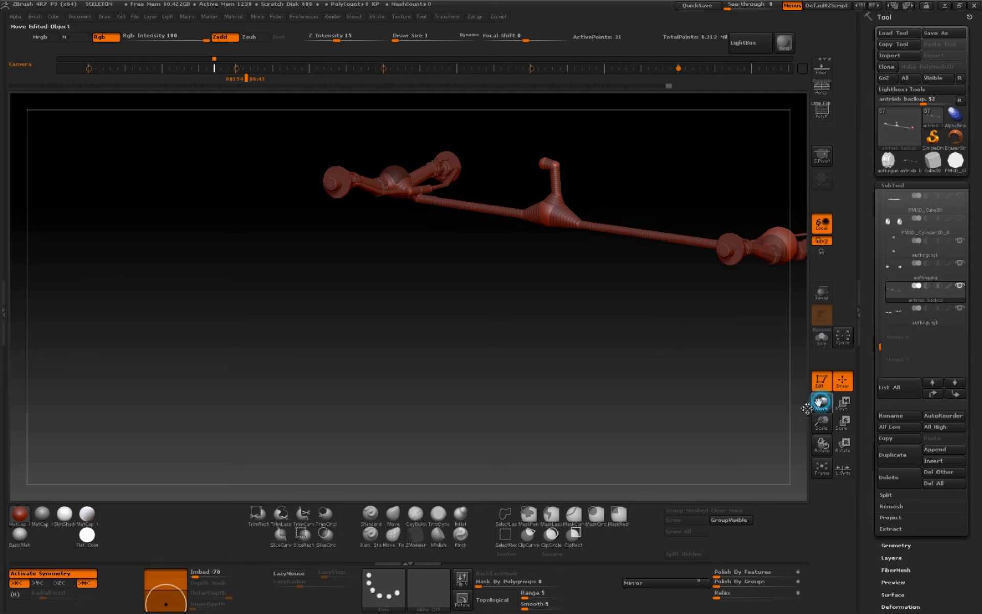
{"action": "mouse_move", "coordinate": [815, 401]}
{"action": "left_mouse_down"}
{"action": "mouse_move", "coordinate": [614, 431]}
{"action": "mouse_move", "coordinate": [557, 368]}
{"action": "left_mouse_up"}
{"action": "mouse_move", "coordinate": [821, 444]}
{"action": "left_mouse_down"}
{"action": "mouse_move", "coordinate": [824, 428]}
{"action": "mouse_move", "coordinate": [636, 385]}
{"action": "left_mouse_up"}
Flatten the rear axle's central sphere into a bulge with Transpose Scale
{"action": "left_click", "coordinate": [843, 423]}
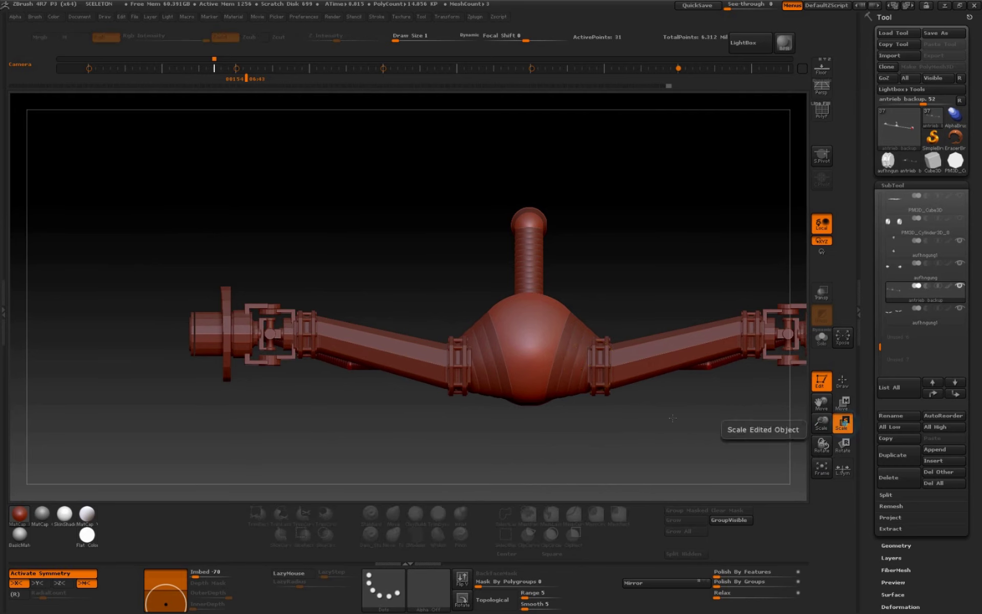
{"action": "left_click_drag", "start_coordinate": [529, 348], "coordinate": [591, 365]}
{"action": "left_click", "coordinate": [562, 321]}
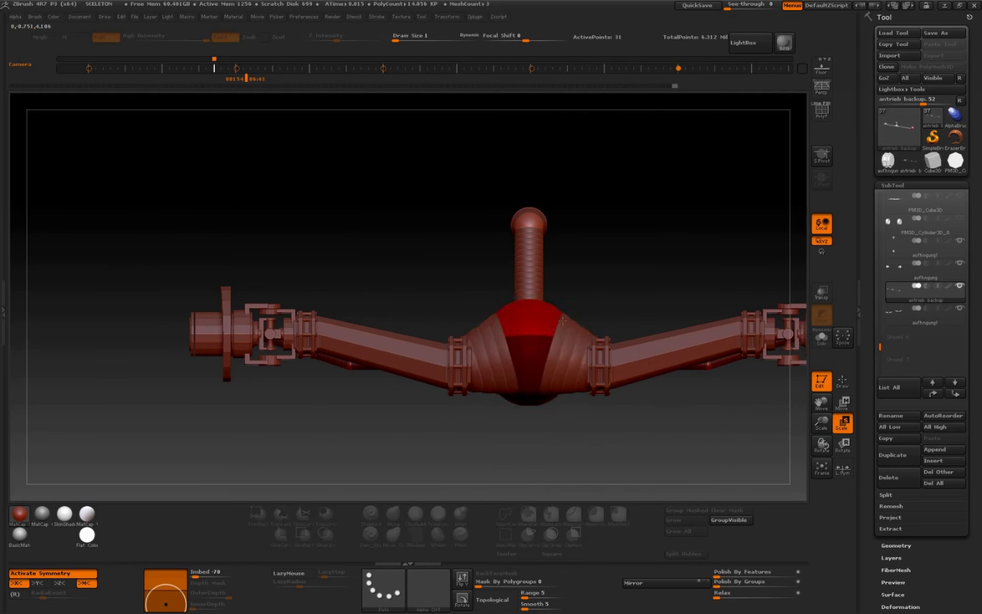
{"action": "mouse_move", "coordinate": [569, 315]}
{"action": "left_mouse_down"}
{"action": "mouse_move", "coordinate": [491, 306]}
{"action": "mouse_move", "coordinate": [538, 328]}
{"action": "left_mouse_up"}
Use Transpose Move to taper the bulge into a cone with its neck stretched up the tube
{"action": "left_click", "coordinate": [842, 401]}
{"action": "left_click", "coordinate": [846, 424]}
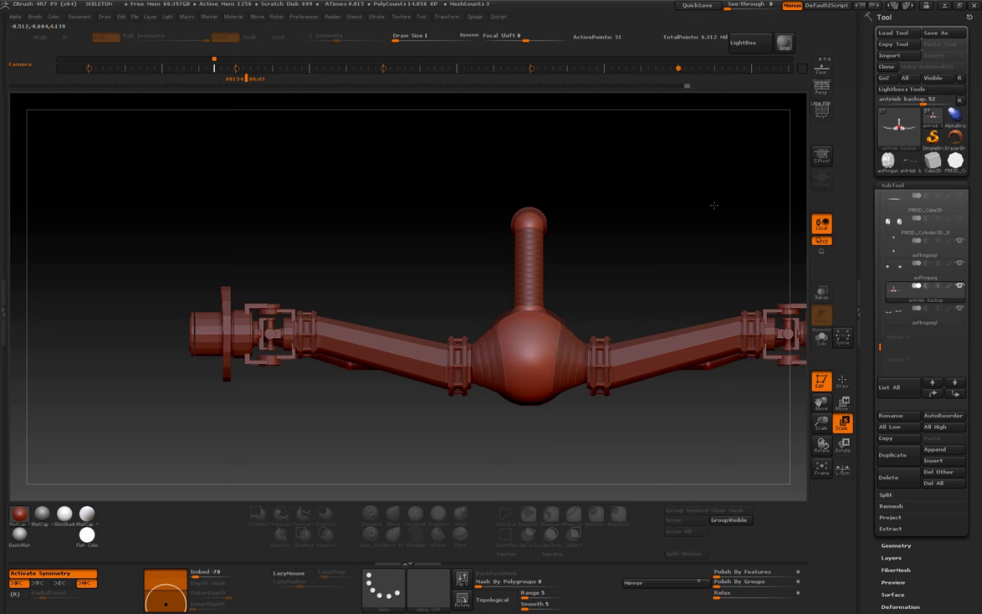
{"action": "left_click", "coordinate": [843, 403]}
{"action": "left_click_drag", "start_coordinate": [590, 365], "coordinate": [587, 367]}
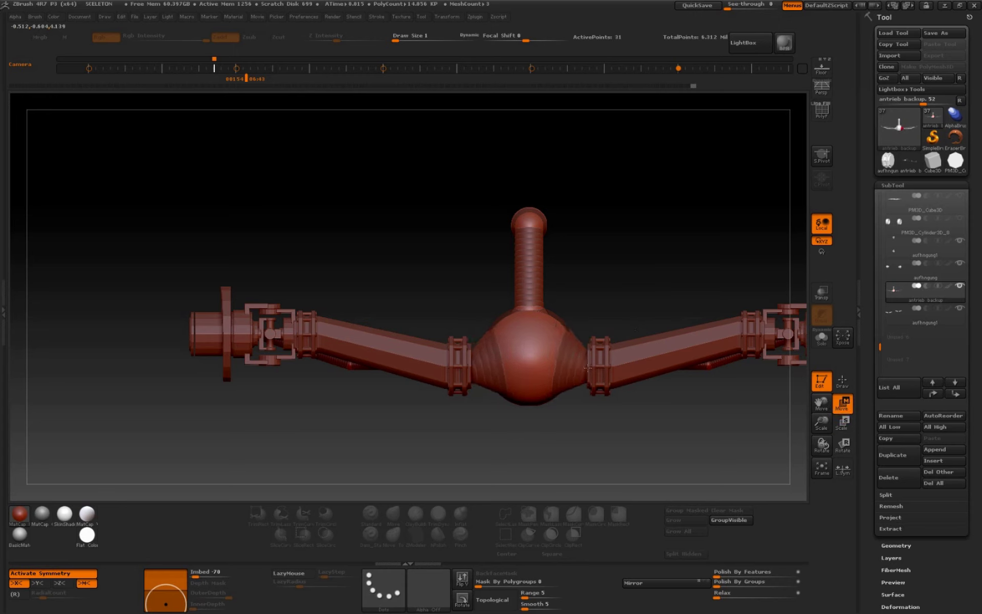
{"action": "left_click_drag", "start_coordinate": [656, 283], "coordinate": [652, 392]}
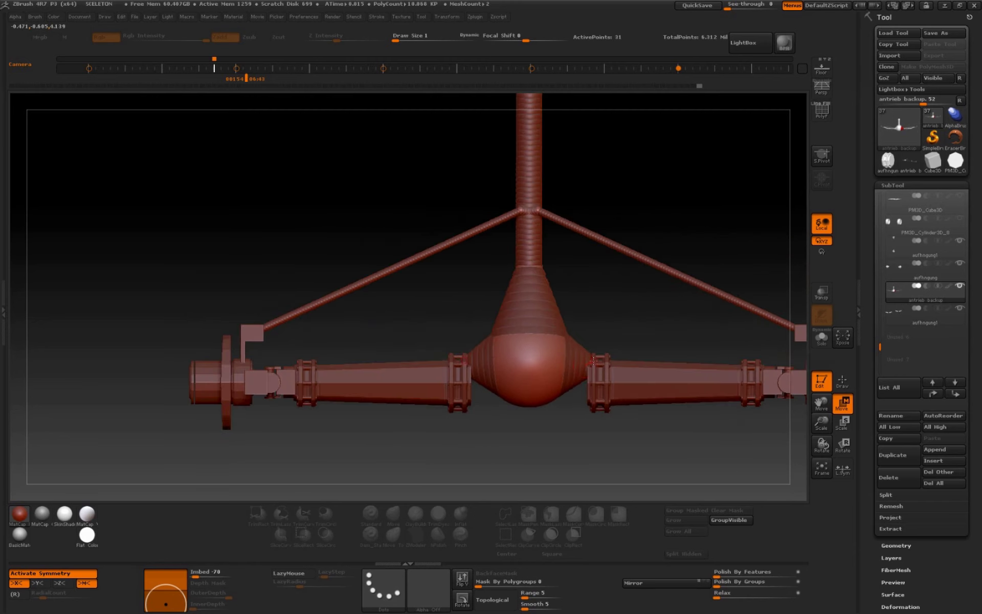
{"action": "mouse_move", "coordinate": [592, 361]}
{"action": "left_mouse_down"}
{"action": "mouse_move", "coordinate": [590, 380]}
{"action": "mouse_move", "coordinate": [530, 361]}
{"action": "mouse_move", "coordinate": [534, 388]}
{"action": "mouse_move", "coordinate": [592, 384]}
{"action": "left_mouse_up"}
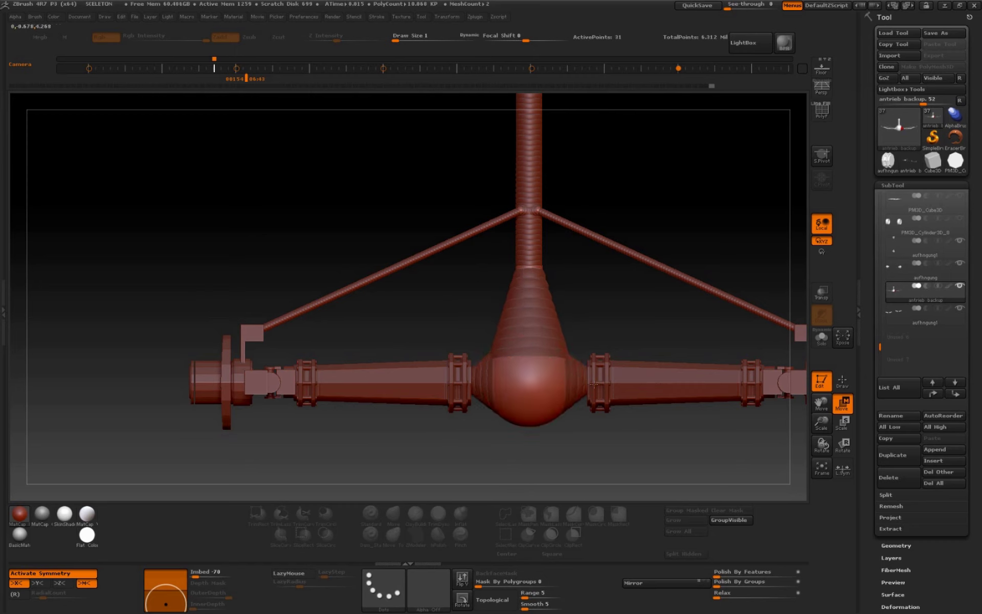
{"action": "left_click_drag", "start_coordinate": [529, 380], "coordinate": [529, 207]}
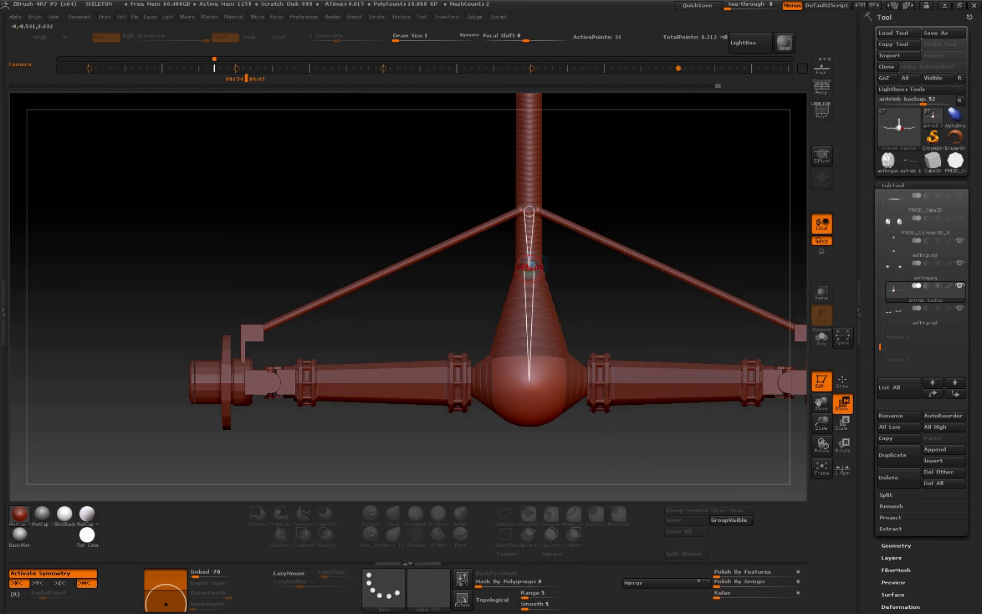
{"action": "left_click_drag", "start_coordinate": [529, 294], "coordinate": [534, 284]}
Inspect the axle from above, then zoom out to show both axles
{"action": "left_click_drag", "start_coordinate": [631, 450], "coordinate": [628, 361]}
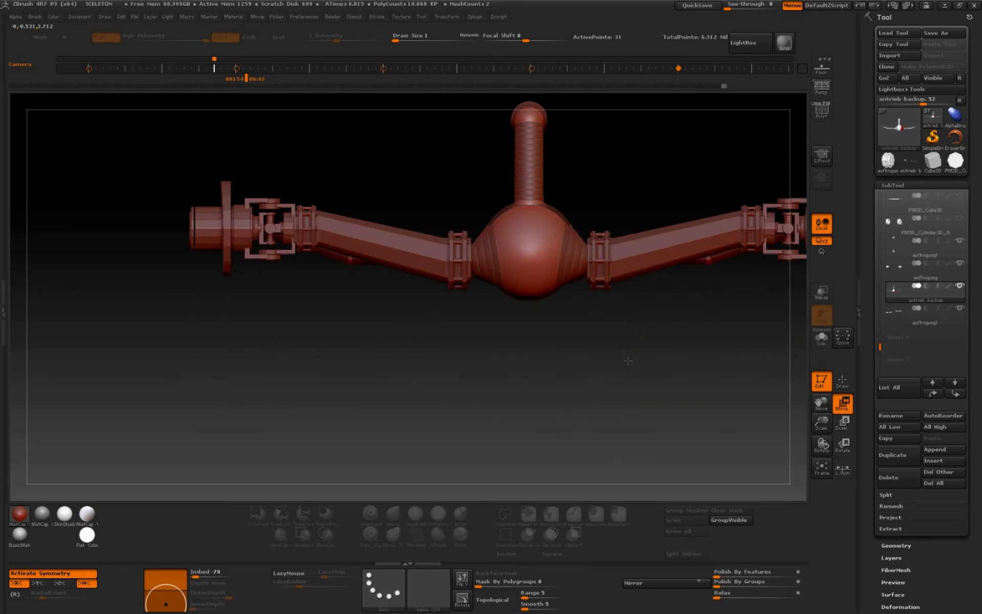
{"action": "left_click_drag", "start_coordinate": [822, 424], "coordinate": [821, 435]}
{"action": "mouse_move", "coordinate": [639, 440]}
{"action": "left_mouse_down"}
{"action": "mouse_move", "coordinate": [646, 403]}
{"action": "mouse_move", "coordinate": [663, 419]}
{"action": "left_mouse_up"}
{"action": "left_click_drag", "start_coordinate": [821, 424], "coordinate": [821, 433]}
{"action": "left_click_drag", "start_coordinate": [665, 409], "coordinate": [673, 421]}
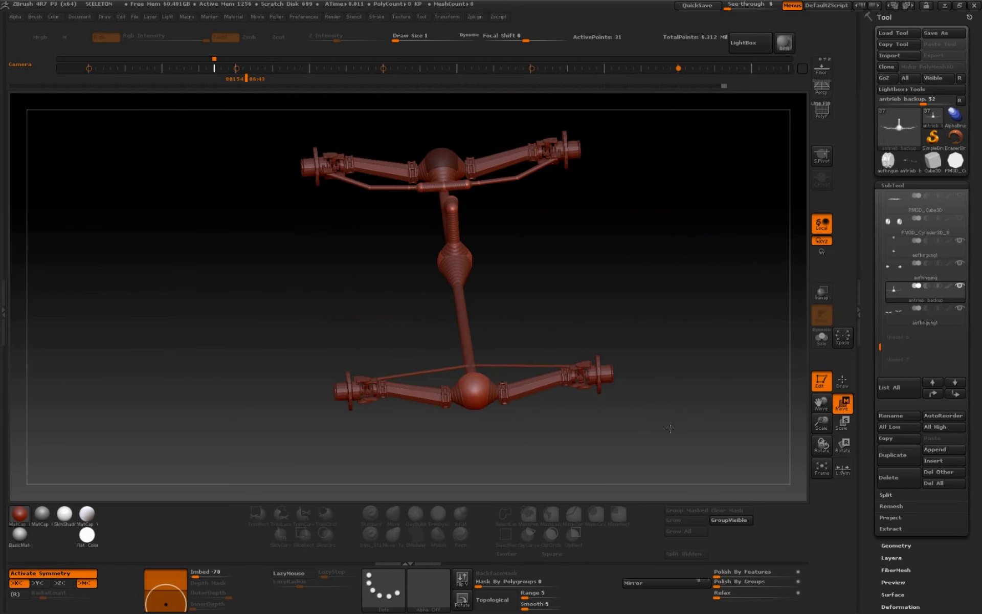
Duplicate the left-wheel sleeve tube and pull the copy inward along the axle
{"action": "mouse_move", "coordinate": [670, 430]}
{"action": "left_mouse_down"}
{"action": "mouse_move", "coordinate": [649, 421]}
{"action": "mouse_move", "coordinate": [654, 428]}
{"action": "mouse_move", "coordinate": [678, 414]}
{"action": "left_mouse_up"}
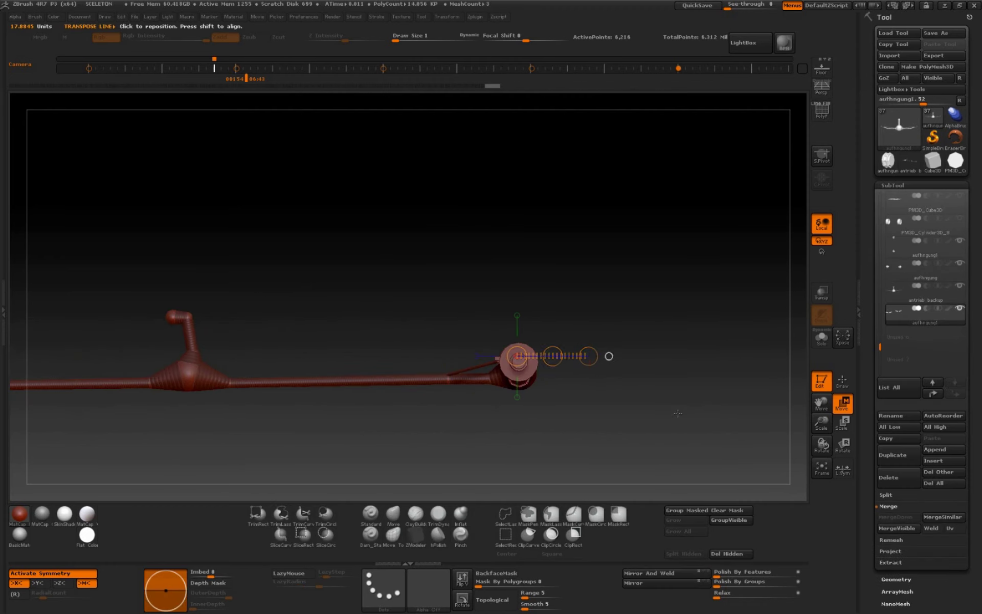
{"action": "mouse_move", "coordinate": [821, 423]}
{"action": "left_mouse_down"}
{"action": "mouse_move", "coordinate": [822, 432]}
{"action": "mouse_move", "coordinate": [926, 403]}
{"action": "left_mouse_up"}
{"action": "left_click_drag", "start_coordinate": [718, 360], "coordinate": [762, 361]}
{"action": "left_click_drag", "start_coordinate": [306, 360], "coordinate": [600, 361]}
{"action": "left_click_drag", "start_coordinate": [452, 360], "coordinate": [477, 355]}
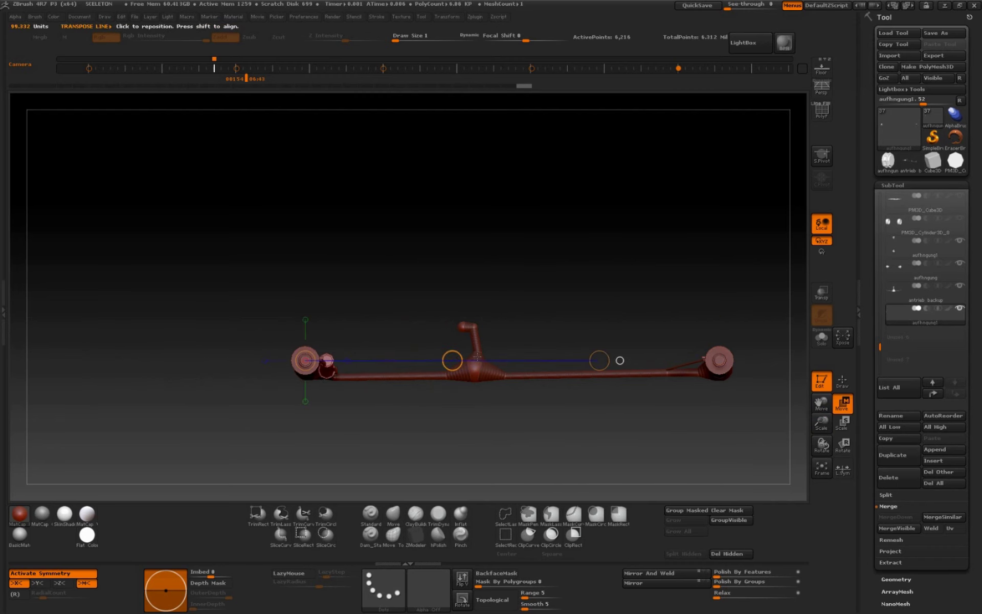
{"action": "key", "text": "ctrl+shift"}
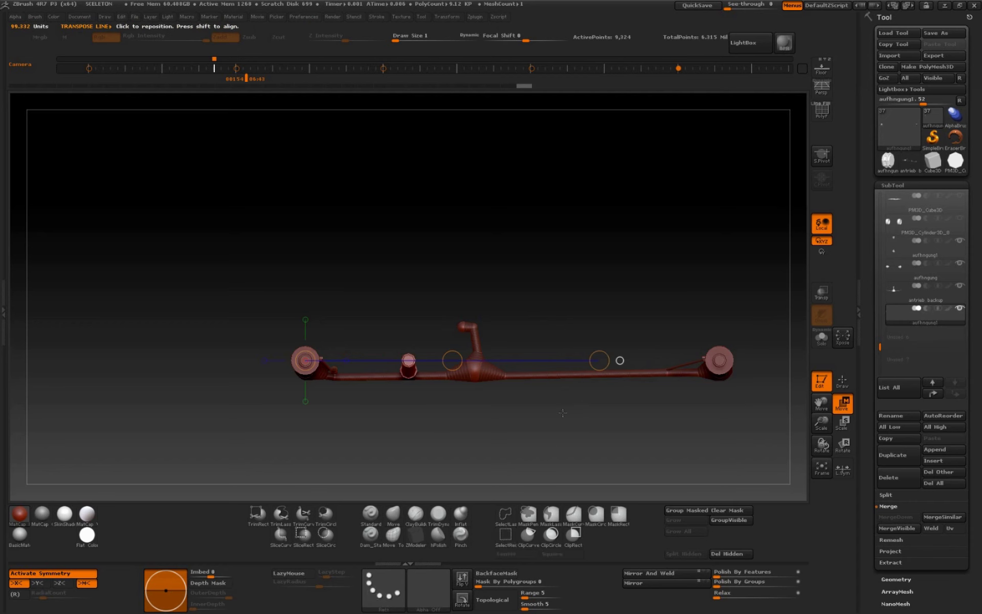
{"action": "mouse_move", "coordinate": [555, 356]}
{"action": "left_mouse_down"}
{"action": "mouse_move", "coordinate": [563, 434]}
{"action": "mouse_move", "coordinate": [554, 407]}
{"action": "left_mouse_up"}
Isolate the two middle sleeve tubes and split them into a new subtool
{"action": "key", "text": "q"}
{"action": "key", "text": "ctrl"}
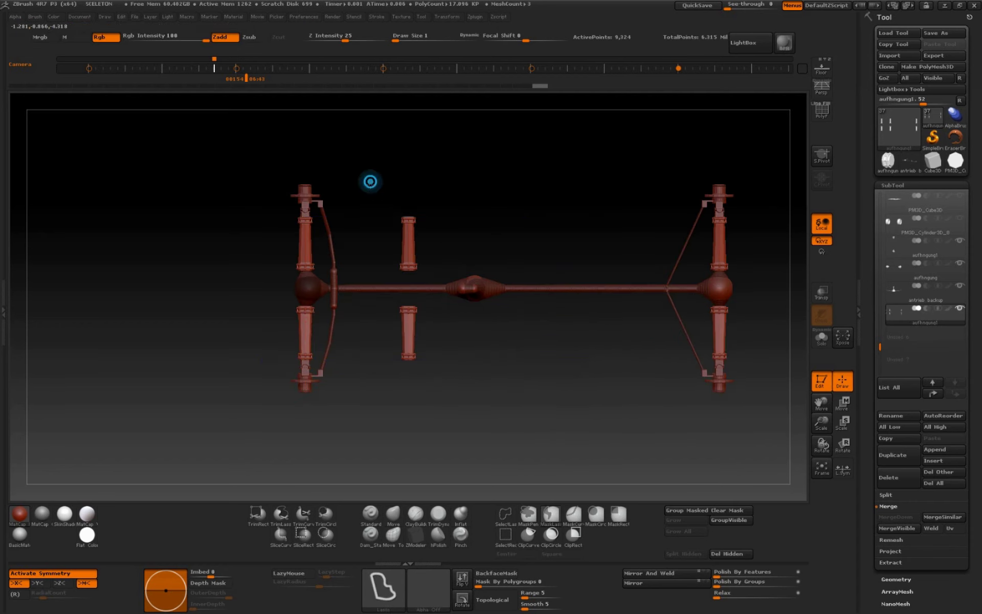
{"action": "left_click_drag", "start_coordinate": [376, 194], "coordinate": [450, 411], "text": "ctrl+shift"}
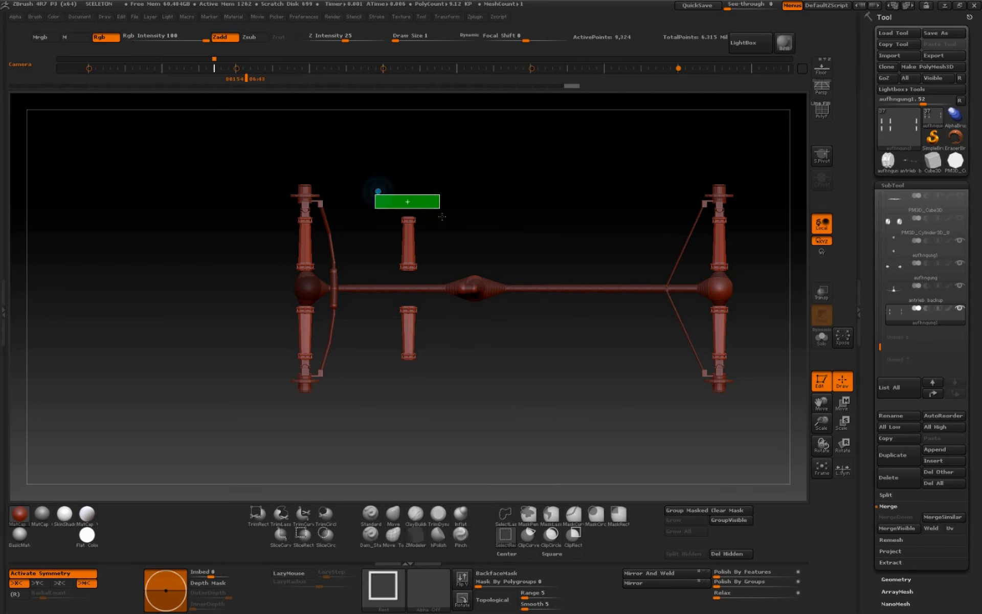
{"action": "left_click", "coordinate": [638, 421], "text": "ctrl+shift"}
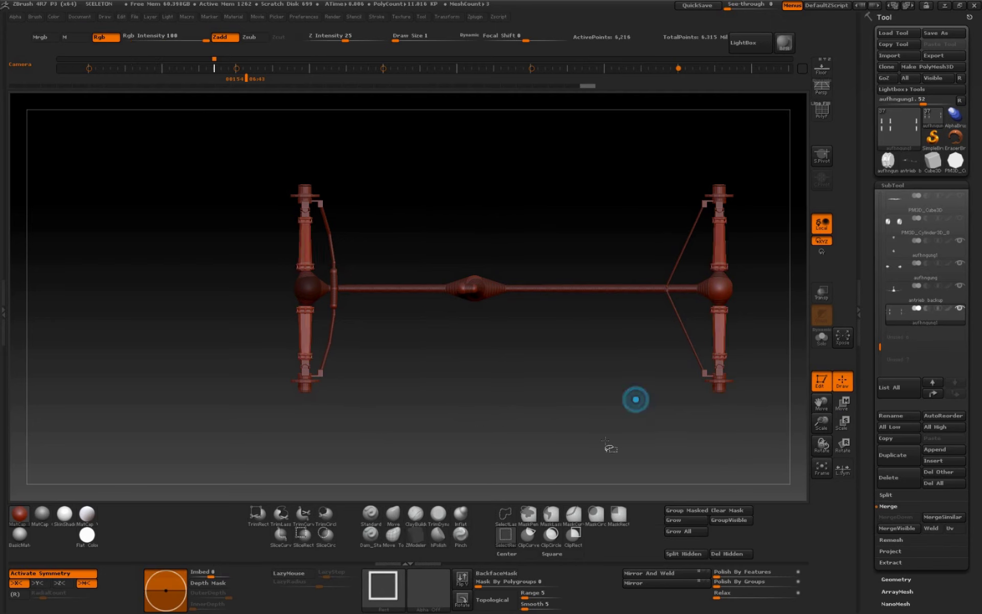
{"action": "left_click", "coordinate": [689, 553]}
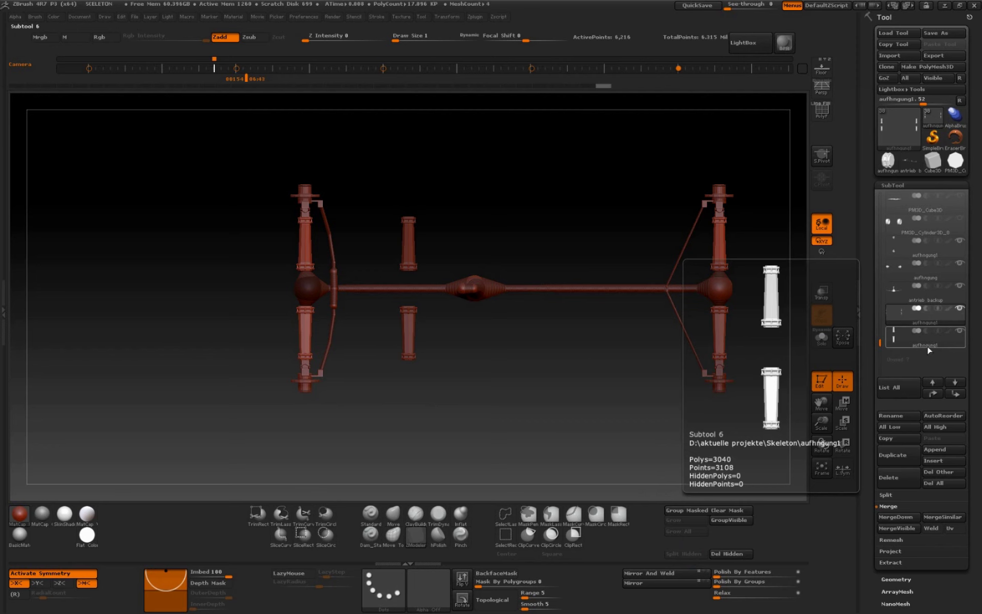
Hide the upper middle tube and delete it, keeping the lower one
{"action": "left_click_drag", "start_coordinate": [362, 163], "coordinate": [449, 274], "text": "ctrl+shift"}
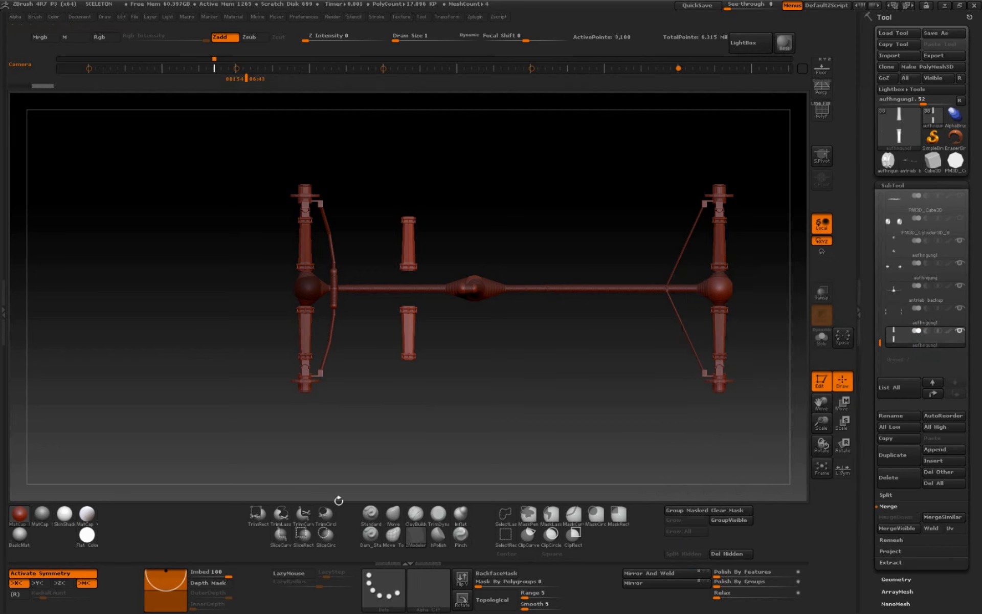
{"action": "left_click_drag", "start_coordinate": [432, 298], "coordinate": [378, 437], "text": "ctrl+shift"}
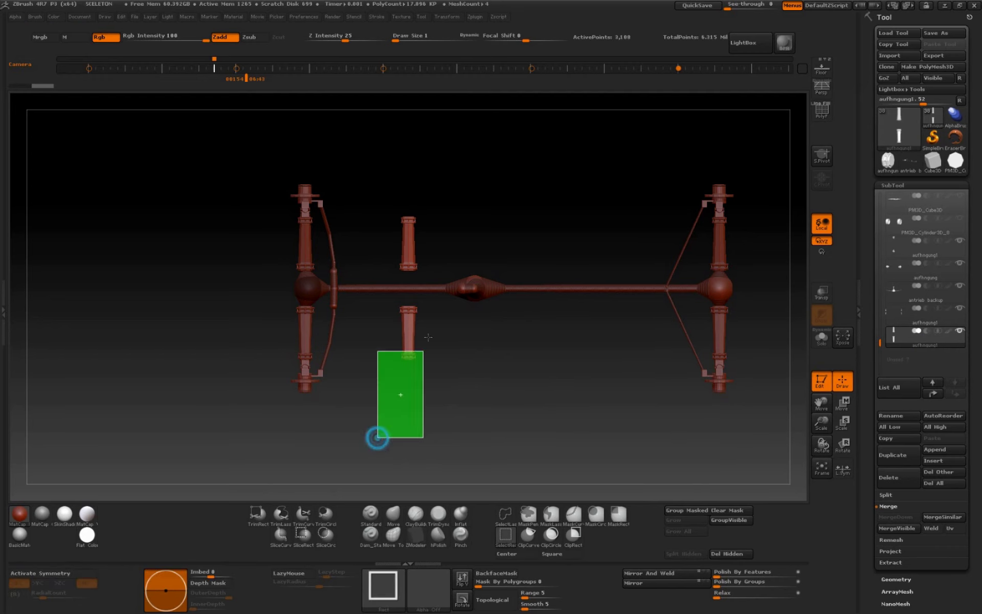
{"action": "left_click", "coordinate": [730, 554]}
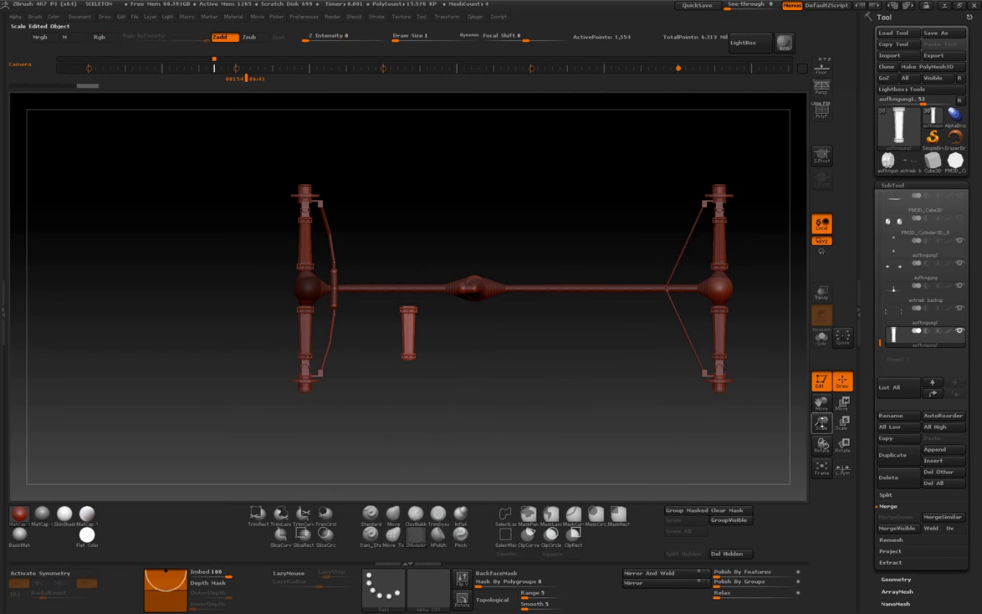
{"action": "left_click_drag", "start_coordinate": [821, 423], "coordinate": [820, 402]}
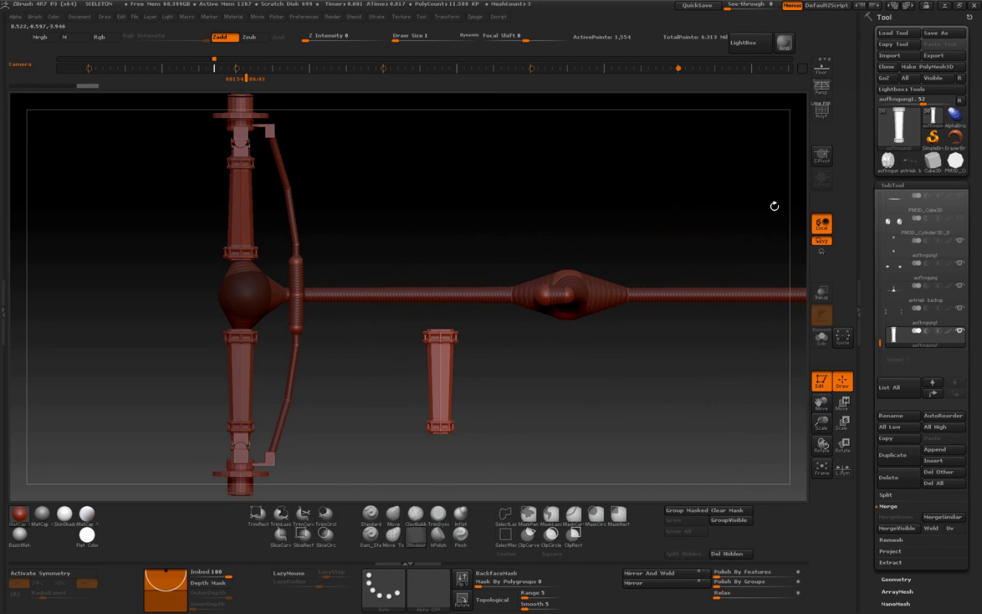
Show the floor grid, rotate the tube horizontal and move it onto the shaft joint
{"action": "left_click", "coordinate": [822, 68]}
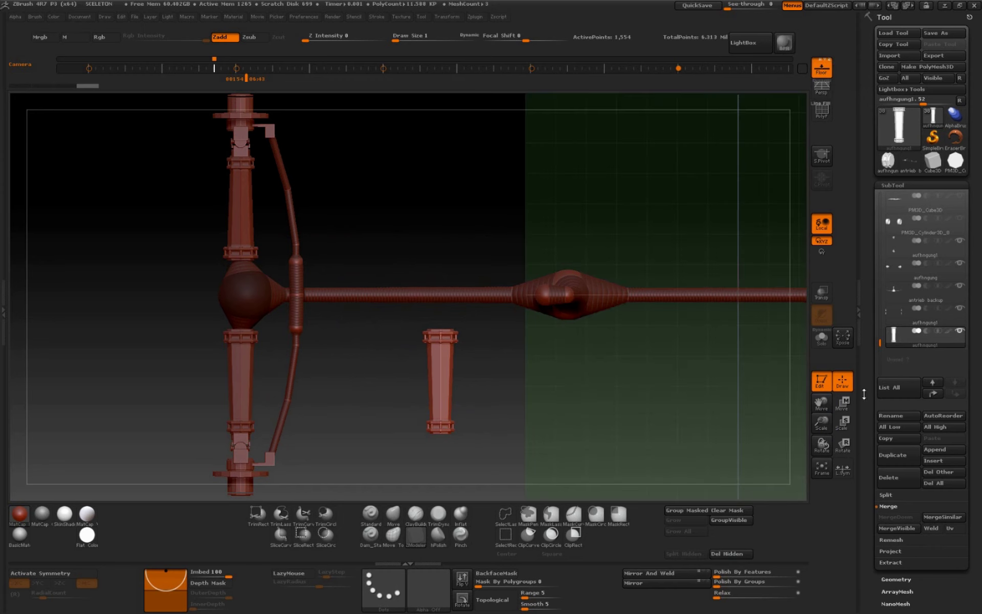
{"action": "left_click", "coordinate": [844, 446]}
{"action": "mouse_move", "coordinate": [439, 336]}
{"action": "left_mouse_down"}
{"action": "mouse_move", "coordinate": [551, 336]}
{"action": "mouse_move", "coordinate": [777, 439]}
{"action": "left_mouse_up"}
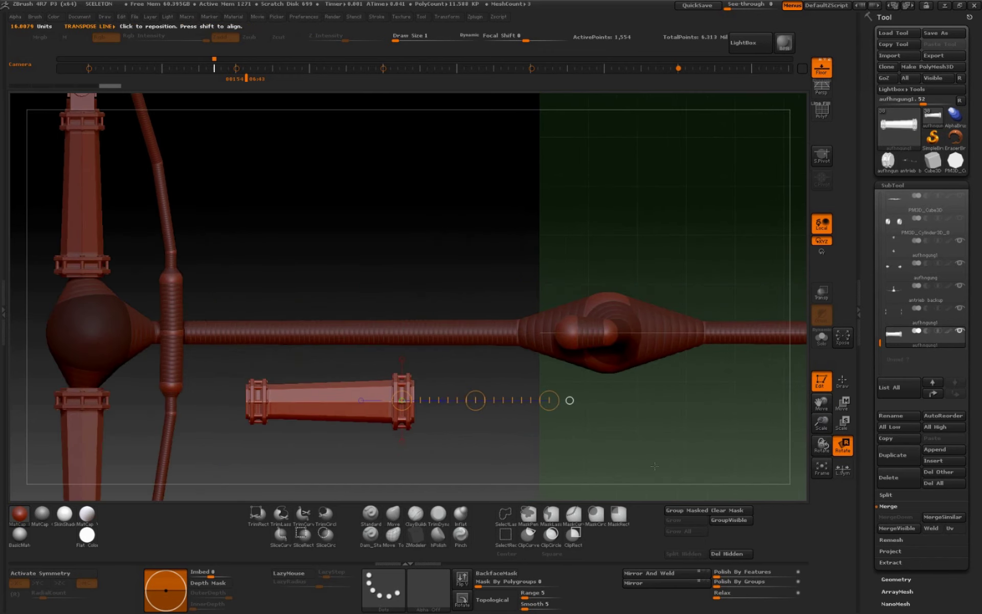
{"action": "left_click", "coordinate": [842, 402]}
{"action": "left_click_drag", "start_coordinate": [475, 400], "coordinate": [741, 328]}
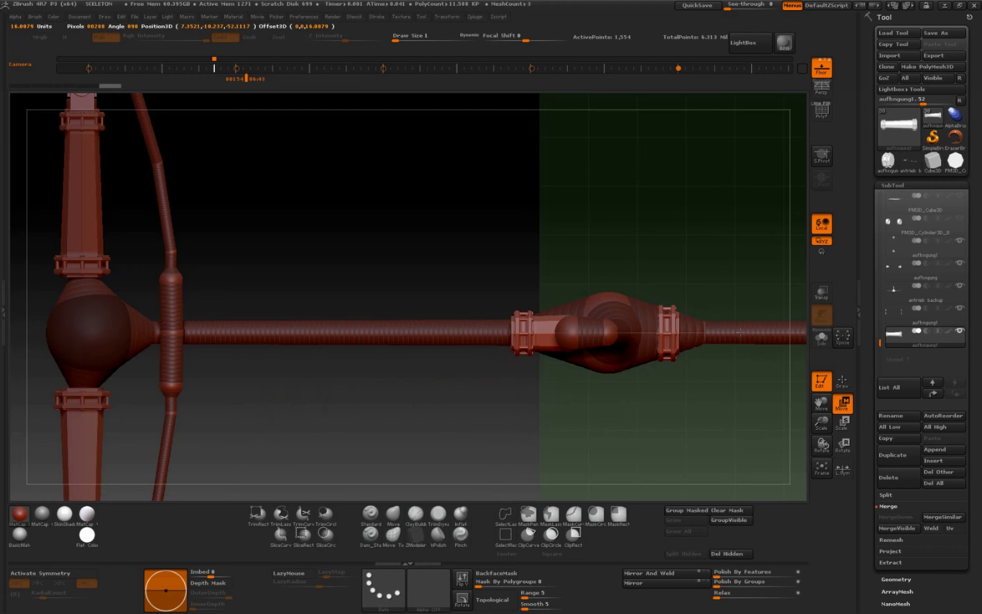
{"action": "mouse_move", "coordinate": [827, 416]}
{"action": "left_mouse_down"}
{"action": "mouse_move", "coordinate": [827, 379]}
{"action": "mouse_move", "coordinate": [592, 442]}
{"action": "left_mouse_up"}
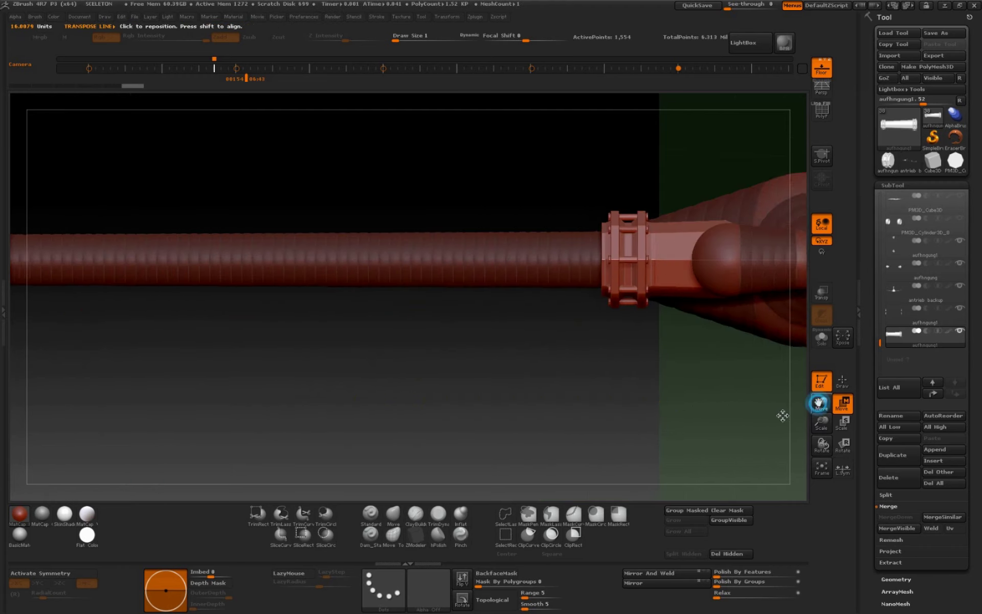
{"action": "left_click_drag", "start_coordinate": [821, 423], "coordinate": [821, 404]}
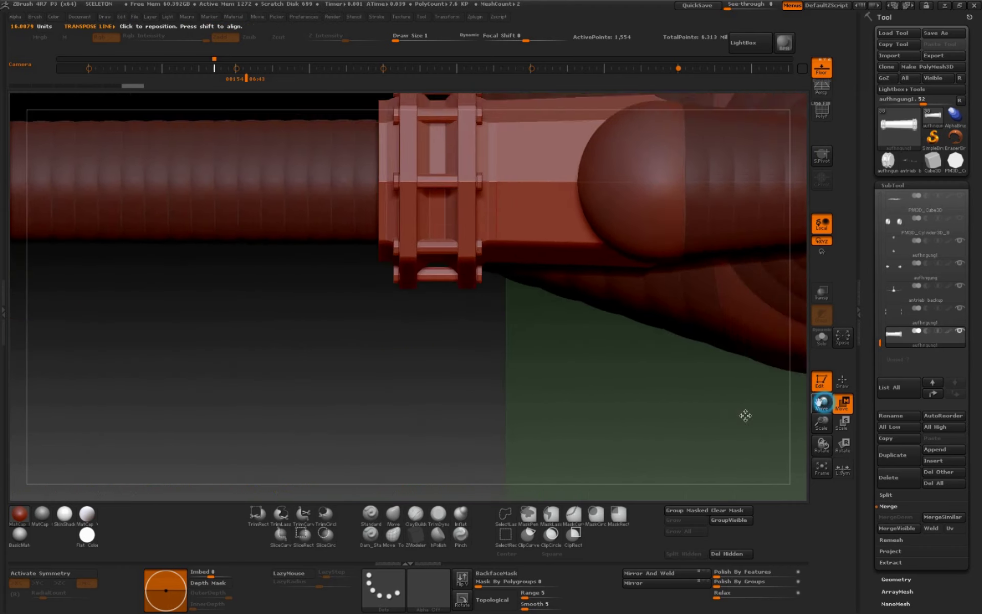
{"action": "left_click_drag", "start_coordinate": [745, 413], "coordinate": [670, 396], "text": "alt"}
Nudge the tube onto the joint, then slide it left and down onto the angled shaft
{"action": "left_click_drag", "start_coordinate": [649, 283], "coordinate": [757, 150]}
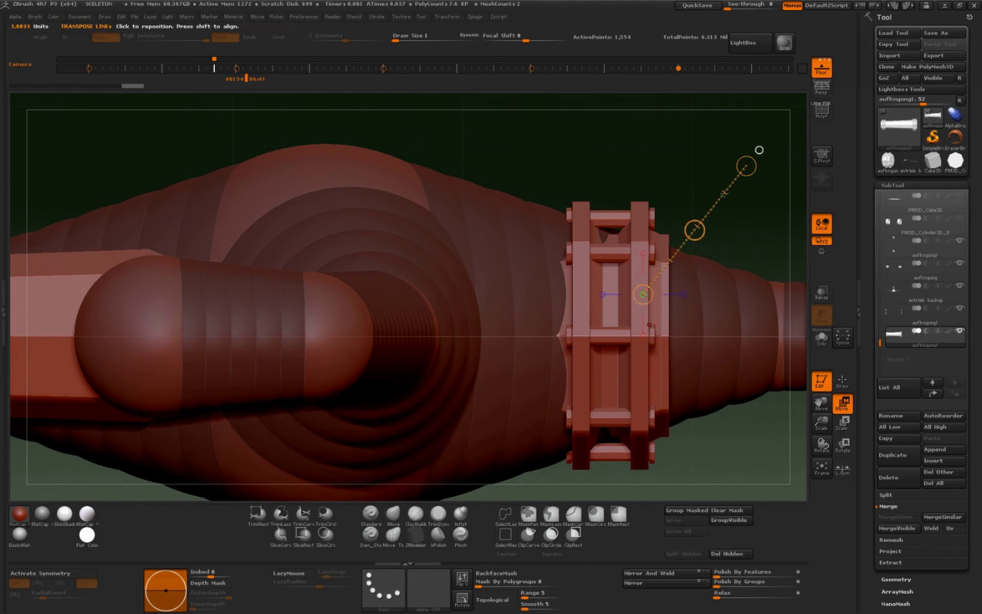
{"action": "left_click_drag", "start_coordinate": [696, 226], "coordinate": [693, 230]}
{"action": "mouse_move", "coordinate": [815, 423]}
{"action": "left_mouse_down"}
{"action": "mouse_move", "coordinate": [767, 425]}
{"action": "mouse_move", "coordinate": [701, 378]}
{"action": "left_mouse_up"}
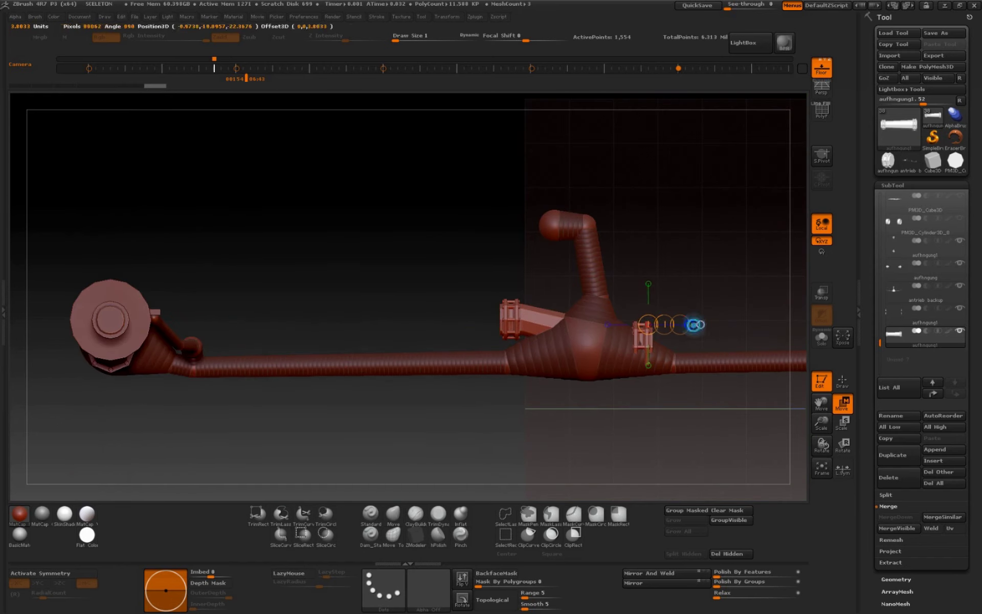
{"action": "left_click_drag", "start_coordinate": [686, 324], "coordinate": [756, 324]}
{"action": "mouse_move", "coordinate": [691, 324]}
{"action": "left_mouse_down"}
{"action": "mouse_move", "coordinate": [556, 363]}
{"action": "mouse_move", "coordinate": [504, 250]}
{"action": "left_mouse_up"}
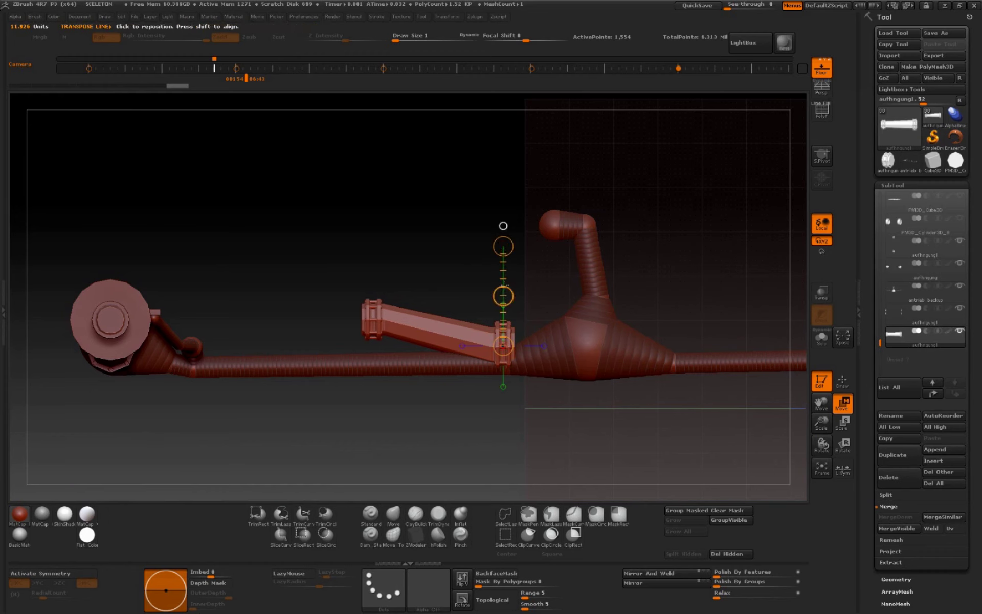
{"action": "left_click_drag", "start_coordinate": [504, 299], "coordinate": [504, 308]}
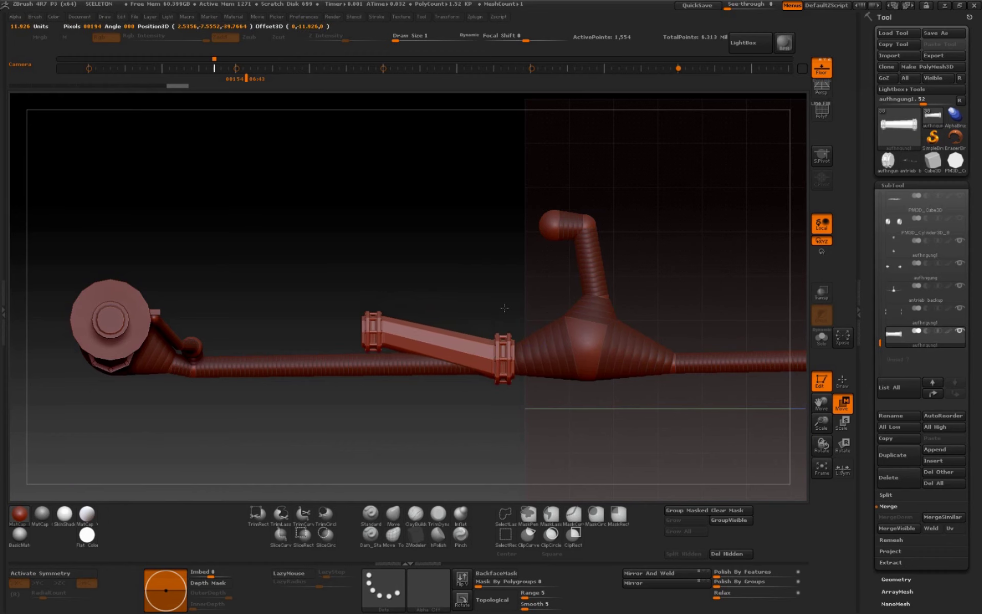
{"action": "mouse_move", "coordinate": [822, 422]}
{"action": "left_mouse_down"}
{"action": "mouse_move", "coordinate": [818, 410]}
{"action": "mouse_move", "coordinate": [737, 421]}
{"action": "left_mouse_up"}
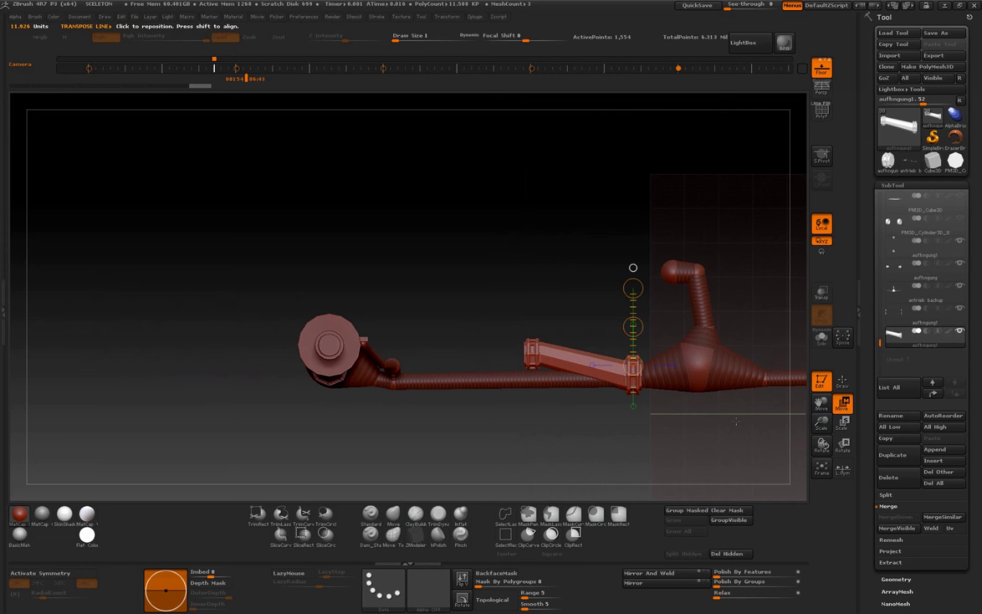
{"action": "left_click_drag", "start_coordinate": [821, 422], "coordinate": [821, 445]}
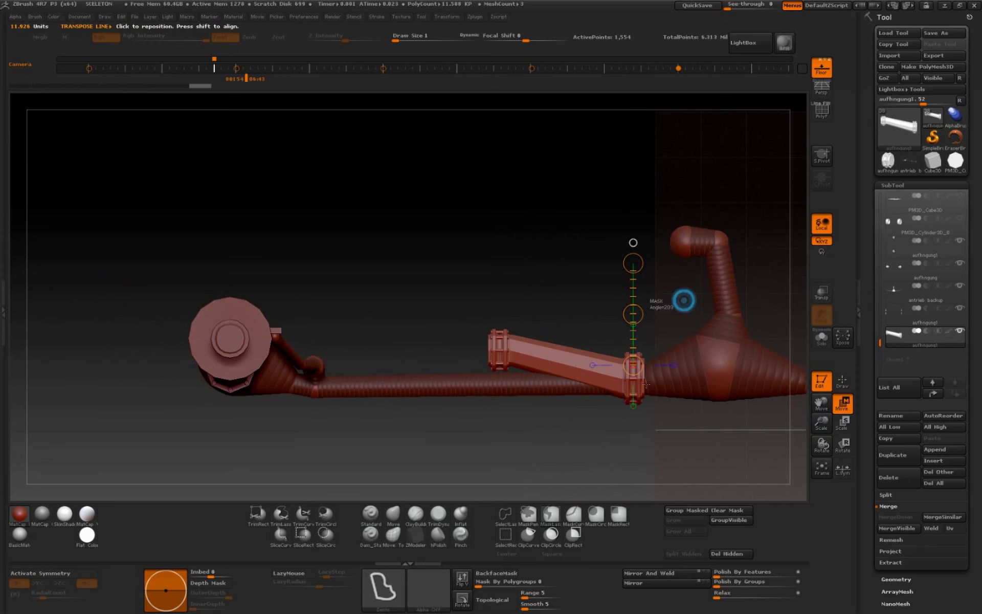
Draw a mask stroke across the sleeve tube and start an axis from the right clamp ring
{"action": "left_click_drag", "start_coordinate": [680, 304], "coordinate": [589, 445], "text": "ctrl"}
{"action": "left_click_drag", "start_coordinate": [700, 289], "coordinate": [609, 460], "text": "ctrl"}
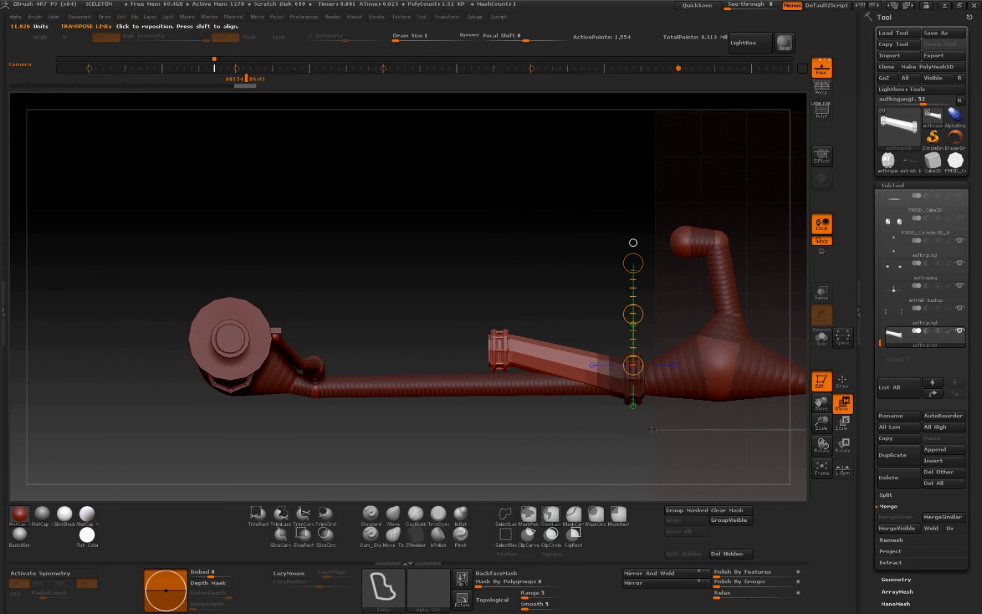
{"action": "mouse_move", "coordinate": [821, 422]}
{"action": "left_mouse_down"}
{"action": "mouse_move", "coordinate": [821, 448]}
{"action": "mouse_move", "coordinate": [821, 422]}
{"action": "mouse_move", "coordinate": [799, 401]}
{"action": "left_mouse_up"}
{"action": "left_click", "coordinate": [589, 363]}
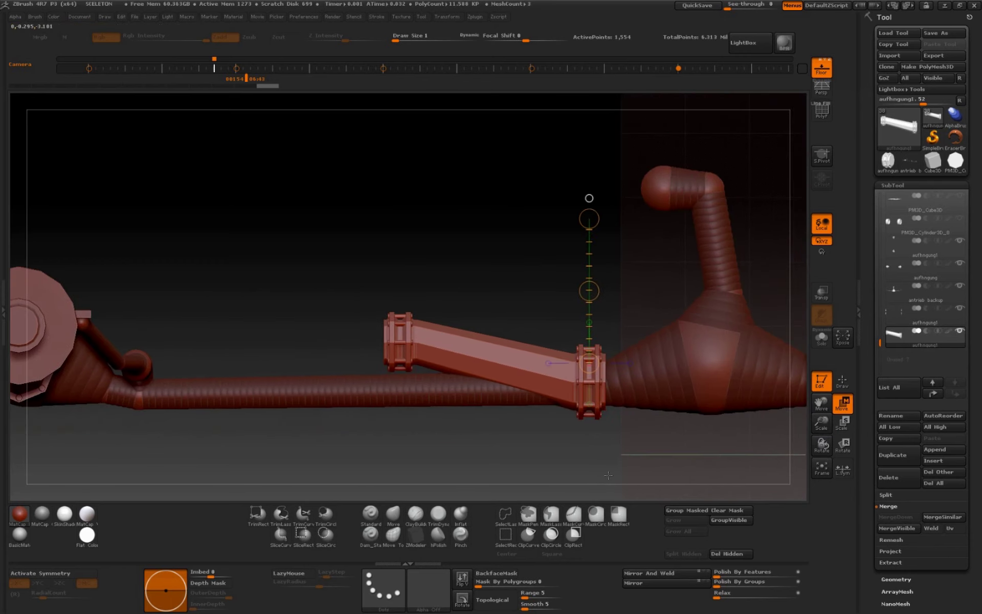
Show polygroups, isolate the slanted tube and delete it, keeping the two clamp rings
{"action": "left_click", "coordinate": [822, 112]}
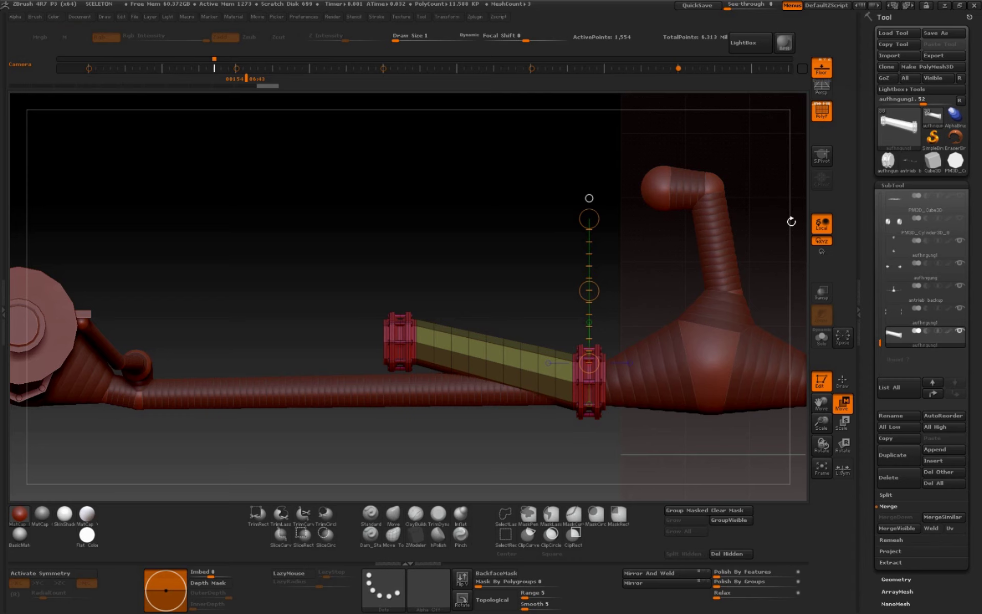
{"action": "key", "text": "q"}
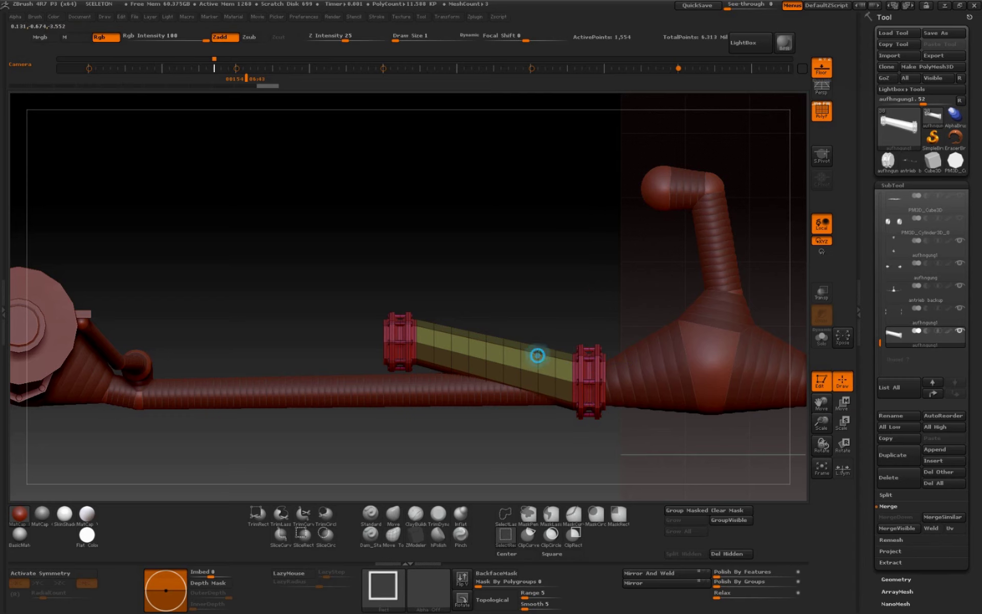
{"action": "left_click", "coordinate": [534, 353], "text": "ctrl+shift"}
{"action": "left_click", "coordinate": [573, 284], "text": "ctrl+shift"}
{"action": "left_click", "coordinate": [733, 554]}
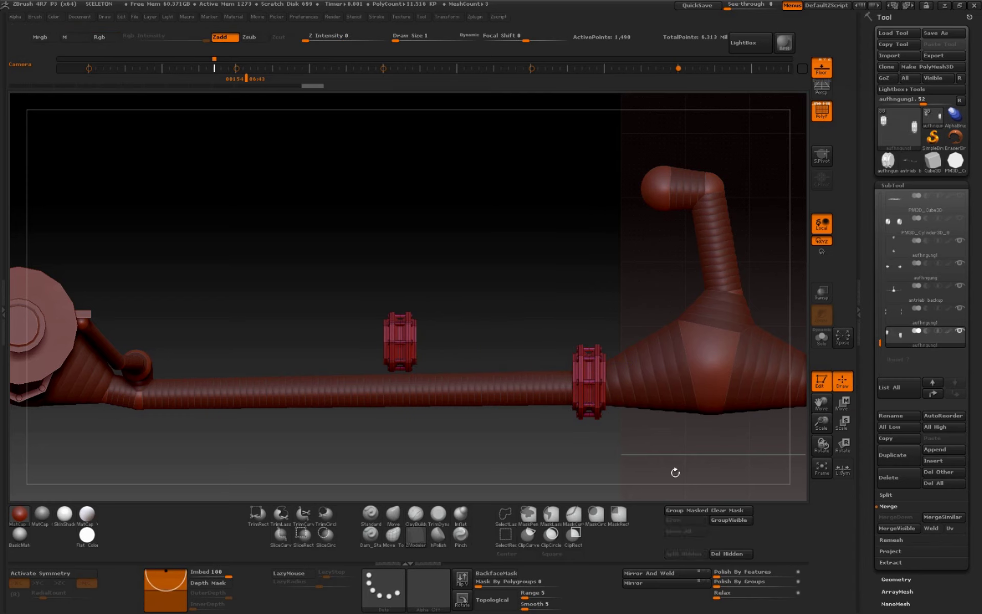
Mask the right clamp ring and slide the left ring leftward along the lower pipe
{"action": "left_click_drag", "start_coordinate": [822, 424], "coordinate": [869, 408]}
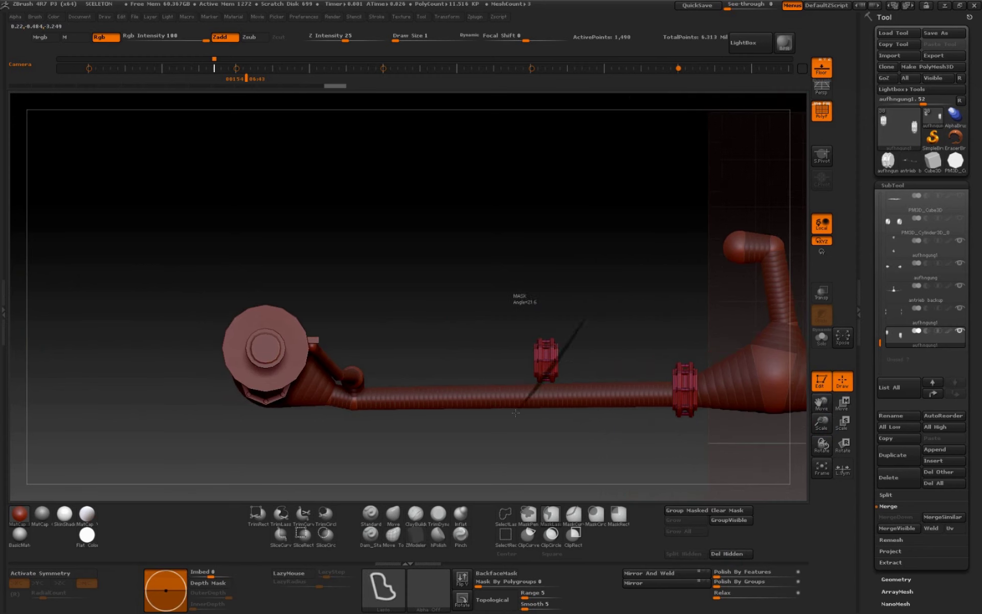
{"action": "left_click_drag", "start_coordinate": [699, 315], "coordinate": [696, 314], "text": "ctrl"}
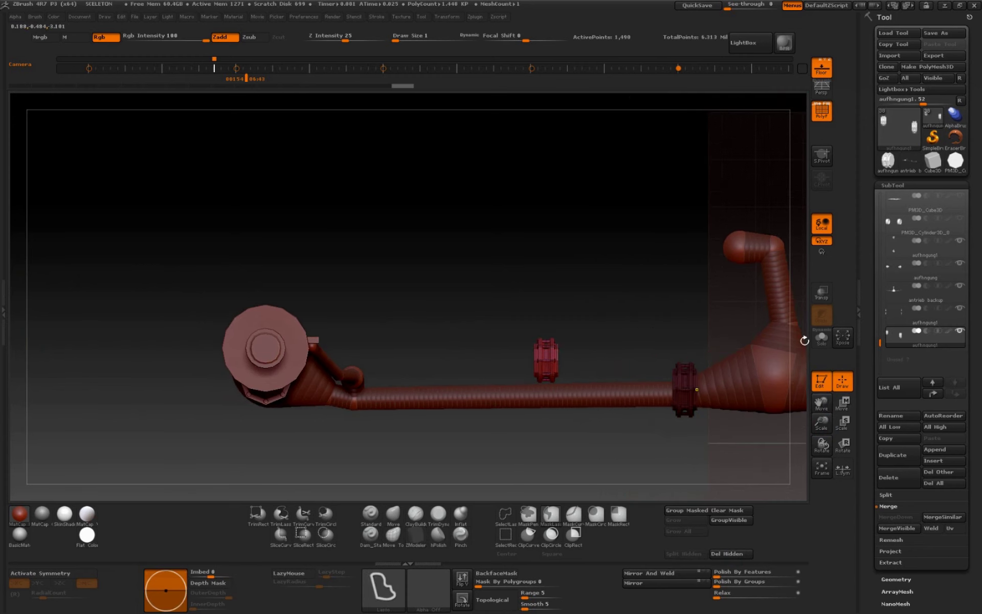
{"action": "left_click", "coordinate": [841, 404]}
{"action": "left_click_drag", "start_coordinate": [685, 394], "coordinate": [685, 248]}
{"action": "mouse_move", "coordinate": [546, 358]}
{"action": "left_mouse_down"}
{"action": "mouse_move", "coordinate": [636, 358]}
{"action": "mouse_move", "coordinate": [399, 394]}
{"action": "left_mouse_up"}
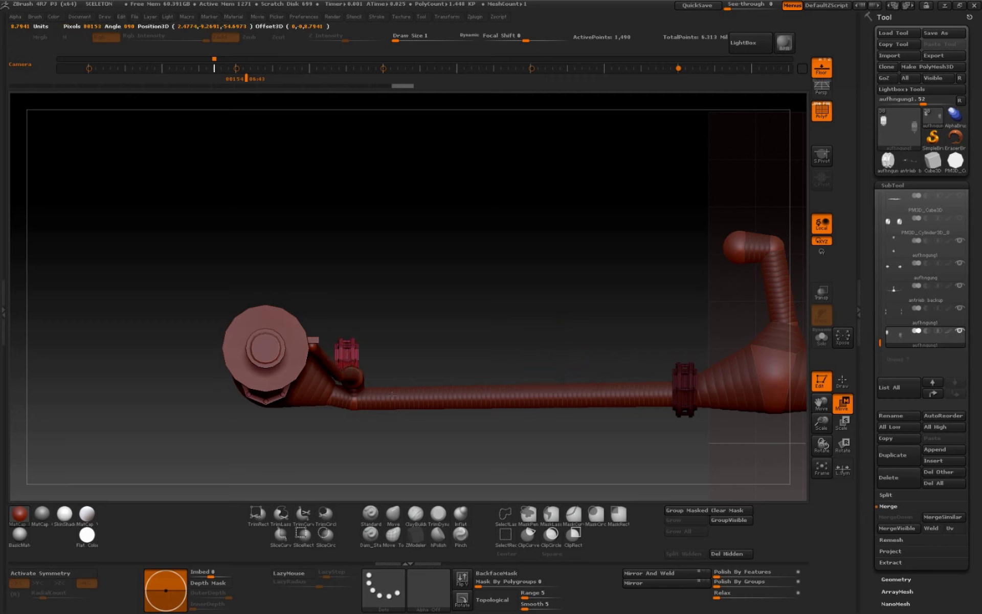
{"action": "left_click_drag", "start_coordinate": [450, 441], "coordinate": [452, 408]}
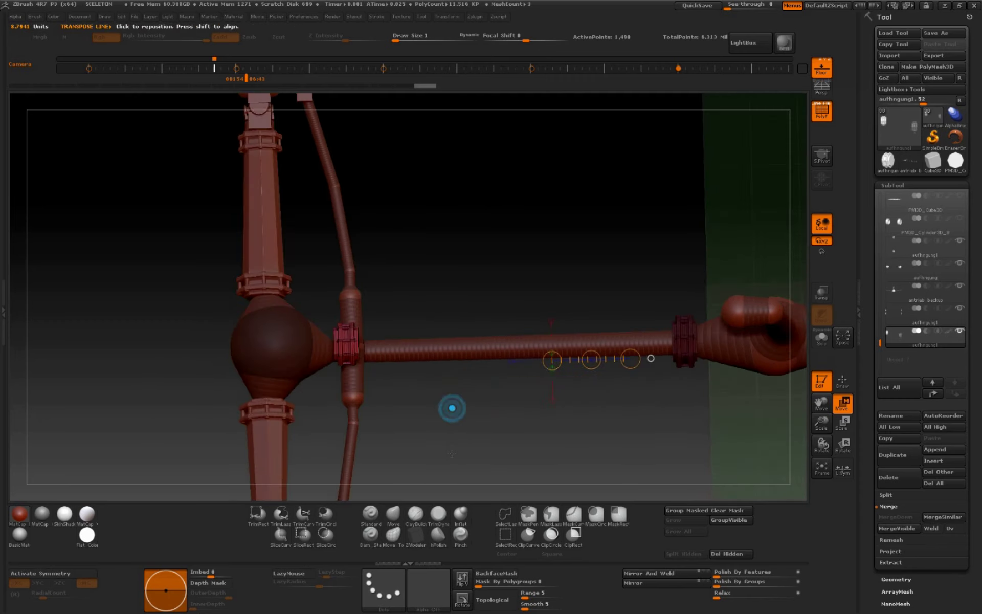
Slide the clamp ring further left along the pipe, then frame the left end assembly
{"action": "left_click_drag", "start_coordinate": [452, 453], "coordinate": [453, 446]}
{"action": "left_click_drag", "start_coordinate": [591, 360], "coordinate": [572, 369]}
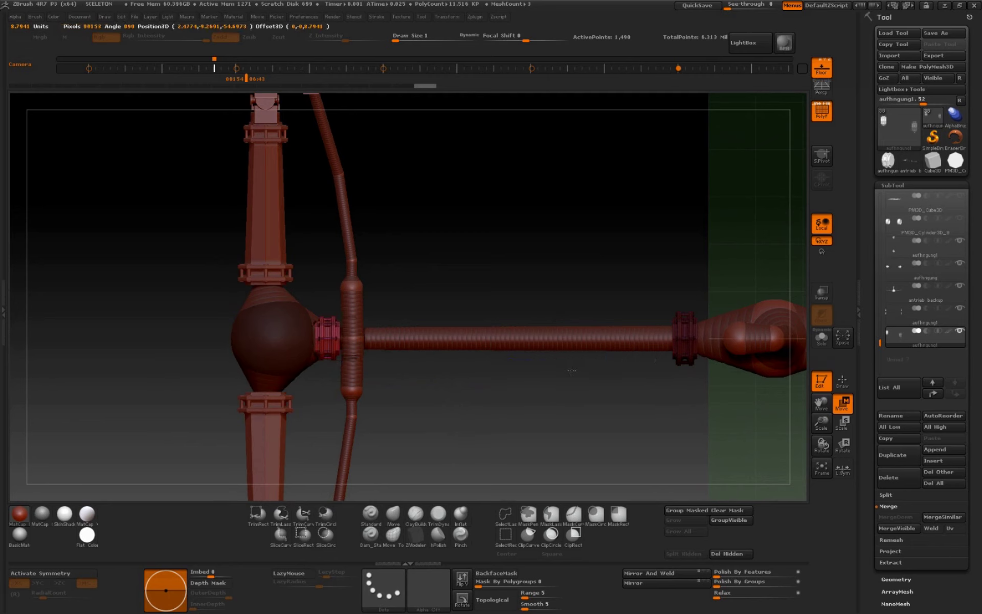
{"action": "left_click_drag", "start_coordinate": [509, 443], "coordinate": [498, 318]}
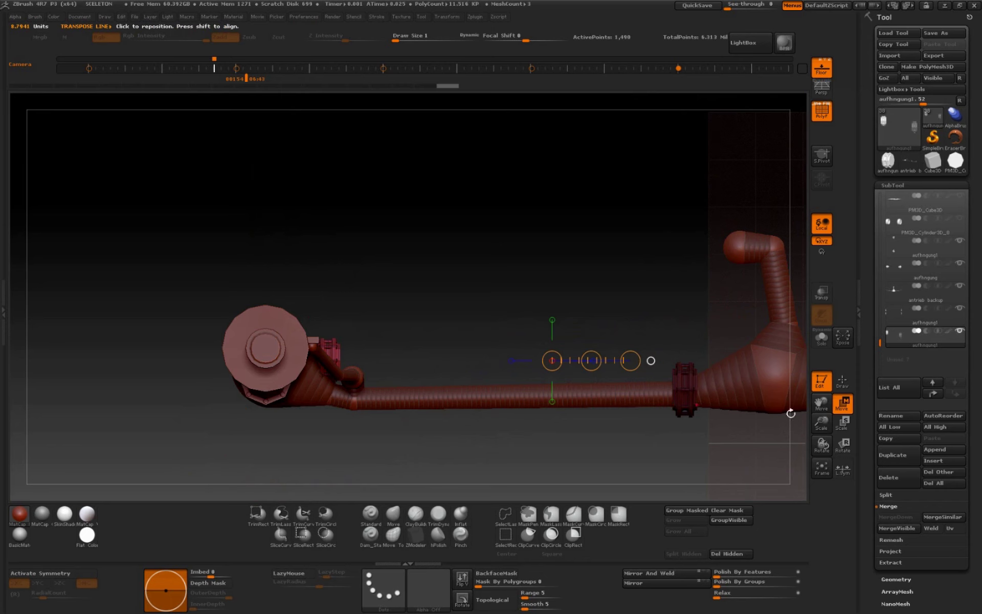
{"action": "mouse_move", "coordinate": [821, 423]}
{"action": "left_mouse_down"}
{"action": "mouse_move", "coordinate": [823, 407]}
{"action": "mouse_move", "coordinate": [910, 404]}
{"action": "left_mouse_up"}
Move the red ring down about 100 px, turn the move axis horizontal, and enable transparency
{"action": "left_click_drag", "start_coordinate": [381, 345], "coordinate": [379, 217]}
{"action": "mouse_move", "coordinate": [382, 287]}
{"action": "left_mouse_down"}
{"action": "mouse_move", "coordinate": [388, 343]}
{"action": "mouse_move", "coordinate": [389, 324]}
{"action": "left_mouse_up"}
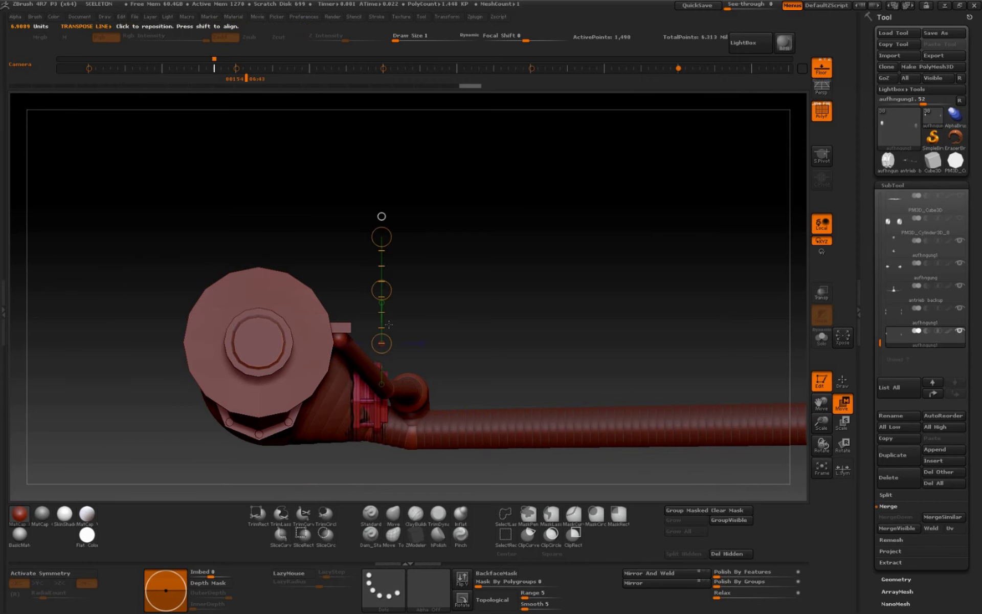
{"action": "left_click_drag", "start_coordinate": [381, 216], "coordinate": [508, 344]}
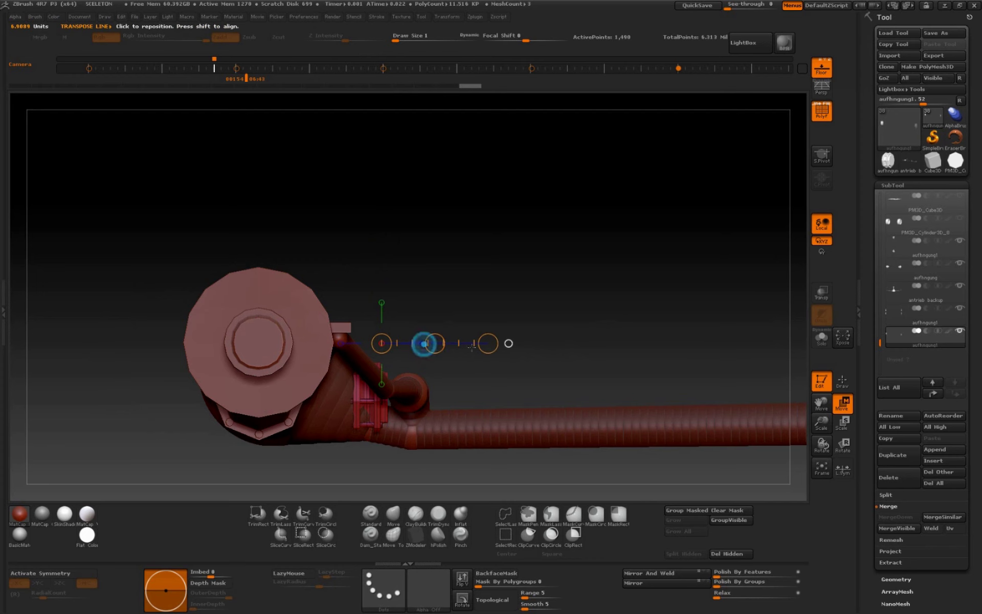
{"action": "left_click", "coordinate": [821, 292]}
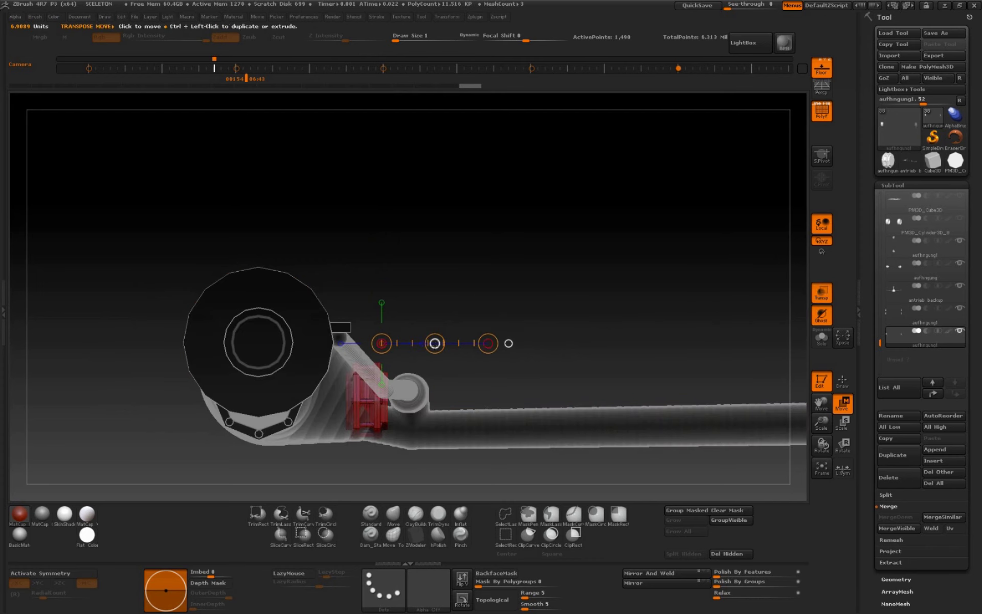
Move the red ring left toward the assembly, then select the right ring and mask the left one
{"action": "mouse_move", "coordinate": [435, 343]}
{"action": "left_mouse_down"}
{"action": "mouse_move", "coordinate": [341, 352]}
{"action": "mouse_move", "coordinate": [520, 354]}
{"action": "left_mouse_up"}
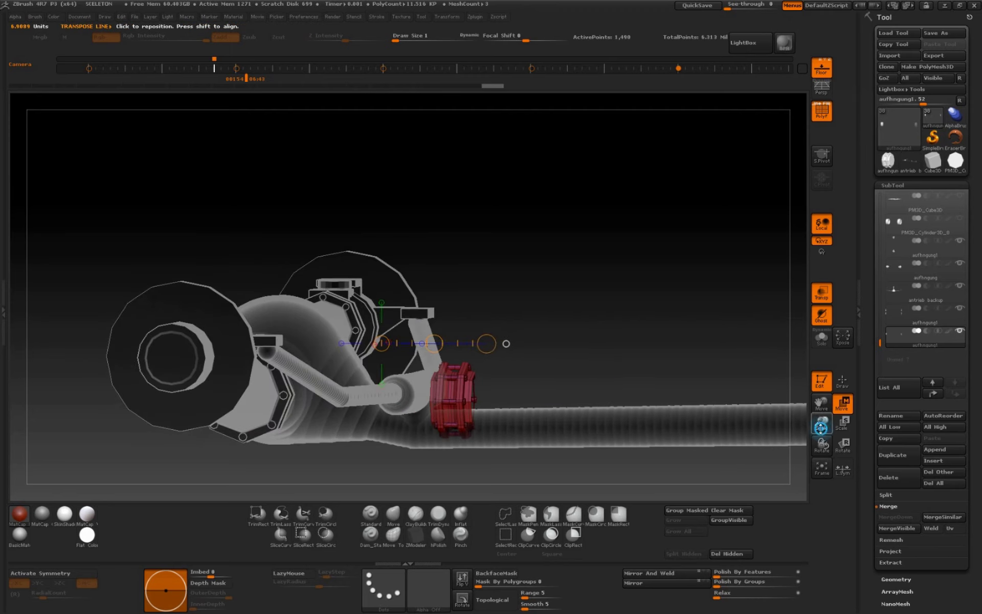
{"action": "left_click_drag", "start_coordinate": [821, 426], "coordinate": [822, 416]}
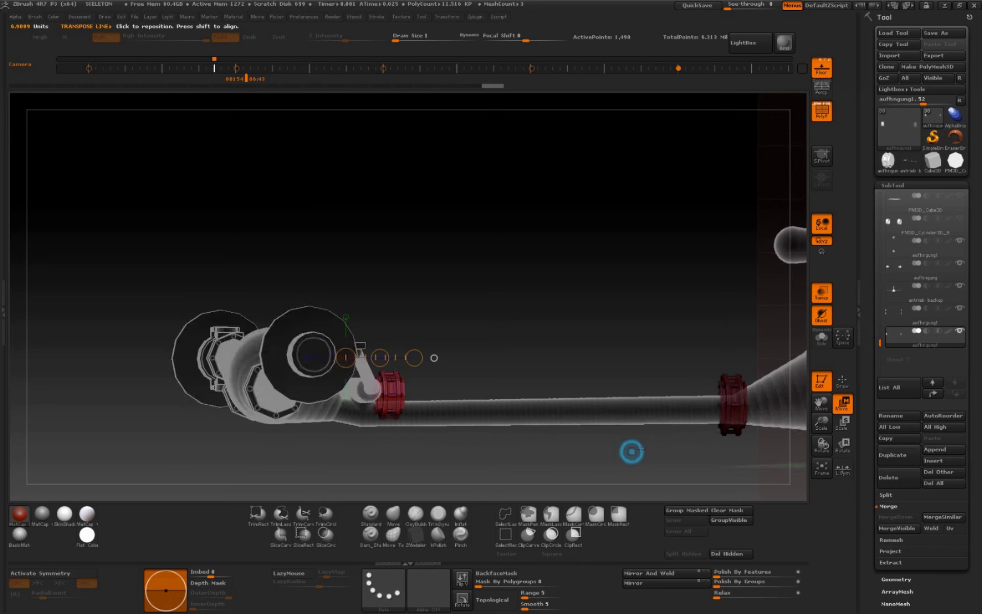
{"action": "left_click_drag", "start_coordinate": [632, 451], "coordinate": [635, 458]}
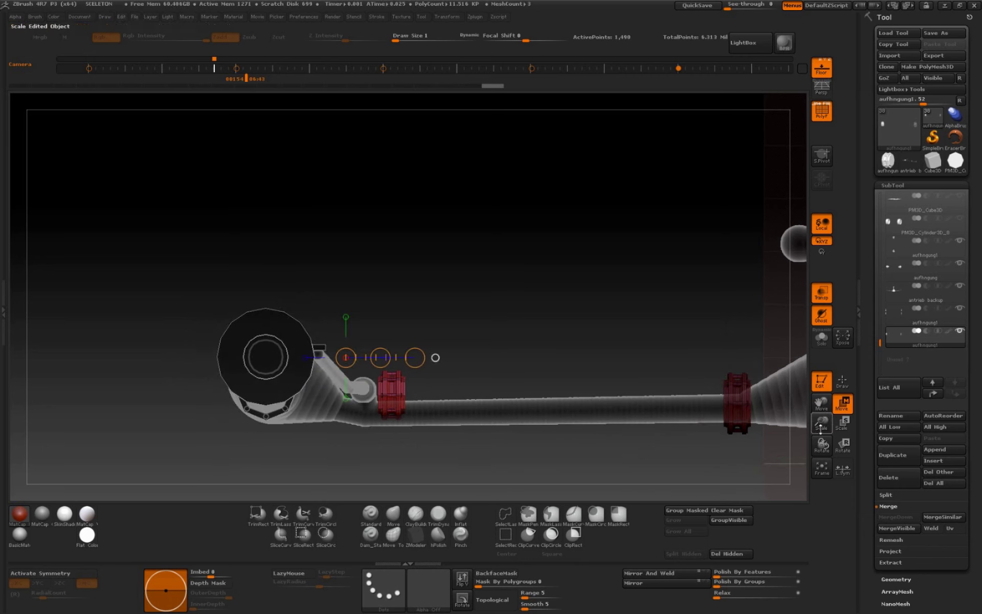
{"action": "left_click_drag", "start_coordinate": [822, 427], "coordinate": [721, 429]}
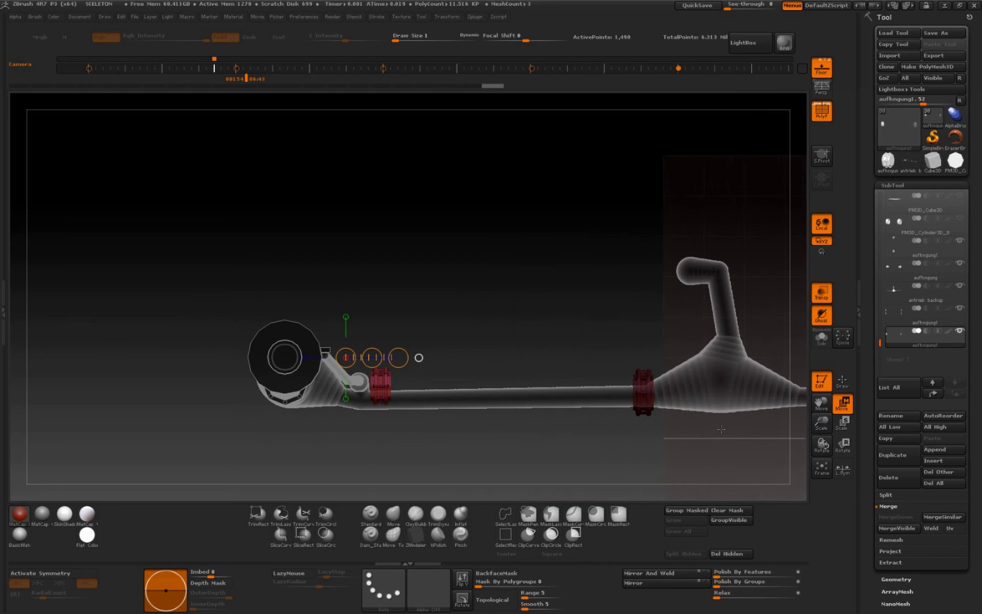
{"action": "left_click", "coordinate": [620, 439]}
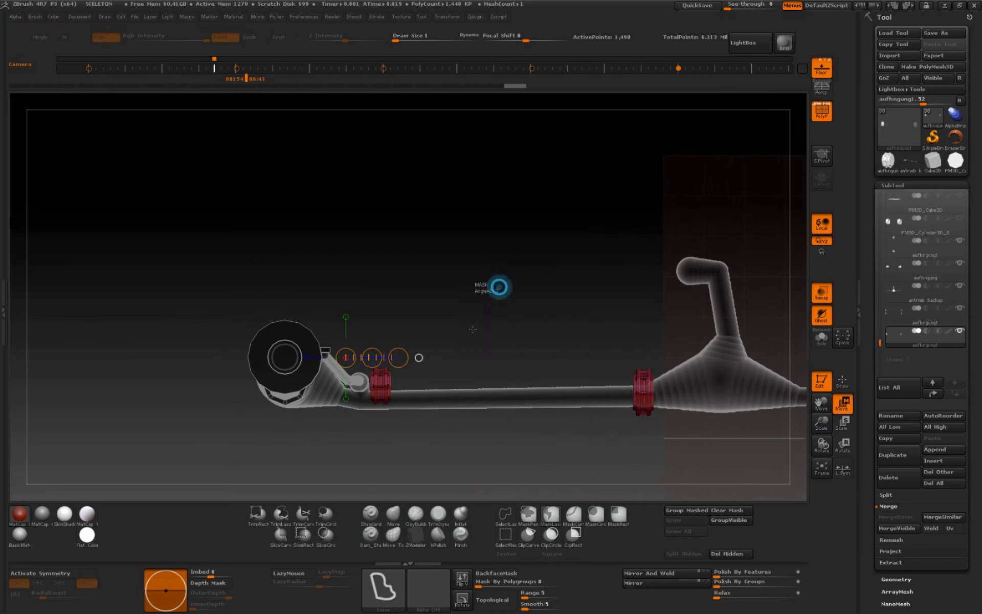
{"action": "left_click_drag", "start_coordinate": [499, 286], "coordinate": [365, 458], "text": "ctrl"}
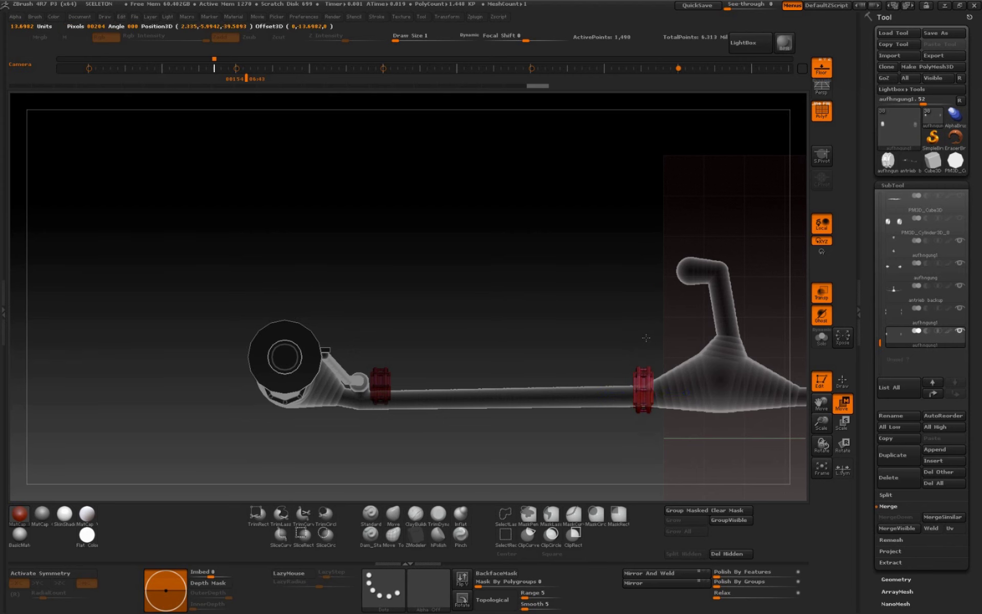
Reveal the full vehicle and nudge the right clamp ring slightly rightward, checking it from several angles
{"action": "left_click", "coordinate": [680, 464], "text": "ctrl+shift"}
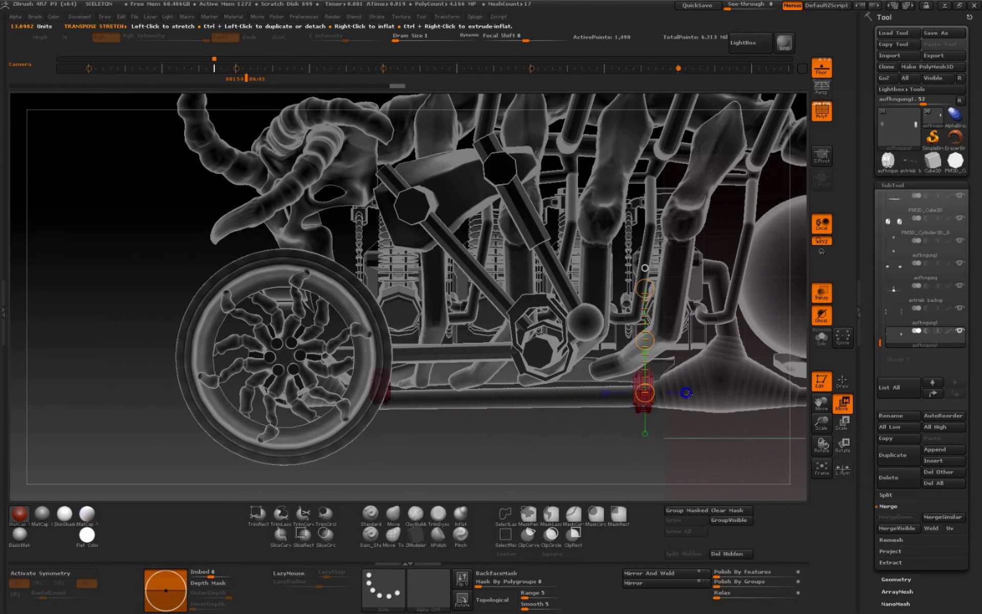
{"action": "left_click_drag", "start_coordinate": [686, 393], "coordinate": [700, 394]}
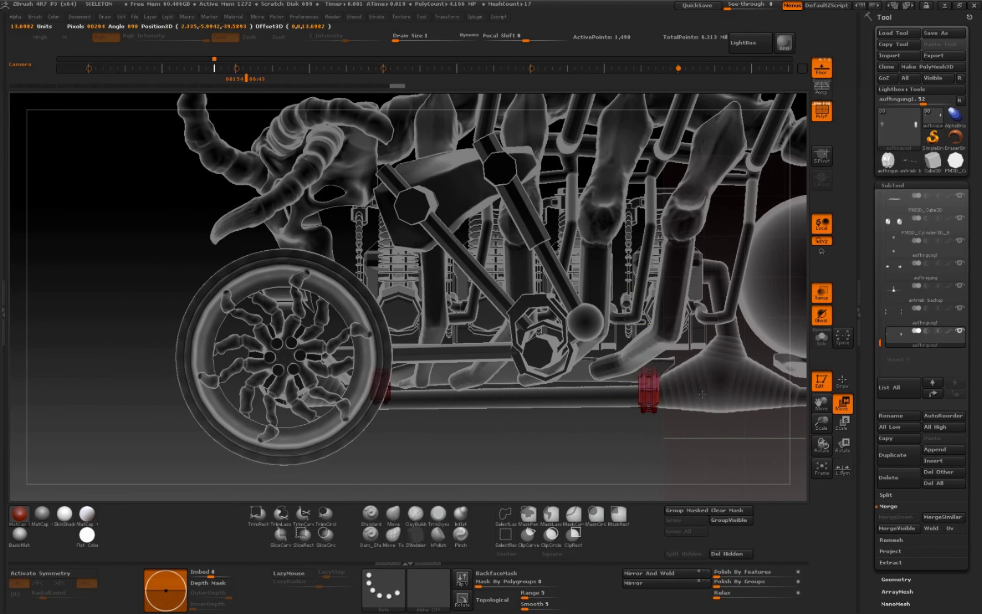
{"action": "left_click_drag", "start_coordinate": [603, 454], "coordinate": [592, 473]}
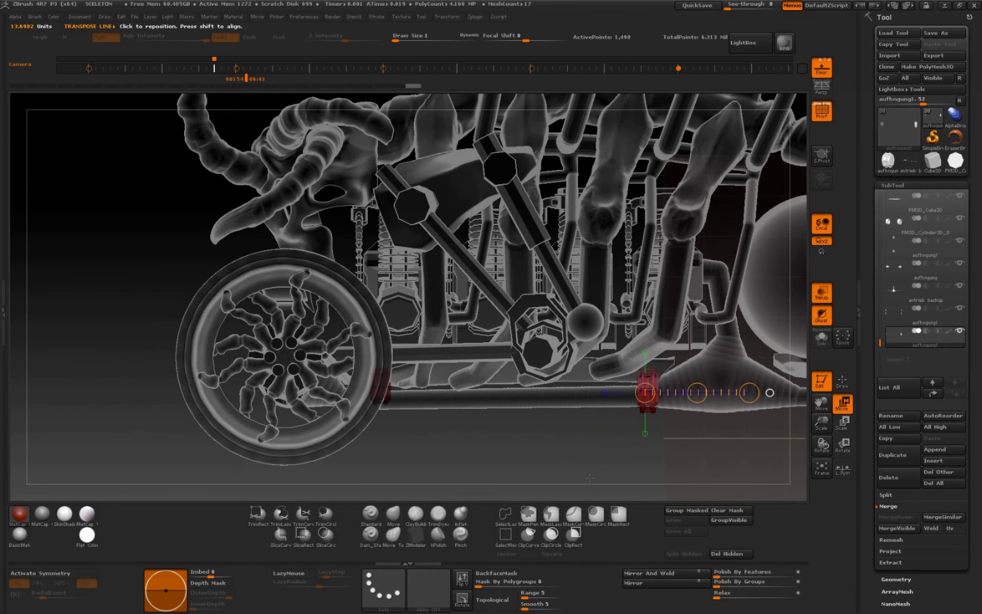
{"action": "mouse_move", "coordinate": [821, 423]}
{"action": "left_mouse_down"}
{"action": "mouse_move", "coordinate": [825, 409]}
{"action": "mouse_move", "coordinate": [715, 448]}
{"action": "left_mouse_up"}
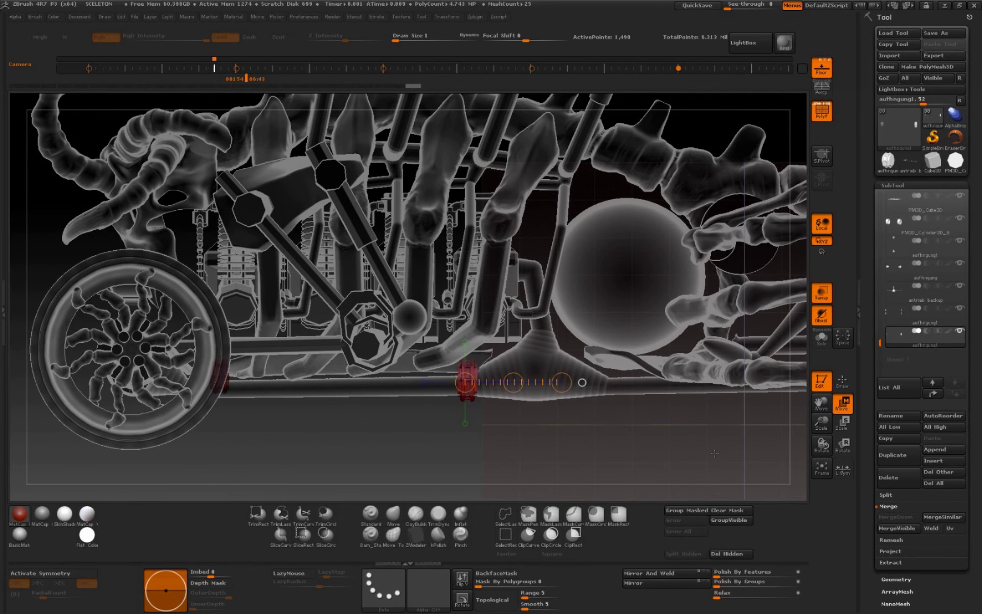
{"action": "left_click_drag", "start_coordinate": [557, 459], "coordinate": [553, 461]}
{"action": "left_click_drag", "start_coordinate": [822, 404], "coordinate": [865, 407]}
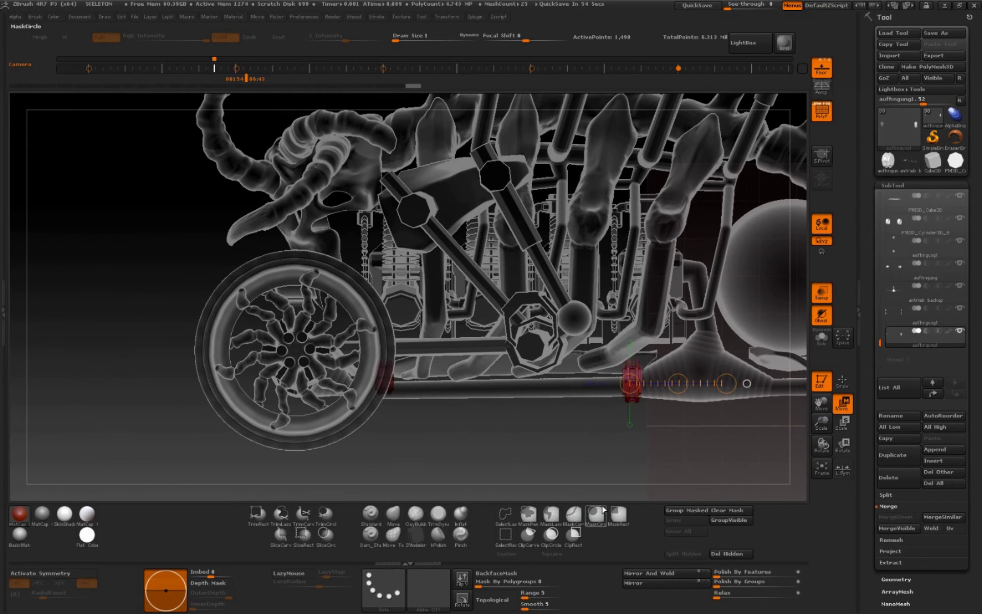
Hide the rest of the vehicle, showing only the octagonal part and the backup drive shaft
{"action": "left_click", "coordinate": [960, 330]}
{"action": "left_click", "coordinate": [960, 308]}
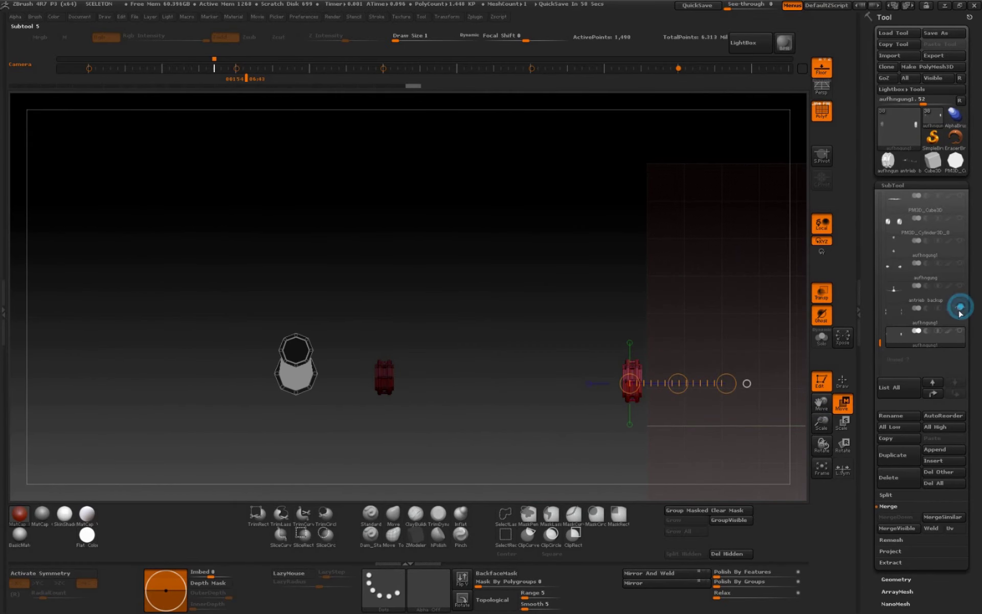
{"action": "left_click", "coordinate": [961, 286]}
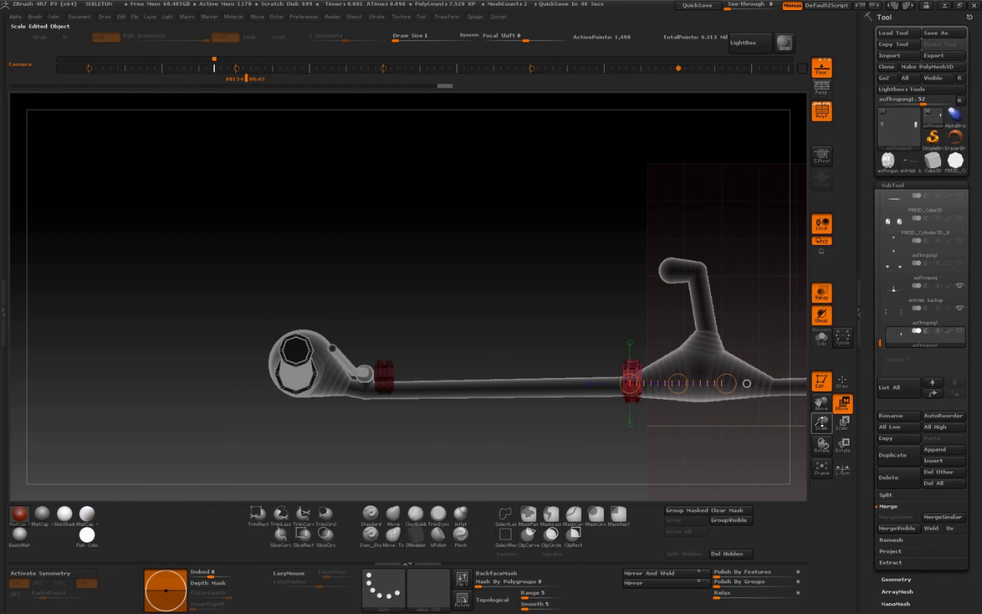
{"action": "left_click_drag", "start_coordinate": [821, 423], "coordinate": [515, 502]}
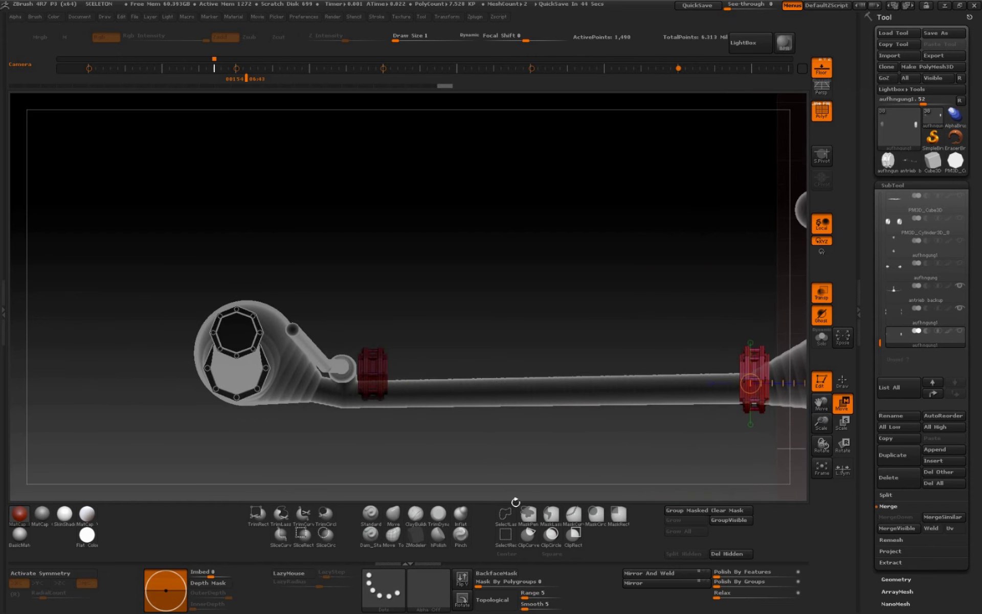
Rotate the left red assembly around a vertical axis at its ring, then activate antrieb backup
{"action": "left_click", "coordinate": [373, 373], "text": "alt"}
{"action": "left_click_drag", "start_coordinate": [383, 328], "coordinate": [384, 253]}
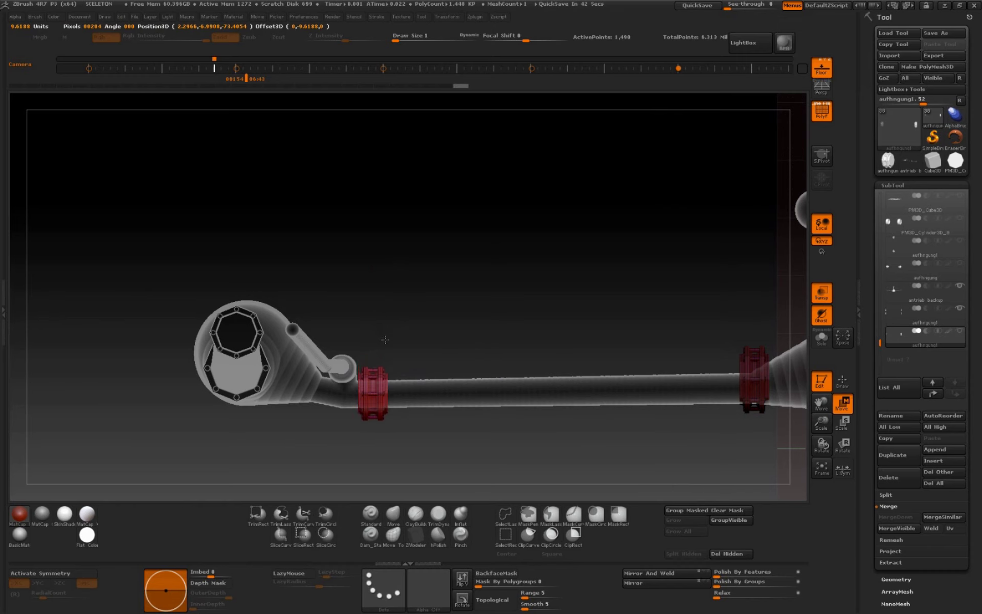
{"action": "left_click_drag", "start_coordinate": [382, 372], "coordinate": [382, 248]}
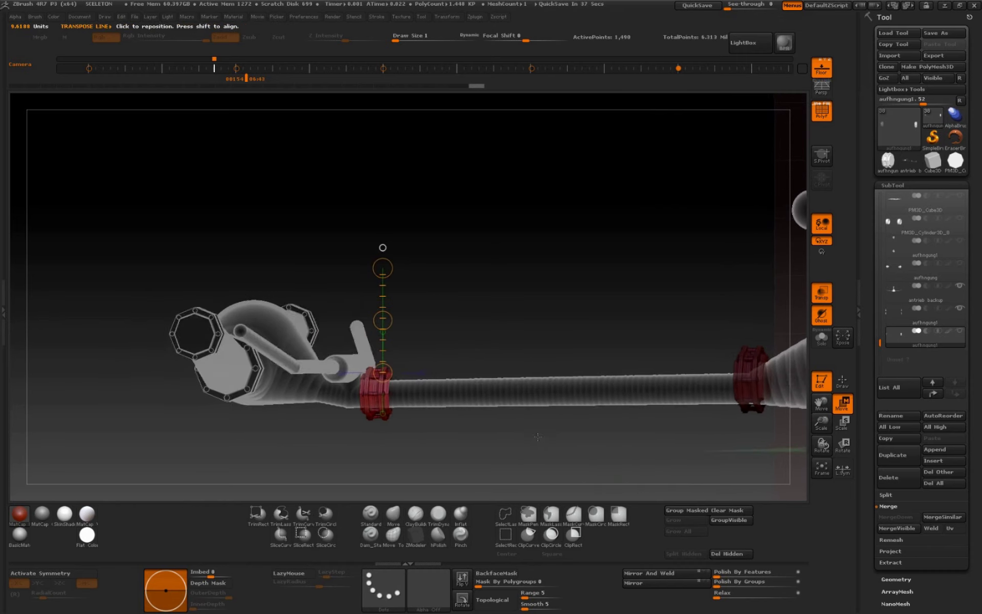
{"action": "left_click_drag", "start_coordinate": [544, 432], "coordinate": [543, 436]}
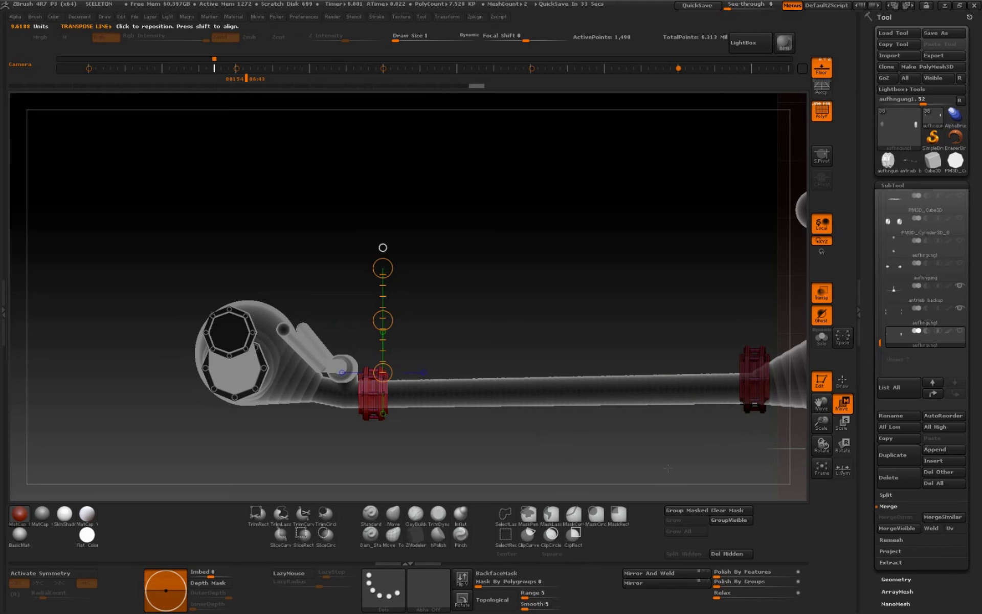
{"action": "left_click", "coordinate": [778, 404], "text": "alt"}
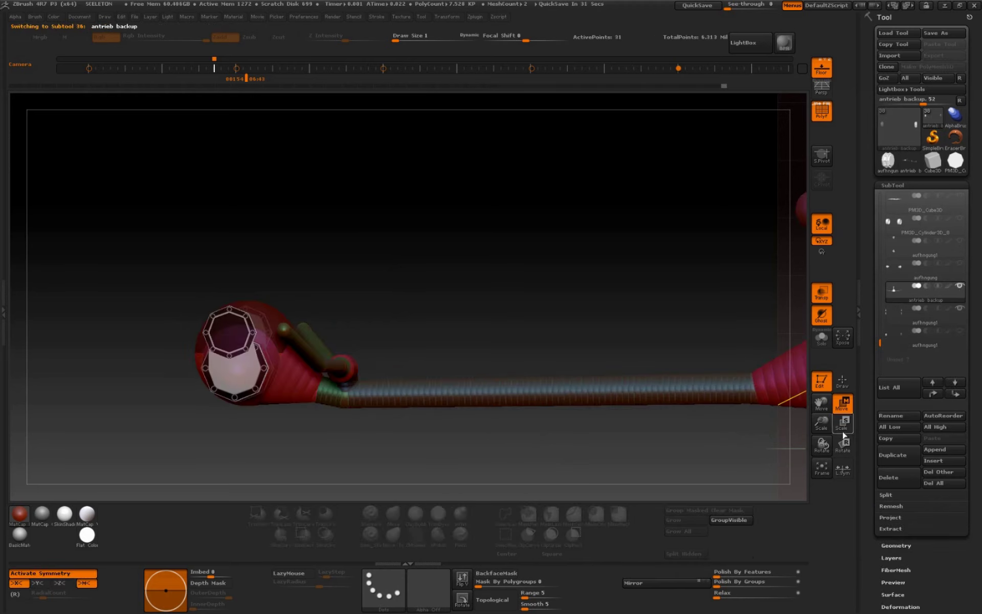
Show the aufhngung1 clamp rings and shift the long shaft toward the joint
{"action": "left_click", "coordinate": [960, 330]}
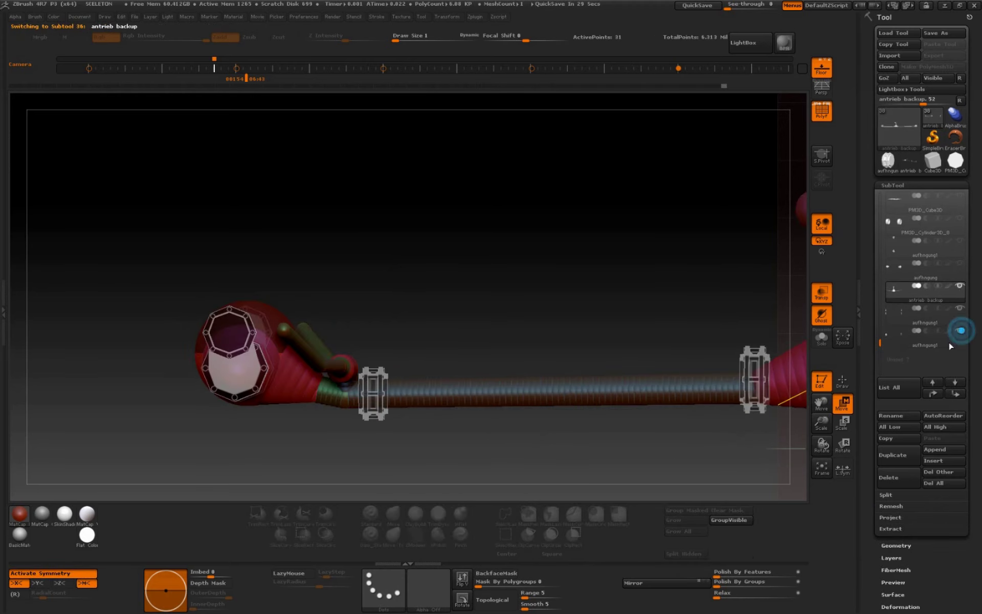
{"action": "left_click", "coordinate": [846, 427]}
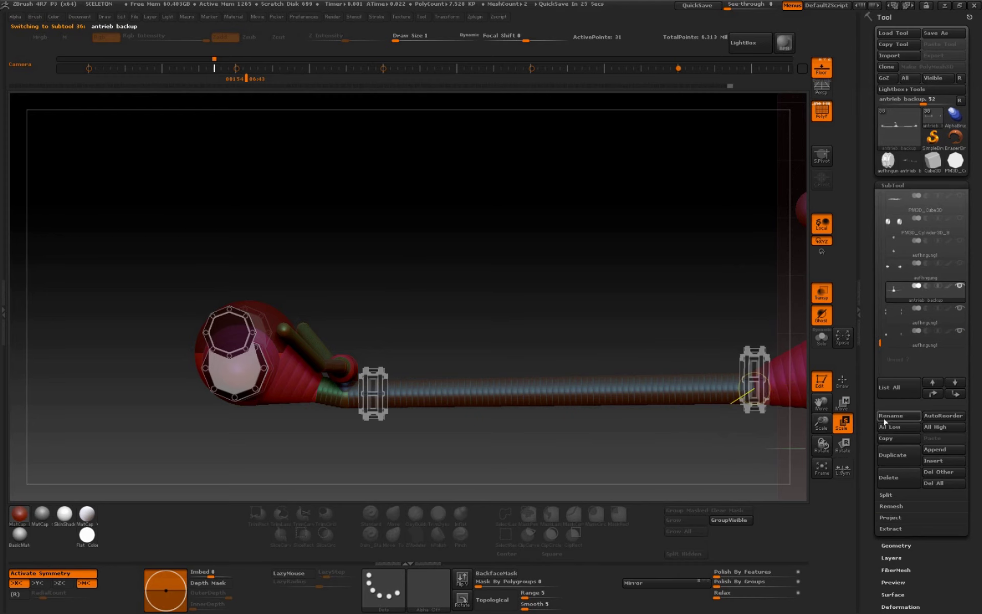
{"action": "left_click", "coordinate": [841, 404]}
{"action": "left_click_drag", "start_coordinate": [822, 422], "coordinate": [821, 389]}
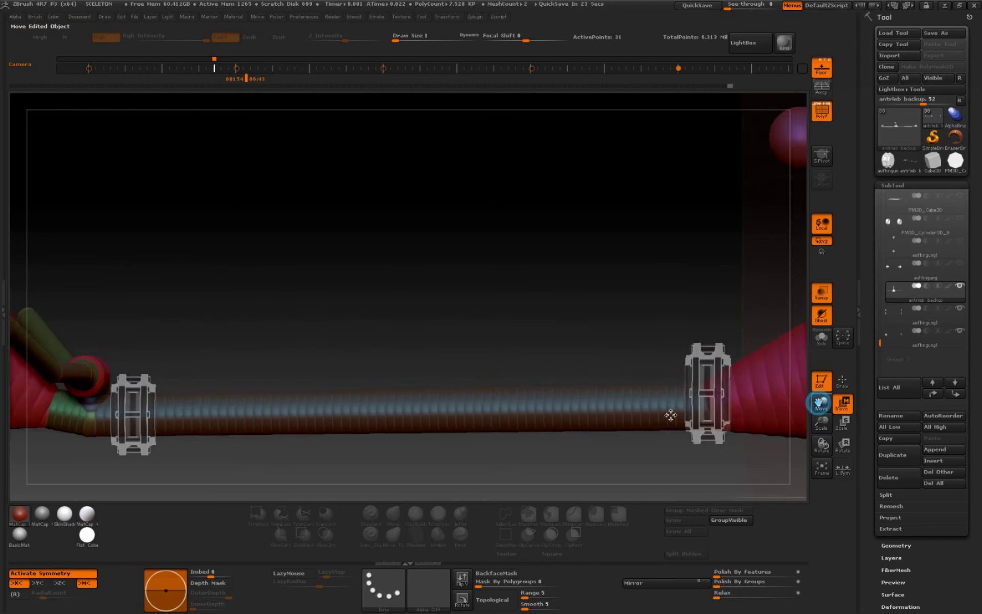
{"action": "mouse_move", "coordinate": [553, 426]}
{"action": "left_mouse_down"}
{"action": "mouse_move", "coordinate": [521, 422]}
{"action": "mouse_move", "coordinate": [531, 420]}
{"action": "left_mouse_up"}
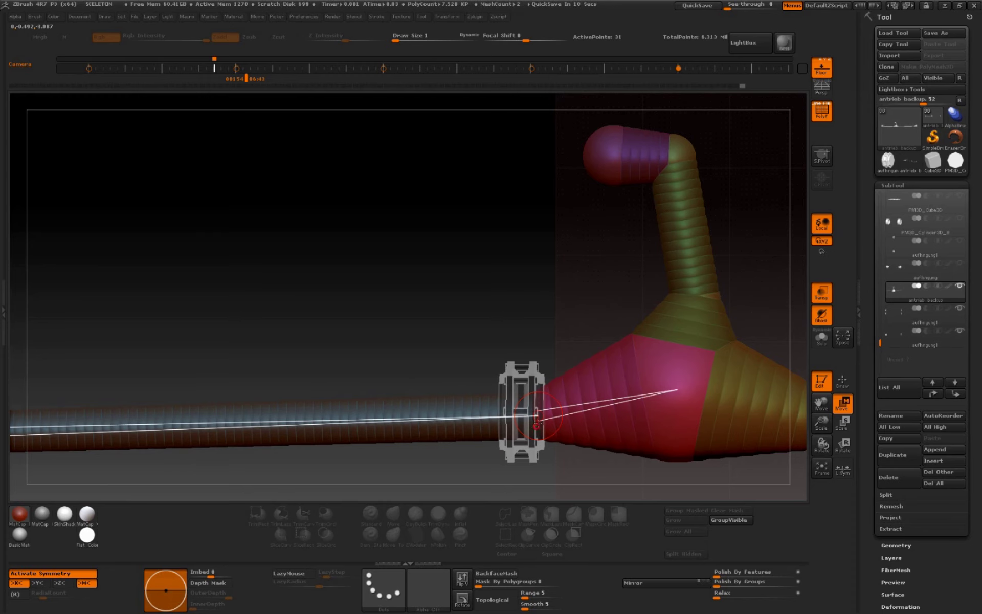
Reframe the whole assembly and make aufhngung1 the active subtool
{"action": "left_click_drag", "start_coordinate": [828, 424], "coordinate": [828, 476]}
{"action": "left_click_drag", "start_coordinate": [821, 404], "coordinate": [946, 394]}
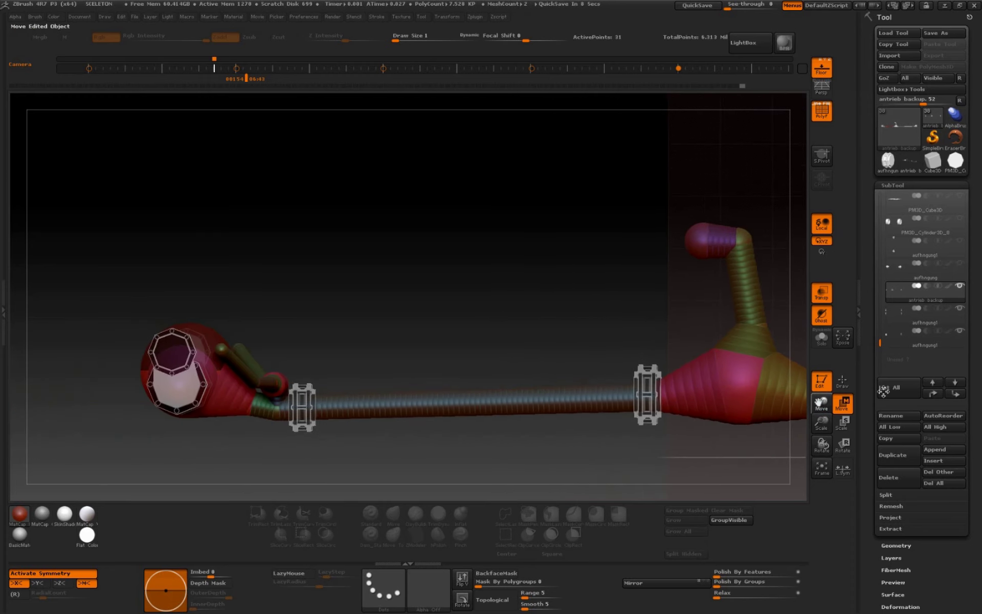
{"action": "left_click_drag", "start_coordinate": [487, 447], "coordinate": [496, 450]}
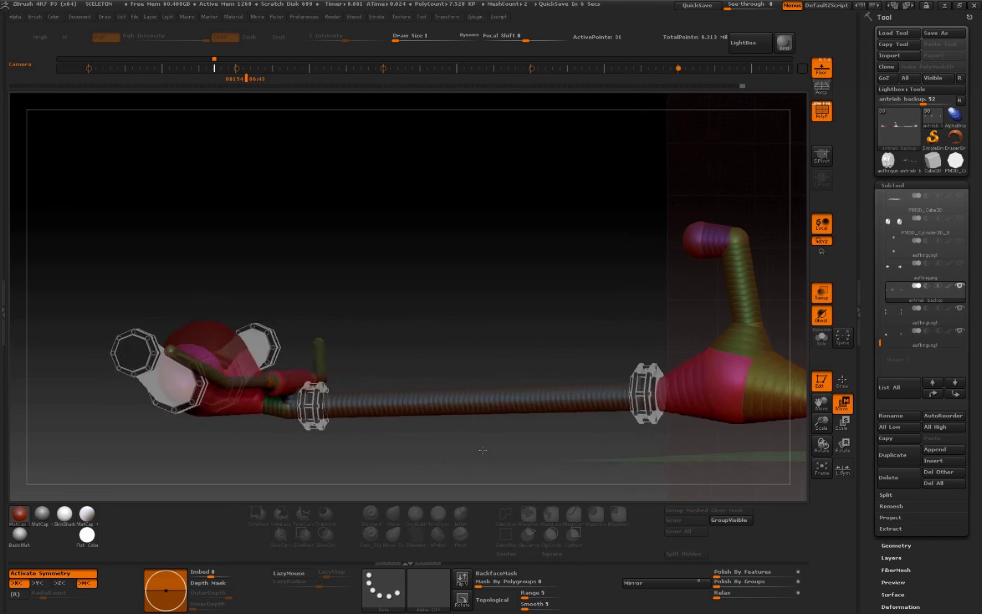
{"action": "left_click", "coordinate": [310, 407], "text": "alt"}
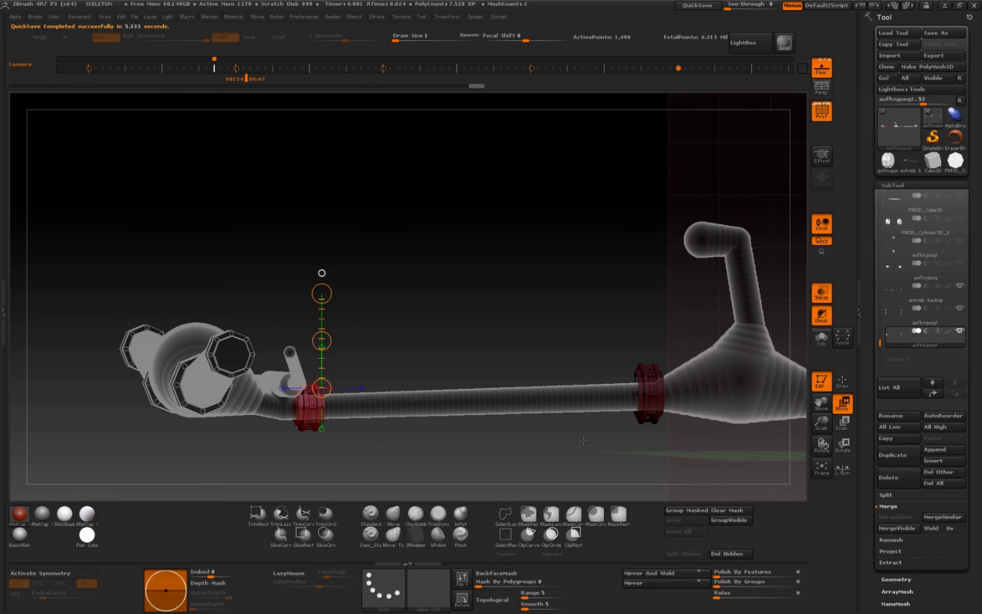
Bridge the two shaft clamp rings with a banded tube using ZModeler's Bridge Two Holes
{"action": "mouse_move", "coordinate": [821, 424]}
{"action": "left_mouse_down"}
{"action": "mouse_move", "coordinate": [828, 409]}
{"action": "mouse_move", "coordinate": [876, 403]}
{"action": "mouse_move", "coordinate": [862, 405]}
{"action": "left_mouse_up"}
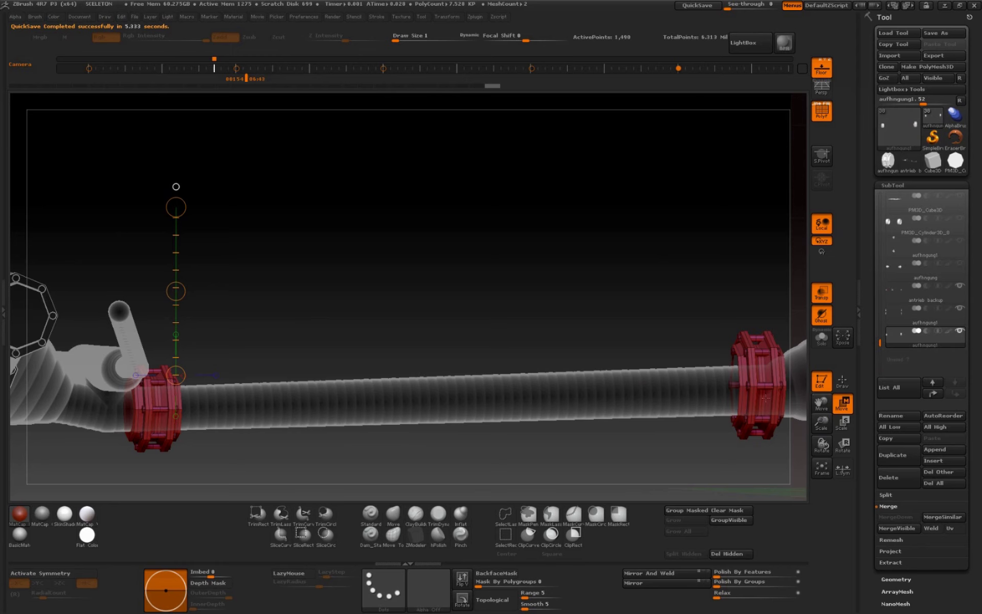
{"action": "left_click", "coordinate": [415, 535]}
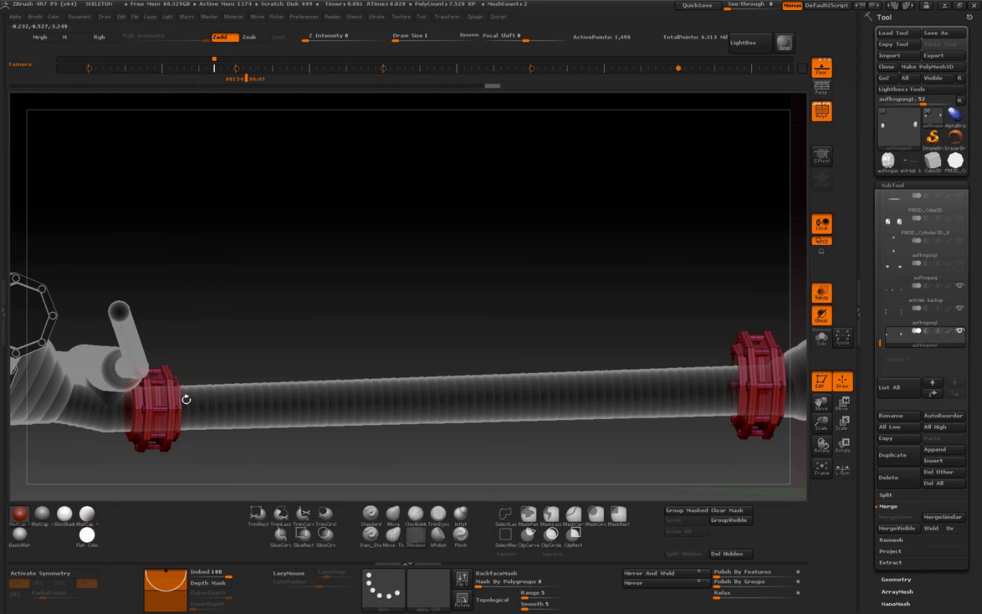
{"action": "left_click", "coordinate": [203, 420], "text": "alt"}
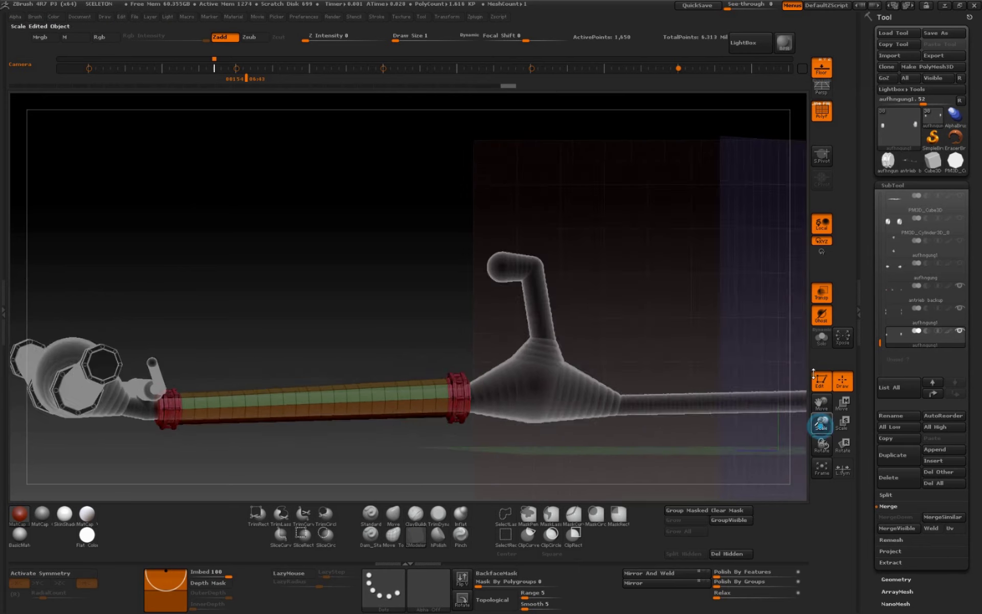
{"action": "mouse_move", "coordinate": [810, 409]}
{"action": "left_mouse_down"}
{"action": "mouse_move", "coordinate": [616, 455]}
{"action": "mouse_move", "coordinate": [632, 453]}
{"action": "left_mouse_up"}
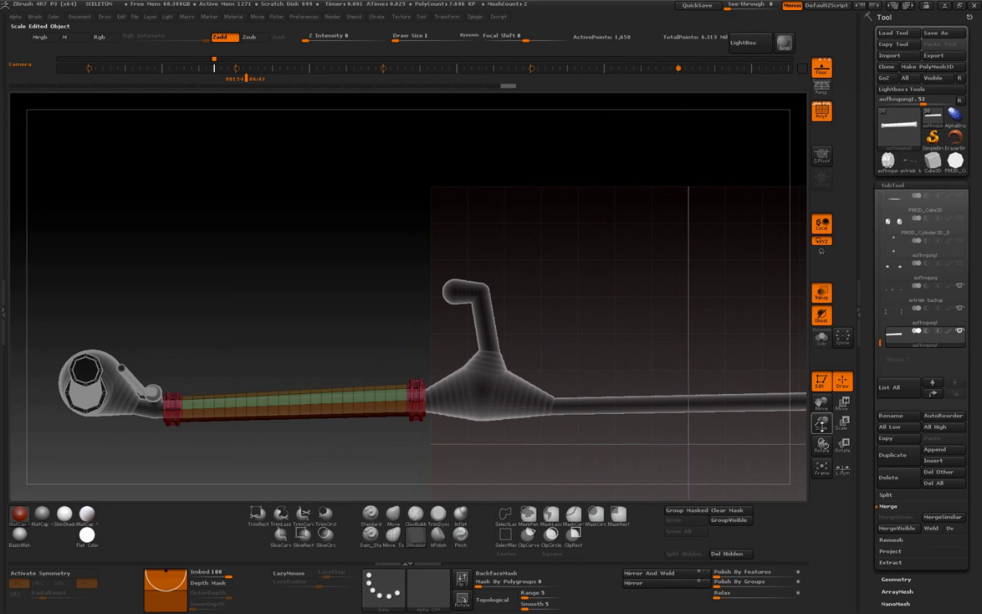
{"action": "left_click_drag", "start_coordinate": [821, 425], "coordinate": [818, 405]}
{"action": "left_click_drag", "start_coordinate": [723, 448], "coordinate": [719, 438]}
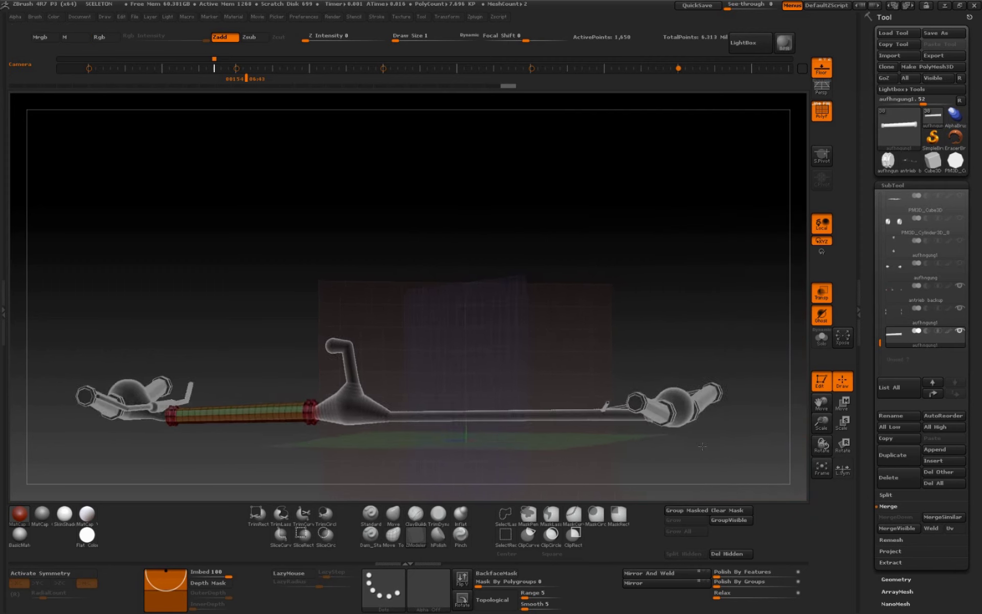
Hide the sleeve tube, mask the right clamp ring, and try moving the left ring, then undo
{"action": "key", "text": "ctrl"}
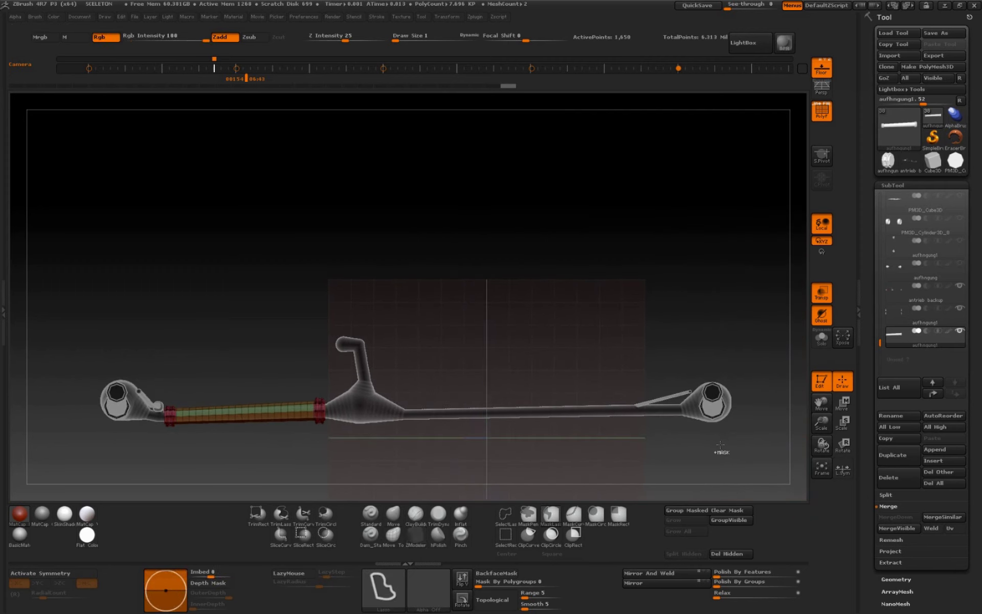
{"action": "key", "text": "ctrl+shift"}
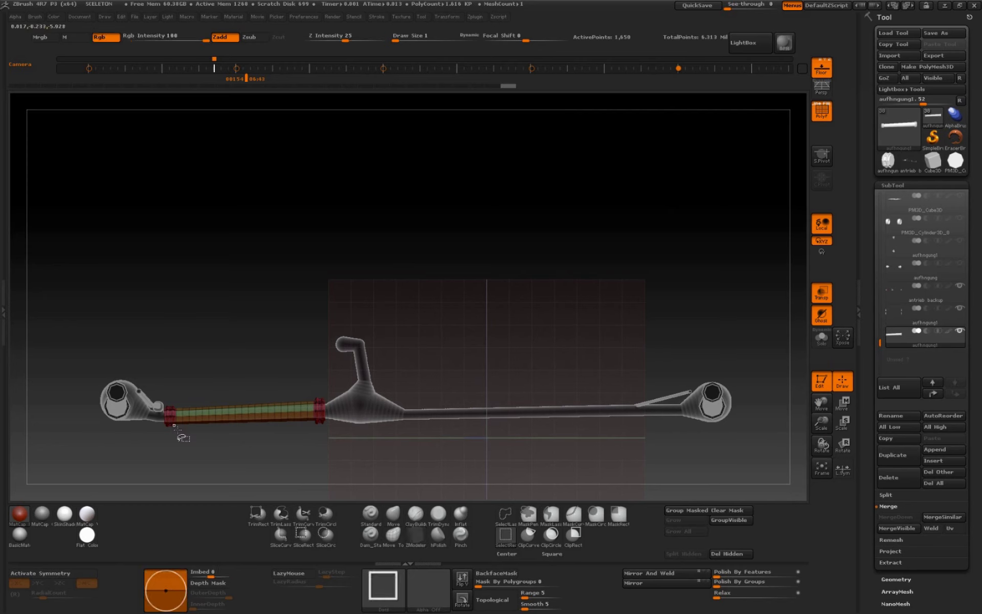
{"action": "mouse_move", "coordinate": [821, 402]}
{"action": "left_mouse_down"}
{"action": "mouse_move", "coordinate": [822, 426]}
{"action": "mouse_move", "coordinate": [769, 469]}
{"action": "left_mouse_up"}
{"action": "left_click", "coordinate": [409, 439], "text": "alt"}
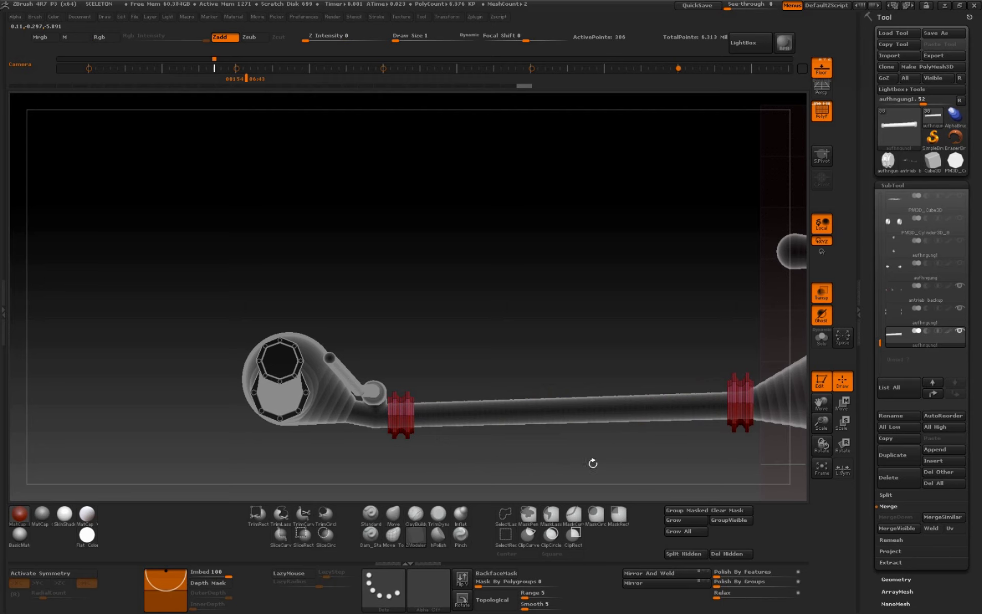
{"action": "key", "text": "ctrl"}
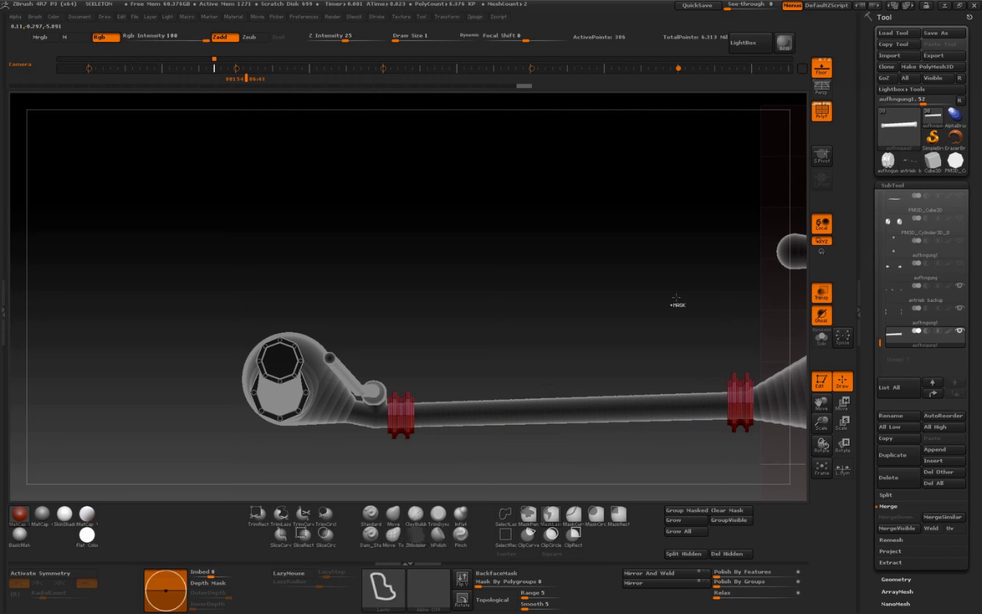
{"action": "left_click_drag", "start_coordinate": [676, 298], "coordinate": [775, 302], "text": "ctrl"}
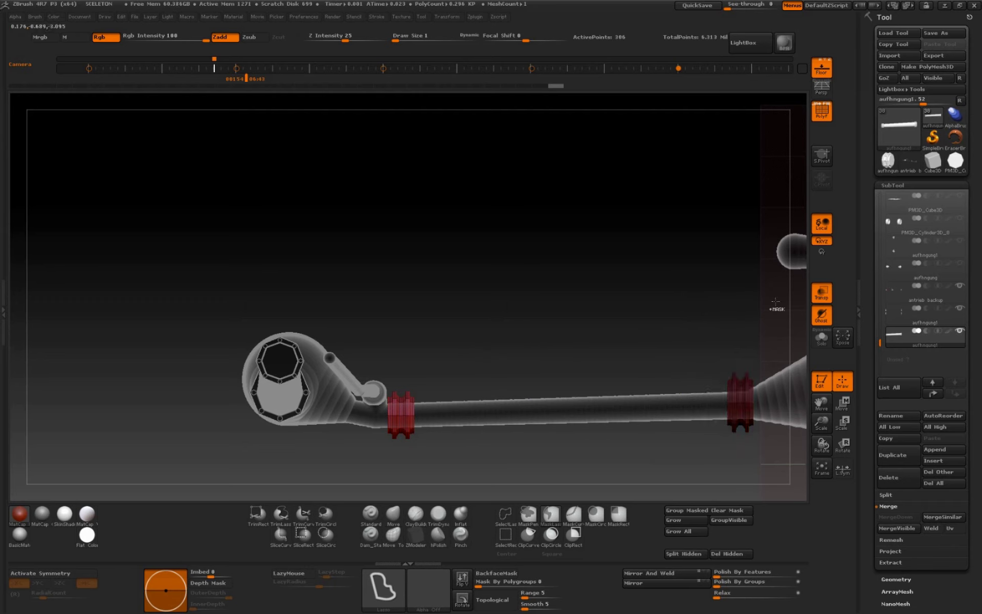
{"action": "key", "text": "w"}
{"action": "left_click_drag", "start_coordinate": [403, 414], "coordinate": [572, 415]}
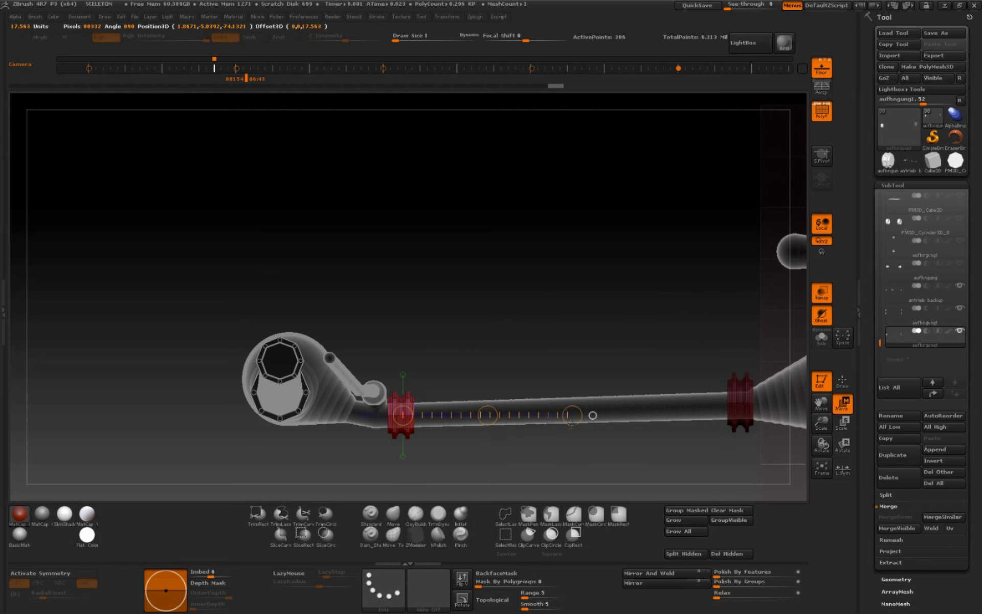
{"action": "mouse_move", "coordinate": [403, 415]}
{"action": "left_mouse_down"}
{"action": "mouse_move", "coordinate": [401, 464]}
{"action": "mouse_move", "coordinate": [448, 415]}
{"action": "mouse_move", "coordinate": [610, 416]}
{"action": "left_mouse_up"}
{"action": "key", "text": "ctrl+z"}
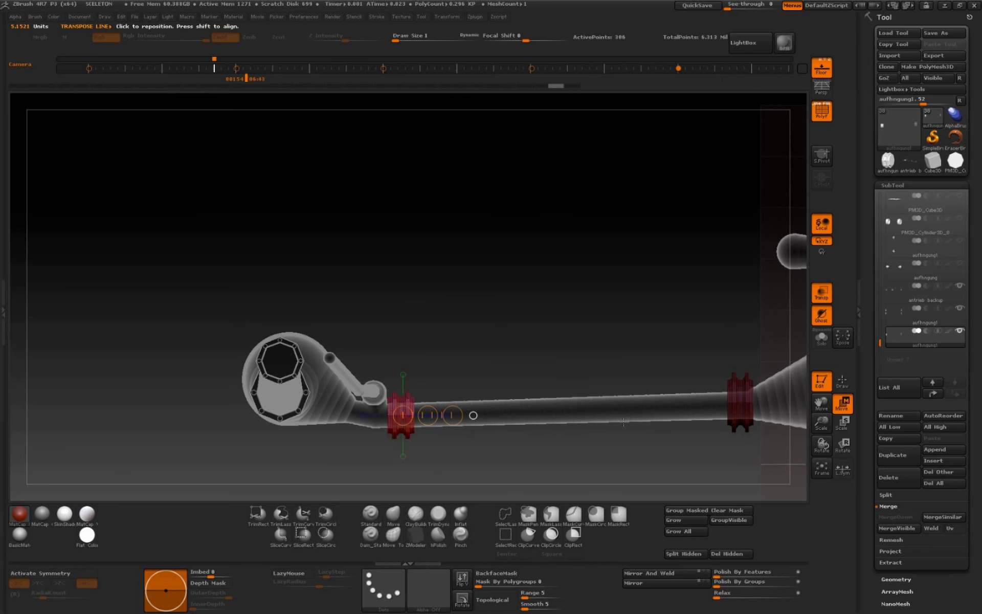
Unhide the sleeve tube and Ctrl-drag to duplicate the sleeve with its rings
{"action": "left_click_drag", "start_coordinate": [822, 424], "coordinate": [732, 395]}
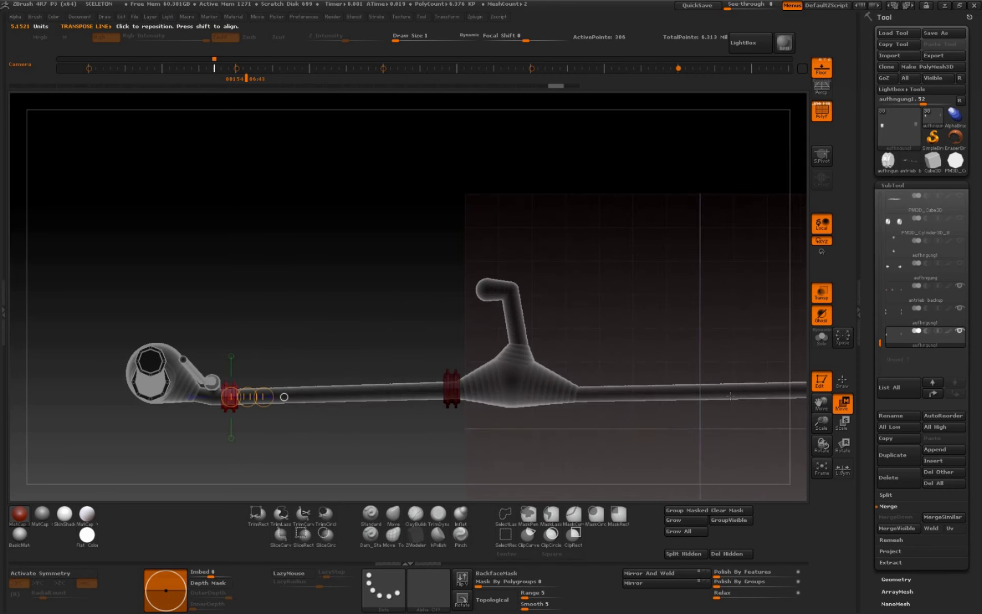
{"action": "left_click", "coordinate": [593, 459], "text": "ctrl+shift"}
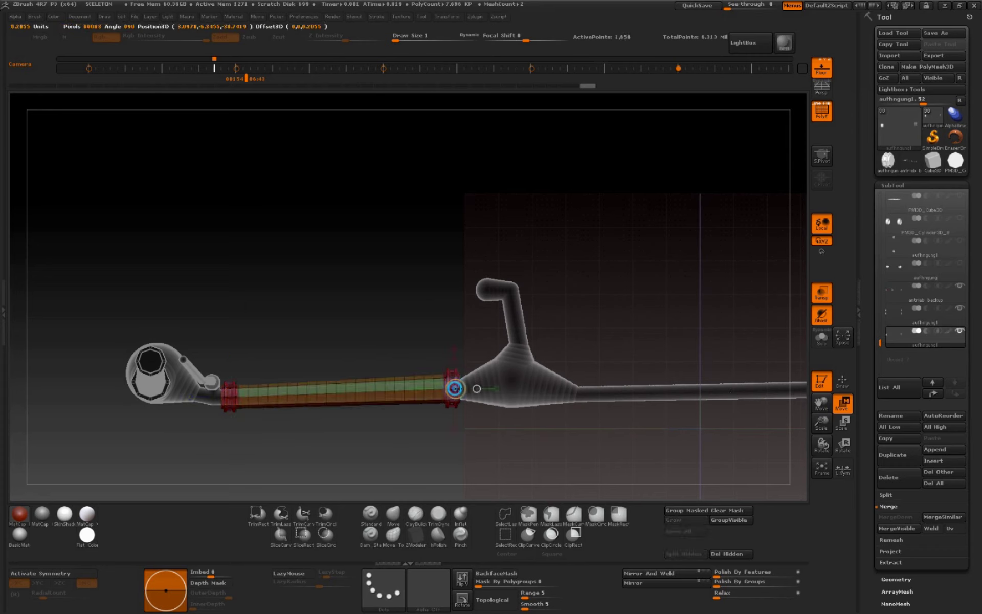
{"action": "left_click_drag", "start_coordinate": [455, 388], "coordinate": [676, 389]}
{"action": "left_click_drag", "start_coordinate": [446, 399], "coordinate": [446, 475]}
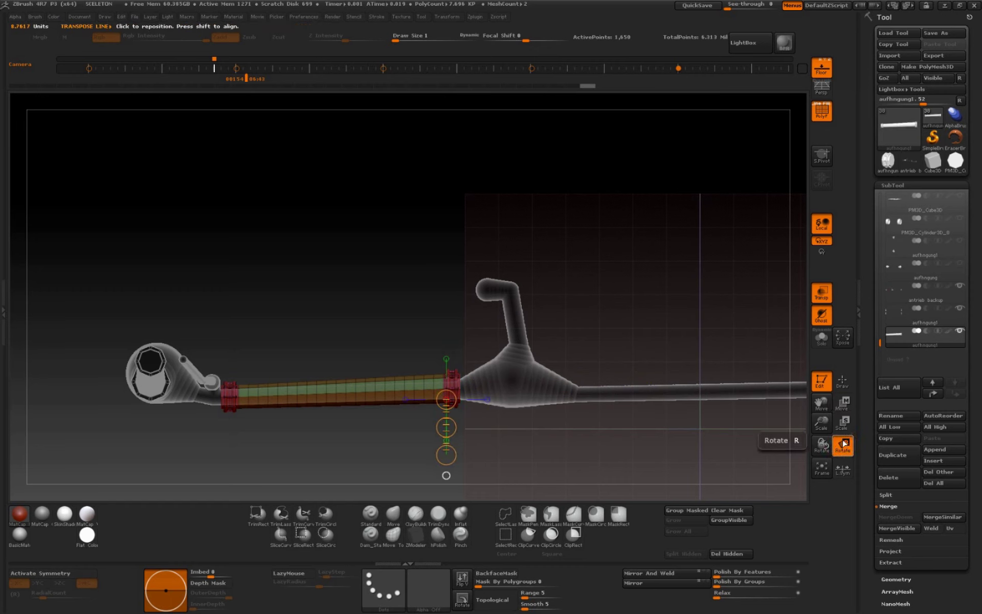
{"action": "left_click", "coordinate": [447, 427], "text": "ctrl"}
Lift the duplicate sleeve, rotate it level, and slide it onto the shaft right of the cone housing
{"action": "mouse_move", "coordinate": [448, 427]}
{"action": "left_mouse_down", "text": "ctrl"}
{"action": "mouse_move", "coordinate": [452, 180]}
{"action": "mouse_move", "coordinate": [449, 359]}
{"action": "left_mouse_up", "text": "ctrl"}
{"action": "left_click", "coordinate": [843, 445]}
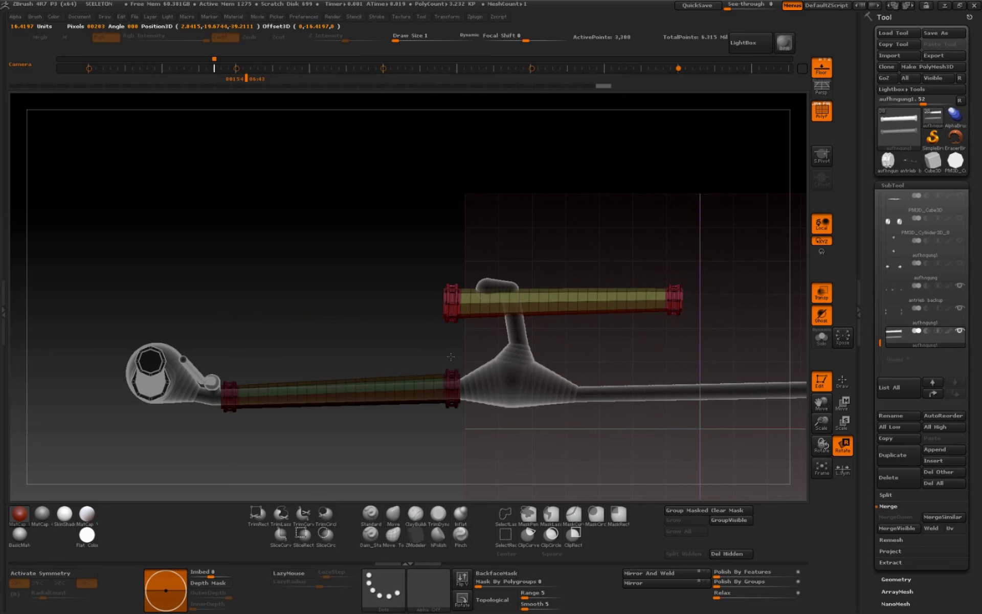
{"action": "left_click_drag", "start_coordinate": [822, 423], "coordinate": [724, 407]}
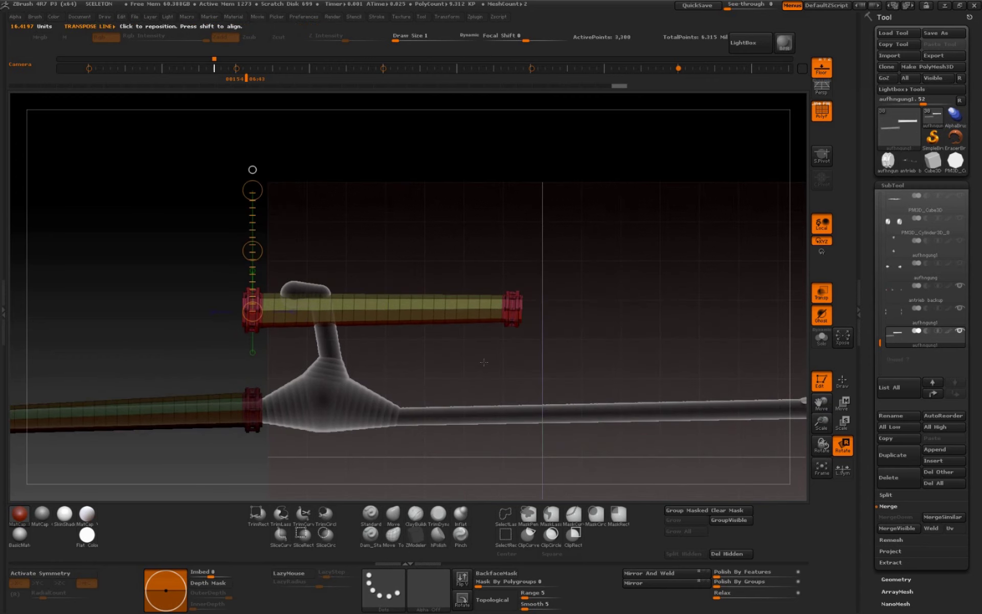
{"action": "left_click", "coordinate": [843, 405]}
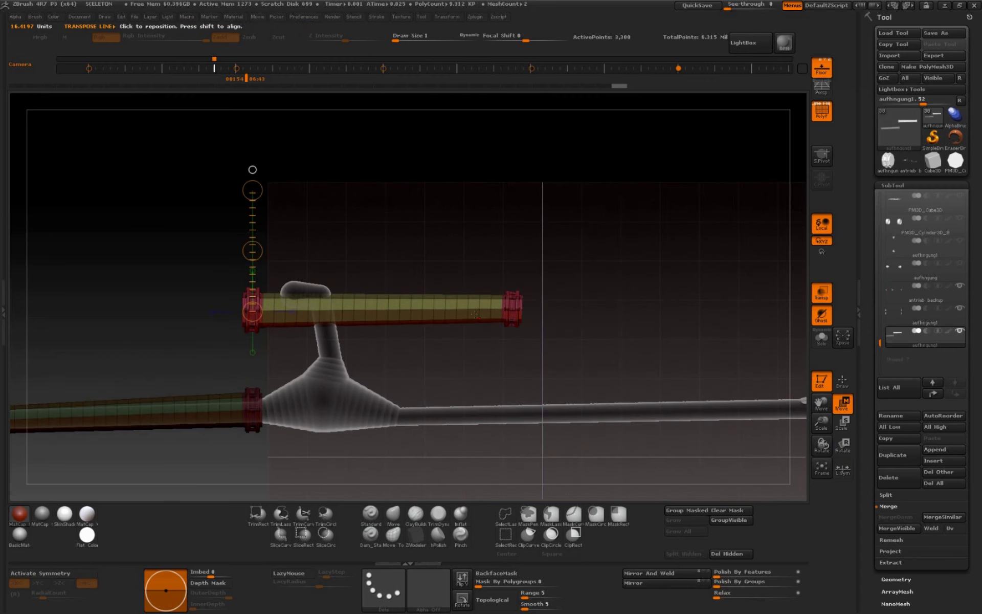
{"action": "left_click_drag", "start_coordinate": [515, 309], "coordinate": [680, 309]}
{"action": "mouse_move", "coordinate": [586, 308]}
{"action": "left_mouse_down"}
{"action": "mouse_move", "coordinate": [744, 413]}
{"action": "mouse_move", "coordinate": [609, 408]}
{"action": "left_mouse_up"}
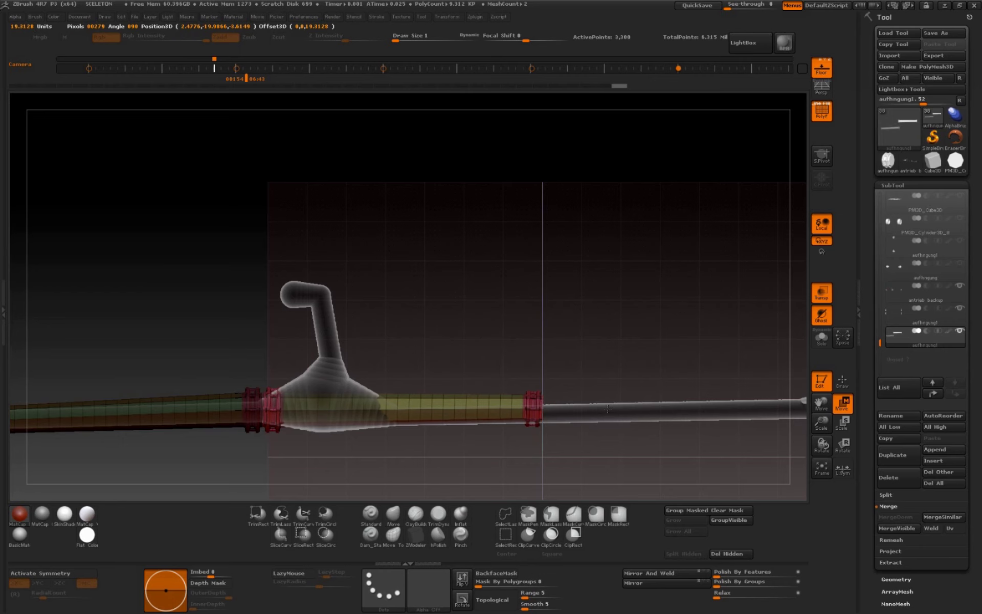
{"action": "left_click_drag", "start_coordinate": [509, 307], "coordinate": [658, 307]}
{"action": "left_click_drag", "start_coordinate": [585, 306], "coordinate": [725, 311]}
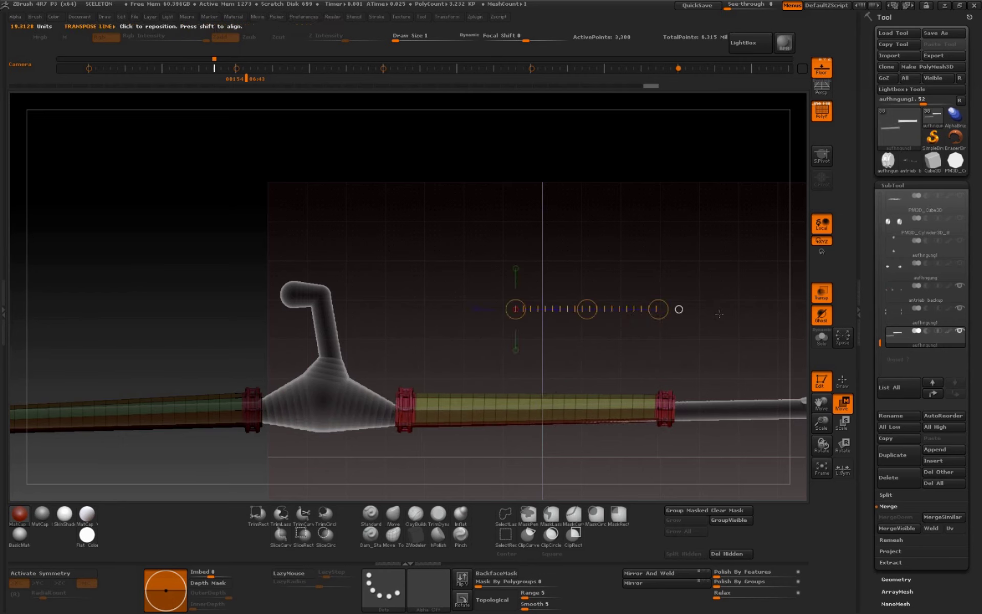
Zoom out over both sleeves and toggle visibility so only the clamp rings show
{"action": "mouse_move", "coordinate": [822, 428]}
{"action": "left_mouse_down"}
{"action": "mouse_move", "coordinate": [822, 409]}
{"action": "mouse_move", "coordinate": [794, 408]}
{"action": "left_mouse_up"}
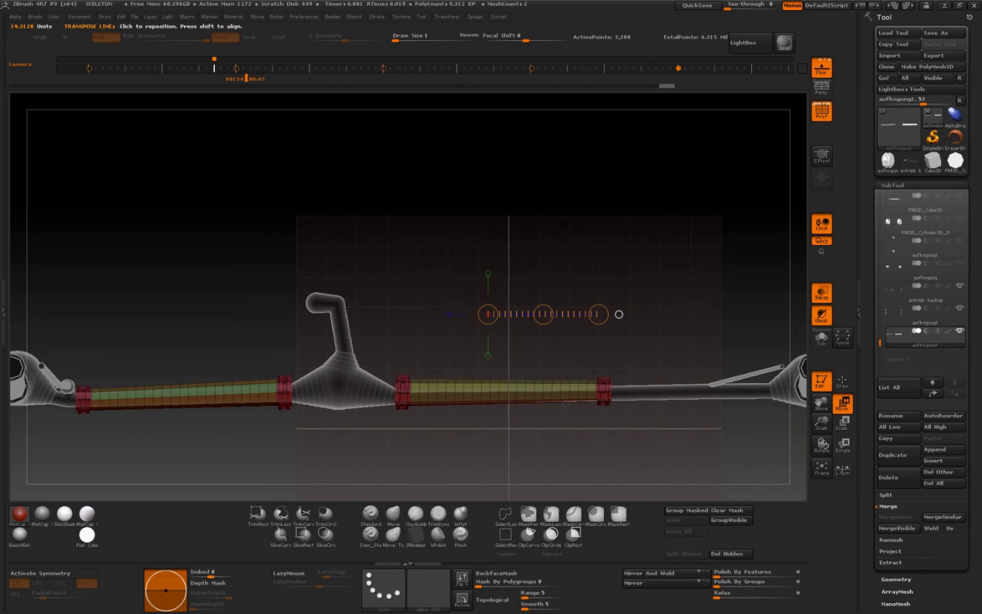
{"action": "left_click", "coordinate": [552, 391]}
{"action": "key", "text": "q"}
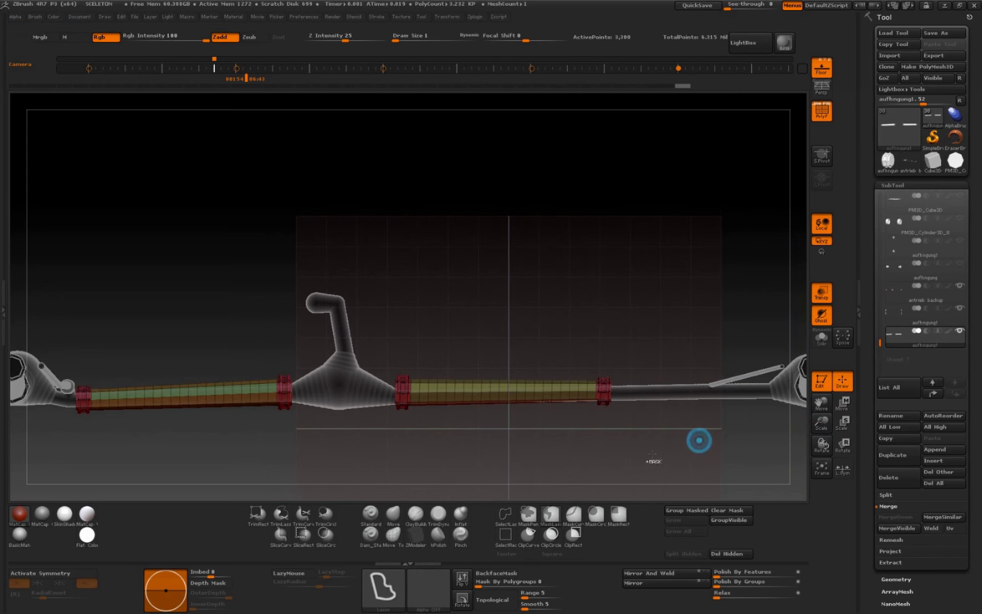
{"action": "left_click", "coordinate": [561, 391], "text": "ctrl+shift"}
{"action": "left_click", "coordinate": [616, 456], "text": "ctrl+shift"}
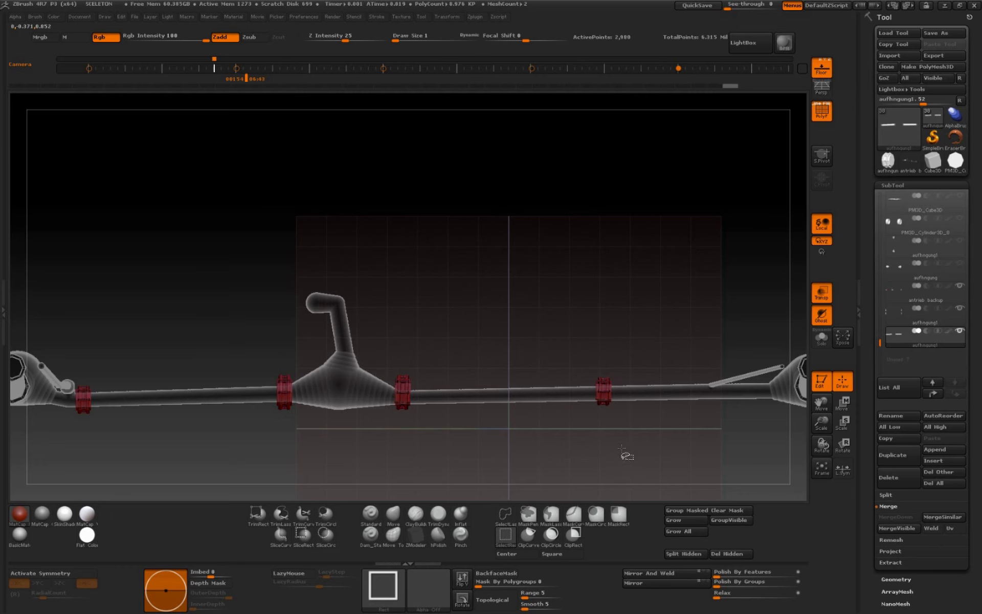
Hide the left sleeve, invert visibility, and Del Hidden to remove the duplicate sleeve tube
{"action": "left_click", "coordinate": [617, 458], "text": "ctrl+shift"}
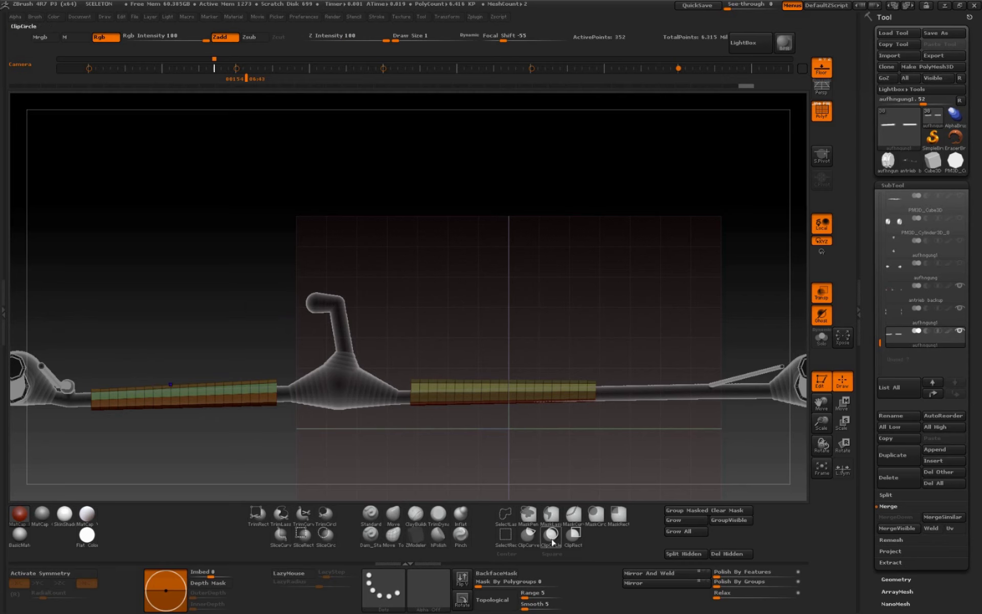
{"action": "key", "text": "ctrl+shift"}
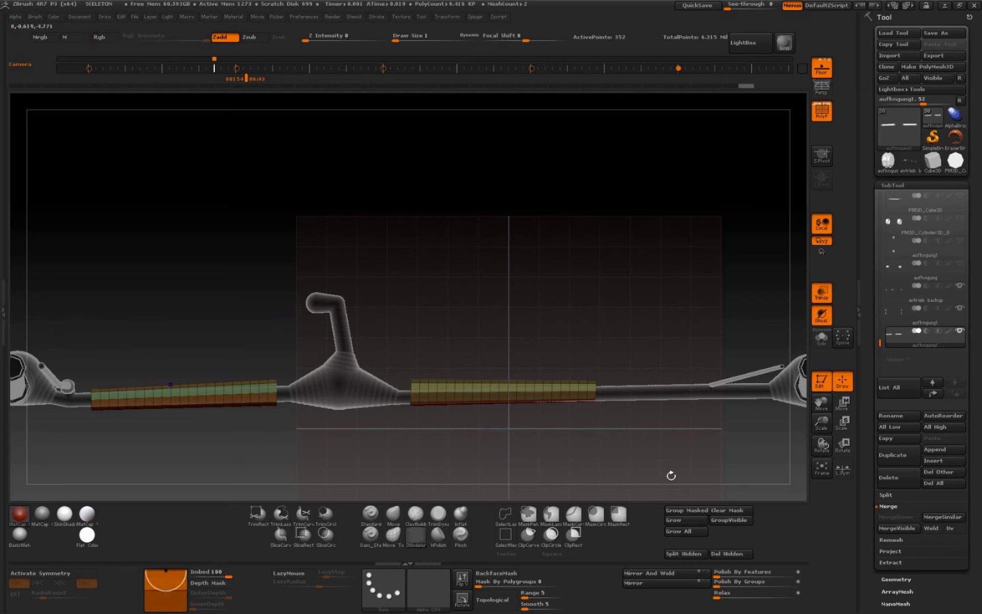
{"action": "left_click_drag", "start_coordinate": [52, 293], "coordinate": [327, 456], "text": "ctrl+shift"}
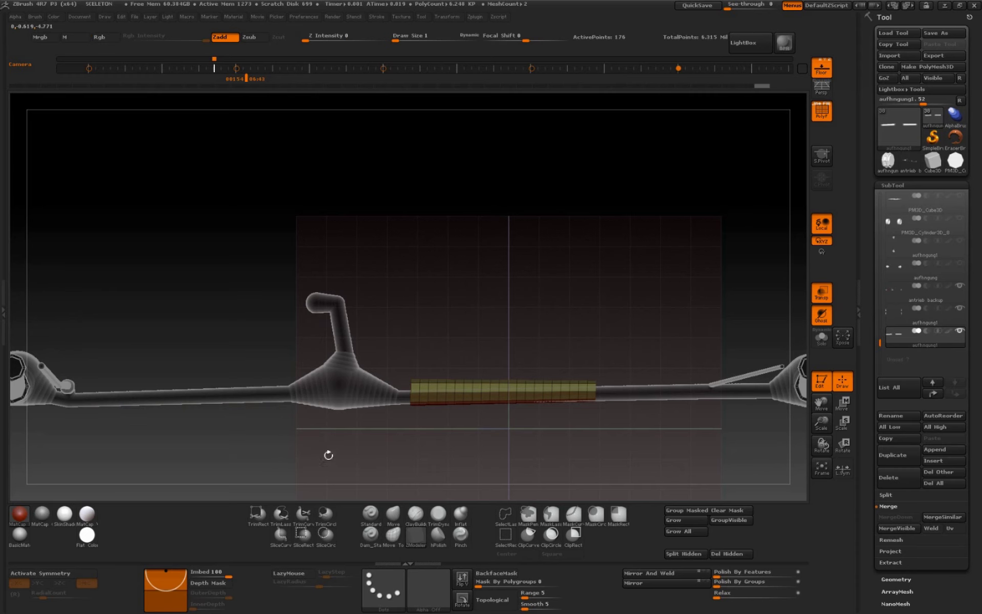
{"action": "left_click", "coordinate": [710, 440], "text": "ctrl+shift"}
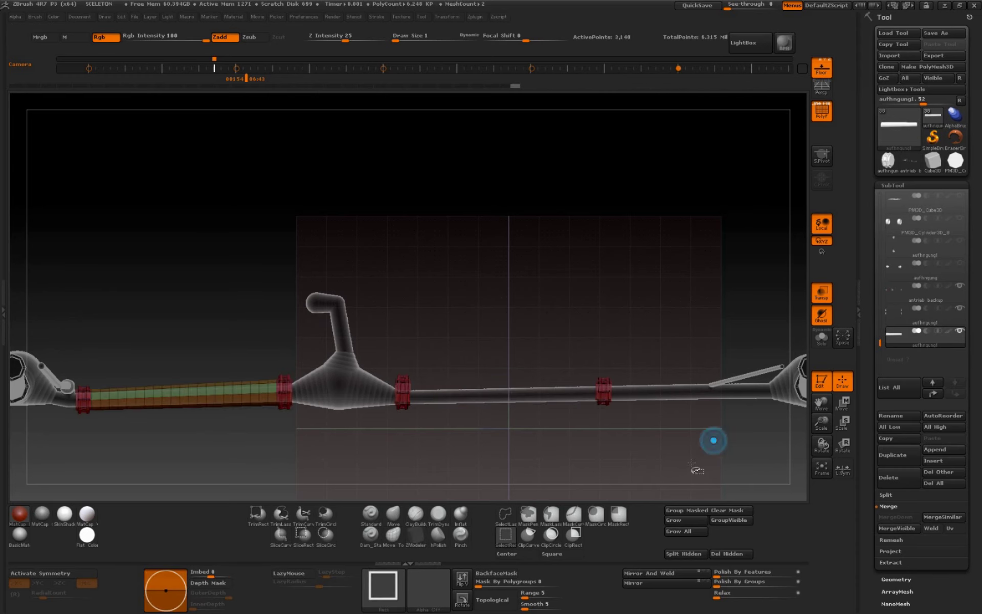
{"action": "left_click", "coordinate": [731, 555]}
Clear the remaining mask from the model
{"action": "left_click_drag", "start_coordinate": [576, 429], "coordinate": [616, 439], "text": "ctrl"}
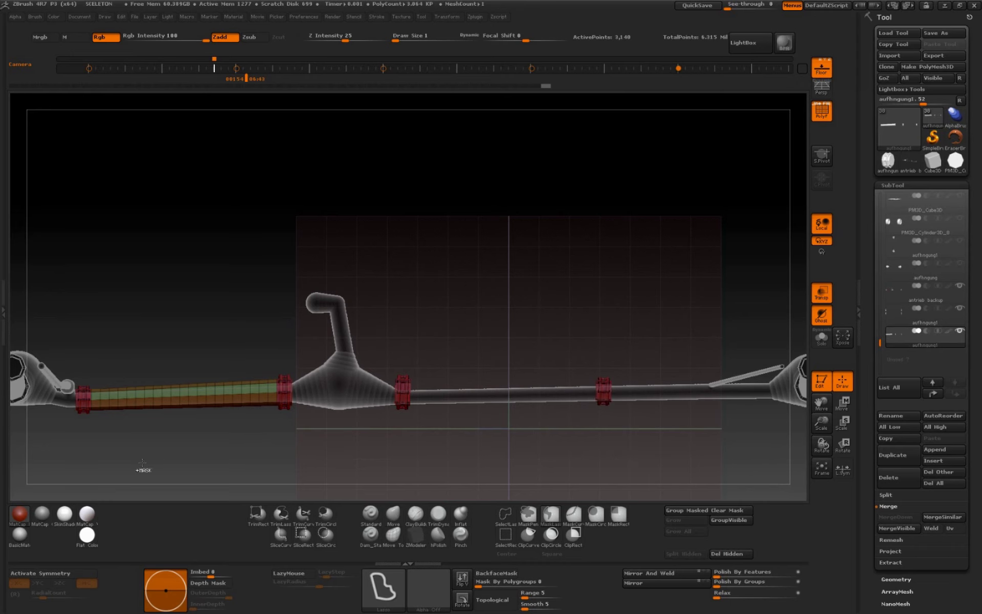
{"action": "left_click_drag", "start_coordinate": [490, 461], "coordinate": [57, 256], "text": "ctrl"}
{"action": "left_click_drag", "start_coordinate": [55, 333], "coordinate": [154, 462], "text": "ctrl"}
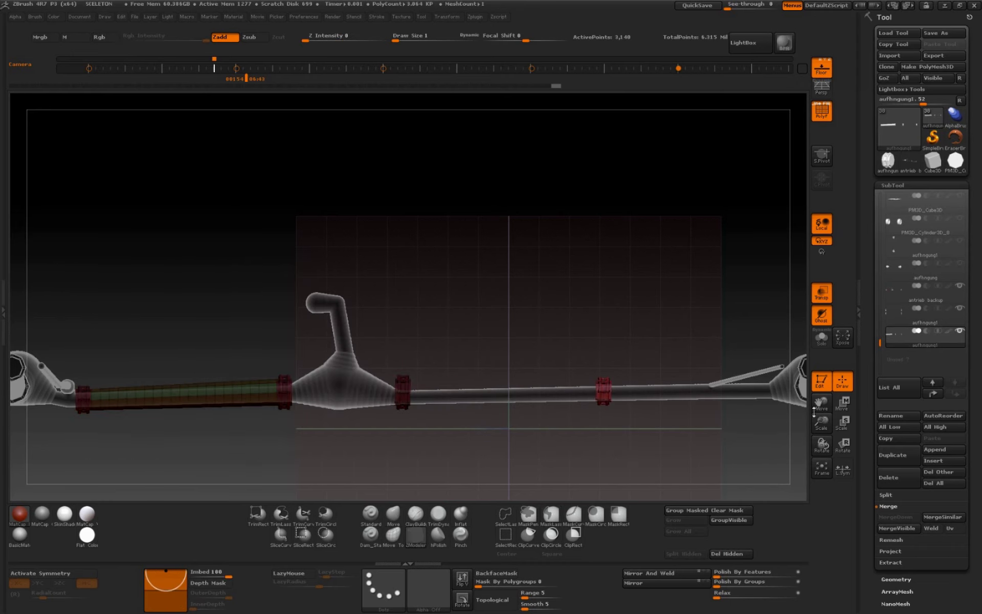
Slide the red clamp ring right along the shaft toward the tube end's octagonal flange
{"action": "key", "text": "w"}
{"action": "mouse_move", "coordinate": [821, 423]}
{"action": "left_mouse_down"}
{"action": "mouse_move", "coordinate": [829, 409]}
{"action": "mouse_move", "coordinate": [798, 412]}
{"action": "left_mouse_up"}
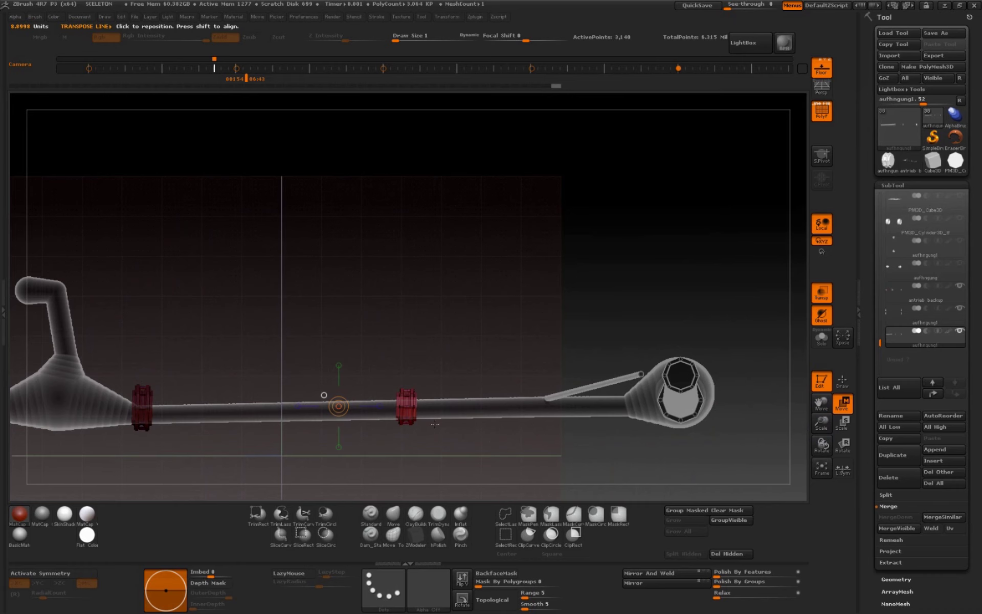
{"action": "left_click_drag", "start_coordinate": [410, 407], "coordinate": [786, 406]}
{"action": "left_click_drag", "start_coordinate": [587, 407], "coordinate": [774, 406]}
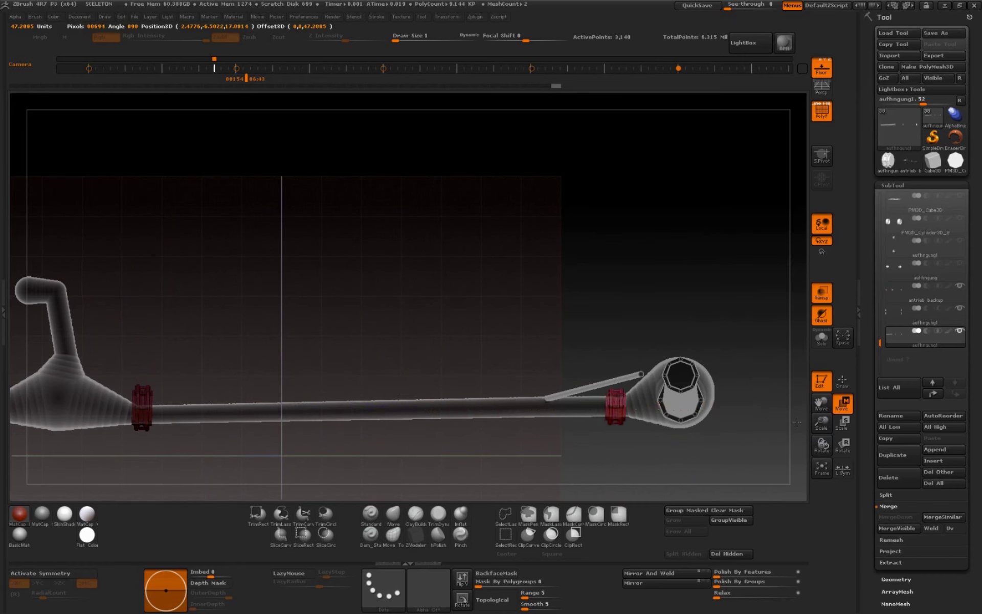
{"action": "mouse_move", "coordinate": [821, 424]}
{"action": "left_mouse_down"}
{"action": "mouse_move", "coordinate": [821, 407]}
{"action": "mouse_move", "coordinate": [639, 397]}
{"action": "mouse_move", "coordinate": [639, 386]}
{"action": "mouse_move", "coordinate": [822, 394]}
{"action": "mouse_move", "coordinate": [651, 417]}
{"action": "mouse_move", "coordinate": [615, 402]}
{"action": "left_mouse_up"}
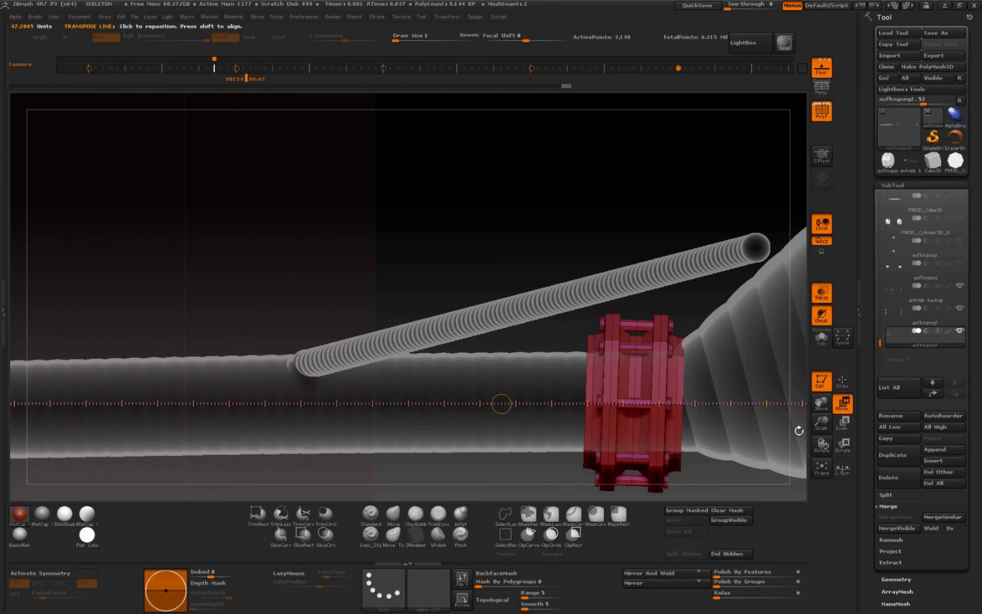
{"action": "left_click_drag", "start_coordinate": [821, 425], "coordinate": [804, 384]}
Set a vertical transpose line through the ring in Rotate mode and check it from the side
{"action": "left_click_drag", "start_coordinate": [455, 379], "coordinate": [454, 462]}
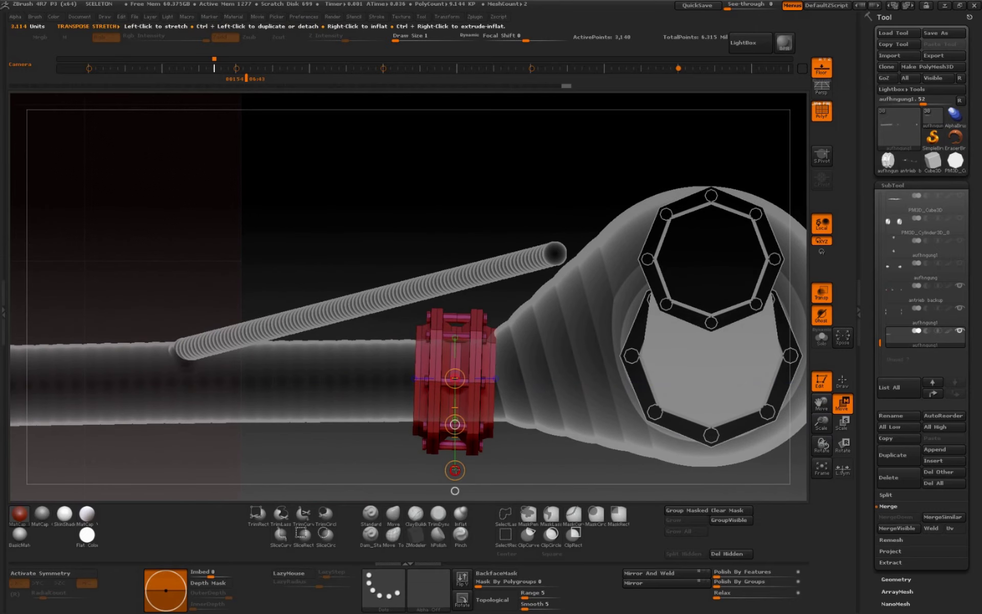
{"action": "left_click", "coordinate": [455, 469]}
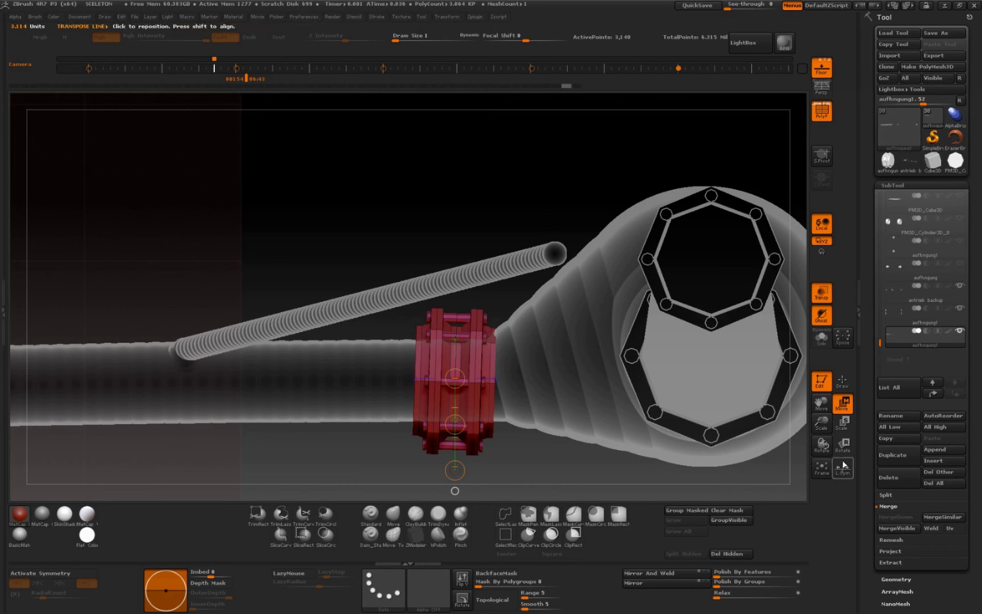
{"action": "left_click", "coordinate": [843, 444]}
{"action": "left_click", "coordinate": [454, 469]}
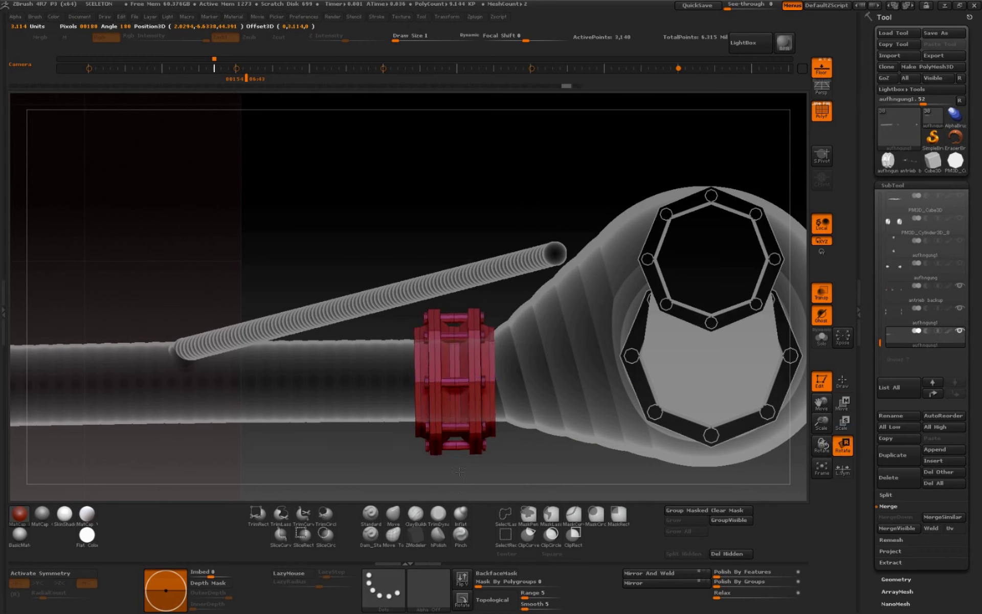
{"action": "left_click_drag", "start_coordinate": [459, 470], "coordinate": [470, 479]}
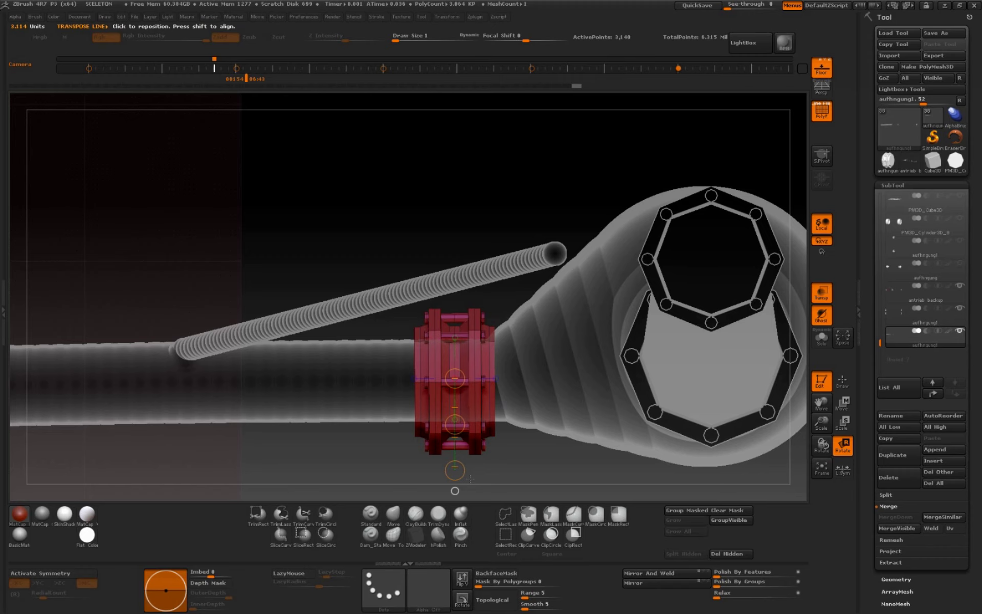
{"action": "mouse_move", "coordinate": [822, 423]}
{"action": "left_mouse_down"}
{"action": "mouse_move", "coordinate": [821, 430]}
{"action": "mouse_move", "coordinate": [822, 409]}
{"action": "mouse_move", "coordinate": [829, 439]}
{"action": "left_mouse_up"}
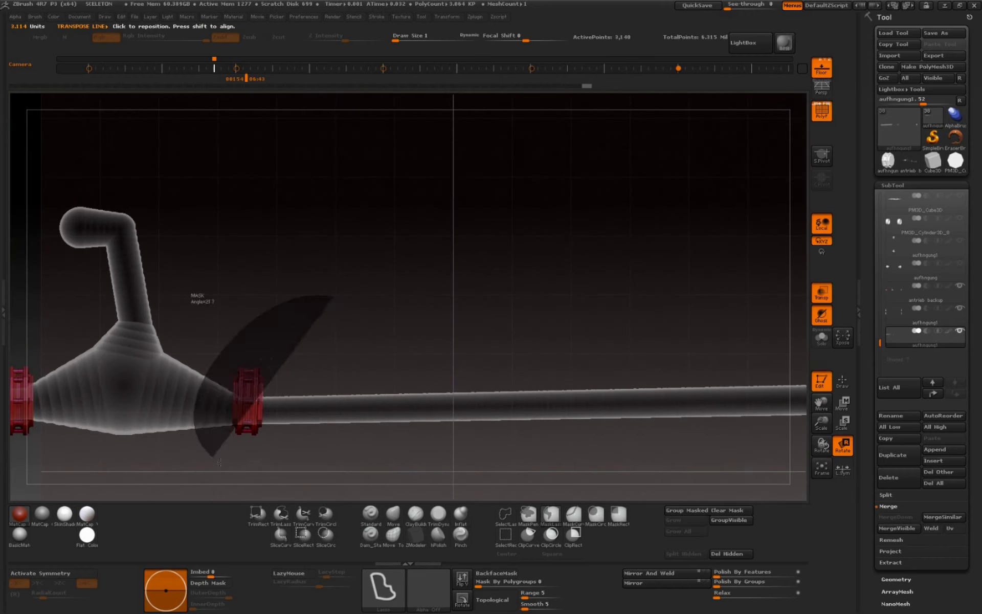
Clear the mask and inspect the junction clamp ring from several zooms and an edge-on view
{"action": "left_click_drag", "start_coordinate": [276, 295], "coordinate": [215, 450], "text": "ctrl"}
{"action": "mouse_move", "coordinate": [821, 402]}
{"action": "left_mouse_down"}
{"action": "mouse_move", "coordinate": [839, 404]}
{"action": "mouse_move", "coordinate": [824, 434]}
{"action": "mouse_move", "coordinate": [810, 431]}
{"action": "left_mouse_up"}
{"action": "left_click_drag", "start_coordinate": [145, 414], "coordinate": [545, 417], "text": "alt"}
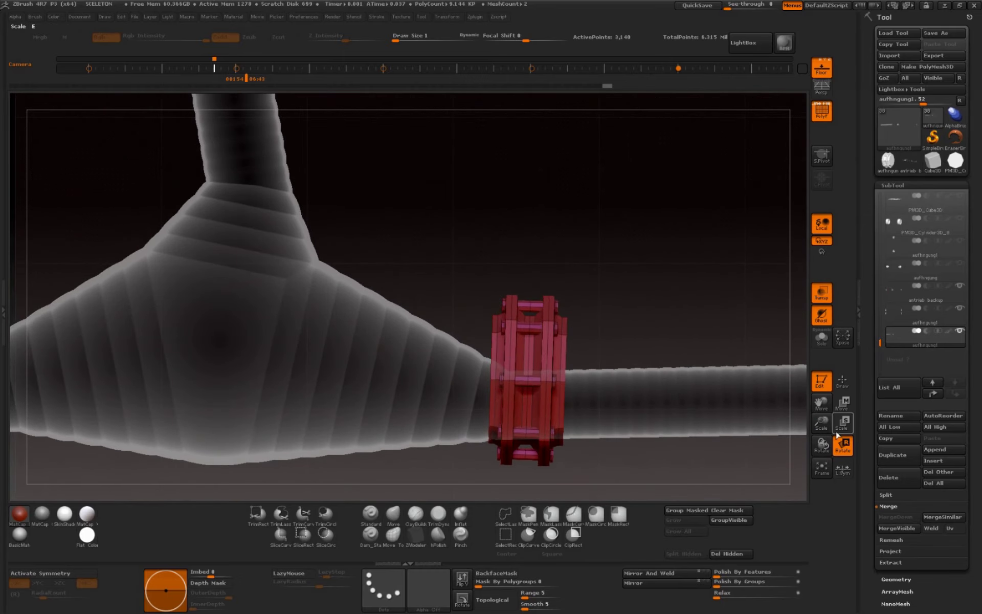
{"action": "left_click_drag", "start_coordinate": [531, 378], "coordinate": [523, 188]}
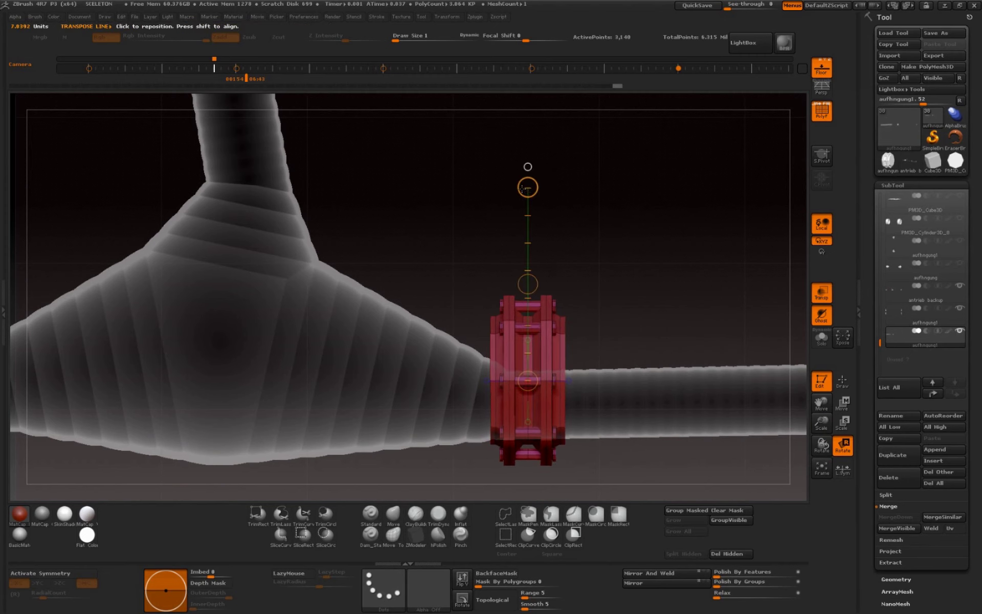
{"action": "left_click_drag", "start_coordinate": [821, 424], "coordinate": [823, 439]}
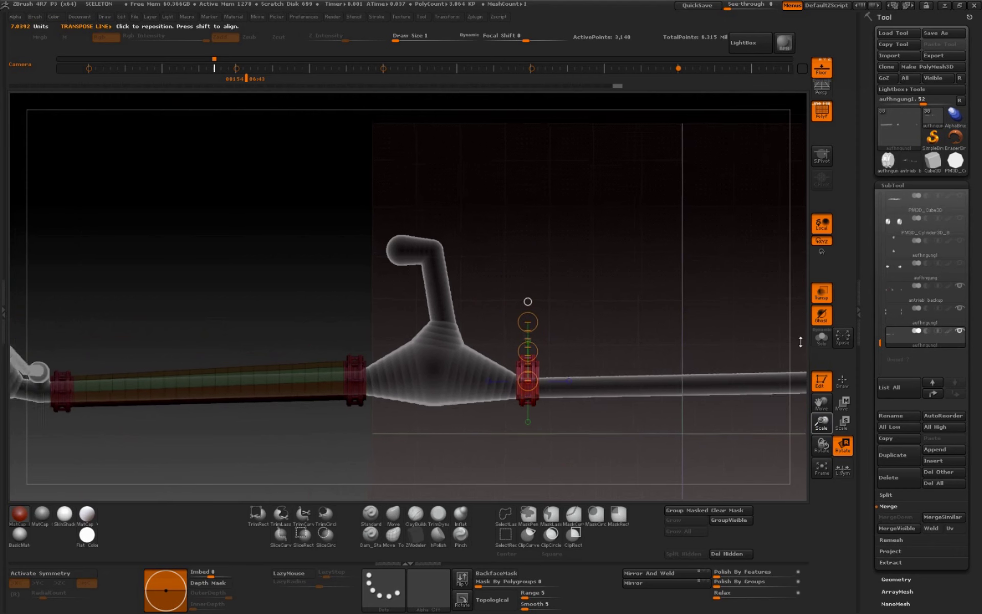
{"action": "left_click_drag", "start_coordinate": [821, 402], "coordinate": [730, 423]}
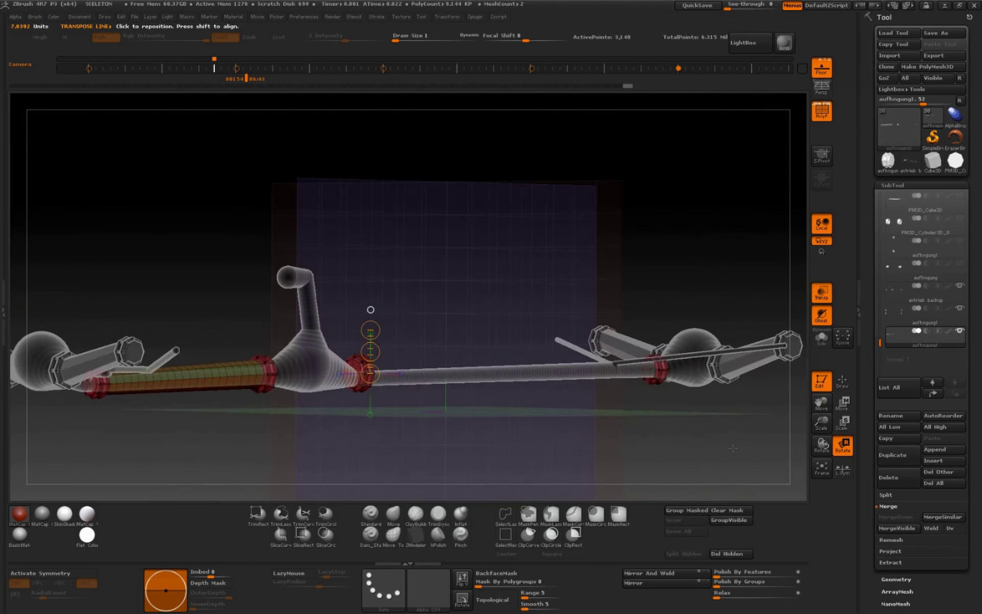
{"action": "left_click_drag", "start_coordinate": [821, 424], "coordinate": [827, 557]}
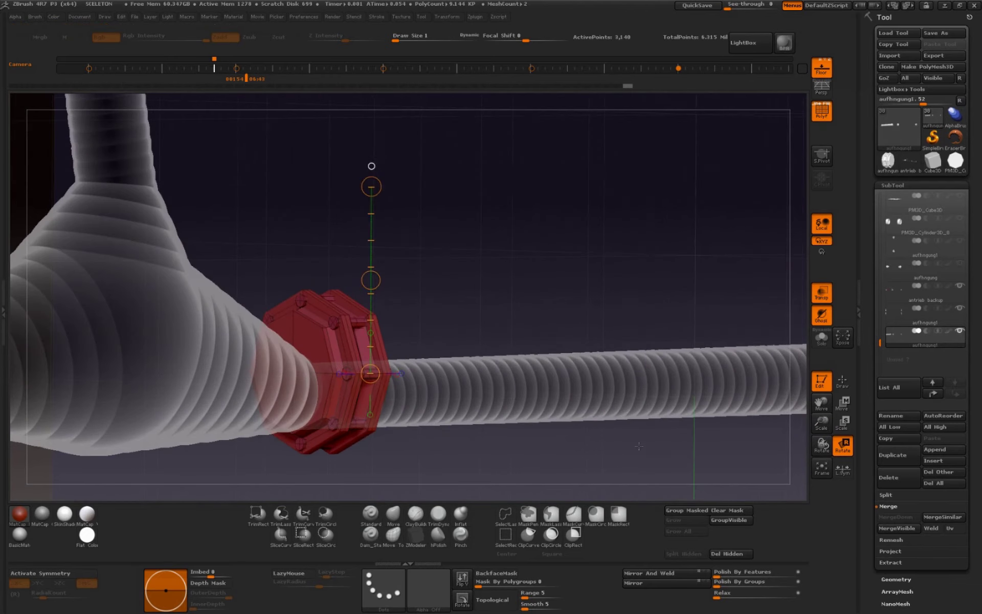
{"action": "left_click_drag", "start_coordinate": [639, 461], "coordinate": [616, 448]}
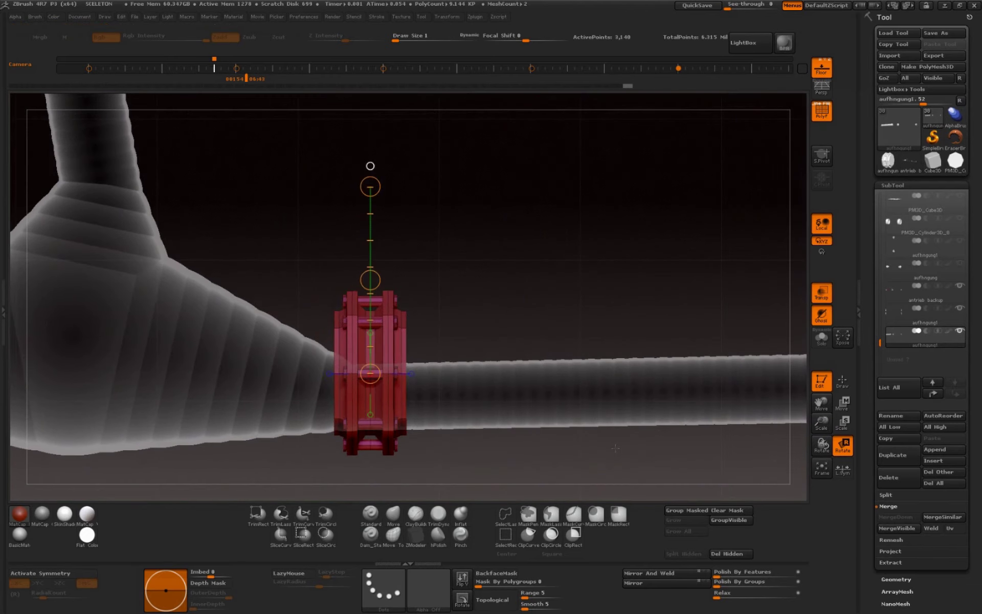
Select the ZModeler brush and pick the Bridge action from its Space menu
{"action": "left_click", "coordinate": [422, 530]}
{"action": "key", "text": "s"}
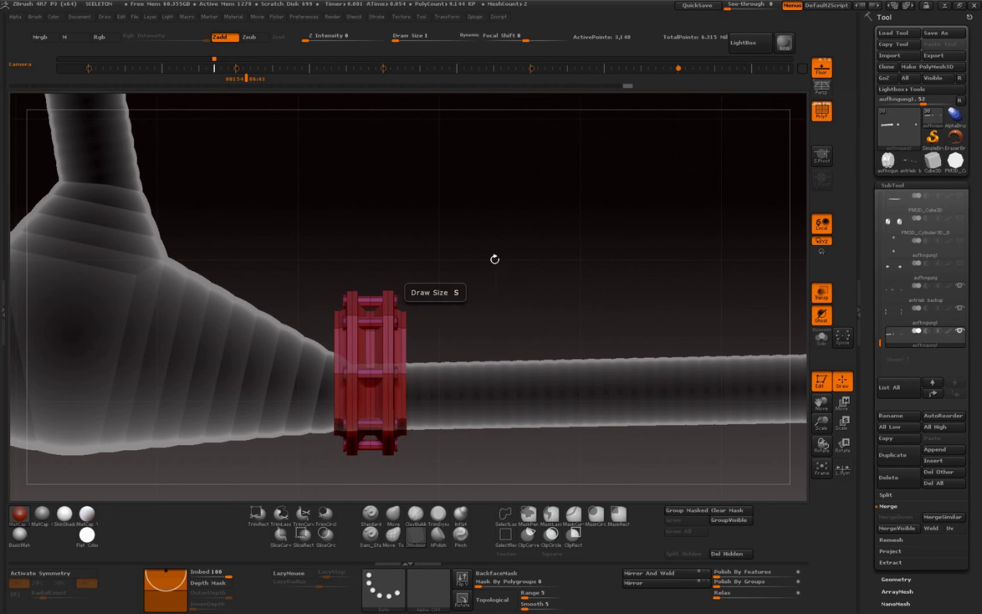
{"action": "key", "text": "space"}
{"action": "left_click", "coordinate": [319, 381]}
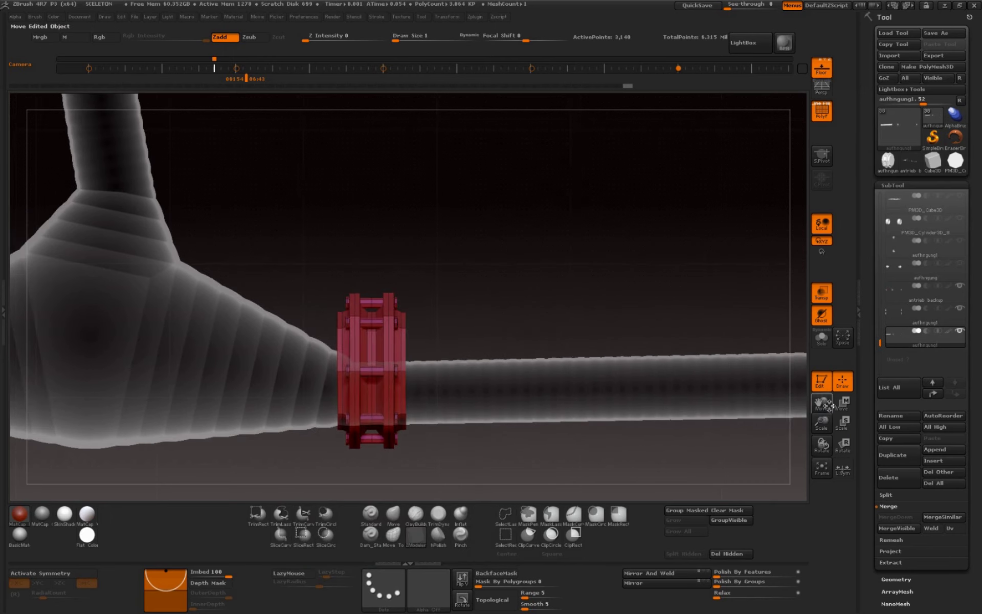
View the whole pipe assembly in perspective, turn off the Floor grid, and QuickSave
{"action": "left_click_drag", "start_coordinate": [407, 387], "coordinate": [132, 419]}
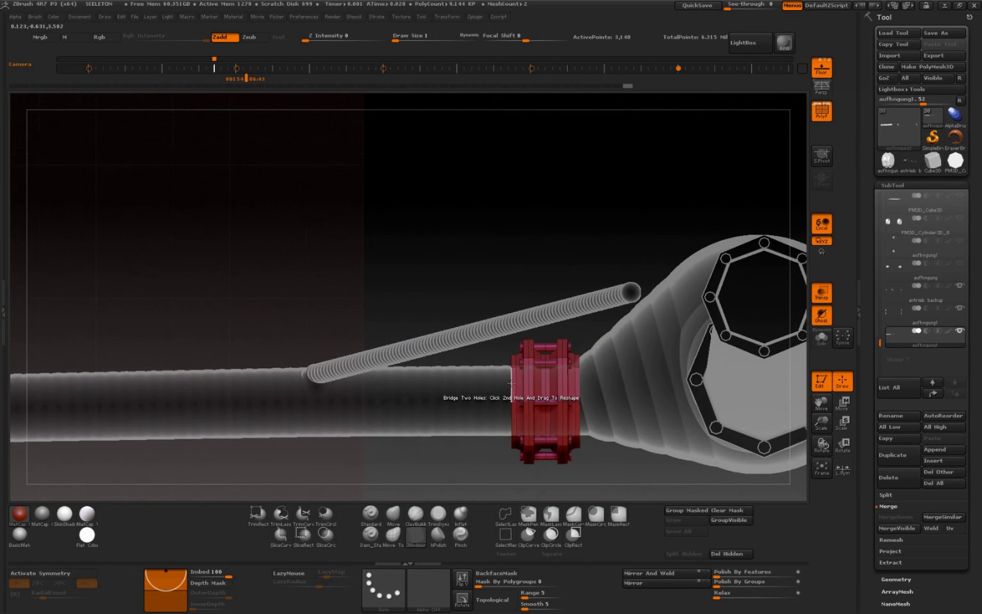
{"action": "left_click_drag", "start_coordinate": [822, 424], "coordinate": [814, 379]}
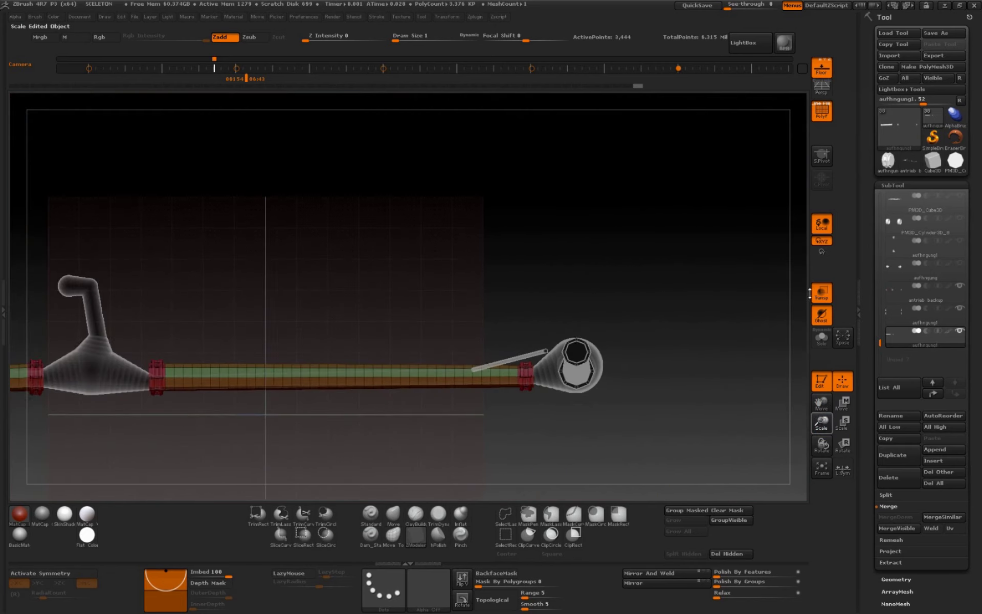
{"action": "left_click_drag", "start_coordinate": [656, 411], "coordinate": [706, 366]}
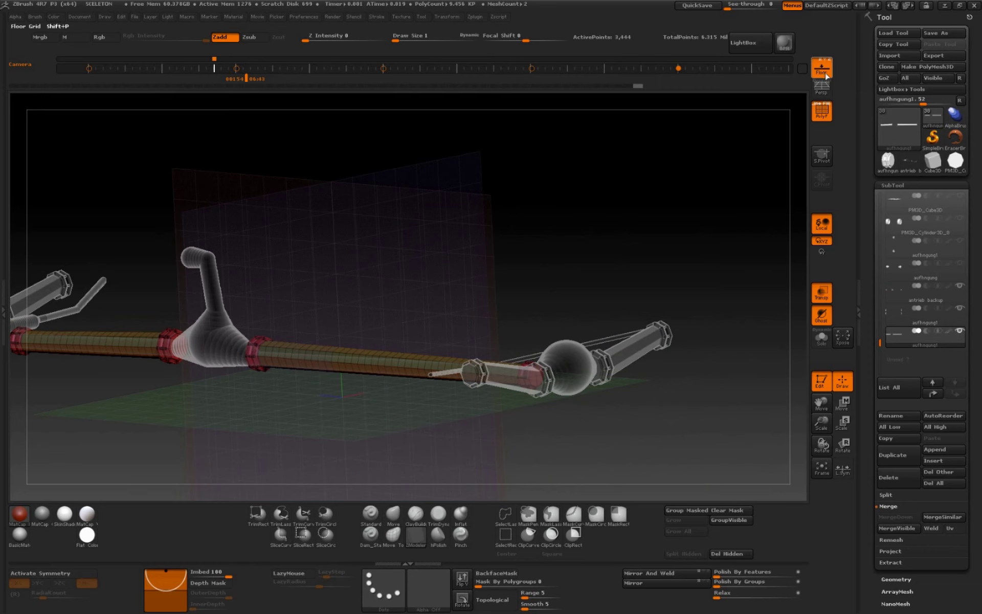
{"action": "left_click", "coordinate": [826, 75]}
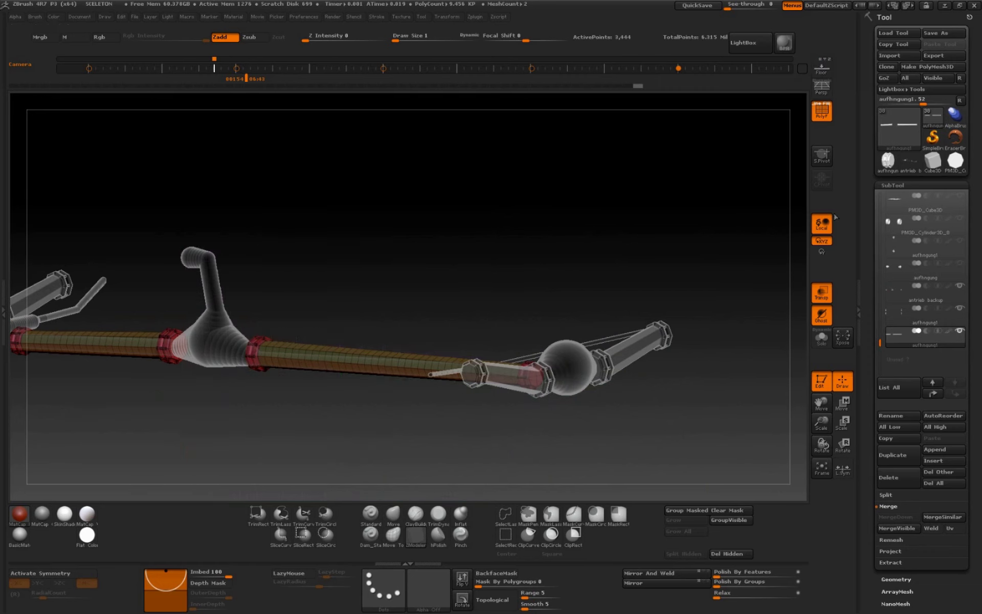
{"action": "left_click", "coordinate": [701, 7]}
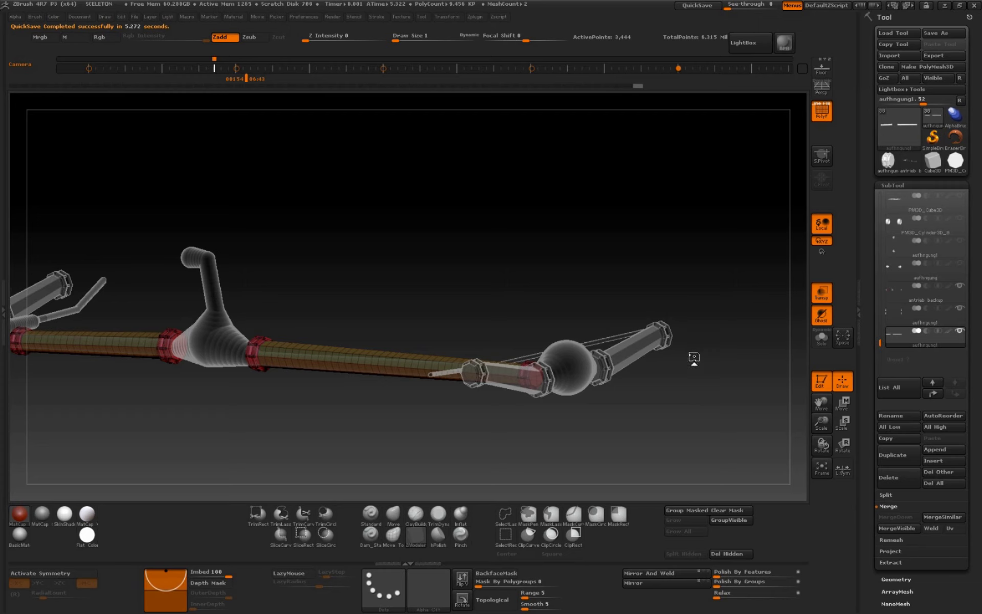
{"action": "mouse_move", "coordinate": [822, 424]}
{"action": "left_mouse_down"}
{"action": "mouse_move", "coordinate": [818, 404]}
{"action": "mouse_move", "coordinate": [680, 423]}
{"action": "mouse_move", "coordinate": [748, 373]}
{"action": "left_mouse_up"}
Activate the antrieb backup subtool with transparency on and align a Move transpose line along the shaft
{"action": "left_click", "coordinate": [822, 293]}
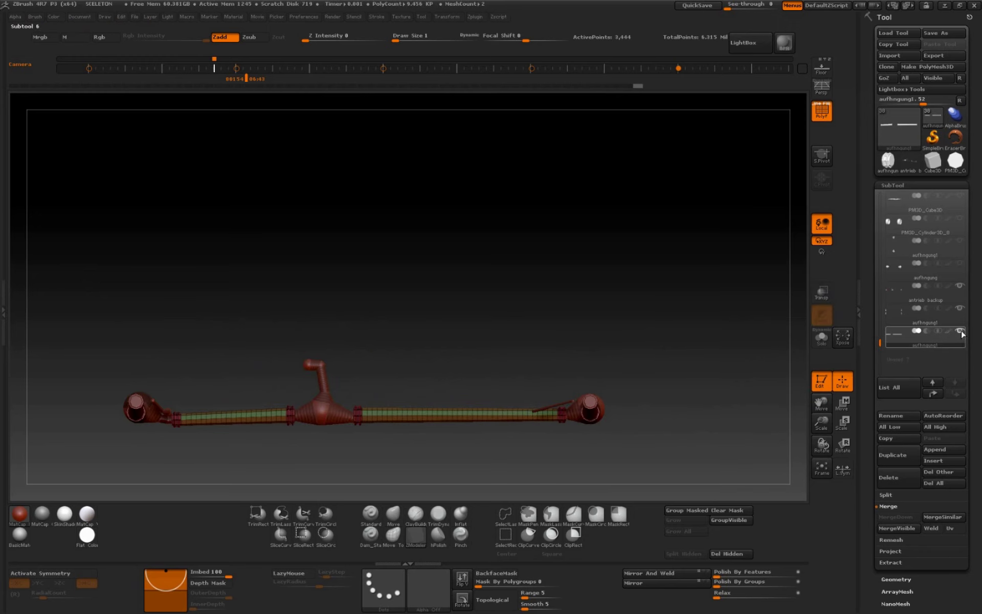
{"action": "mouse_move", "coordinate": [831, 433]}
{"action": "left_mouse_down"}
{"action": "mouse_move", "coordinate": [828, 409]}
{"action": "mouse_move", "coordinate": [869, 400]}
{"action": "left_mouse_up"}
{"action": "left_click", "coordinate": [297, 409], "text": "alt"}
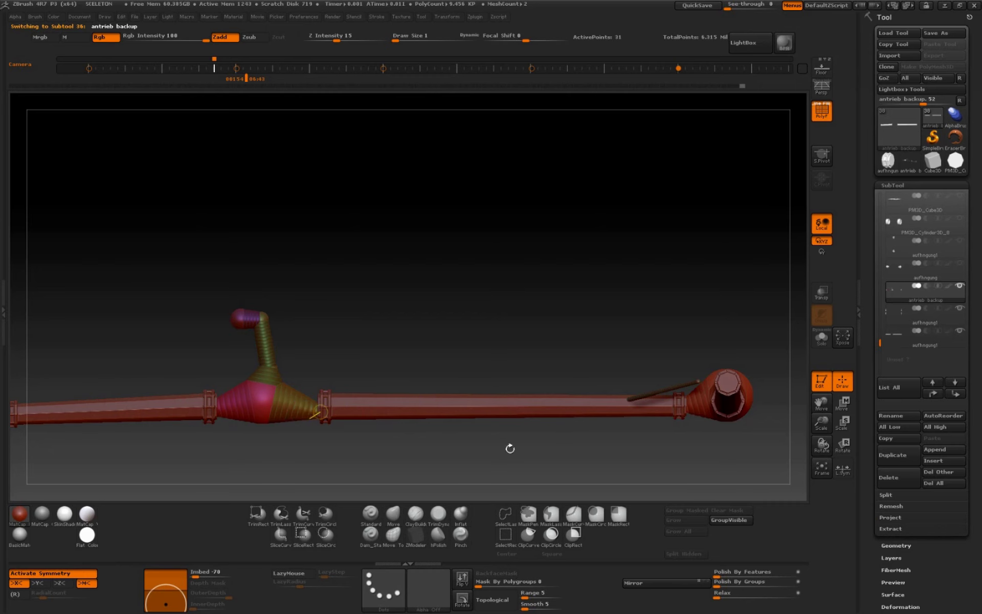
{"action": "left_click_drag", "start_coordinate": [821, 424], "coordinate": [879, 401]}
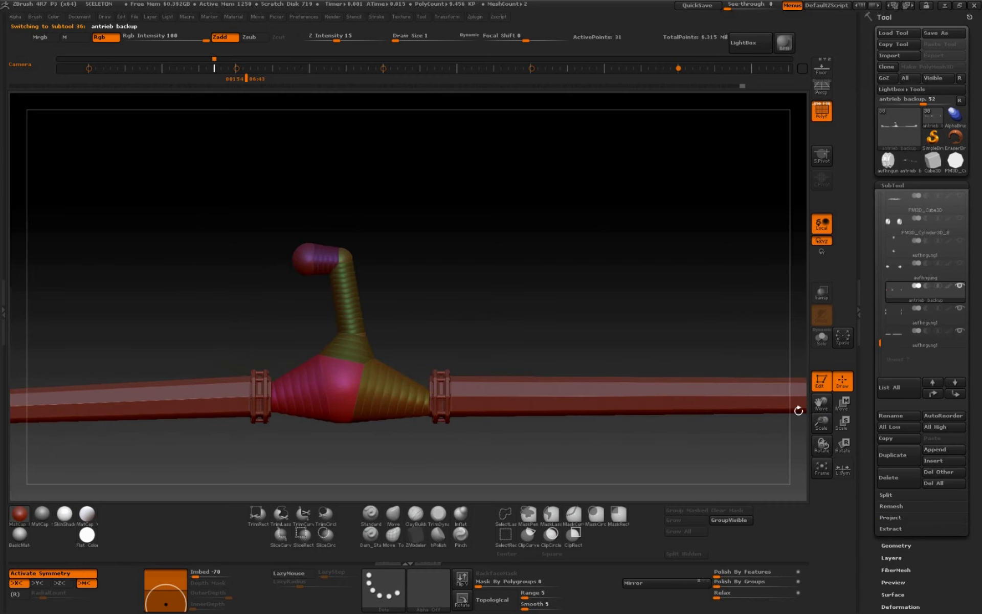
{"action": "left_click", "coordinate": [824, 295]}
{"action": "left_click", "coordinate": [845, 402]}
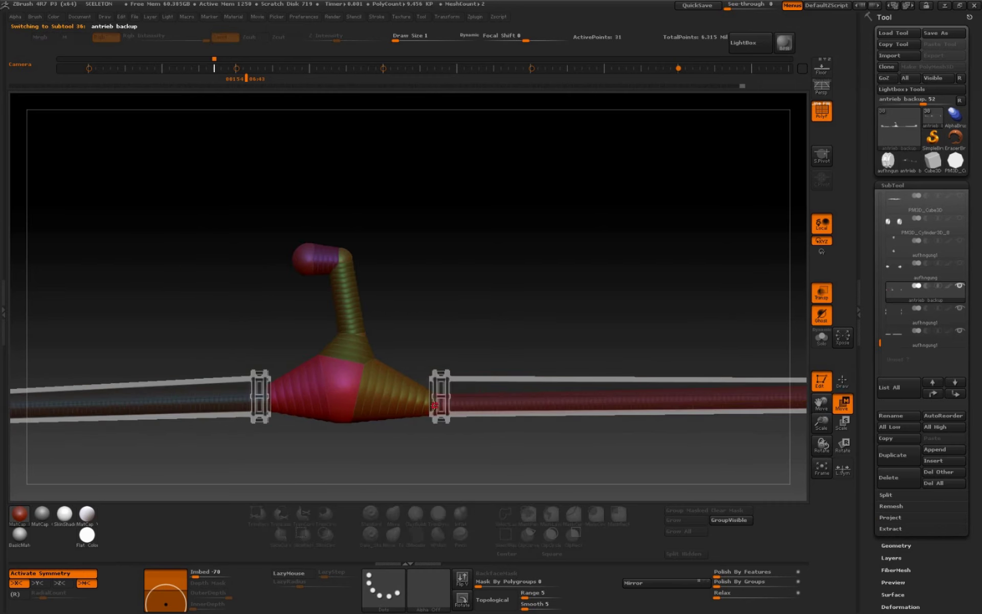
{"action": "left_click_drag", "start_coordinate": [431, 409], "coordinate": [434, 404]}
{"action": "left_click_drag", "start_coordinate": [343, 384], "coordinate": [435, 400]}
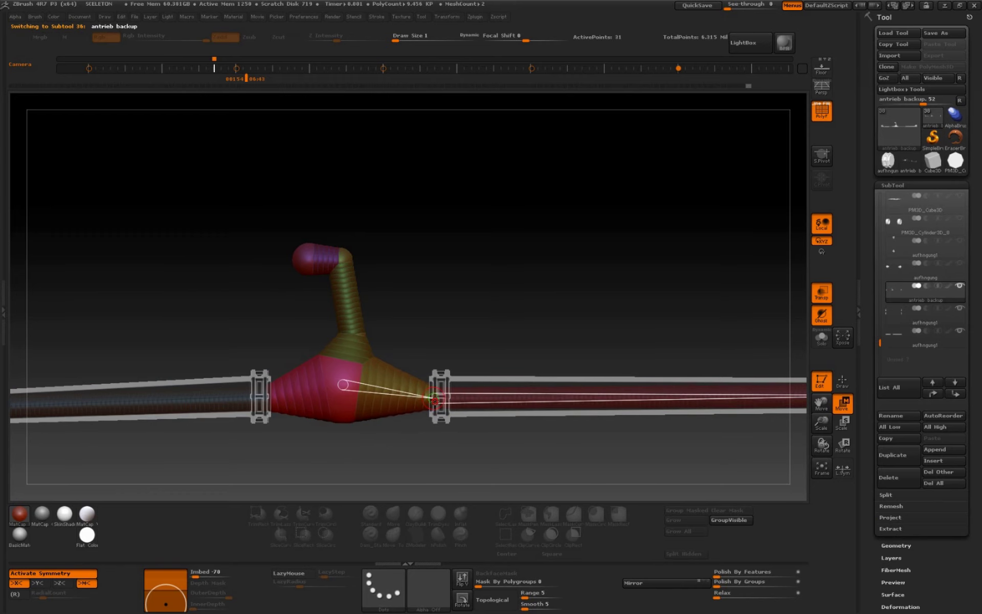
Stretch the transpose line along the shaft, then Scale to thicken the red shaft inside its sleeve
{"action": "left_click_drag", "start_coordinate": [821, 423], "coordinate": [778, 412]}
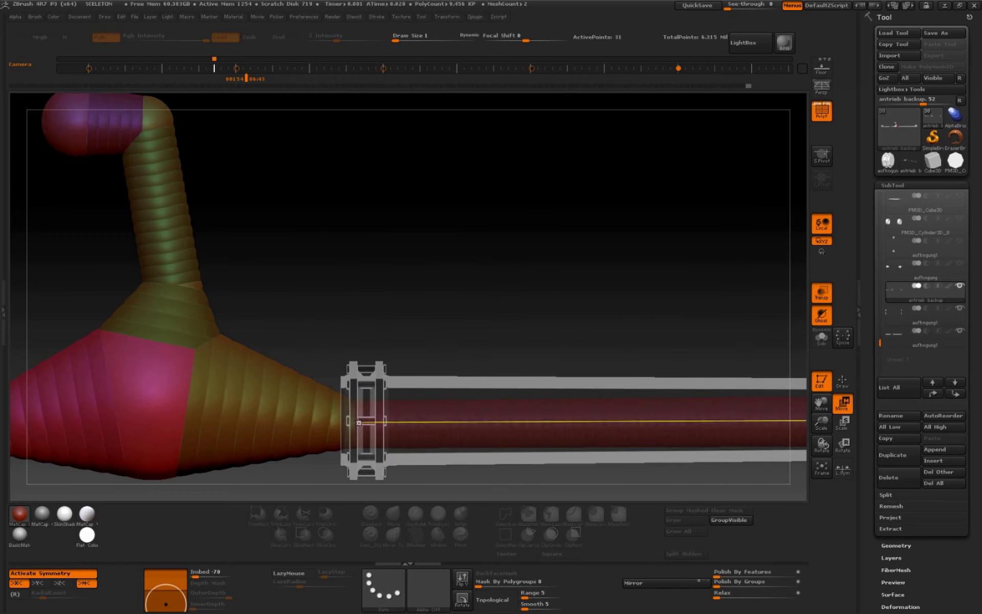
{"action": "left_click_drag", "start_coordinate": [354, 422], "coordinate": [803, 423]}
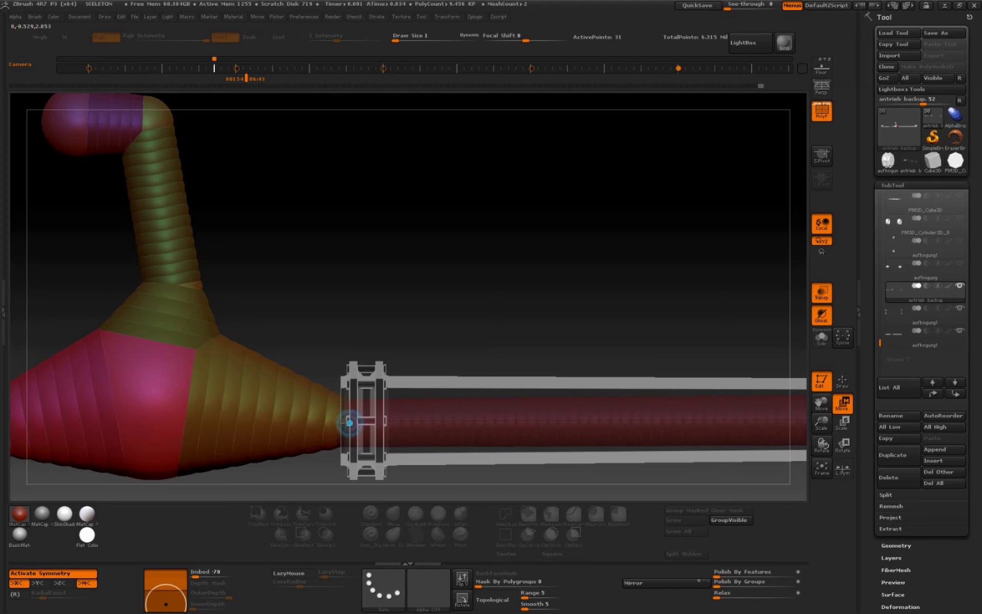
{"action": "left_click_drag", "start_coordinate": [346, 423], "coordinate": [803, 419]}
{"action": "key", "text": "e"}
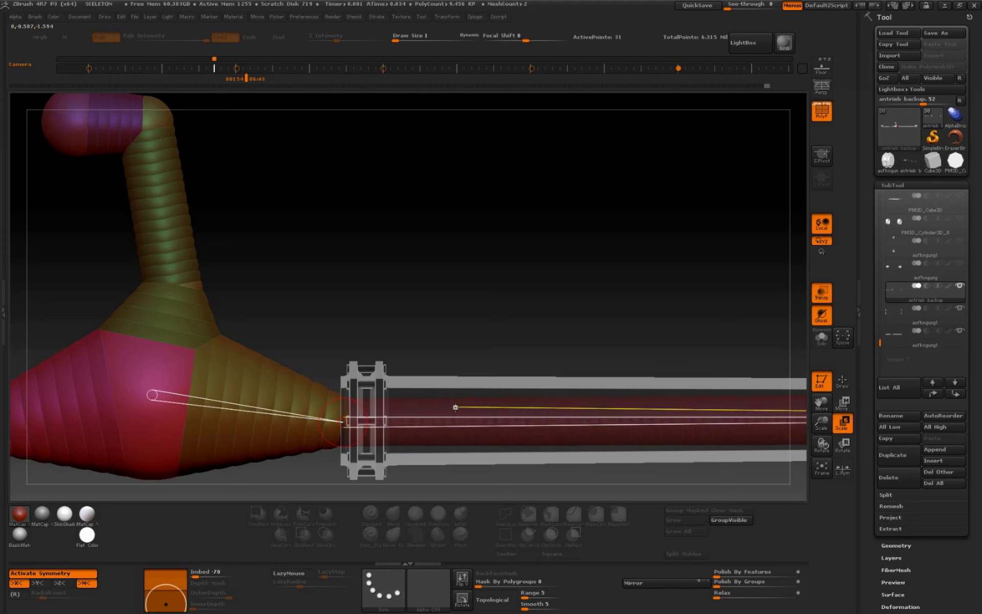
{"action": "left_click", "coordinate": [358, 445]}
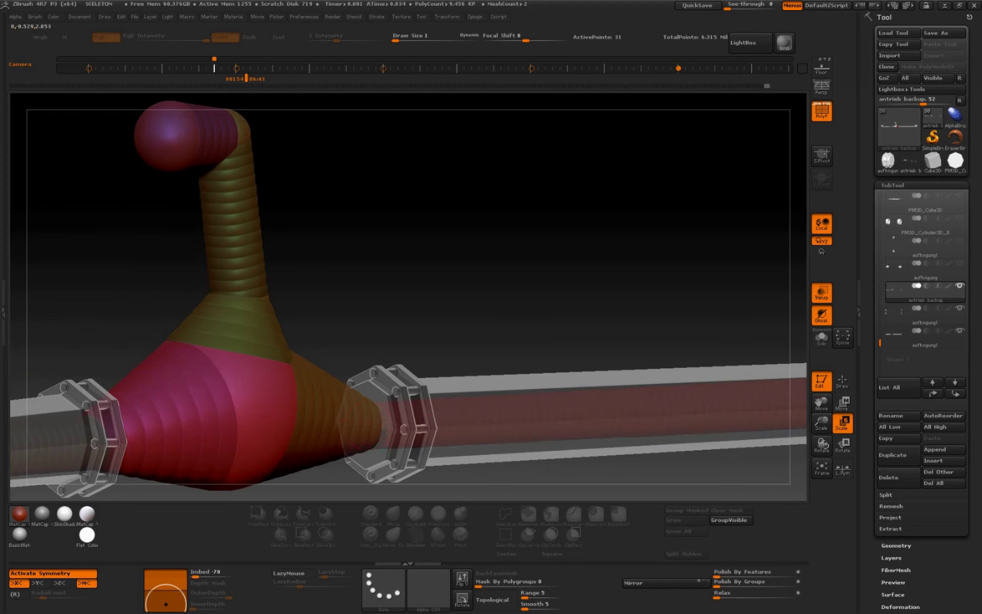
{"action": "mouse_move", "coordinate": [219, 405]}
{"action": "left_mouse_down"}
{"action": "mouse_move", "coordinate": [393, 404]}
{"action": "mouse_move", "coordinate": [278, 491]}
{"action": "left_mouse_up"}
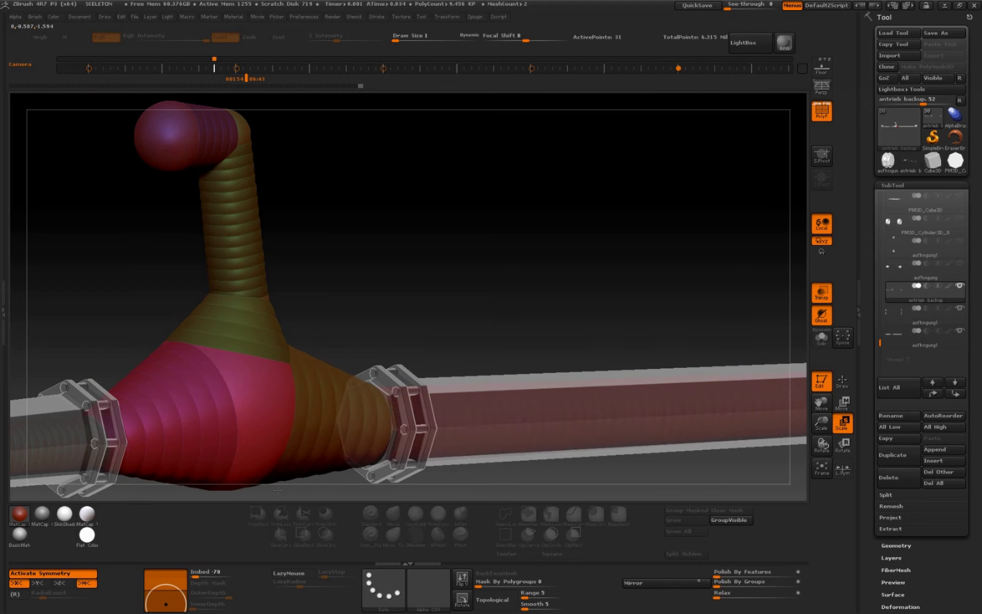
{"action": "left_click_drag", "start_coordinate": [219, 405], "coordinate": [416, 417]}
{"action": "mouse_move", "coordinate": [613, 204]}
{"action": "left_mouse_down"}
{"action": "mouse_move", "coordinate": [407, 463]}
{"action": "mouse_move", "coordinate": [487, 371]}
{"action": "mouse_move", "coordinate": [409, 395]}
{"action": "left_mouse_up"}
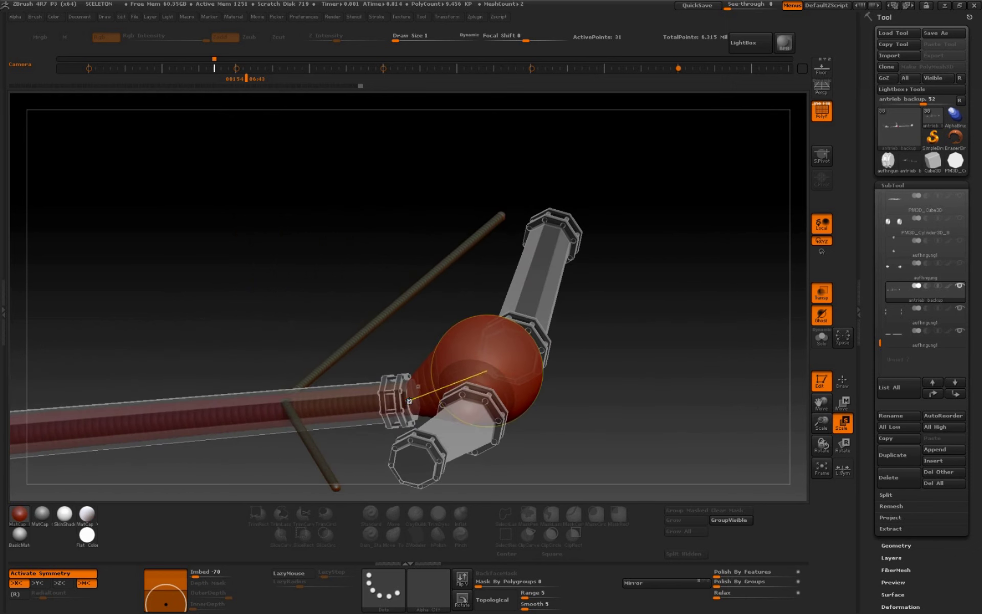
{"action": "left_click", "coordinate": [411, 401]}
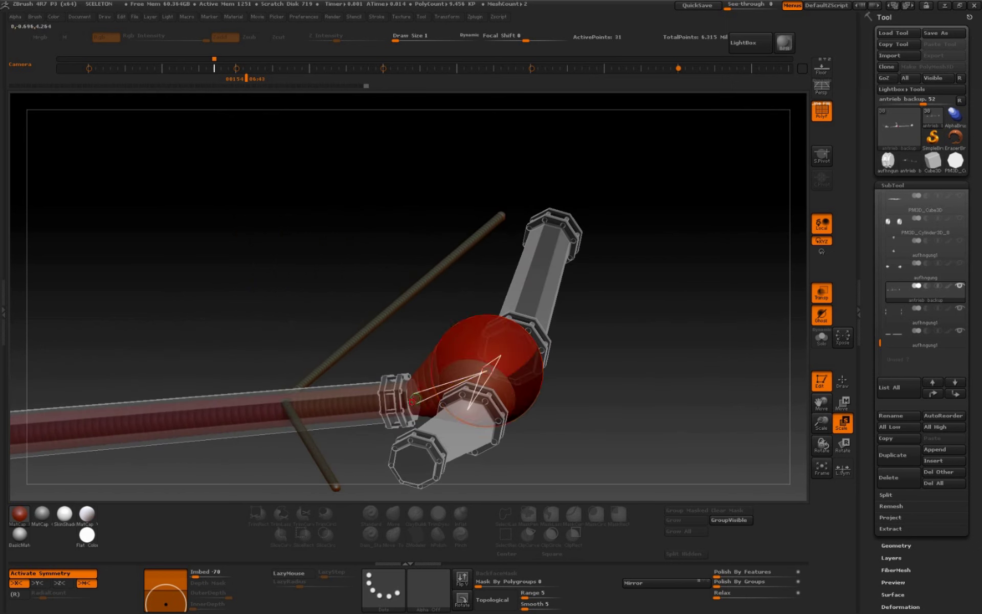
{"action": "left_click", "coordinate": [841, 403]}
{"action": "mouse_move", "coordinate": [613, 410]}
{"action": "left_mouse_down"}
{"action": "mouse_move", "coordinate": [574, 414]}
{"action": "mouse_move", "coordinate": [562, 404]}
{"action": "left_mouse_up"}
{"action": "mouse_move", "coordinate": [821, 422]}
{"action": "left_mouse_down"}
{"action": "mouse_move", "coordinate": [824, 486]}
{"action": "mouse_move", "coordinate": [825, 460]}
{"action": "left_mouse_up"}
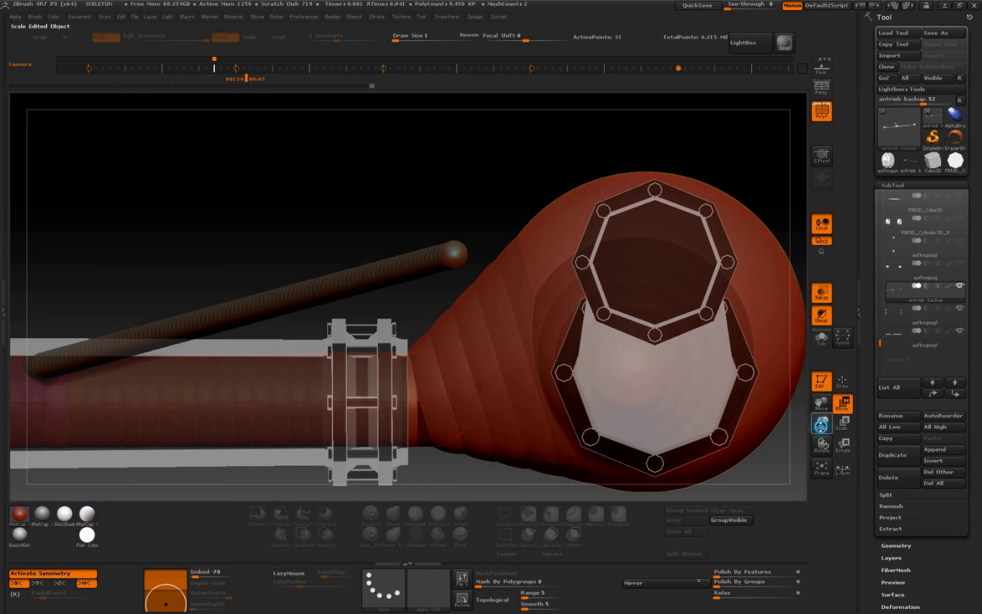
{"action": "left_click_drag", "start_coordinate": [821, 422], "coordinate": [787, 259]}
{"action": "left_click_drag", "start_coordinate": [821, 423], "coordinate": [798, 388]}
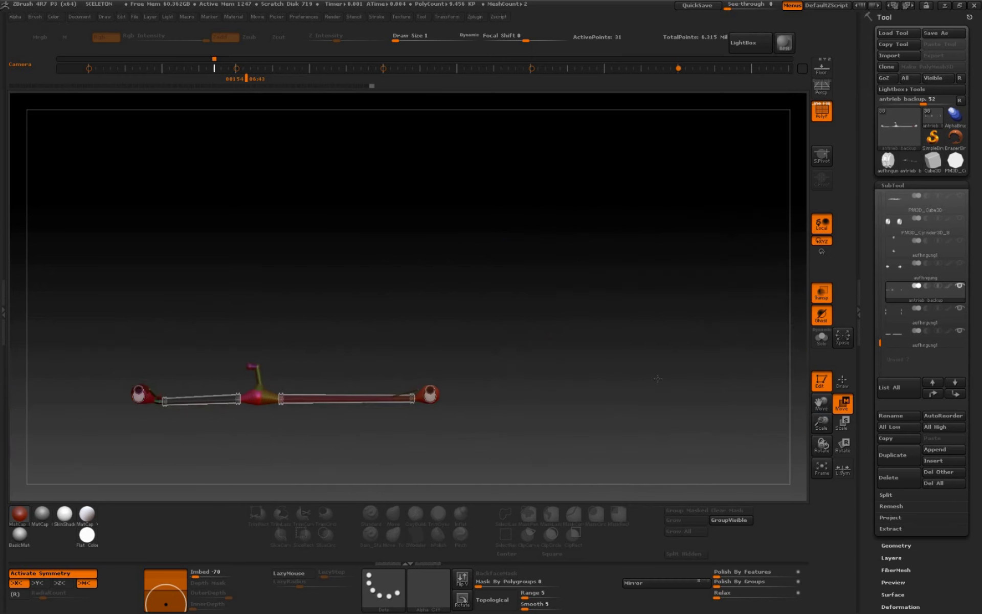
Select the aufhngung1 sleeve tubes and Ctrl-drag a copy of them upward above the shaft
{"action": "mouse_move", "coordinate": [588, 404]}
{"action": "left_mouse_down"}
{"action": "mouse_move", "coordinate": [634, 408]}
{"action": "mouse_move", "coordinate": [599, 417]}
{"action": "left_mouse_up"}
{"action": "mouse_move", "coordinate": [818, 424]}
{"action": "left_mouse_down"}
{"action": "mouse_move", "coordinate": [817, 409]}
{"action": "mouse_move", "coordinate": [839, 405]}
{"action": "left_mouse_up"}
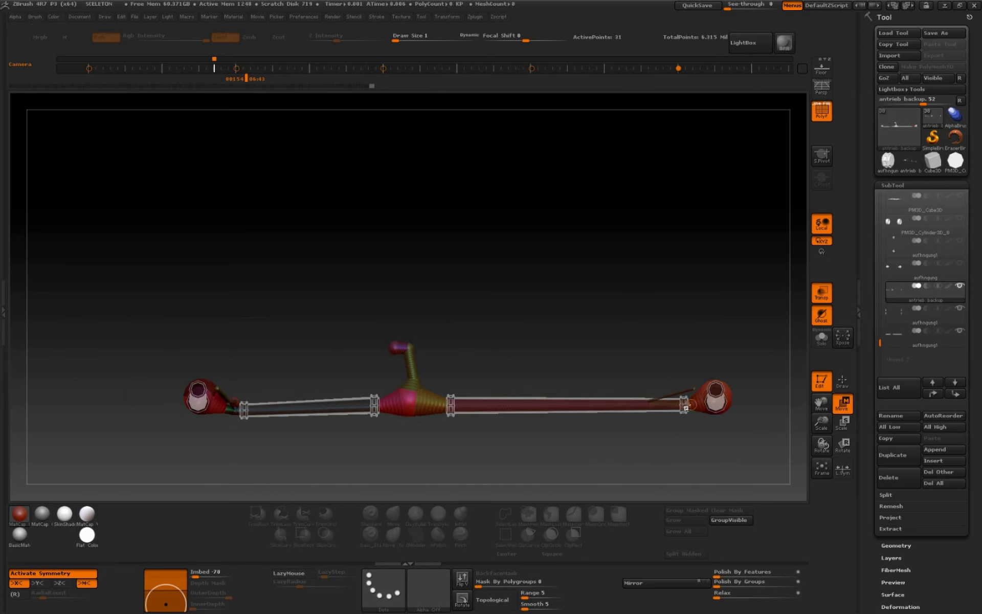
{"action": "left_click", "coordinate": [685, 407], "text": "alt"}
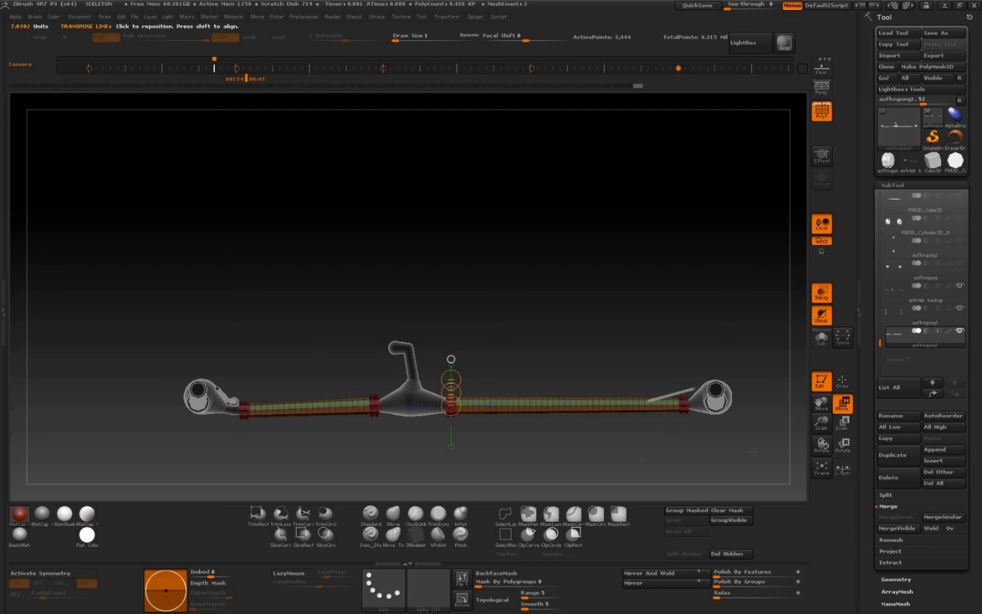
{"action": "mouse_move", "coordinate": [821, 423]}
{"action": "left_mouse_down"}
{"action": "mouse_move", "coordinate": [824, 409]}
{"action": "mouse_move", "coordinate": [855, 403]}
{"action": "left_mouse_up"}
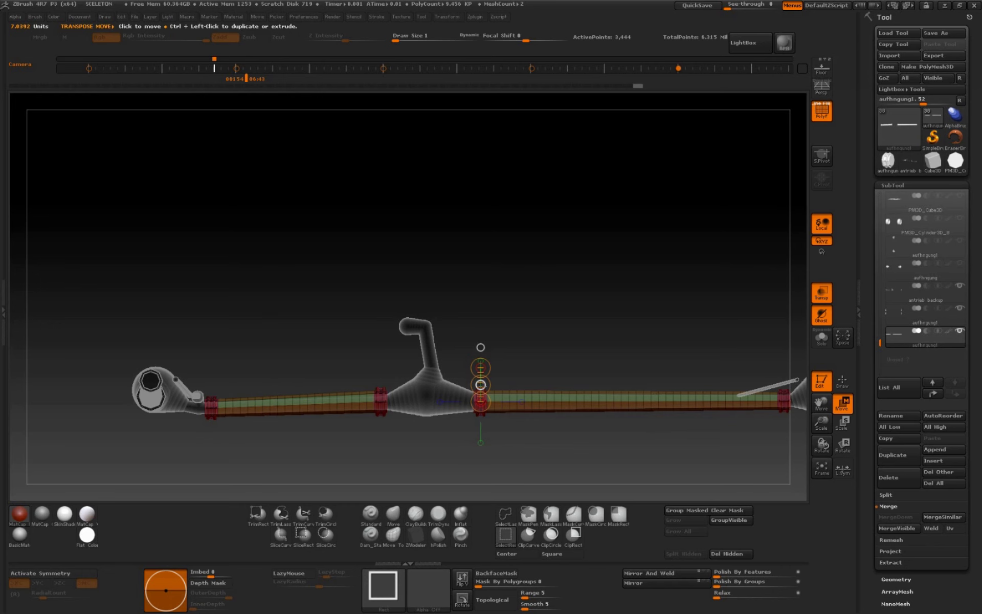
{"action": "left_click_drag", "start_coordinate": [481, 384], "coordinate": [492, 251], "text": "ctrl"}
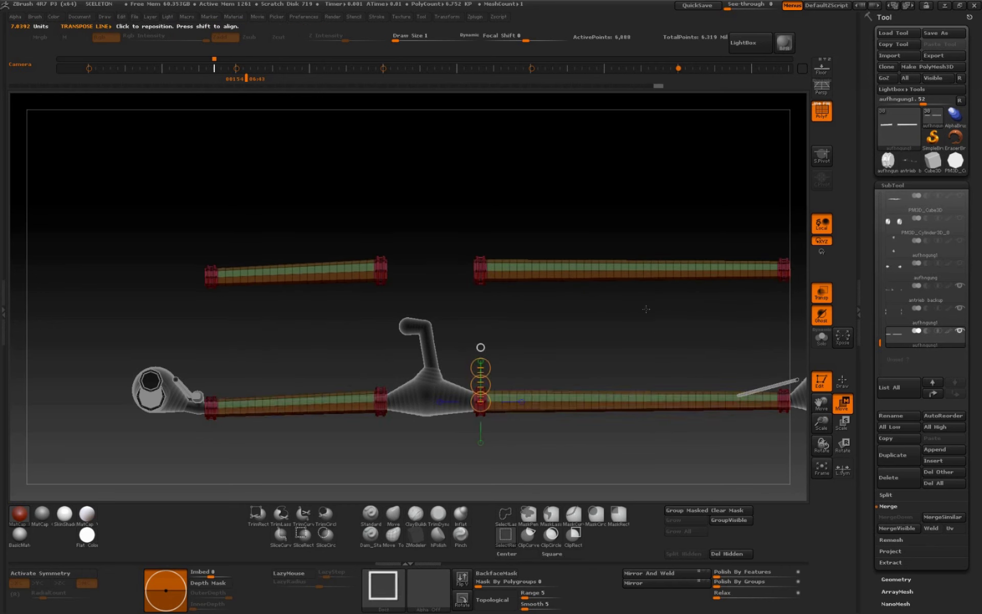
Hide the rings and lower tubes, invert visibility, and Del Hidden the copied tube bodies
{"action": "left_click", "coordinate": [615, 265]}
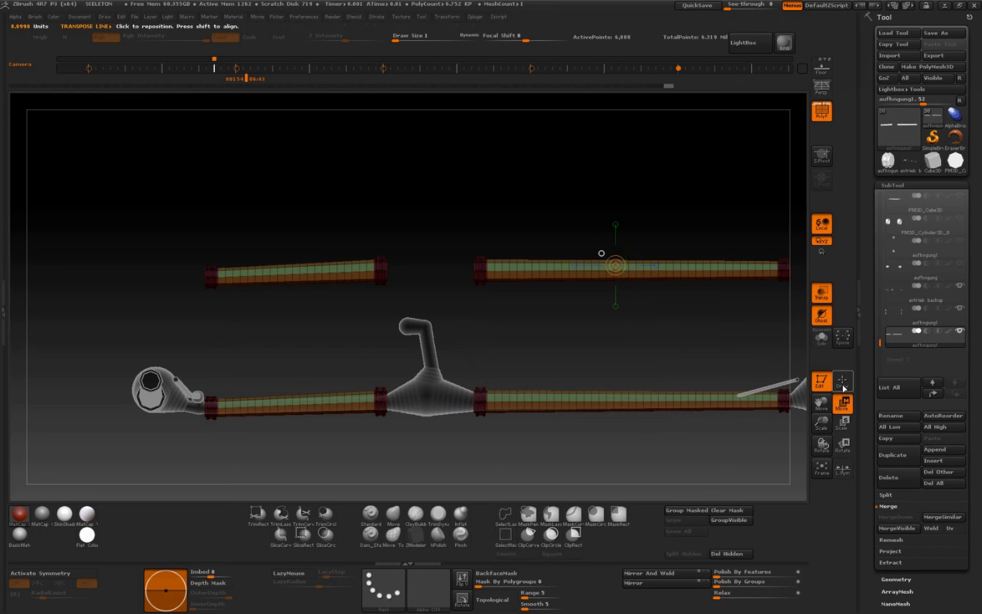
{"action": "key", "text": "q"}
{"action": "left_click", "coordinate": [568, 262], "text": "ctrl+shift"}
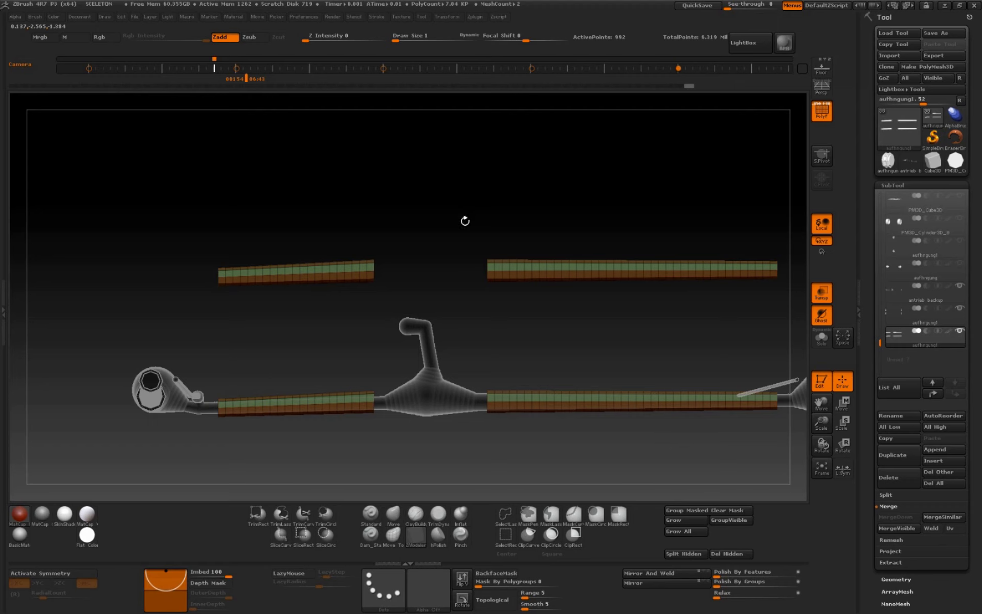
{"action": "left_click_drag", "start_coordinate": [821, 422], "coordinate": [772, 409]}
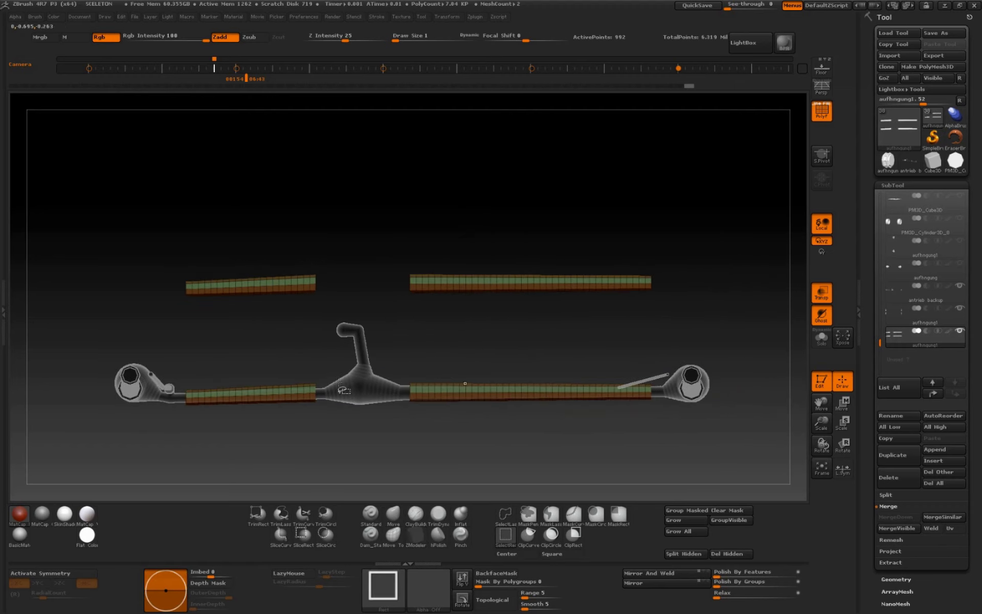
{"action": "left_click_drag", "start_coordinate": [134, 337], "coordinate": [784, 457], "text": "ctrl+alt+shift"}
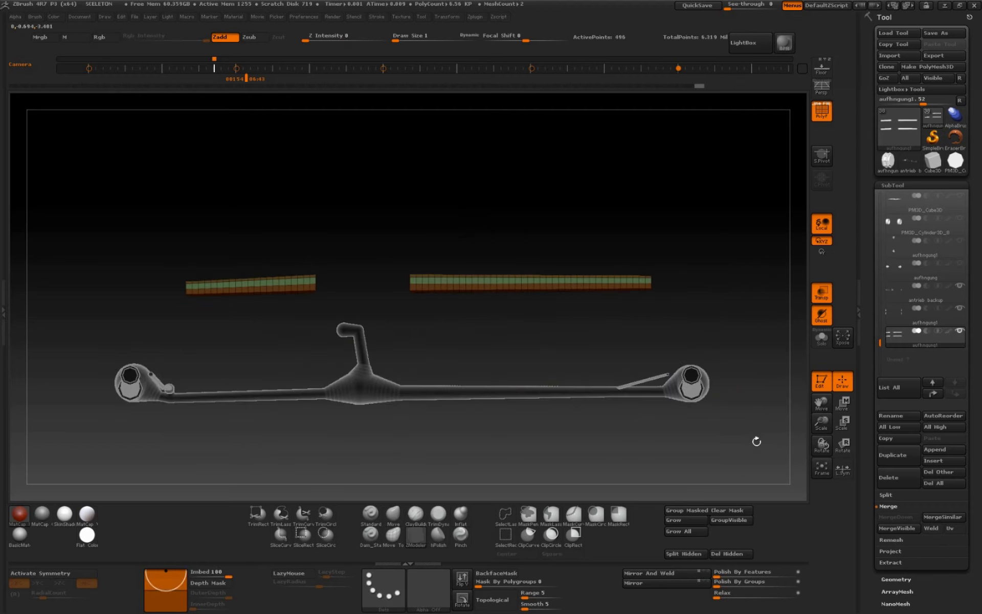
{"action": "left_click", "coordinate": [729, 442], "text": "ctrl+shift"}
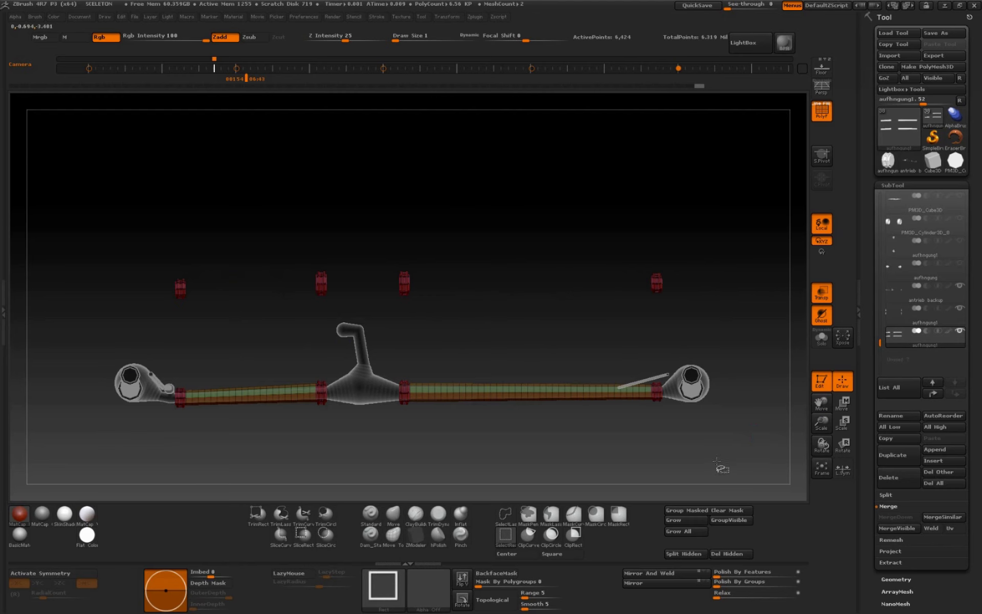
{"action": "left_click", "coordinate": [732, 556]}
{"action": "mouse_move", "coordinate": [719, 240]}
{"action": "left_mouse_down", "text": "ctrl+shift"}
{"action": "mouse_move", "coordinate": [607, 337]}
{"action": "mouse_move", "coordinate": [709, 281]}
{"action": "left_mouse_up", "text": "ctrl+shift"}
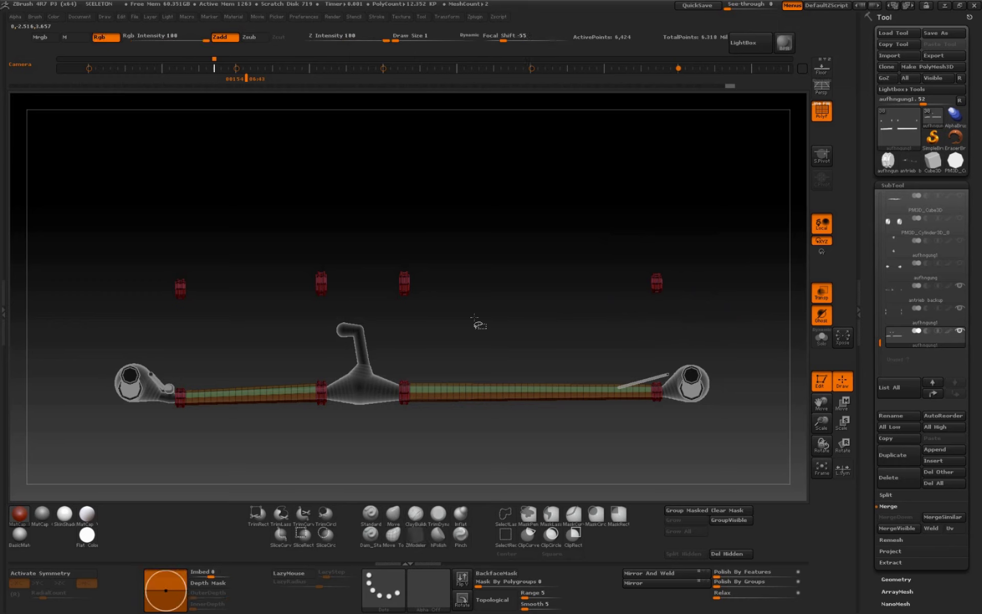
Isolate one spare red clamp ring above the drivetrain using SelectRect boxes
{"action": "left_click_drag", "start_coordinate": [450, 226], "coordinate": [438, 259], "text": "ctrl+shift"}
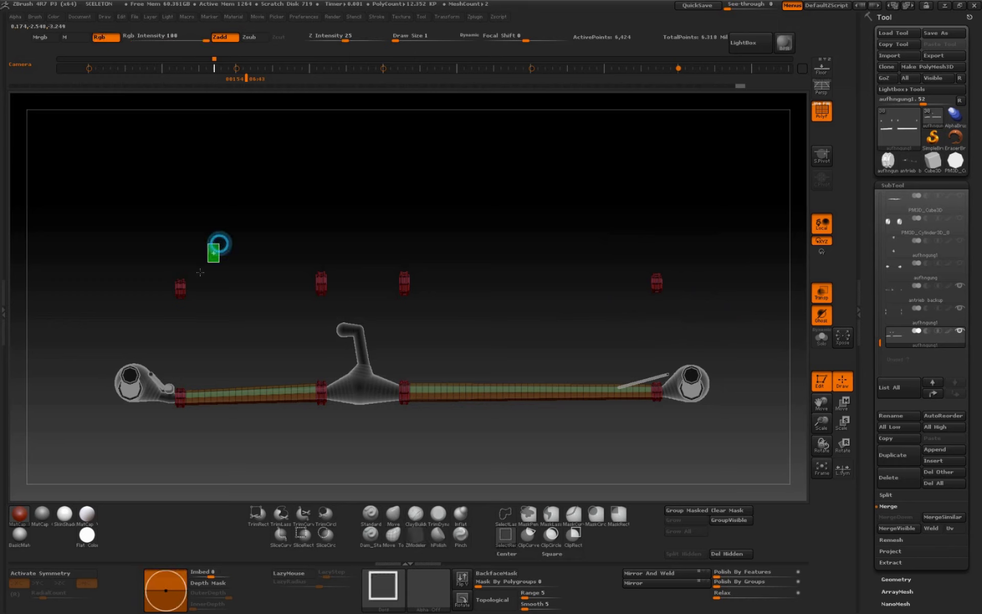
{"action": "left_click_drag", "start_coordinate": [200, 272], "coordinate": [156, 319], "text": "ctrl+shift"}
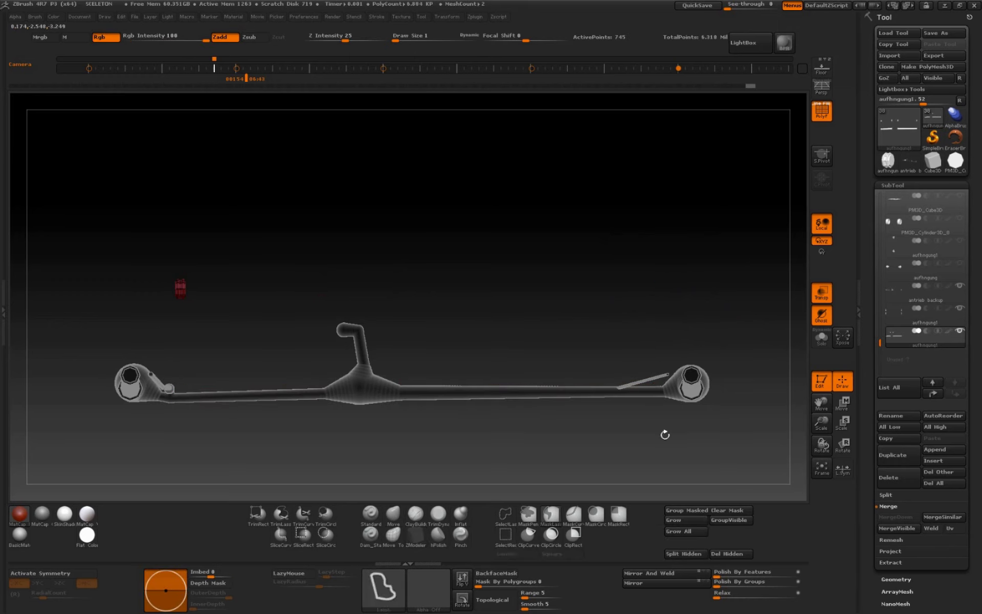
{"action": "left_click_drag", "start_coordinate": [683, 431], "coordinate": [660, 448], "text": "ctrl+shift"}
{"action": "left_click_drag", "start_coordinate": [106, 347], "coordinate": [218, 389], "text": "ctrl+shift"}
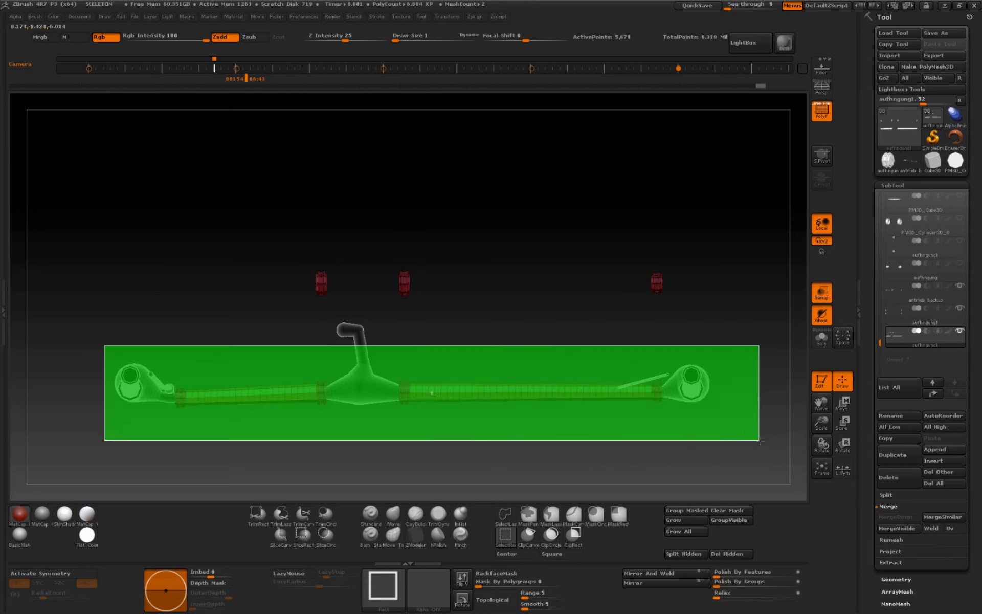
{"action": "left_click_drag", "start_coordinate": [106, 347], "coordinate": [761, 441], "text": "ctrl+shift"}
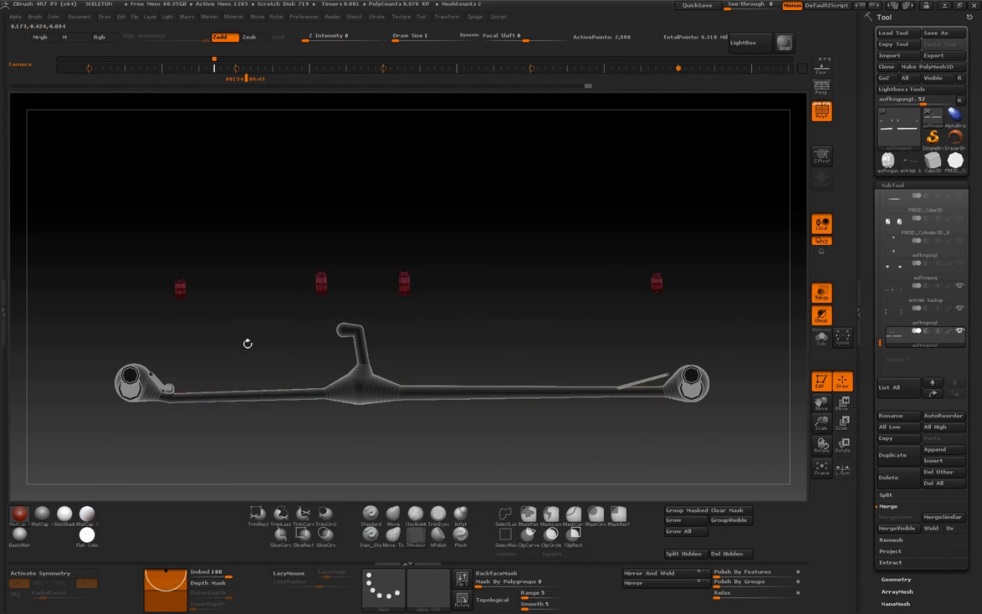
{"action": "left_click_drag", "start_coordinate": [189, 301], "coordinate": [139, 252], "text": "ctrl+alt+shift"}
{"action": "left_click", "coordinate": [648, 443], "text": "ctrl+shift"}
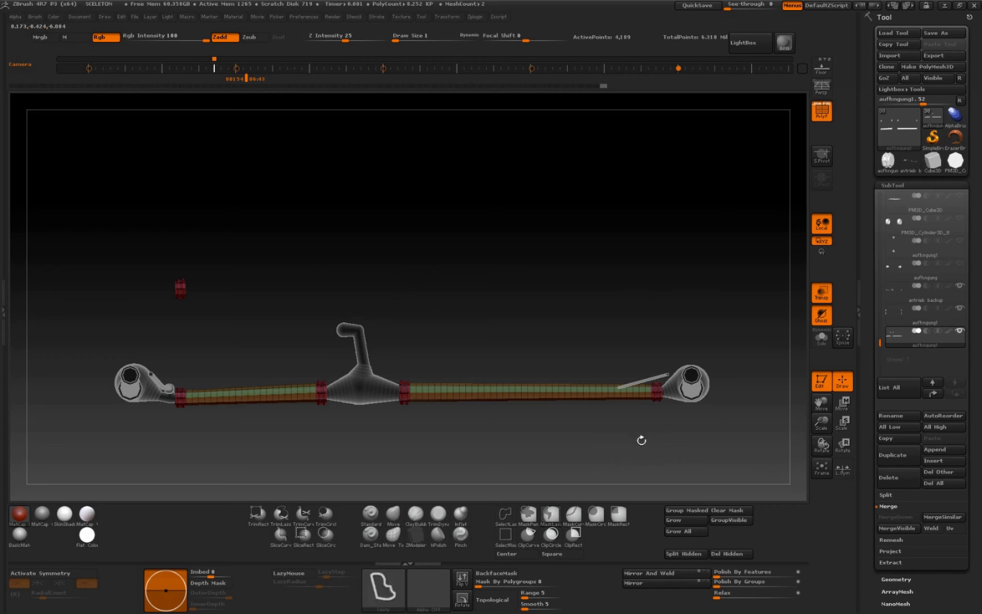
{"action": "left_click_drag", "start_coordinate": [821, 423], "coordinate": [846, 411]}
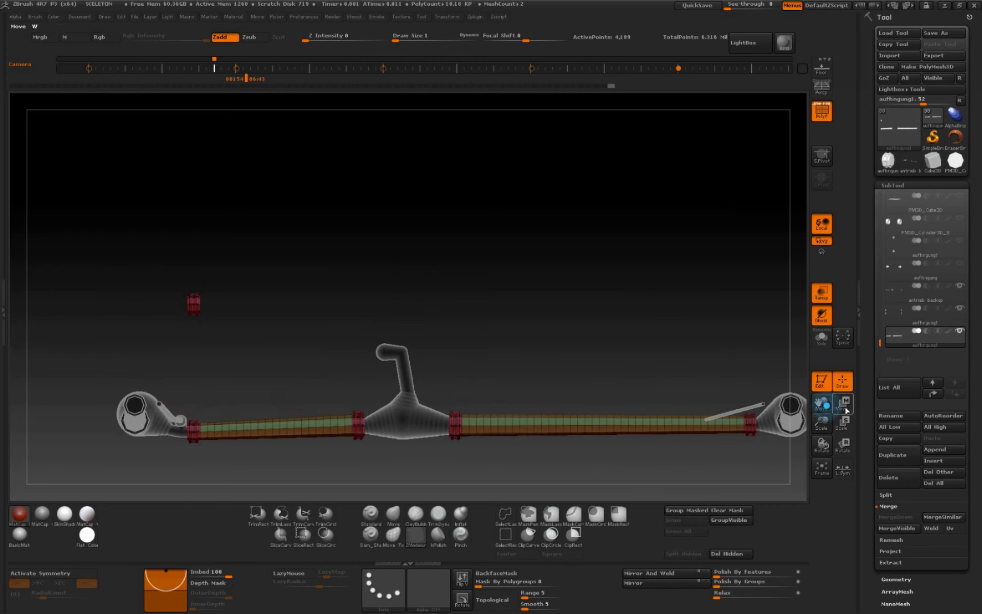
Mask the main tube assembly and move the spare red ring to the bent pipe's T-joint
{"action": "left_click", "coordinate": [843, 403]}
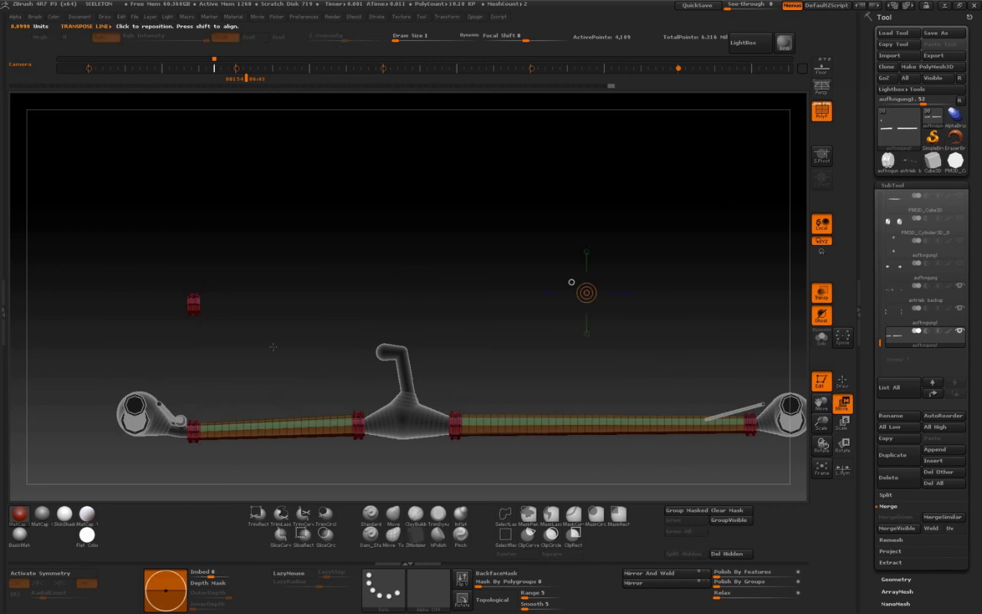
{"action": "key", "text": "ctrl"}
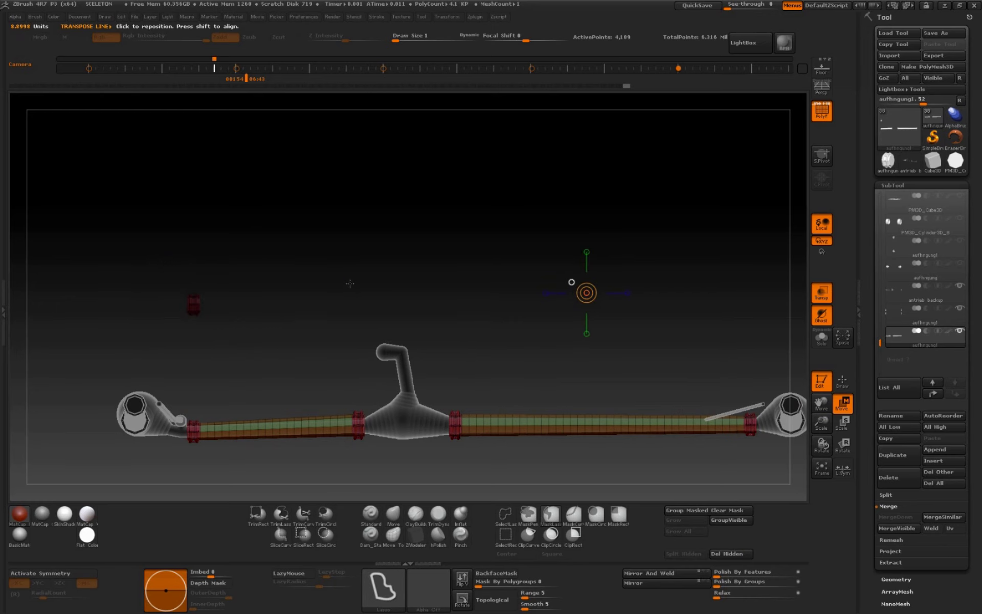
{"action": "left_click", "coordinate": [347, 281], "text": "ctrl"}
{"action": "left_click_drag", "start_coordinate": [638, 297], "coordinate": [759, 322]}
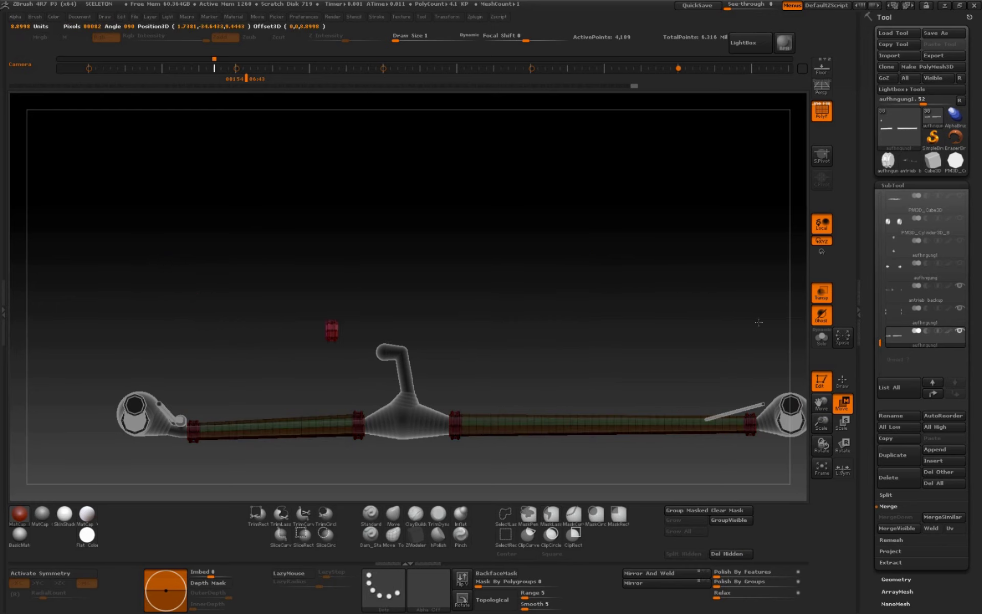
{"action": "left_click_drag", "start_coordinate": [583, 291], "coordinate": [640, 291]}
{"action": "mouse_move", "coordinate": [821, 422]}
{"action": "left_mouse_down"}
{"action": "mouse_move", "coordinate": [824, 404]}
{"action": "mouse_move", "coordinate": [906, 347]}
{"action": "left_mouse_up"}
{"action": "left_click_drag", "start_coordinate": [822, 422], "coordinate": [824, 409]}
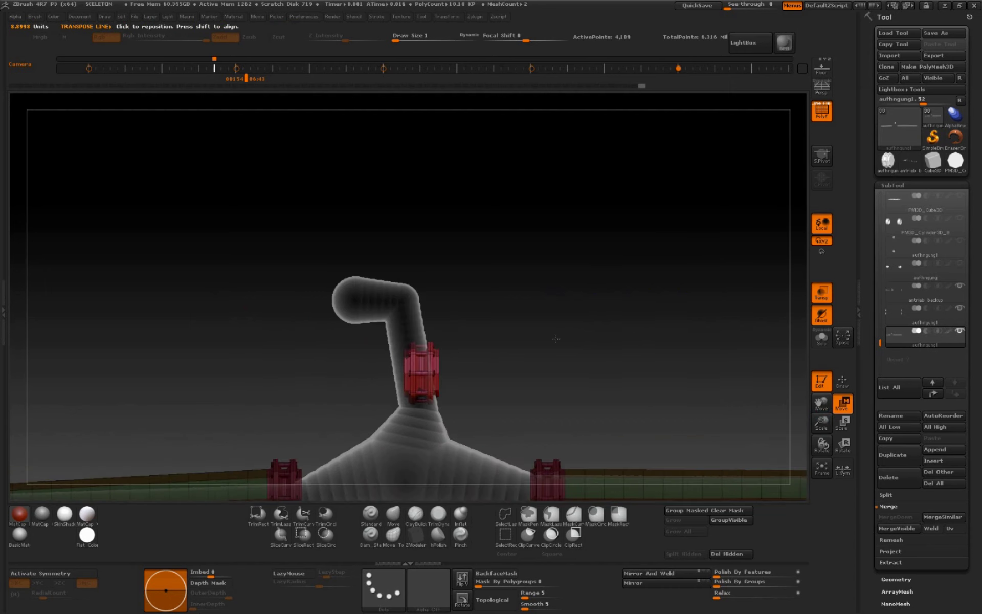
{"action": "left_click_drag", "start_coordinate": [490, 317], "coordinate": [555, 338]}
Rotate the red collar horizontal and slide it down the pipe neck
{"action": "key", "text": "r"}
{"action": "mouse_move", "coordinate": [422, 373]}
{"action": "left_mouse_down"}
{"action": "mouse_move", "coordinate": [580, 373]}
{"action": "mouse_move", "coordinate": [436, 255]}
{"action": "left_mouse_up"}
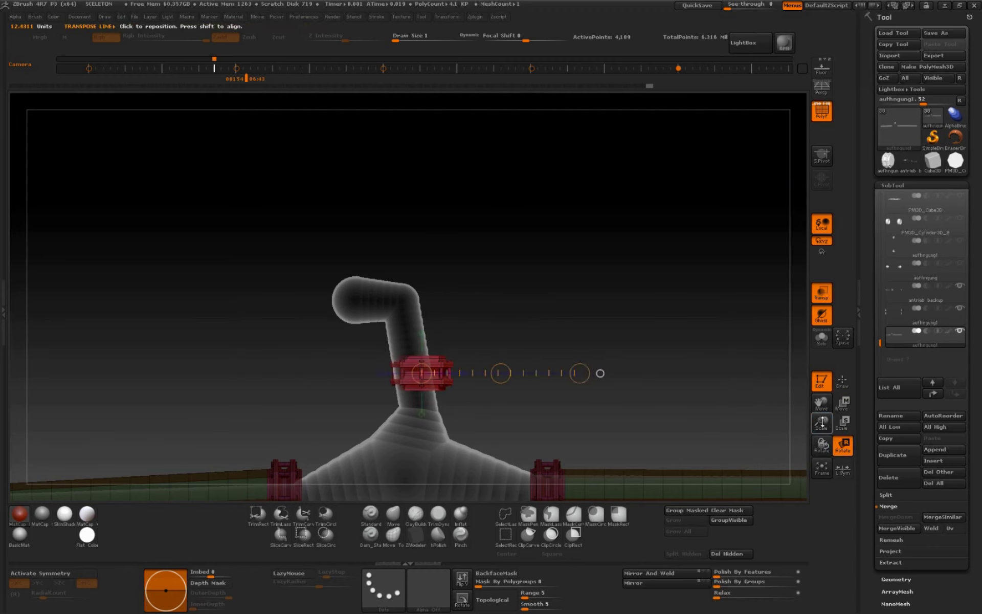
{"action": "left_click_drag", "start_coordinate": [822, 422], "coordinate": [617, 418]}
{"action": "key", "text": "w"}
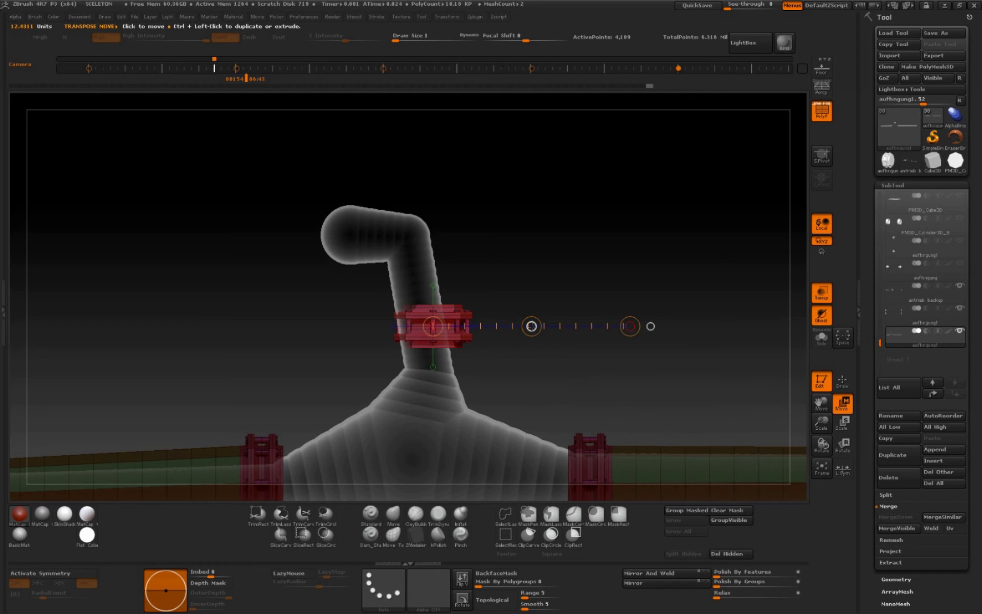
{"action": "left_click_drag", "start_coordinate": [531, 326], "coordinate": [523, 354]}
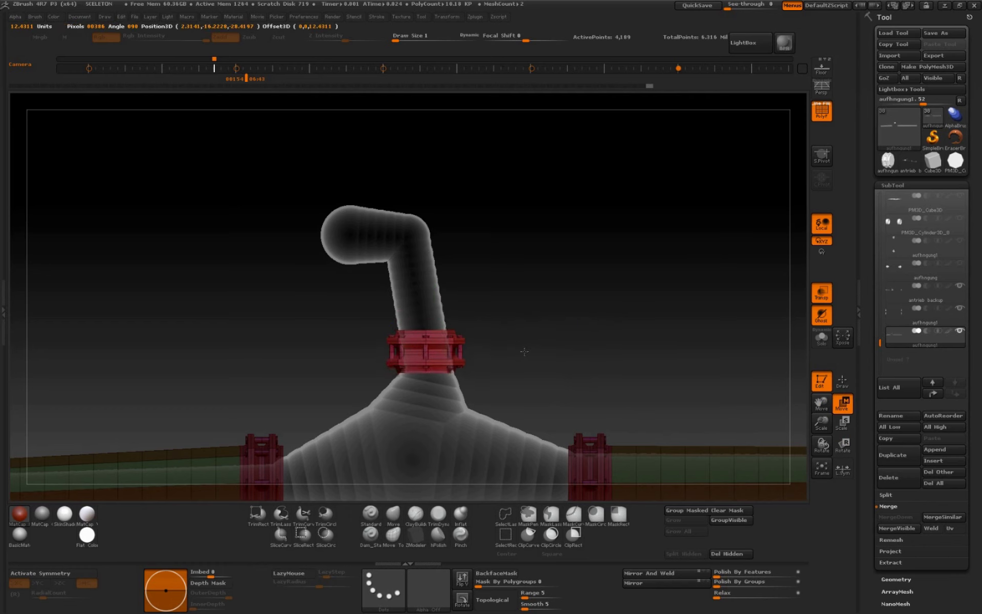
Duplicate the collar, tilt the copy onto the pipe's upper end, and turn Solo off
{"action": "left_click_drag", "start_coordinate": [821, 423], "coordinate": [806, 401]}
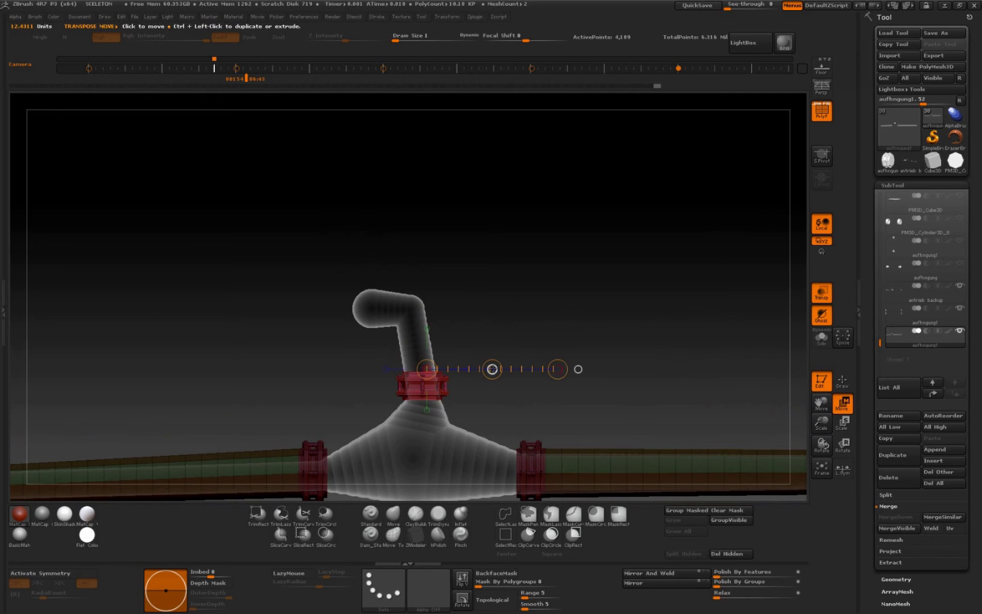
{"action": "left_click_drag", "start_coordinate": [492, 368], "coordinate": [564, 218], "text": "ctrl"}
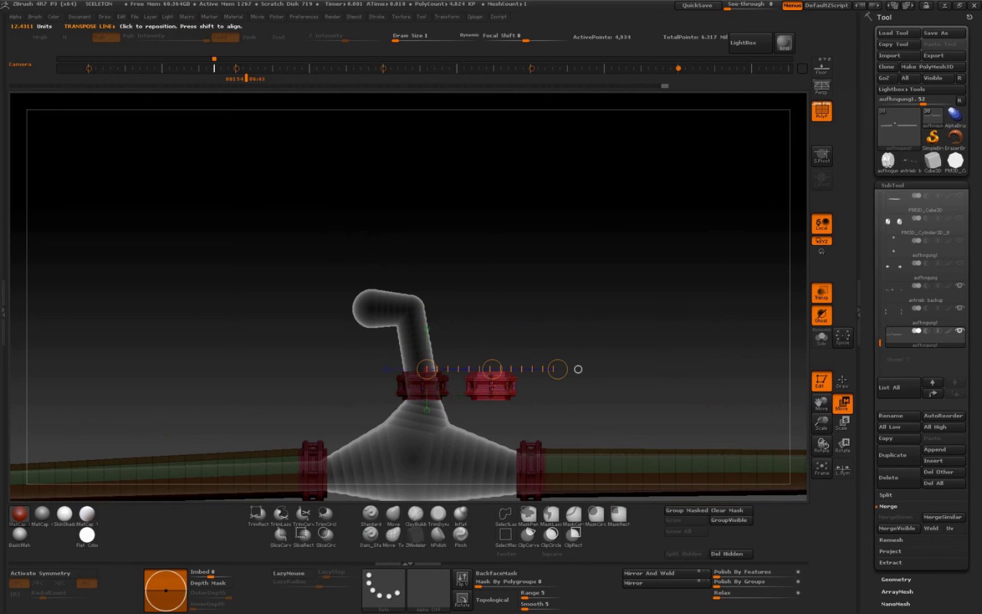
{"action": "mouse_move", "coordinate": [491, 386]}
{"action": "left_mouse_down"}
{"action": "mouse_move", "coordinate": [618, 386]}
{"action": "mouse_move", "coordinate": [574, 419]}
{"action": "left_mouse_up"}
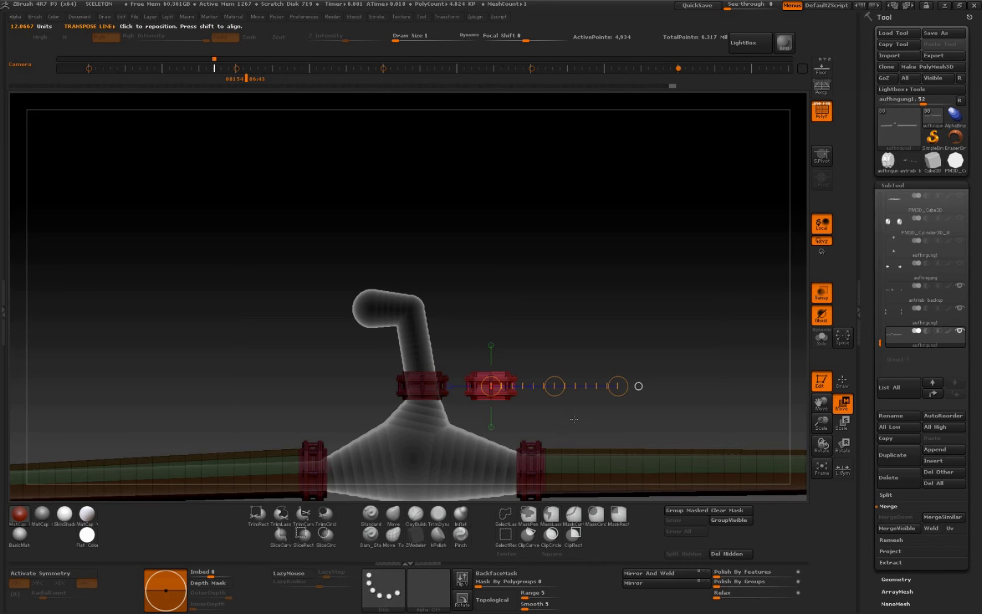
{"action": "left_click_drag", "start_coordinate": [614, 385], "coordinate": [496, 449]}
{"action": "left_click_drag", "start_coordinate": [554, 385], "coordinate": [435, 308]}
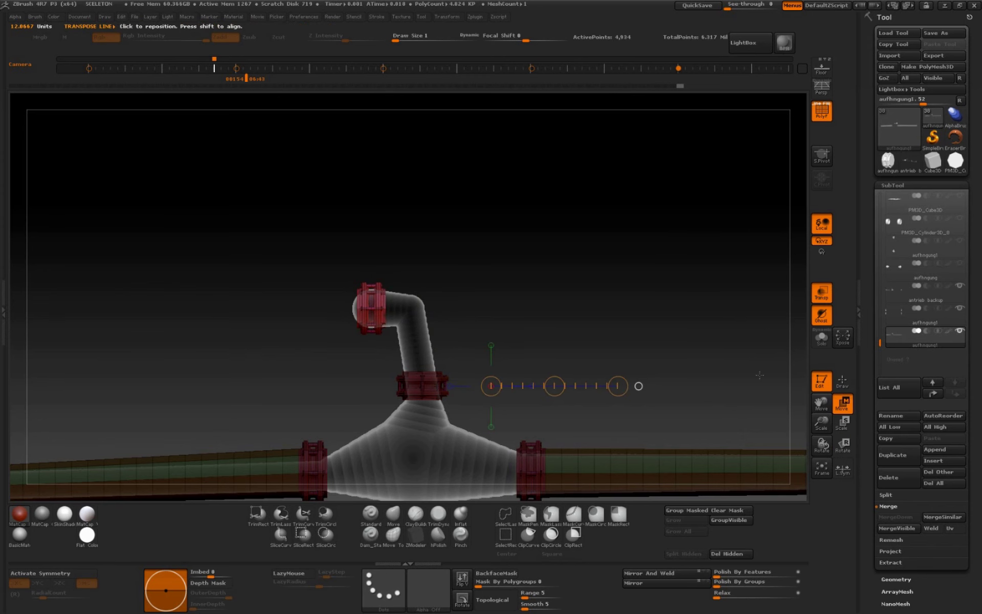
{"action": "left_click", "coordinate": [960, 330], "text": "shift"}
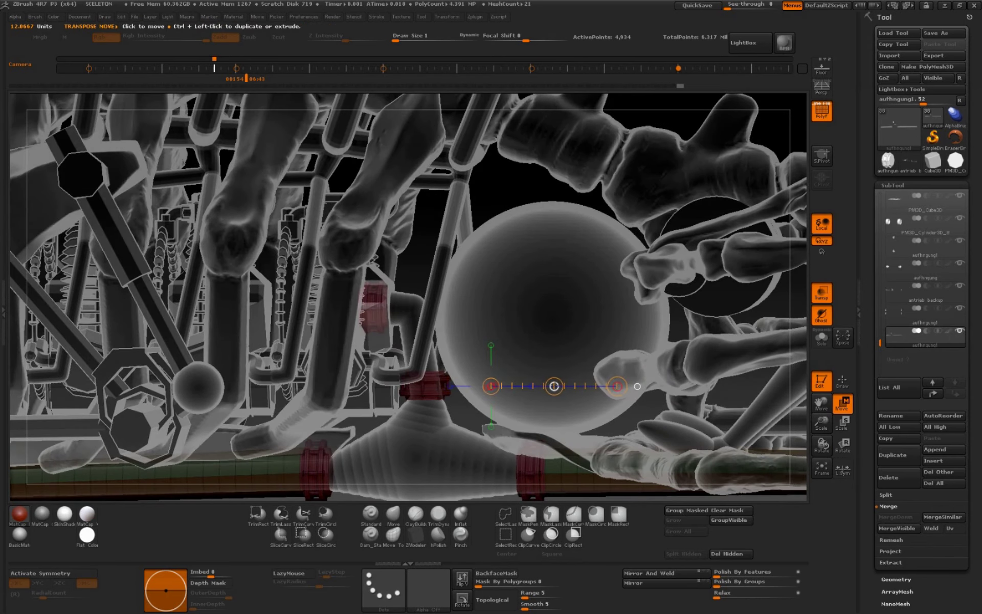
Nudge the collar into place, remove two points on antrieb backup, then reselect aufhngung1
{"action": "left_click_drag", "start_coordinate": [554, 386], "coordinate": [562, 387]}
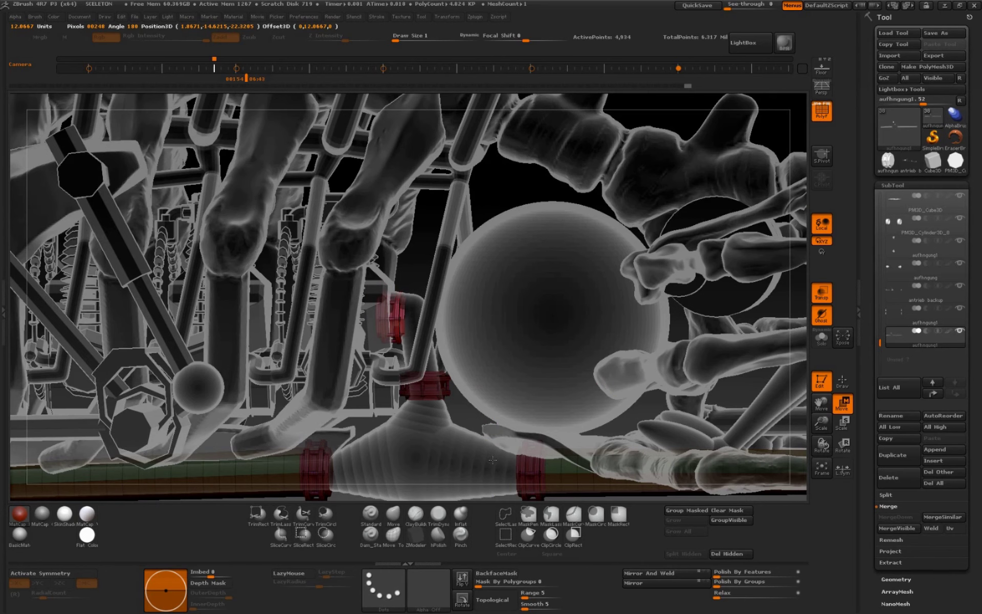
{"action": "left_click_drag", "start_coordinate": [493, 458], "coordinate": [492, 450]}
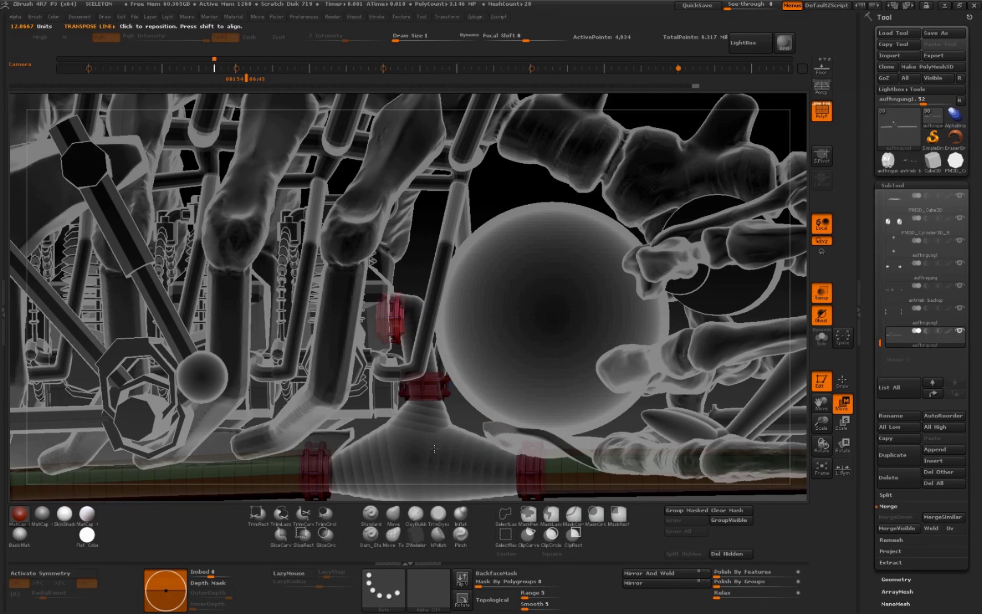
{"action": "left_click", "coordinate": [450, 453], "text": "alt"}
{"action": "left_click", "coordinate": [845, 384]}
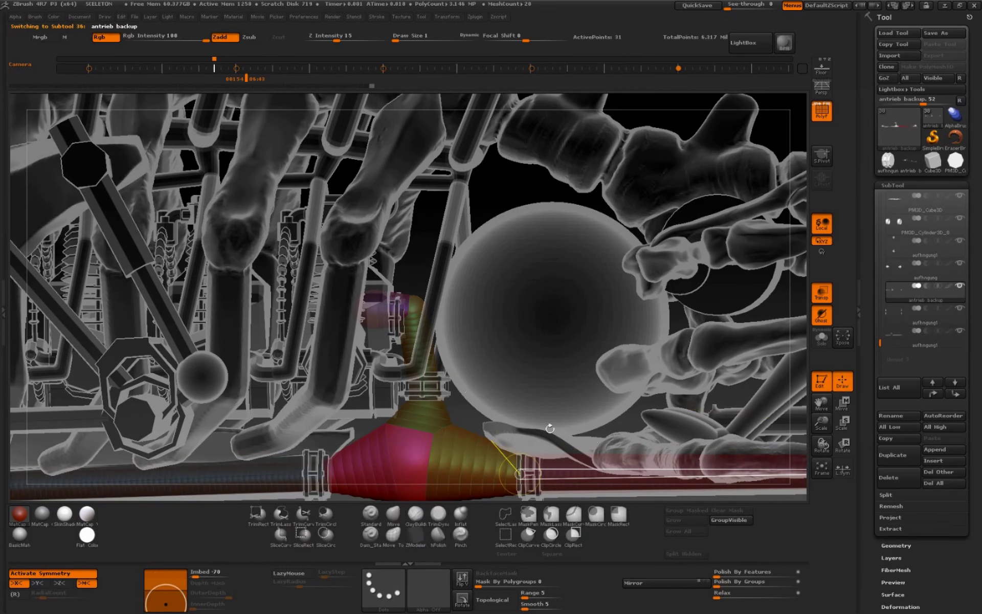
{"action": "left_click", "coordinate": [377, 312]}
{"action": "left_click", "coordinate": [415, 307]}
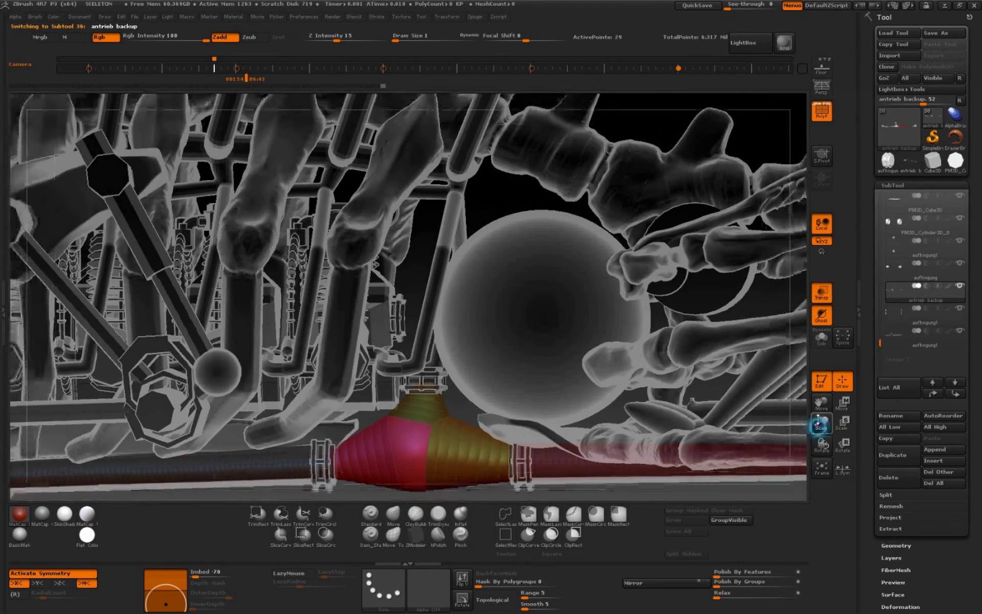
{"action": "left_click_drag", "start_coordinate": [774, 378], "coordinate": [762, 417]}
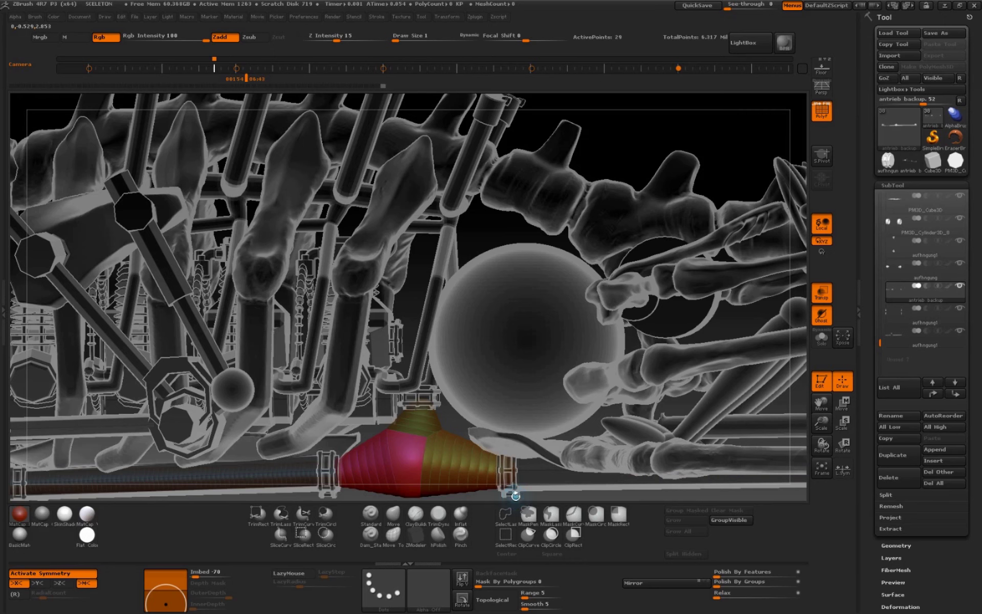
{"action": "left_click", "coordinate": [321, 452], "text": "alt"}
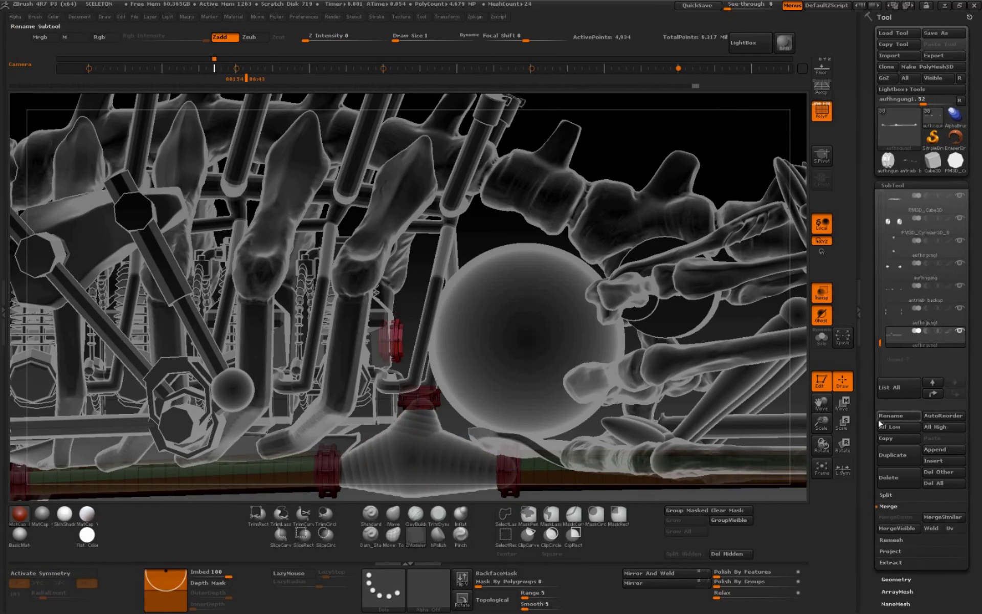
Solo the clamp rings, turn them side-on, and lasso-mask the lower ring
{"action": "left_click", "coordinate": [821, 338]}
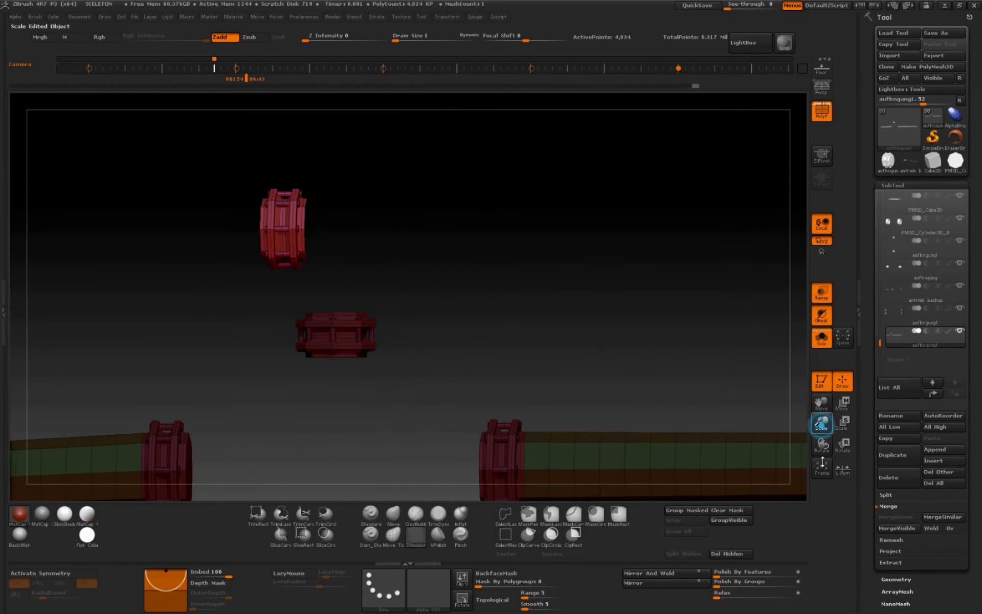
{"action": "left_click_drag", "start_coordinate": [561, 334], "coordinate": [557, 336]}
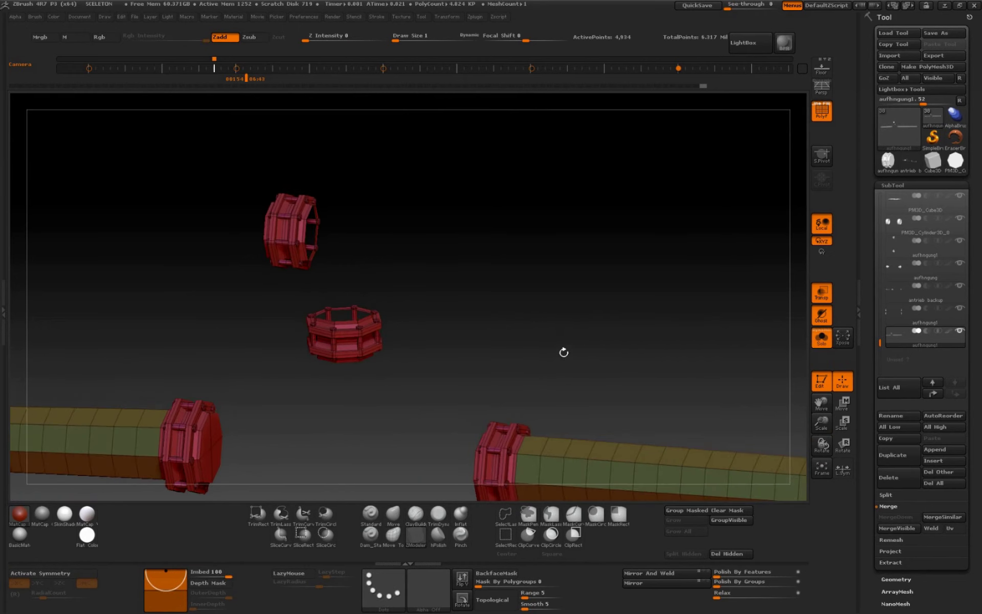
{"action": "left_click_drag", "start_coordinate": [820, 404], "coordinate": [913, 505]}
{"action": "left_click_drag", "start_coordinate": [596, 360], "coordinate": [603, 343]}
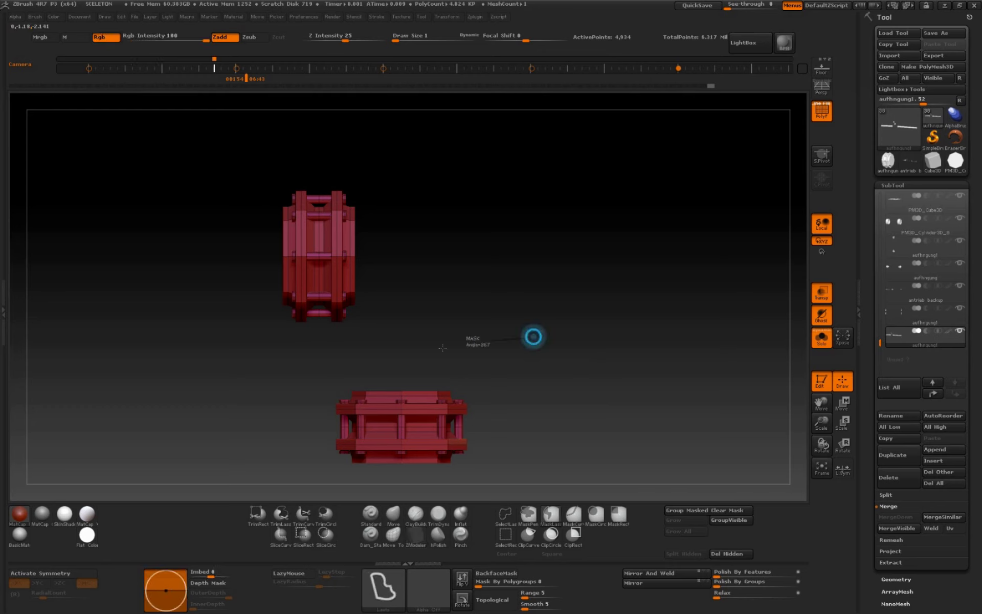
{"action": "left_click_drag", "start_coordinate": [532, 335], "coordinate": [283, 340], "text": "ctrl"}
Invert the mask and Transpose Move the lower ring slightly to the right
{"action": "left_click", "coordinate": [676, 389], "text": "ctrl"}
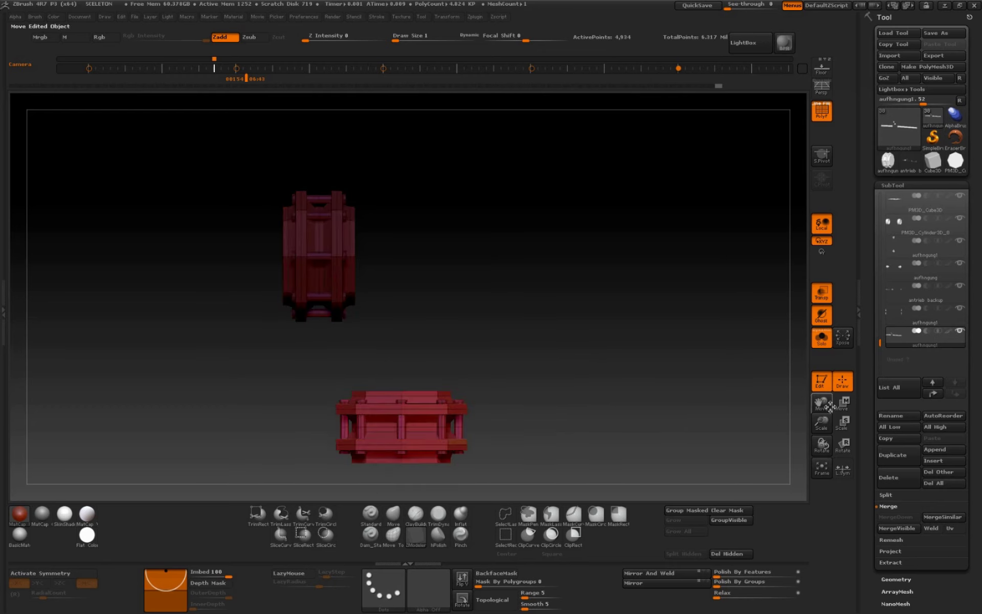
{"action": "key", "text": "w"}
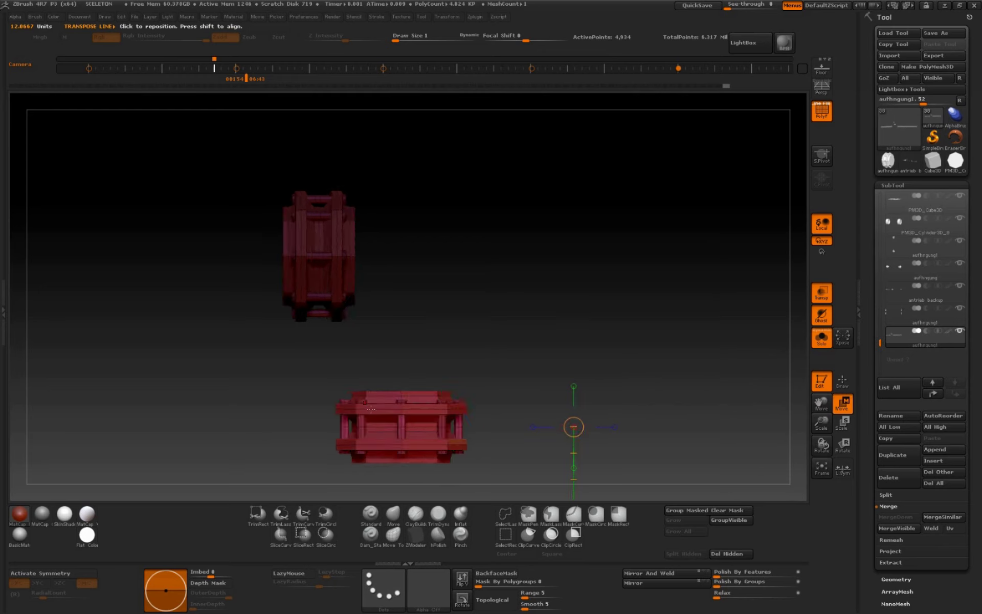
{"action": "left_click_drag", "start_coordinate": [365, 403], "coordinate": [365, 189]}
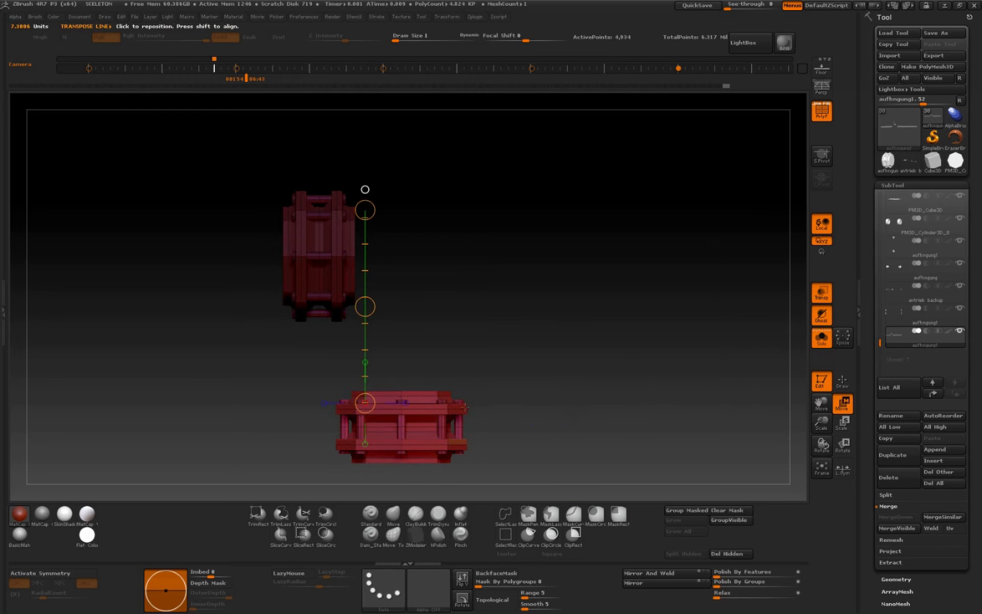
{"action": "left_click_drag", "start_coordinate": [353, 404], "coordinate": [576, 402]}
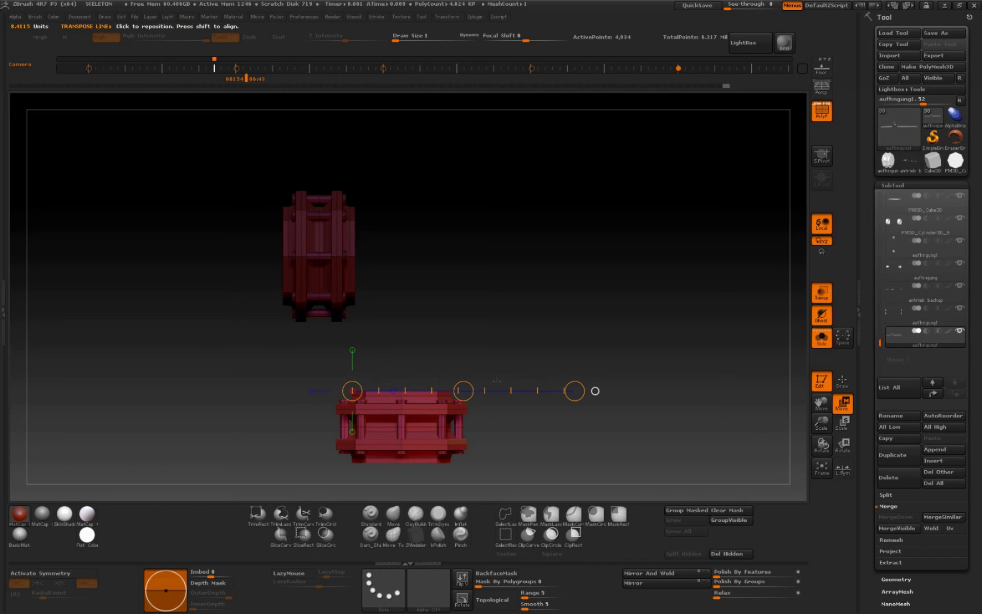
{"action": "left_click_drag", "start_coordinate": [463, 390], "coordinate": [474, 392]}
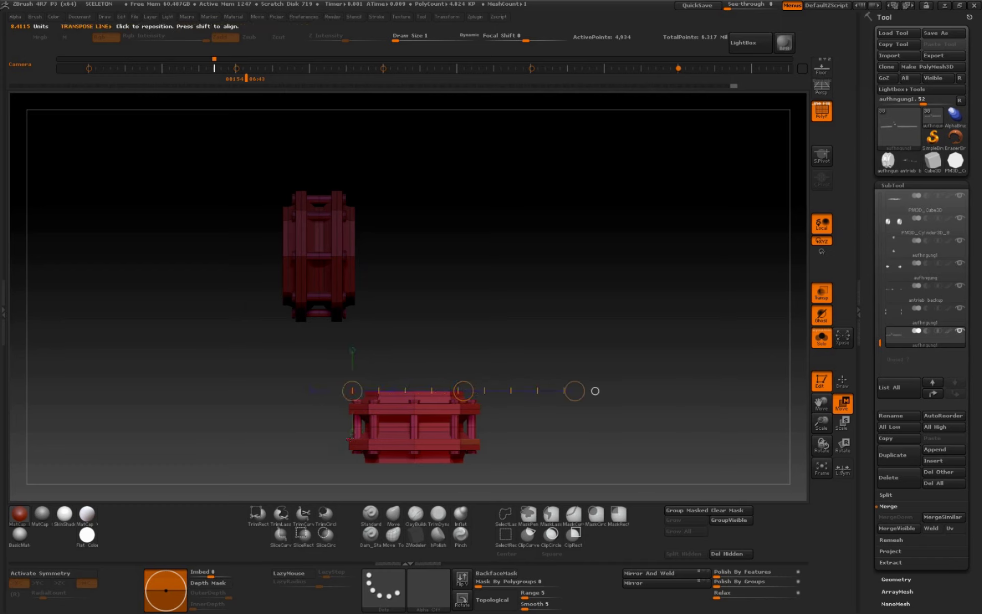
{"action": "left_click_drag", "start_coordinate": [352, 391], "coordinate": [352, 499]}
{"action": "left_click_drag", "start_coordinate": [351, 390], "coordinate": [352, 169]}
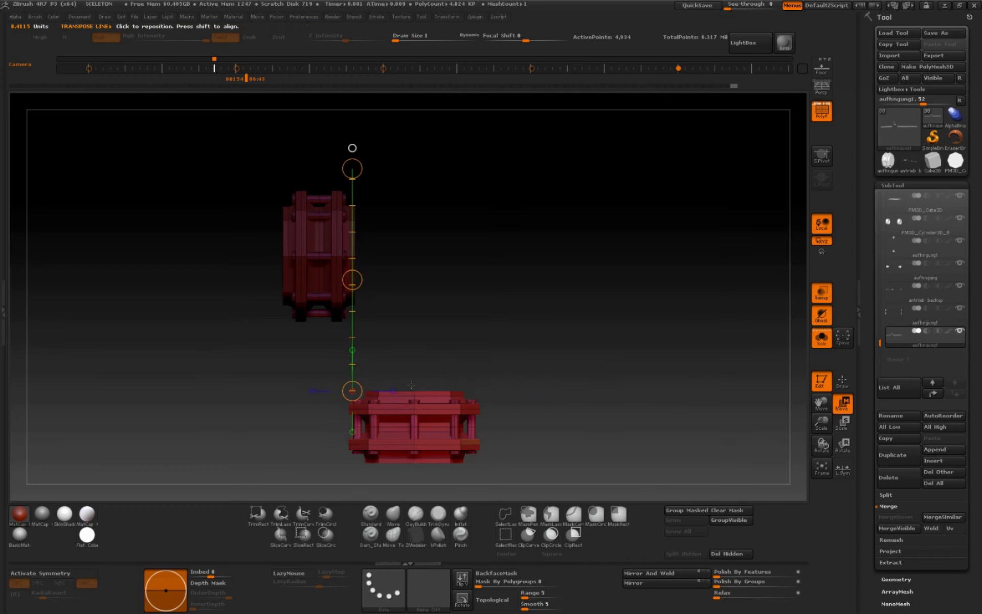
{"action": "left_click_drag", "start_coordinate": [352, 391], "coordinate": [574, 390]}
{"action": "left_click_drag", "start_coordinate": [460, 390], "coordinate": [468, 391]}
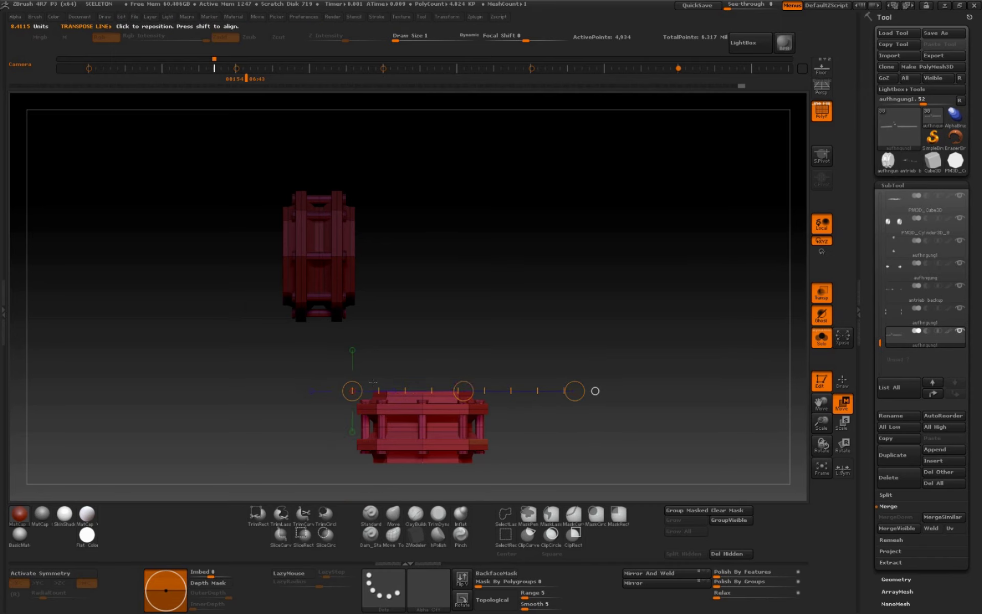
Realign the move axis across the ring and view both rings up close at an angle
{"action": "left_click_drag", "start_coordinate": [352, 391], "coordinate": [351, 168]}
{"action": "left_click_drag", "start_coordinate": [358, 280], "coordinate": [376, 283]}
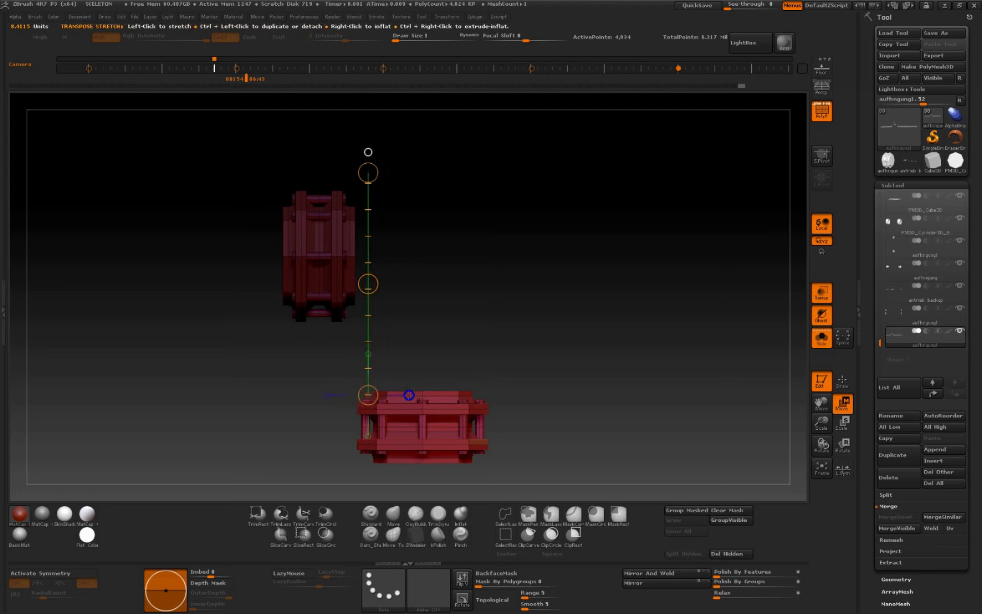
{"action": "left_click_drag", "start_coordinate": [367, 394], "coordinate": [588, 395]}
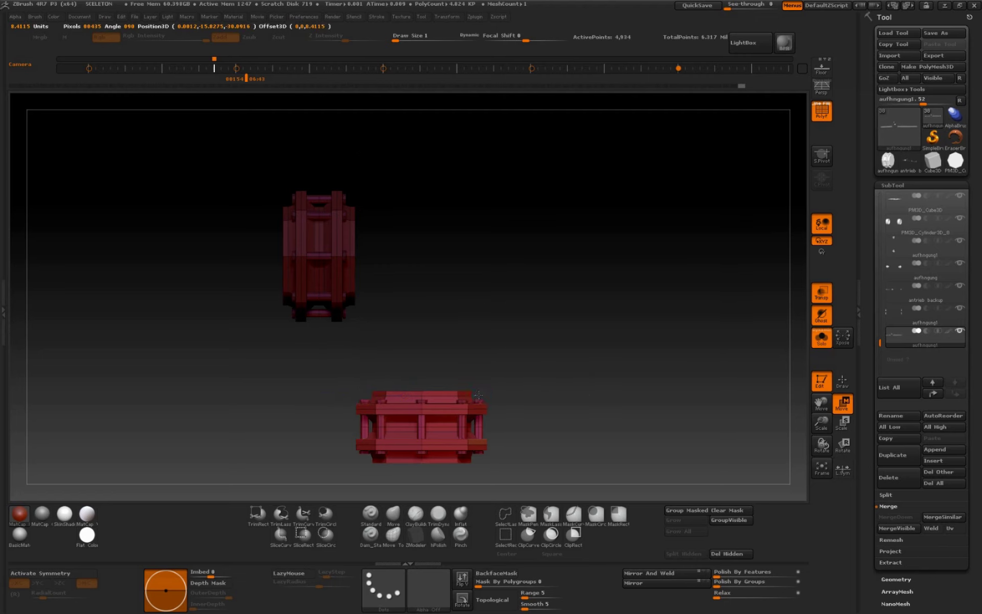
{"action": "left_click_drag", "start_coordinate": [478, 394], "coordinate": [592, 333]}
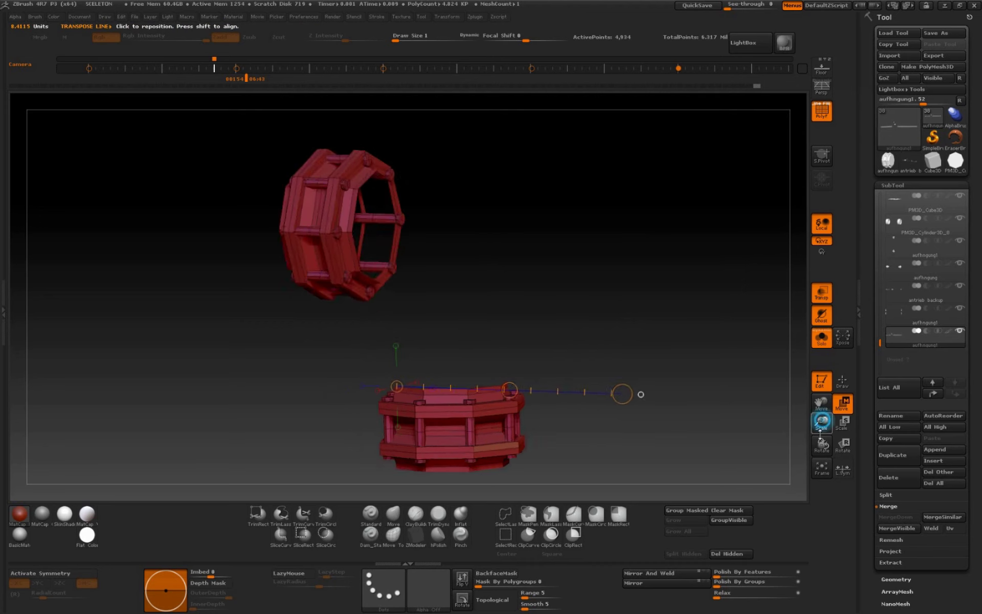
{"action": "left_click_drag", "start_coordinate": [821, 425], "coordinate": [810, 414]}
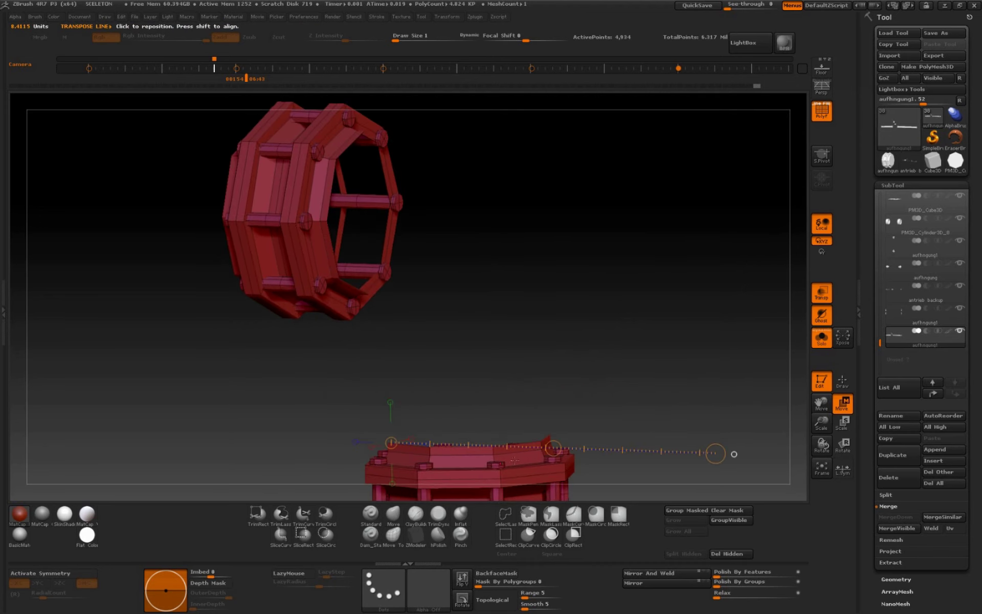
In ZModeler, bridge the two ring holes with a tube, then undo it
{"action": "key", "text": "q"}
{"action": "left_click", "coordinate": [415, 534]}
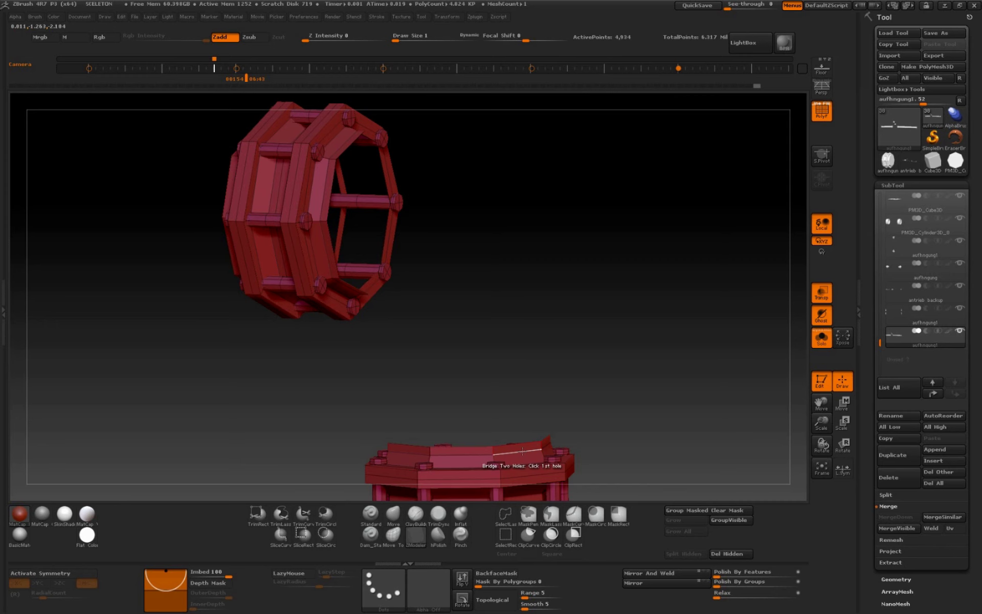
{"action": "key", "text": "space"}
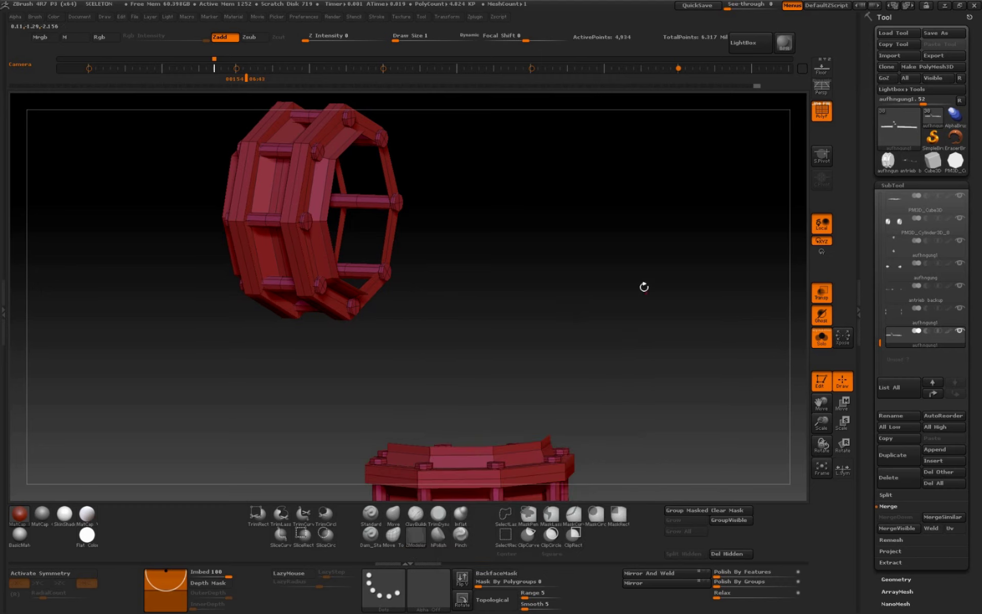
{"action": "left_click", "coordinate": [509, 444]}
{"action": "left_click", "coordinate": [353, 253]}
{"action": "left_click_drag", "start_coordinate": [627, 340], "coordinate": [656, 327]}
{"action": "key", "text": "ctrl+z"}
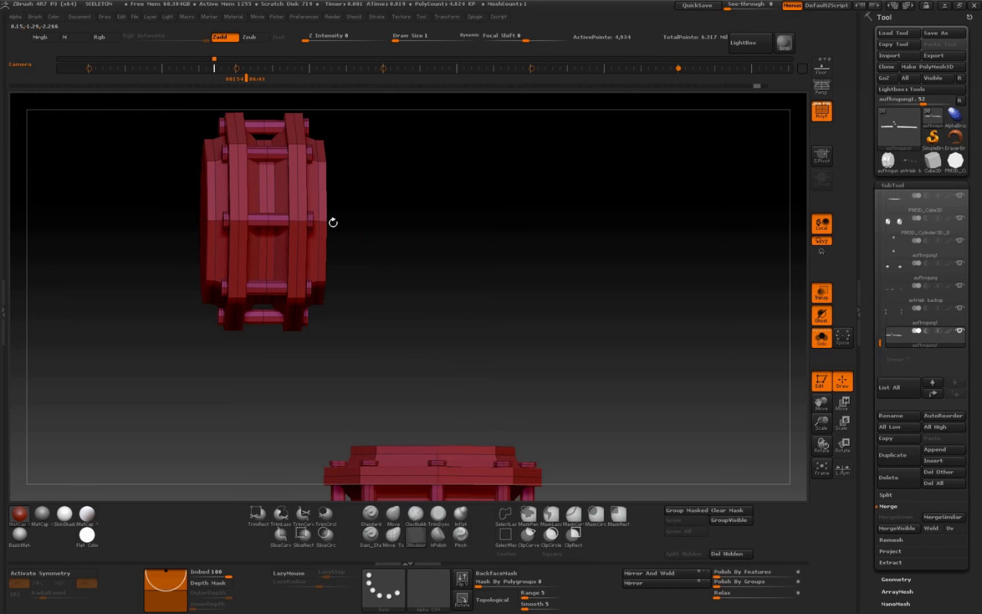
Bridge the rings with a bent elbow, undo it, and reopen the bridge options
{"action": "mouse_move", "coordinate": [326, 249]}
{"action": "left_mouse_down"}
{"action": "mouse_move", "coordinate": [417, 214]}
{"action": "mouse_move", "coordinate": [411, 239]}
{"action": "mouse_move", "coordinate": [373, 275]}
{"action": "left_mouse_up"}
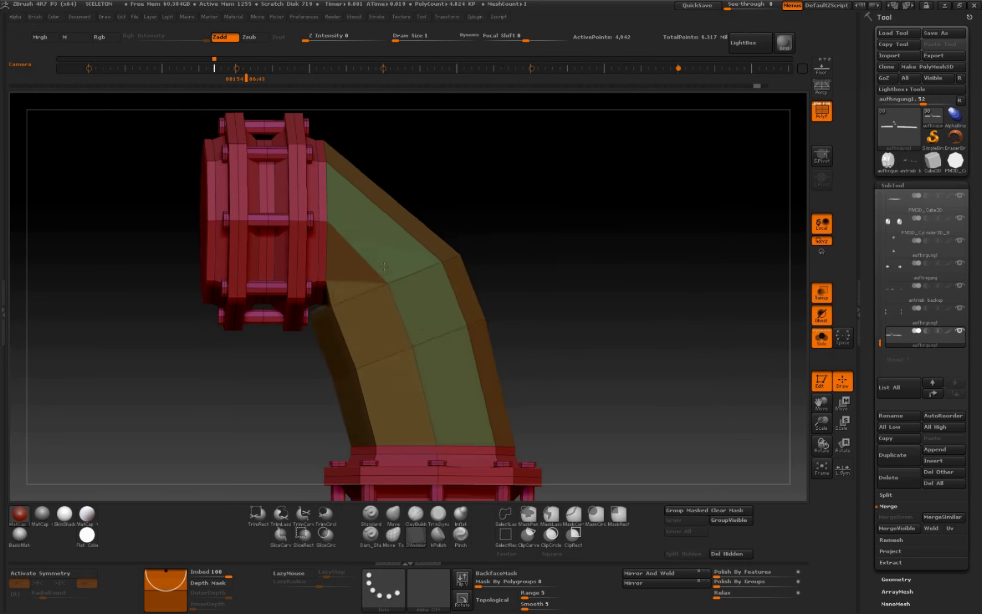
{"action": "key", "text": "ctrl+z"}
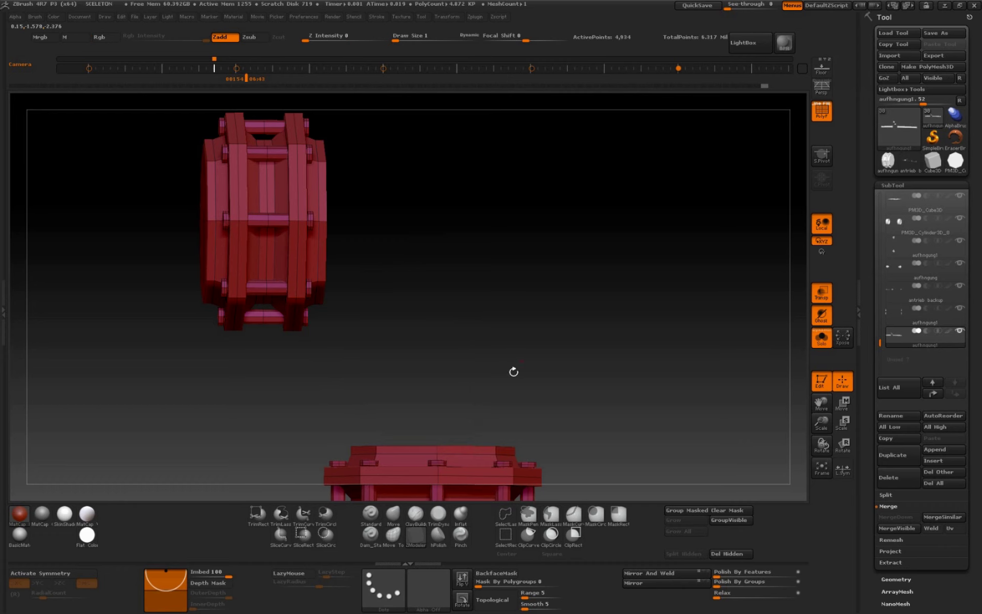
{"action": "key", "text": "space"}
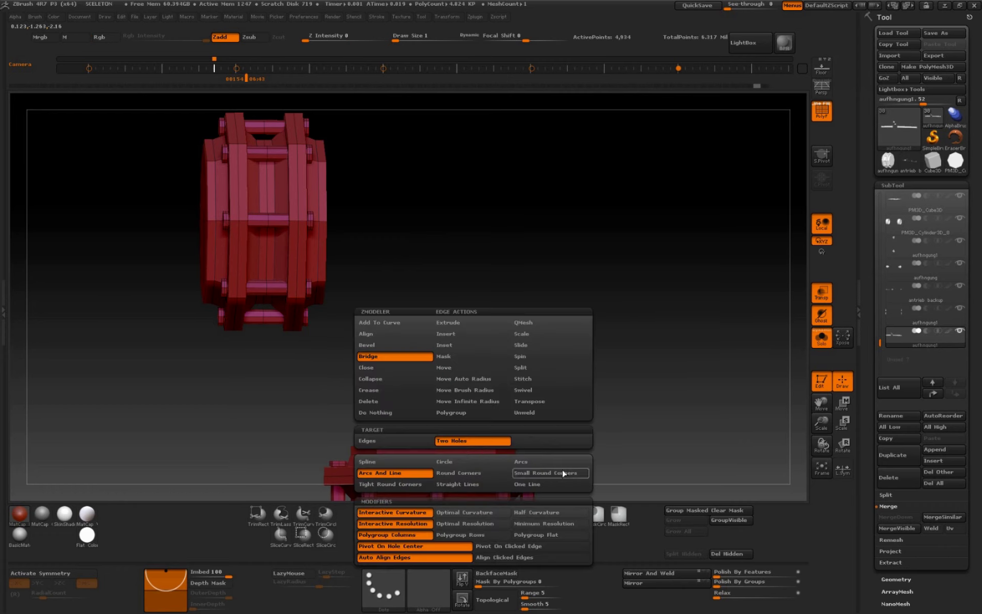
Replace a Small Round Corners bridge with an Arcs pipe curving between the two flanges
{"action": "left_click", "coordinate": [563, 473]}
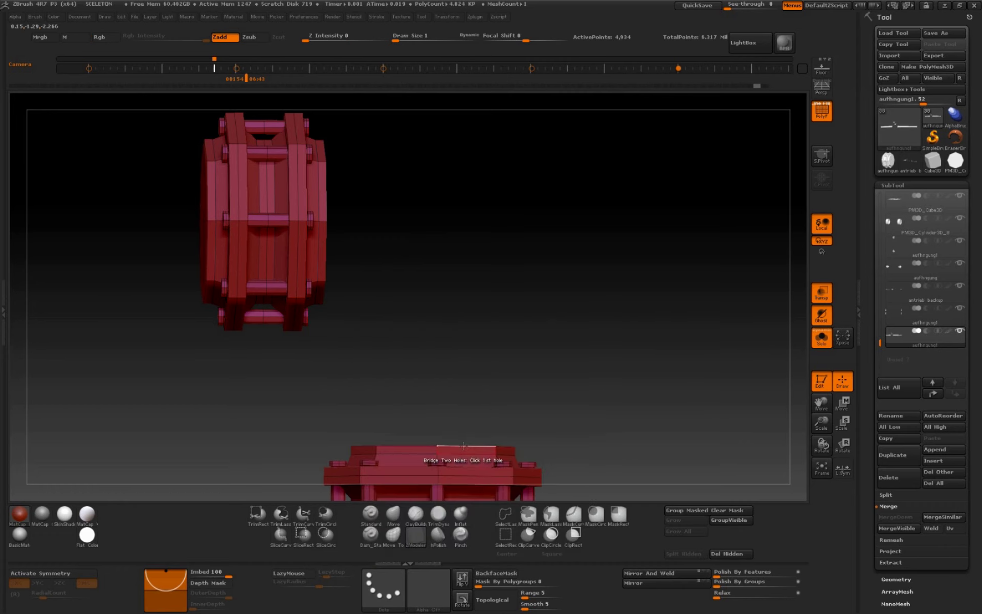
{"action": "mouse_move", "coordinate": [329, 248]}
{"action": "left_mouse_down"}
{"action": "mouse_move", "coordinate": [419, 194]}
{"action": "mouse_move", "coordinate": [376, 313]}
{"action": "mouse_move", "coordinate": [444, 269]}
{"action": "left_mouse_up"}
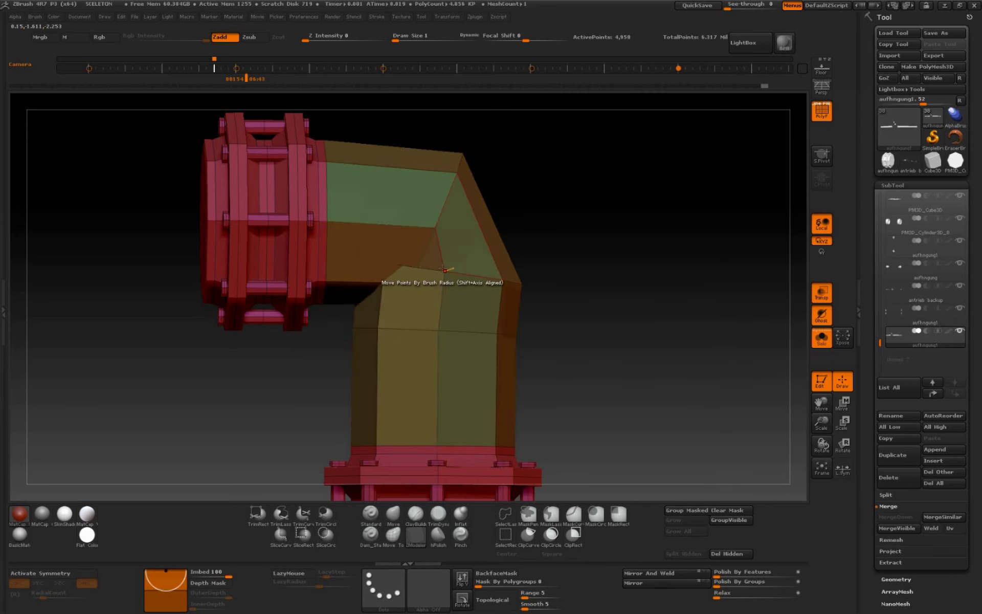
{"action": "key", "text": "ctrl+z"}
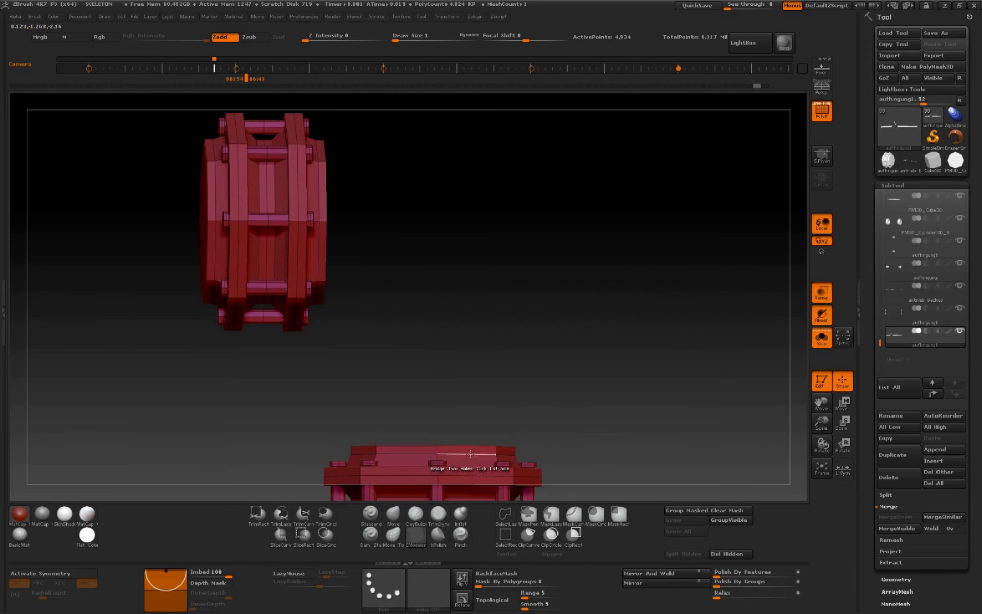
{"action": "key", "text": "space"}
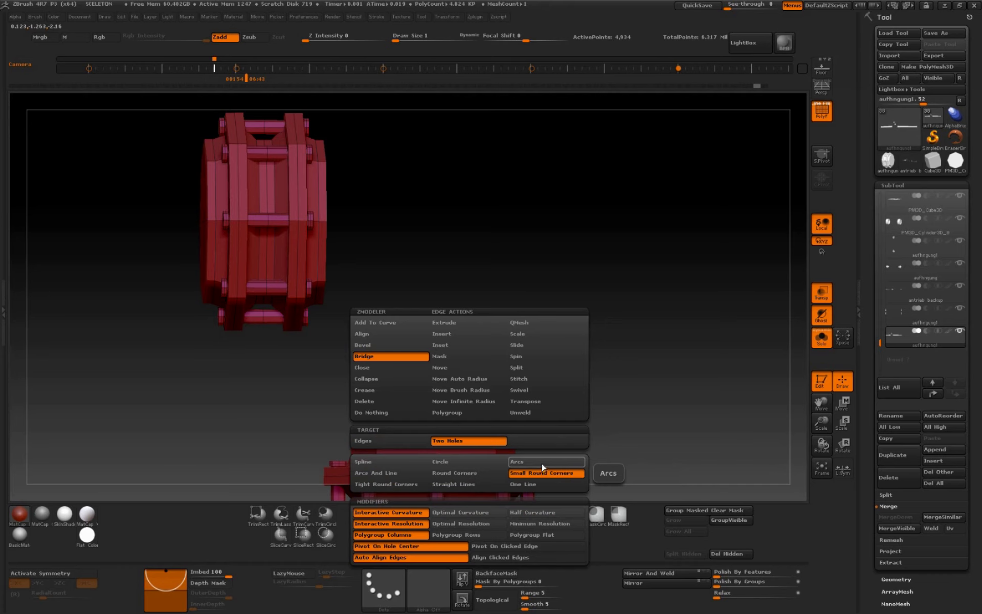
{"action": "left_click", "coordinate": [543, 466]}
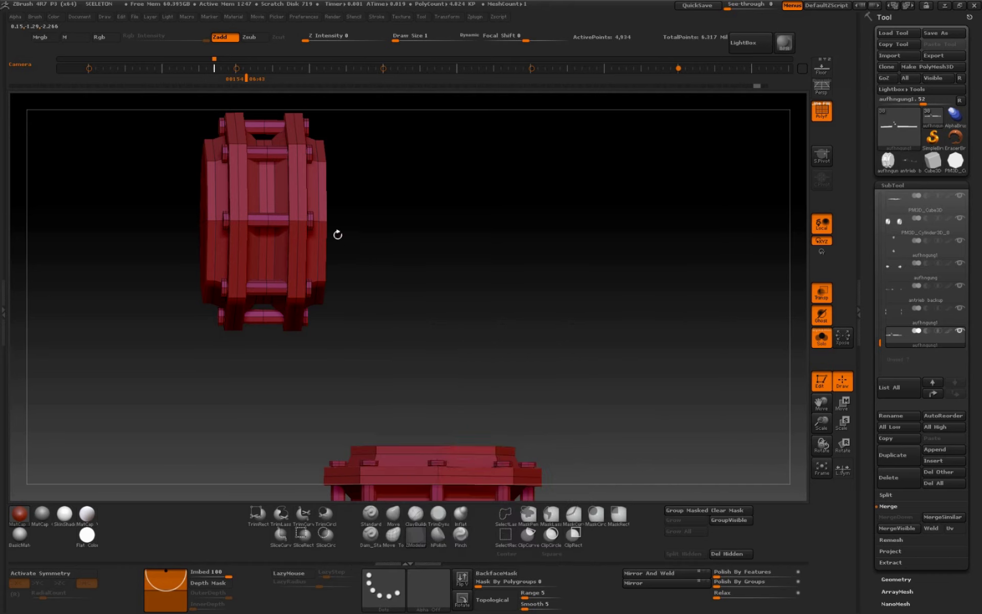
{"action": "mouse_move", "coordinate": [335, 234]}
{"action": "left_mouse_down"}
{"action": "mouse_move", "coordinate": [423, 177]}
{"action": "mouse_move", "coordinate": [402, 224]}
{"action": "left_mouse_up"}
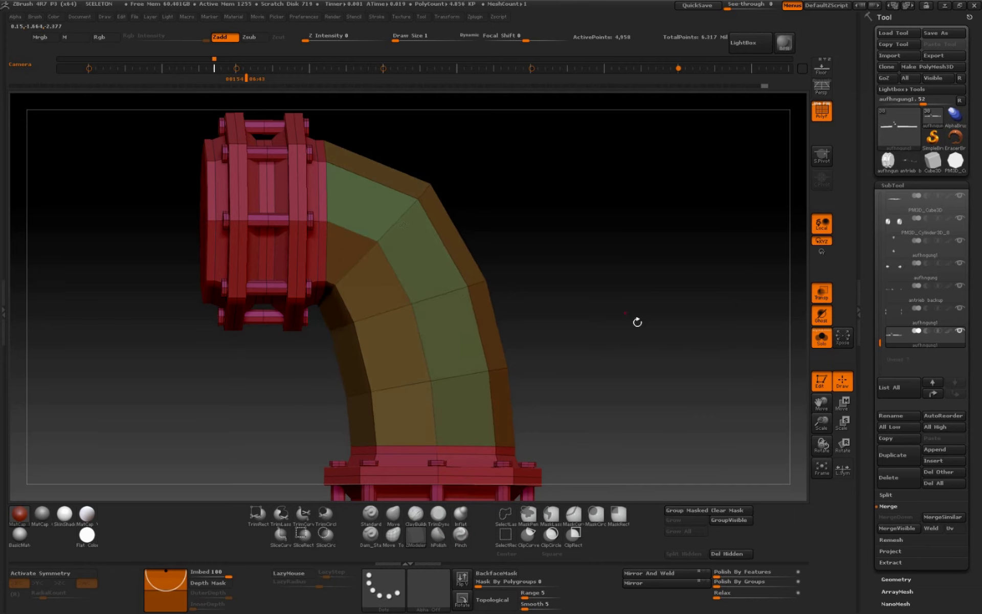
{"action": "left_click_drag", "start_coordinate": [635, 322], "coordinate": [630, 357]}
Zoom out, turn off Solo and Transp, and frame the whole vehicle
{"action": "left_click_drag", "start_coordinate": [818, 424], "coordinate": [819, 440]}
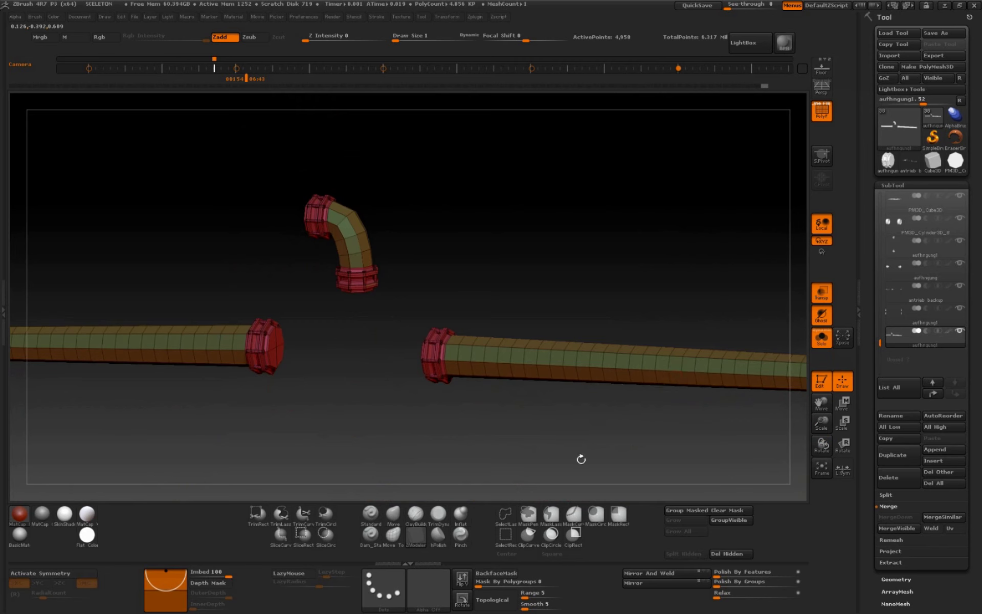
{"action": "mouse_move", "coordinate": [579, 458]}
{"action": "left_mouse_down"}
{"action": "mouse_move", "coordinate": [597, 441]}
{"action": "mouse_move", "coordinate": [649, 432]}
{"action": "left_mouse_up"}
{"action": "mouse_move", "coordinate": [821, 423]}
{"action": "left_mouse_down"}
{"action": "mouse_move", "coordinate": [822, 435]}
{"action": "mouse_move", "coordinate": [807, 400]}
{"action": "left_mouse_up"}
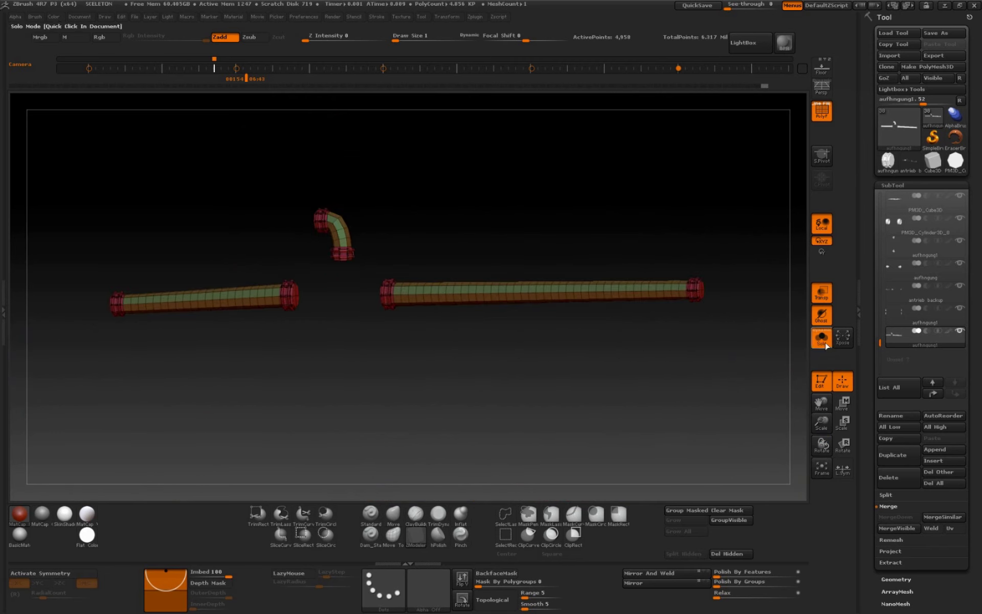
{"action": "left_click", "coordinate": [822, 339]}
{"action": "left_click", "coordinate": [821, 293]}
{"action": "left_click_drag", "start_coordinate": [821, 417], "coordinate": [830, 449]}
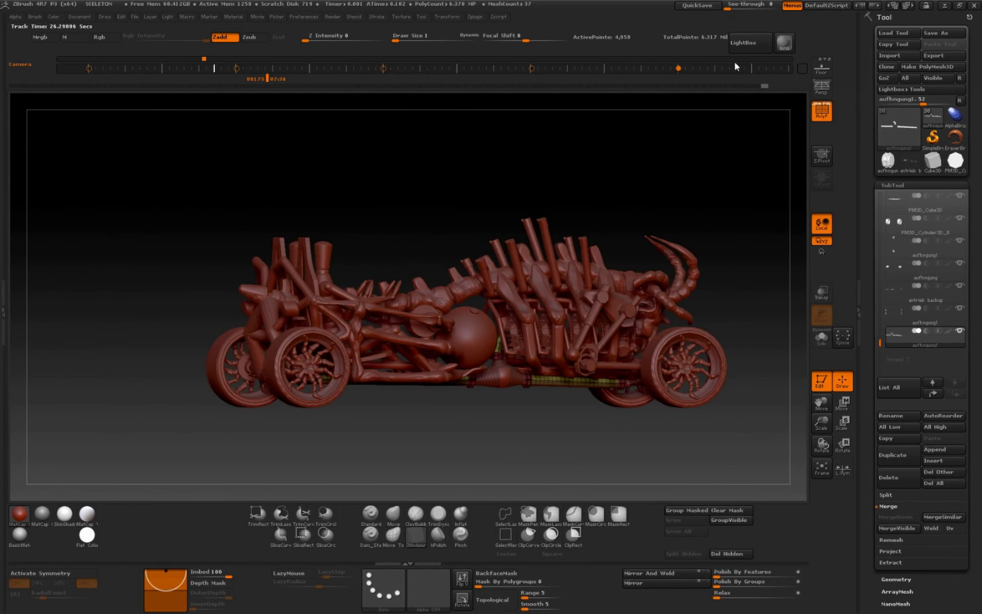
QuickSave the project and enlarge the vehicle in view
{"action": "left_click", "coordinate": [696, 7]}
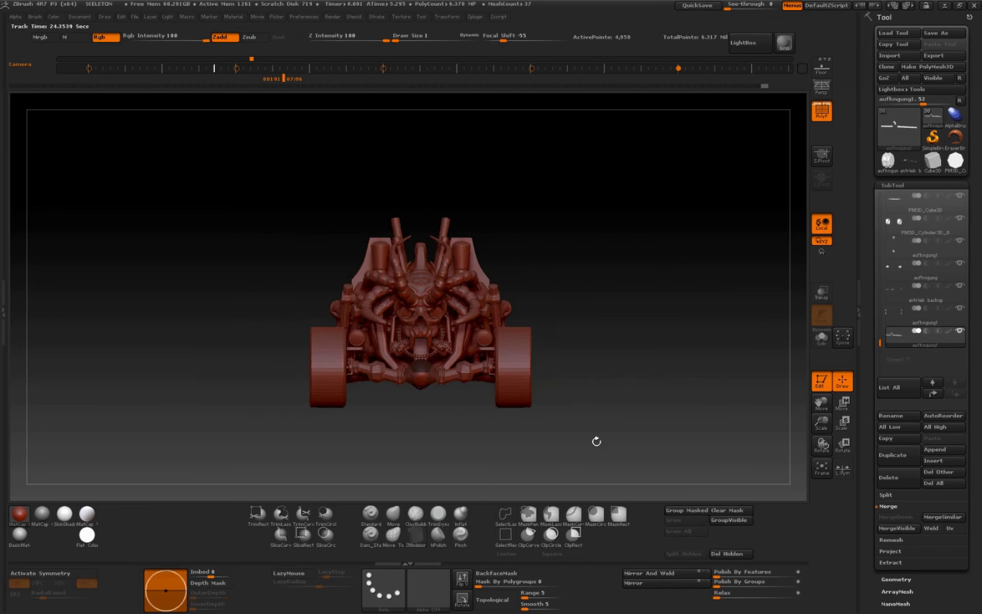
{"action": "left_click_drag", "start_coordinate": [825, 114], "coordinate": [827, 96]}
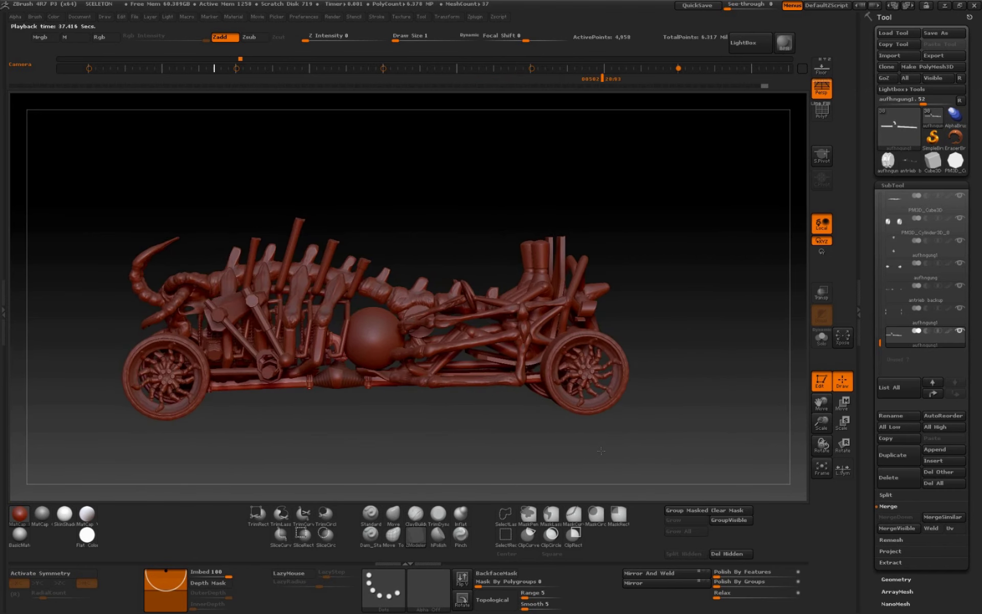
{"action": "left_click_drag", "start_coordinate": [821, 424], "coordinate": [864, 418]}
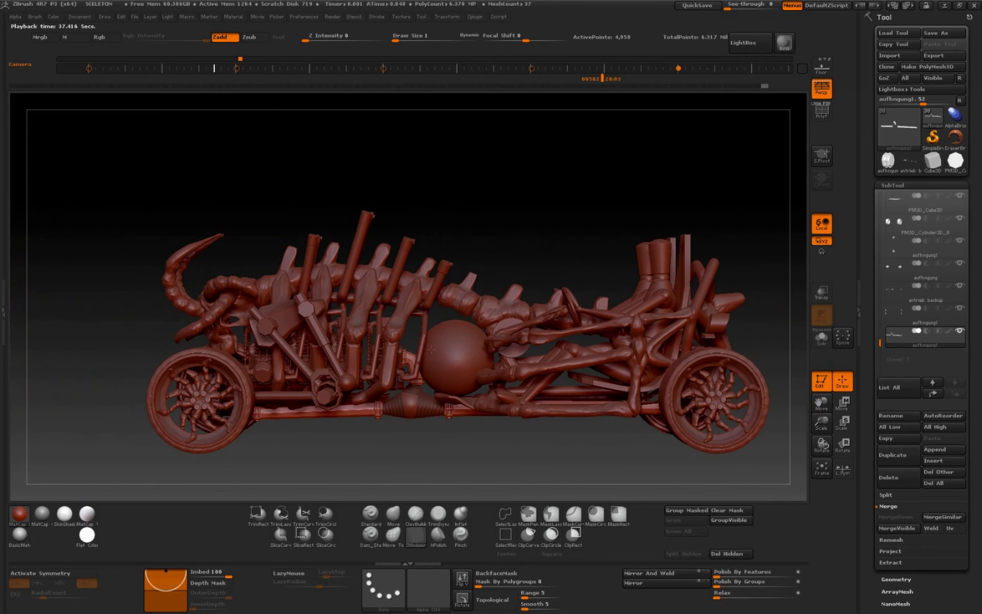
Select aufhngung1 and move the drivetrain part along a Transpose line beside the engine
{"action": "left_click", "coordinate": [846, 407]}
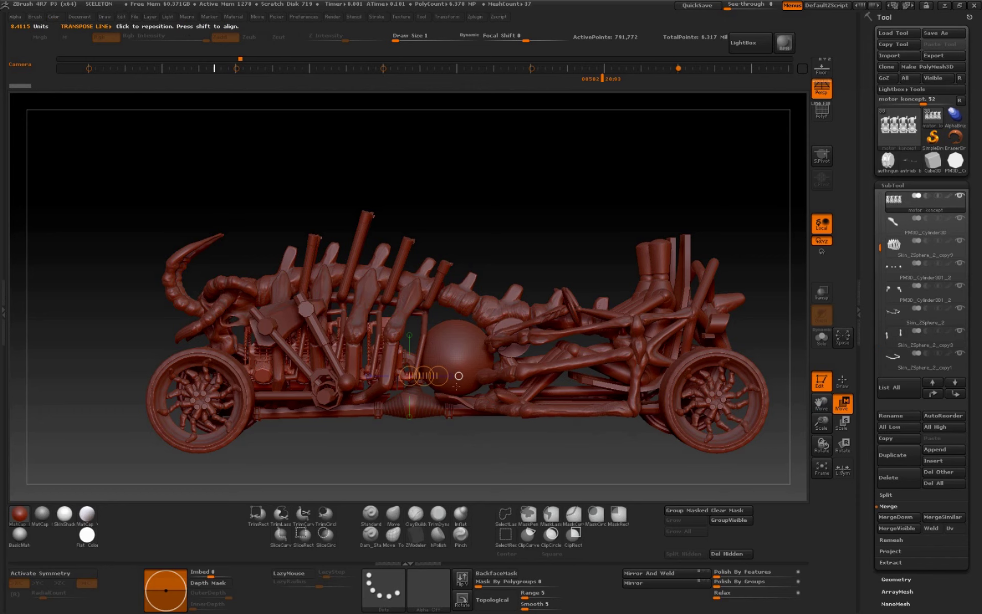
{"action": "mouse_move", "coordinate": [369, 347]}
{"action": "left_mouse_down"}
{"action": "mouse_move", "coordinate": [373, 377]}
{"action": "mouse_move", "coordinate": [481, 348]}
{"action": "left_mouse_up"}
{"action": "left_click", "coordinate": [422, 349]}
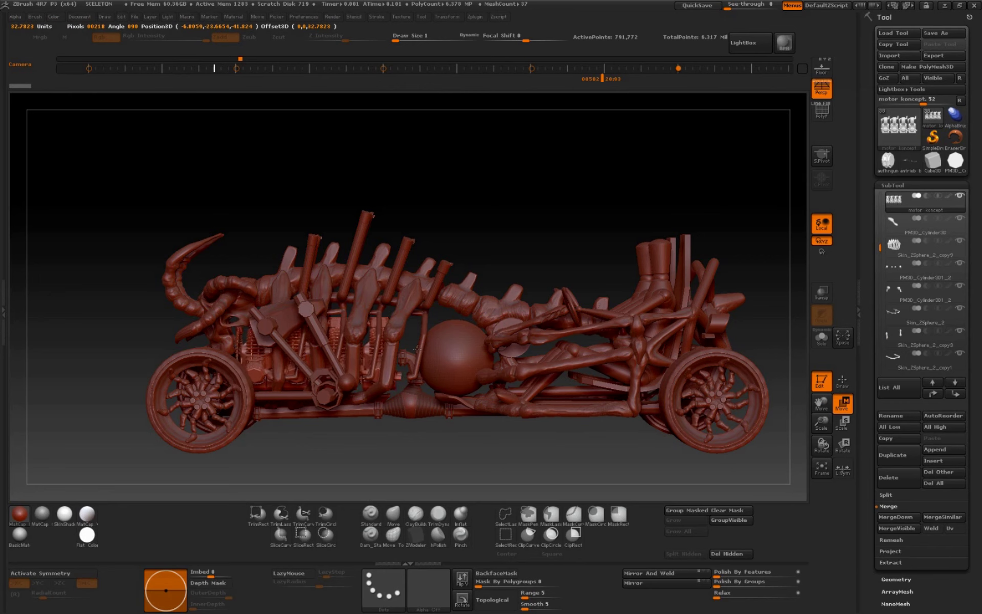
{"action": "left_click", "coordinate": [410, 360], "text": "alt"}
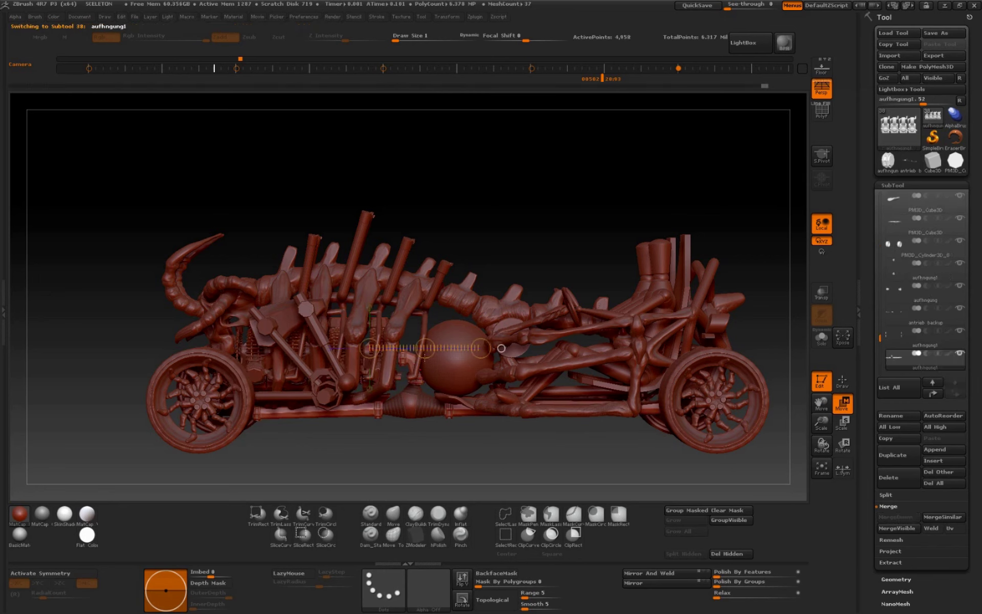
{"action": "left_click_drag", "start_coordinate": [451, 281], "coordinate": [441, 363], "text": "ctrl"}
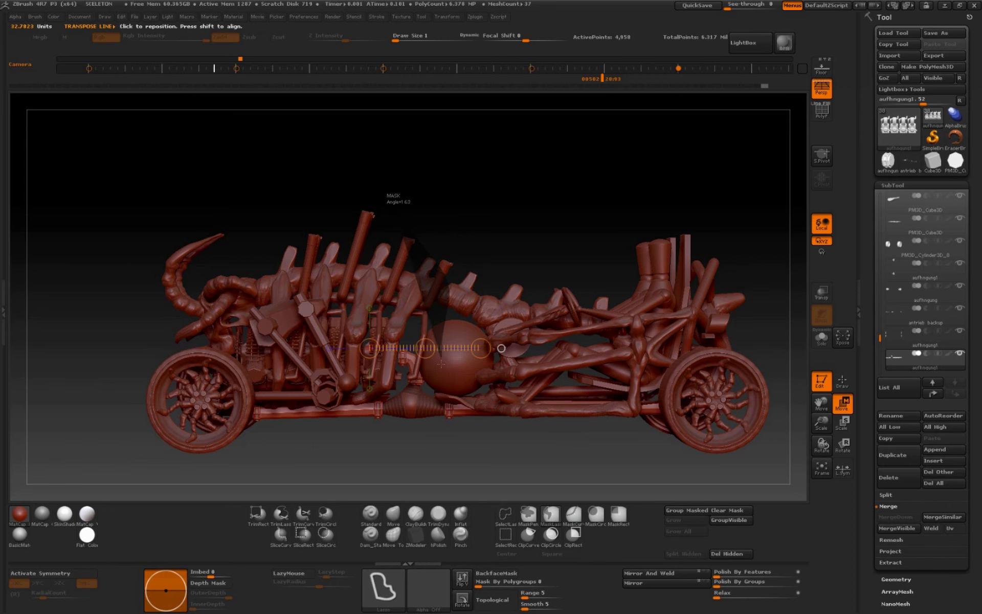
{"action": "left_click_drag", "start_coordinate": [379, 260], "coordinate": [532, 232], "text": "ctrl"}
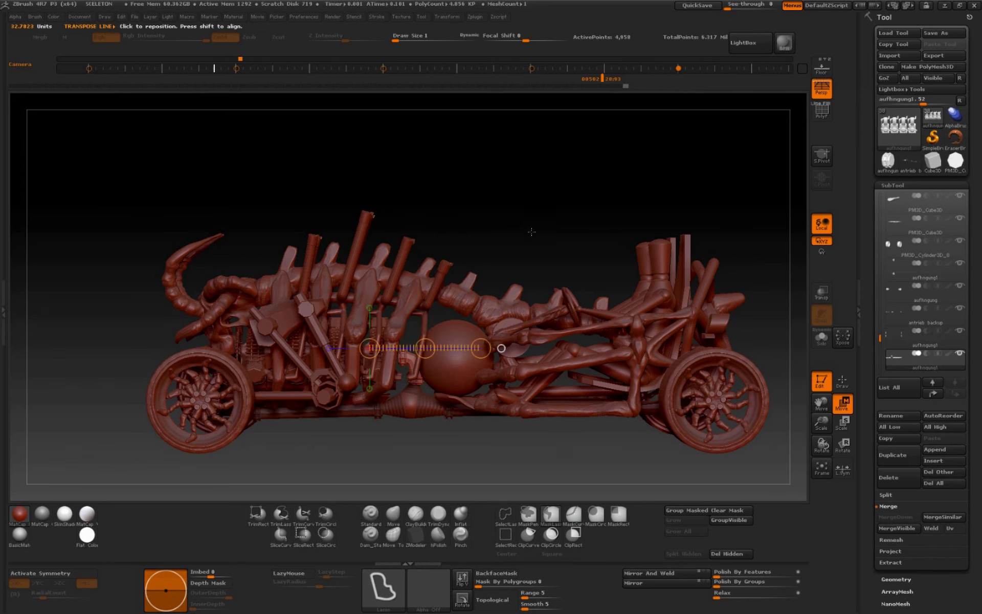
{"action": "left_click_drag", "start_coordinate": [606, 327], "coordinate": [606, 359], "text": "alt"}
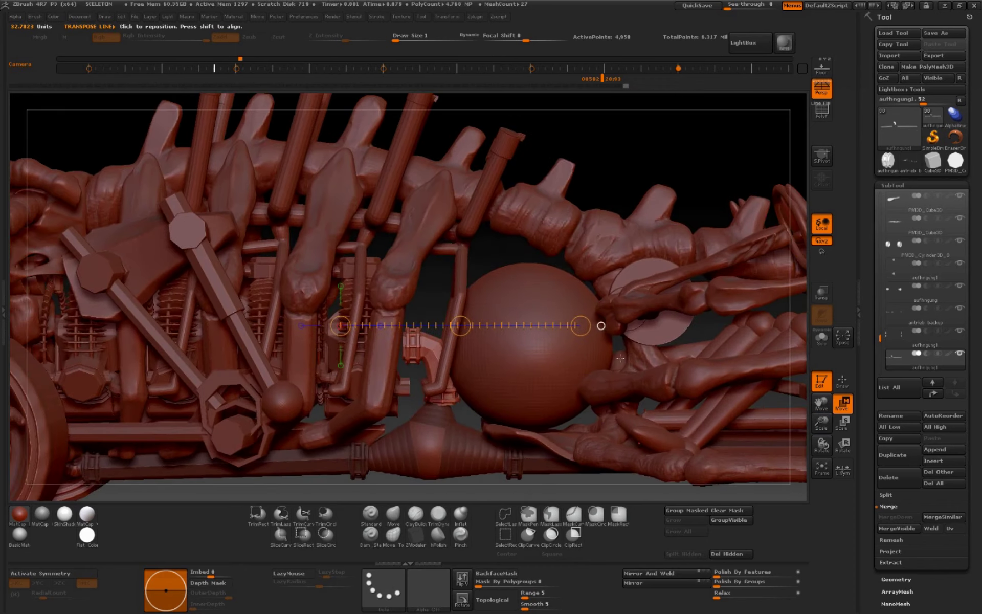
{"action": "left_click_drag", "start_coordinate": [483, 322], "coordinate": [464, 327]}
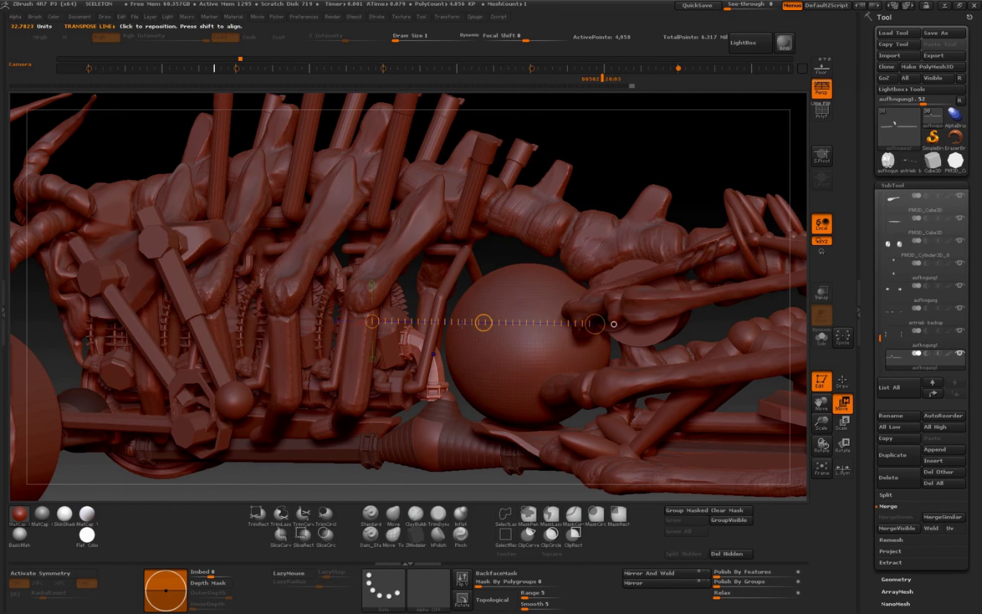
Select antrieb backup, zoom out, and play the timeline camera animation
{"action": "left_click_drag", "start_coordinate": [478, 470], "coordinate": [445, 404]}
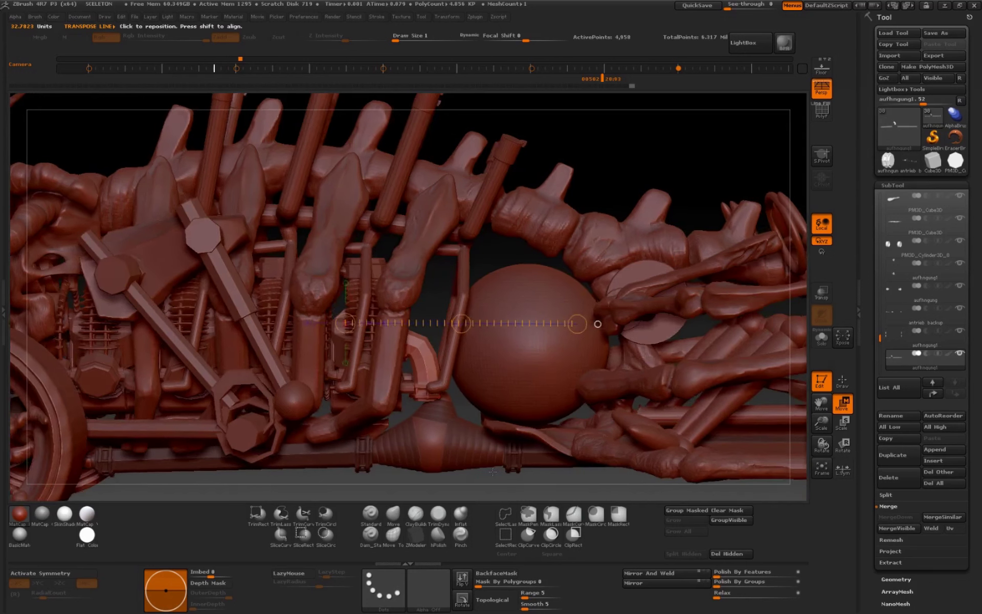
{"action": "left_click", "coordinate": [445, 400], "text": "alt"}
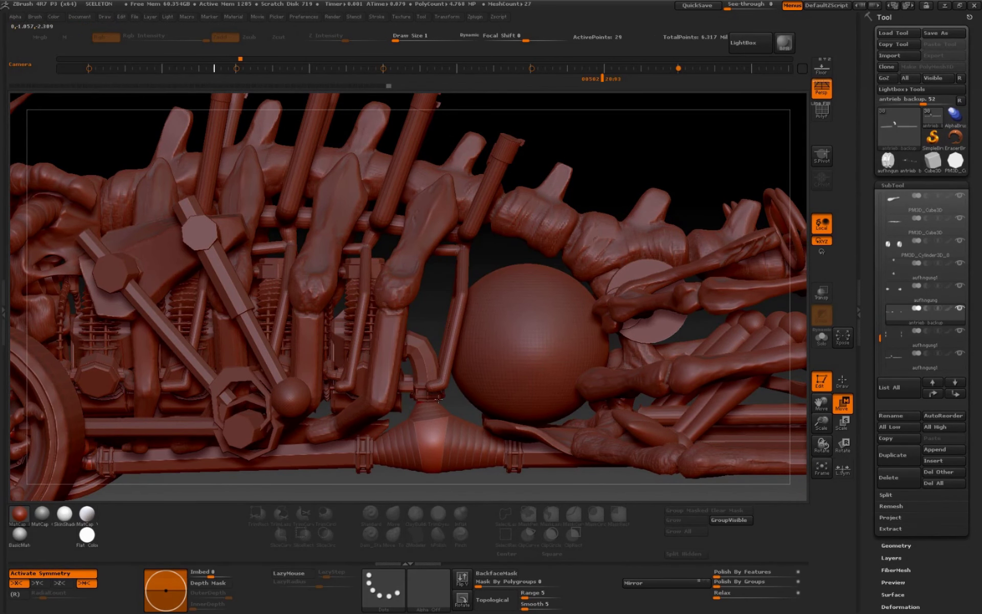
{"action": "left_click_drag", "start_coordinate": [821, 425], "coordinate": [702, 434]}
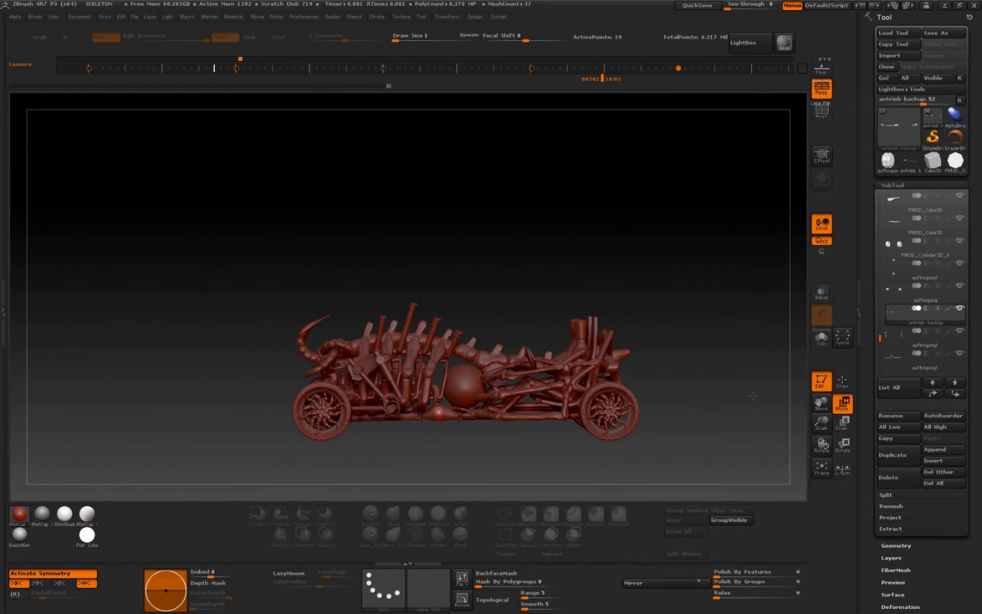
{"action": "left_click", "coordinate": [588, 79]}
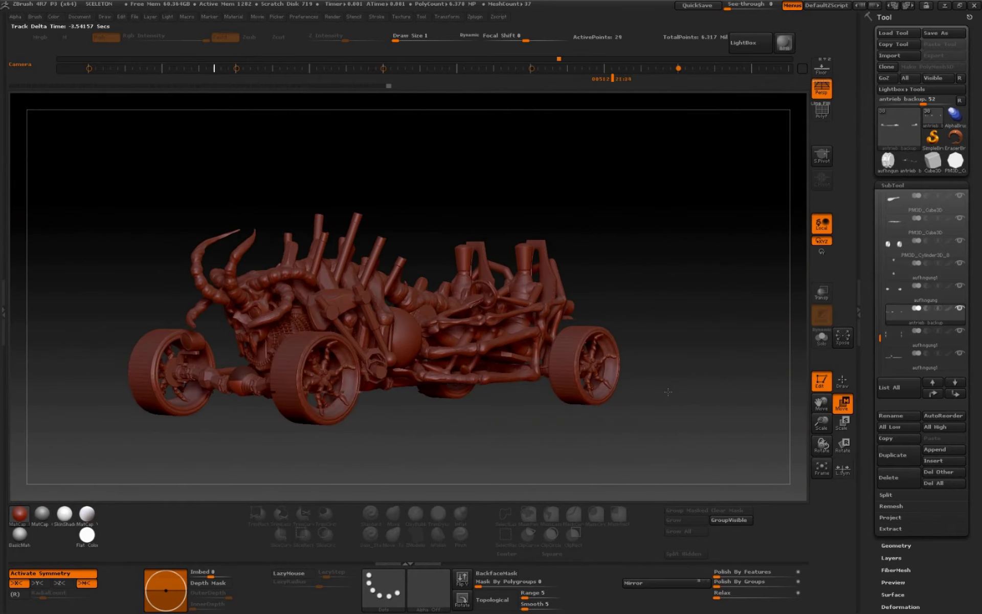